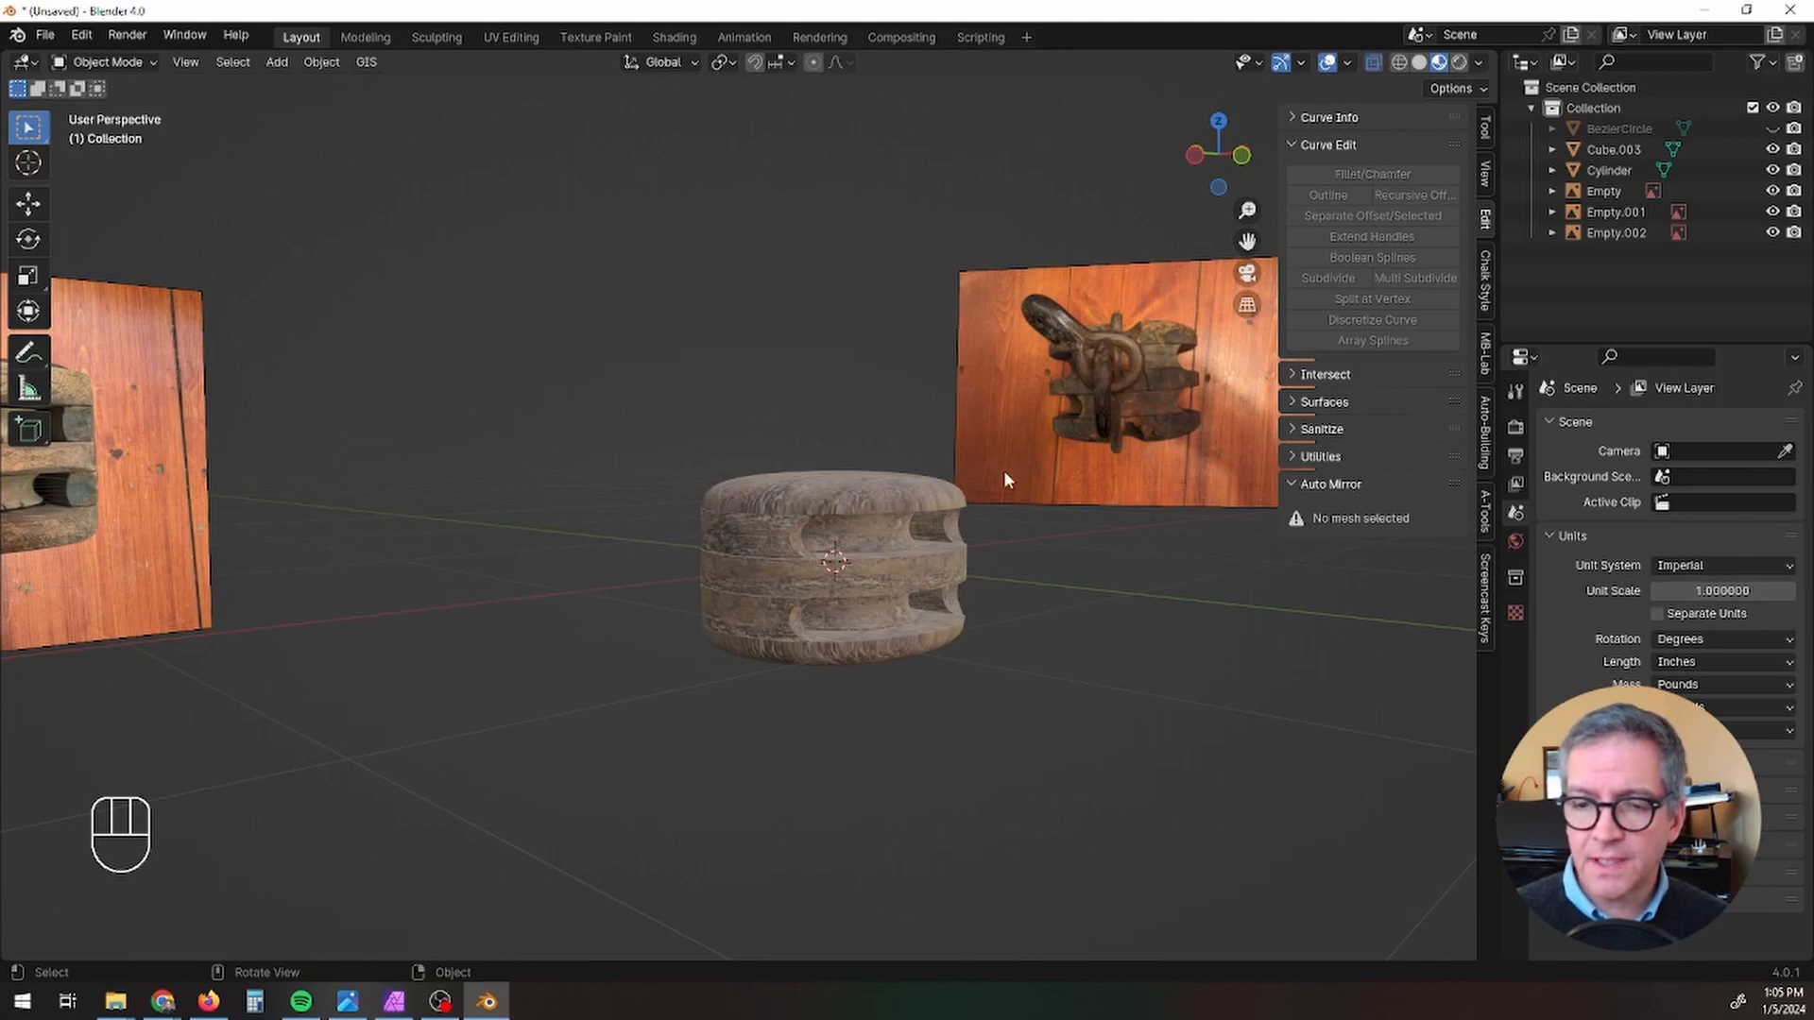
Step: Examine the pulley block reference photo in the image editor, return to Blender and compare the model with the reference images
click(394, 1002)
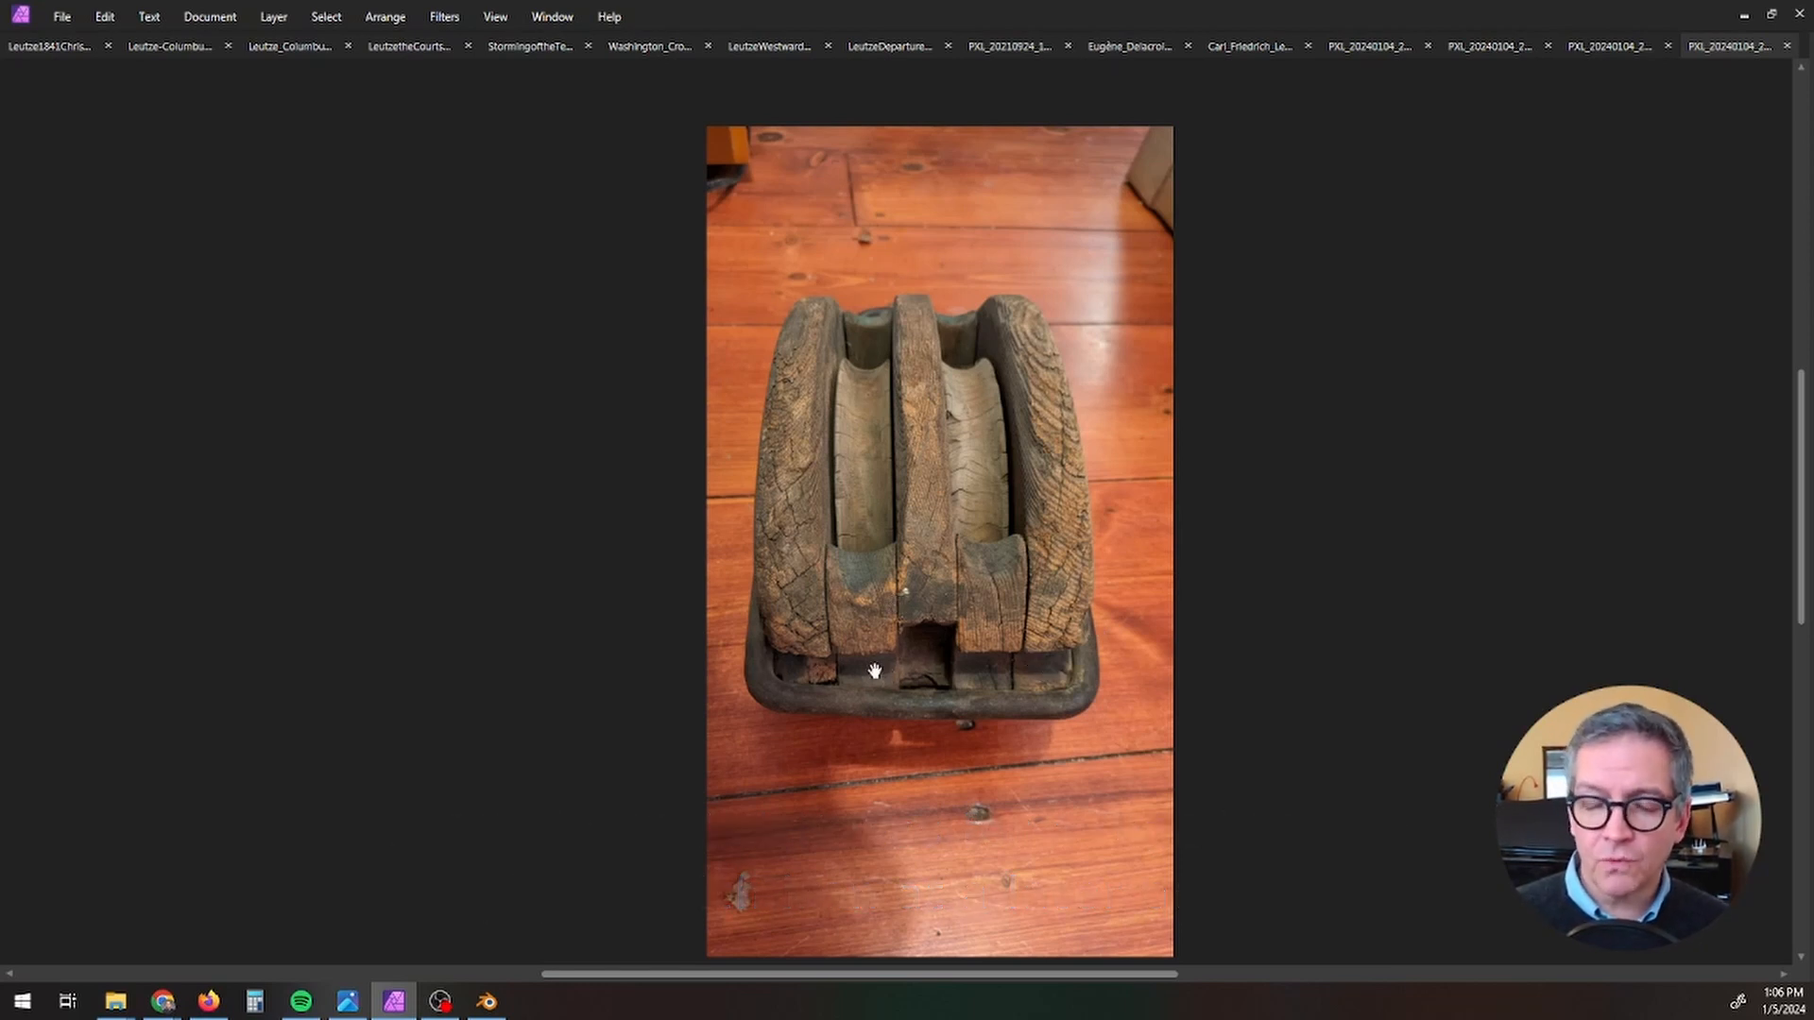
click(1744, 16)
scroll(815, 561, down, 1)
middle_drag(810, 608, 826, 782)
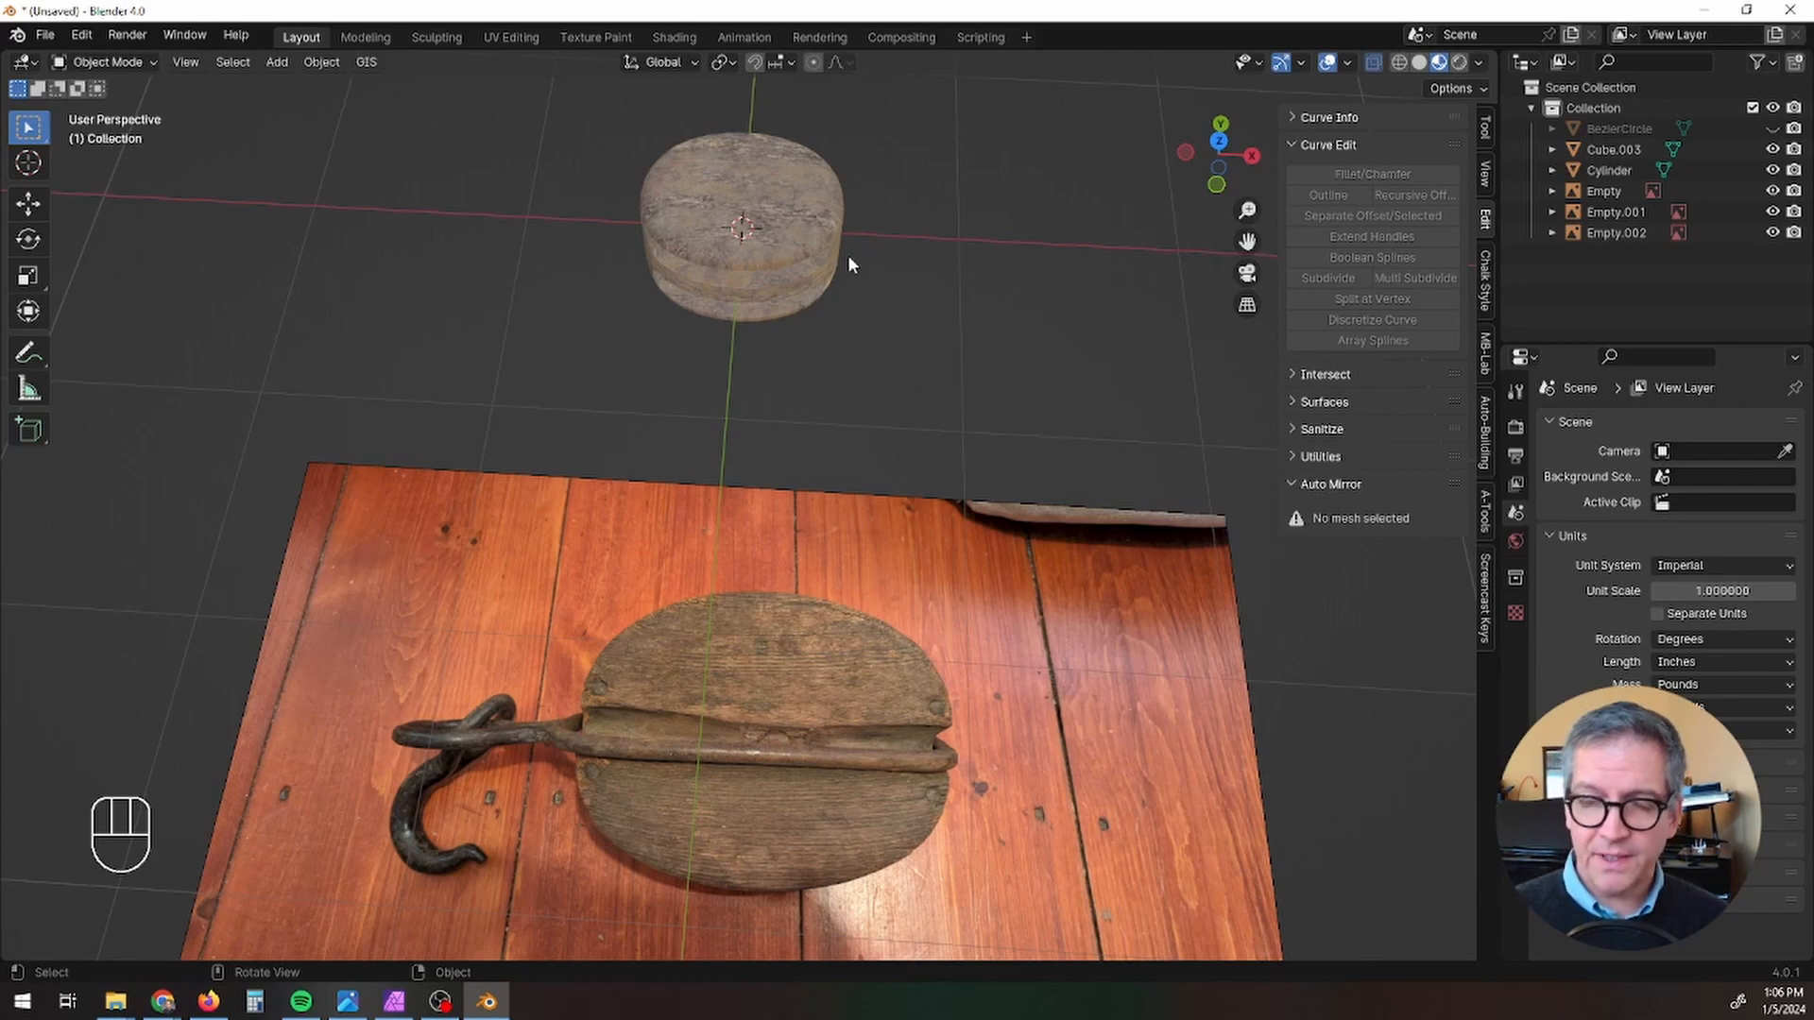
middle_drag(847, 262, 742, 451)
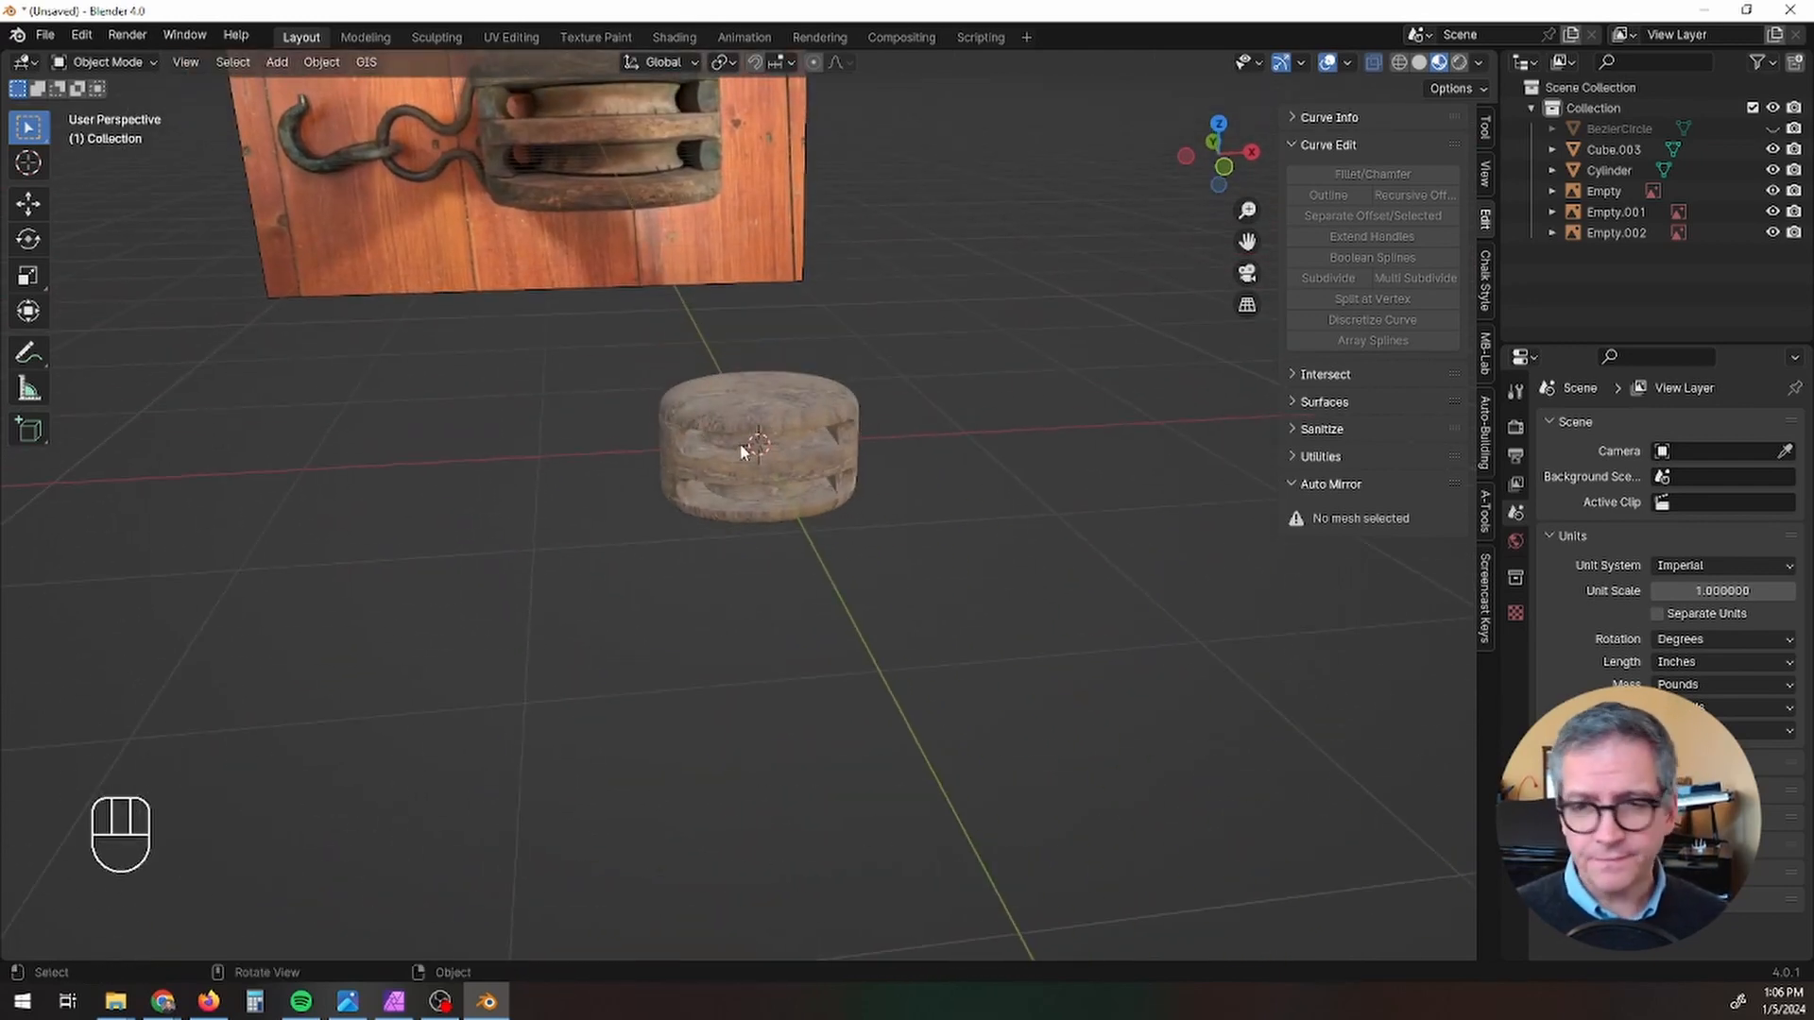
Step: Add a cylinder mesh with a 12-inch radius and 24-inch depth at the centre of the wooden block
click(300, 94)
click(277, 61)
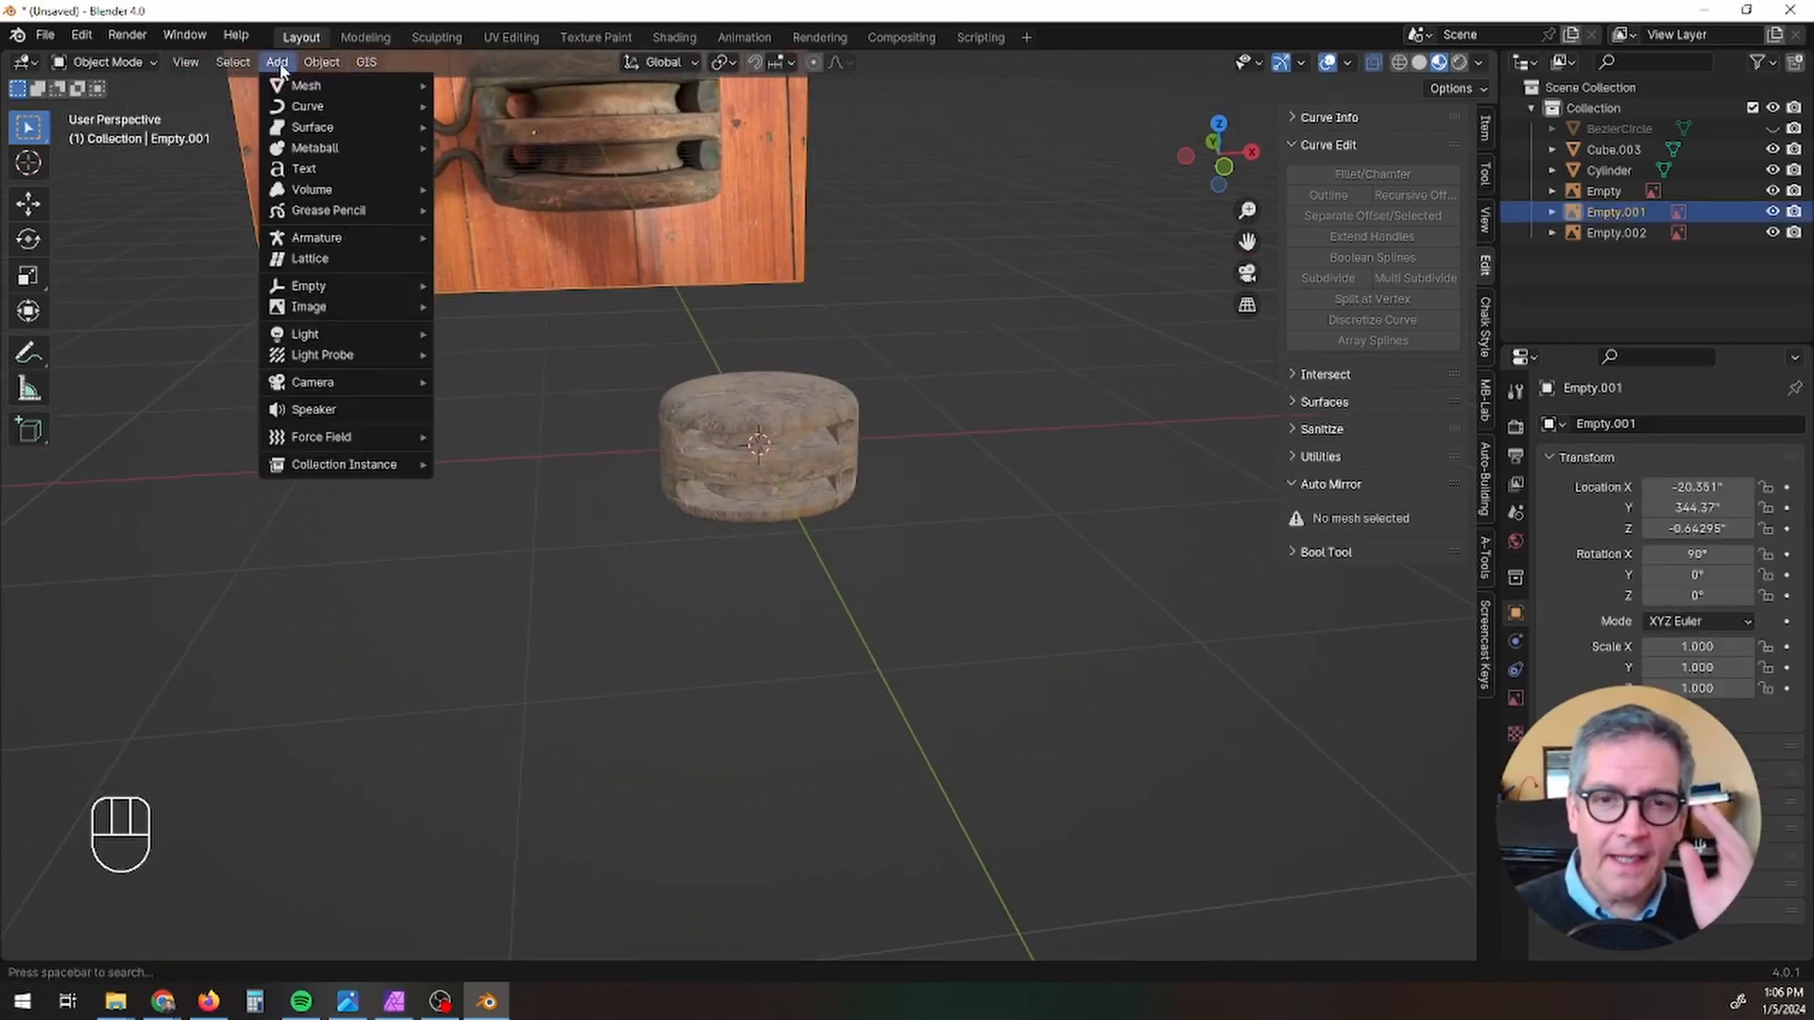
mouse_move(307, 85)
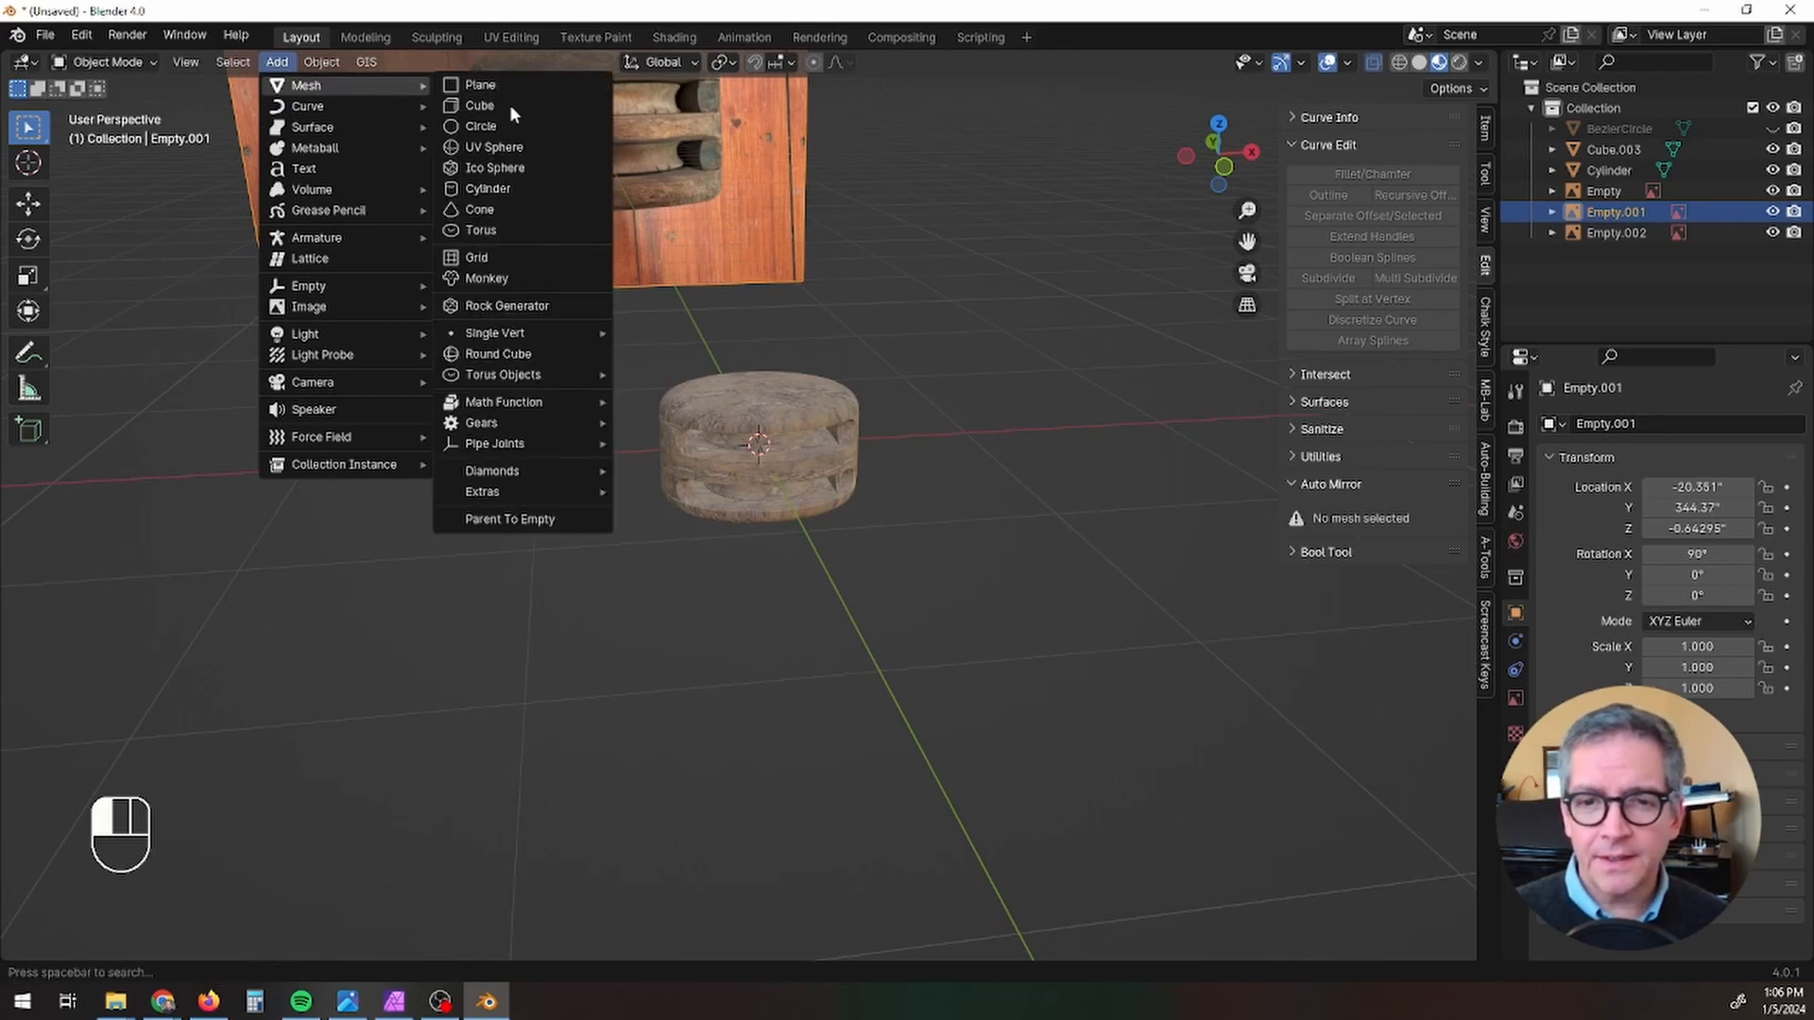
click(509, 185)
shift+middle_drag(894, 511, 900, 547)
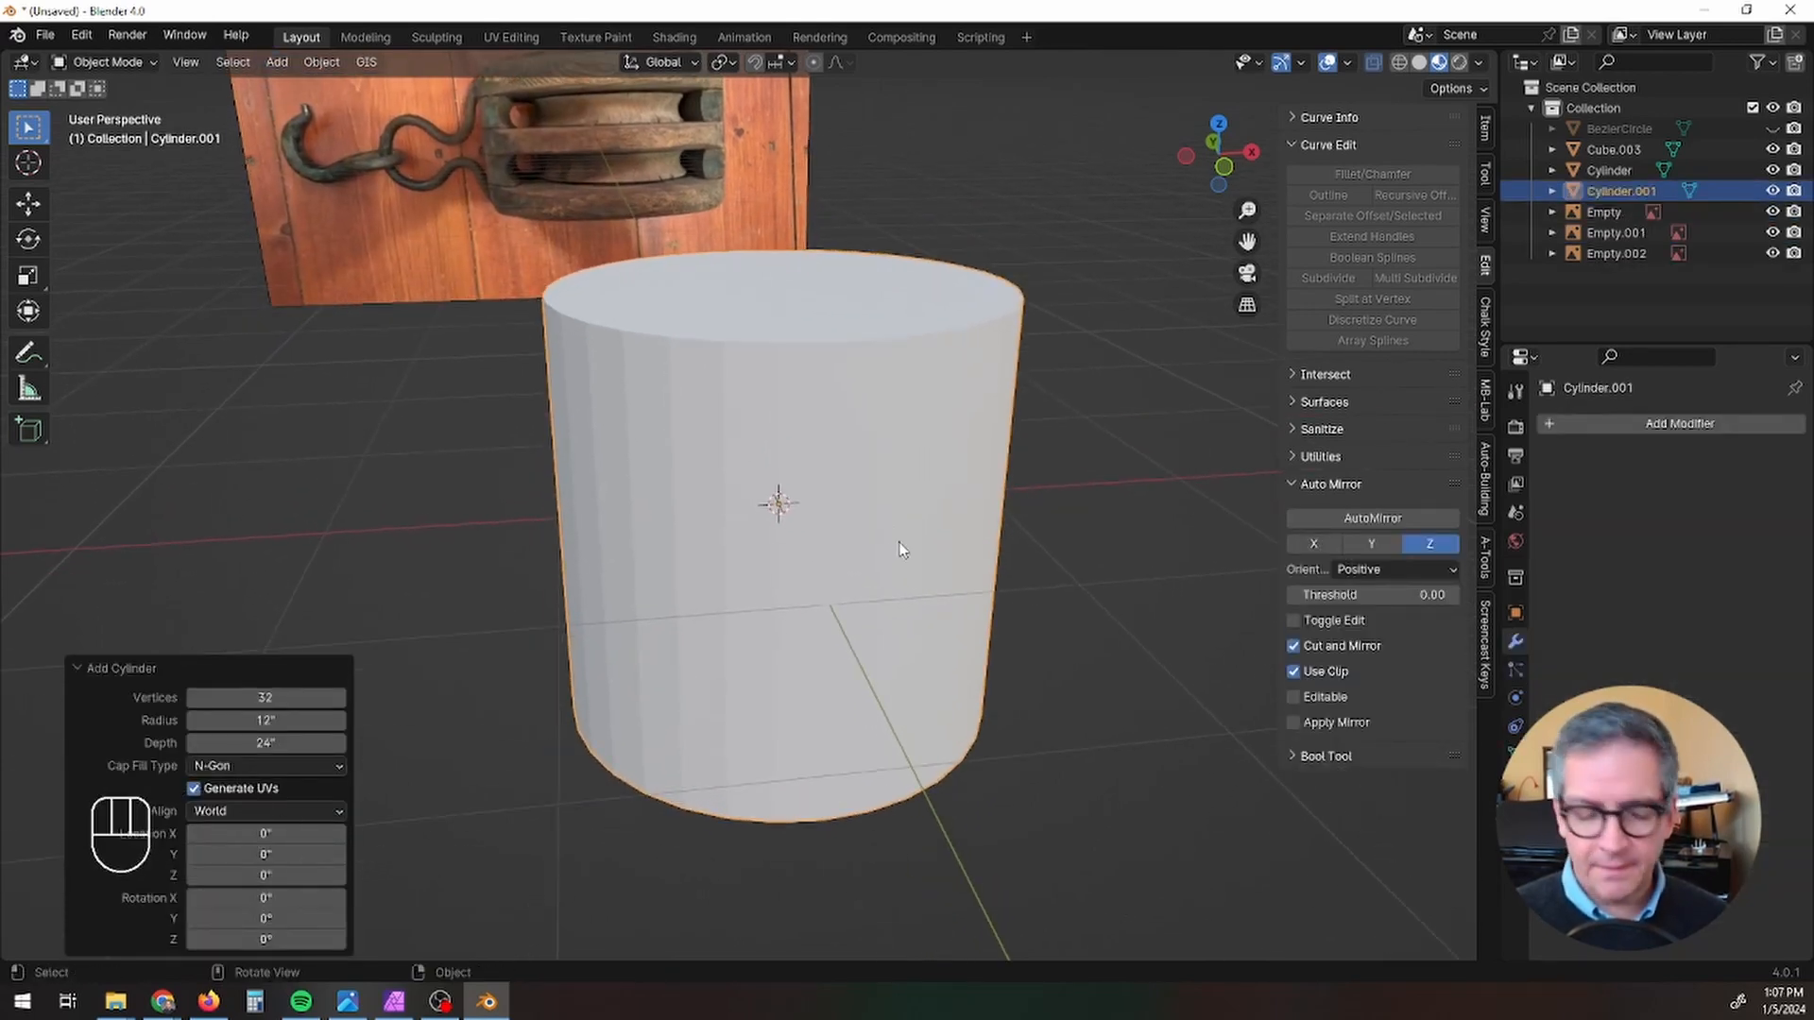
Step: Scale the cylinder to 0.035 in X and Y and to 0.303 along Z, making a thin pin through the block
key(s)
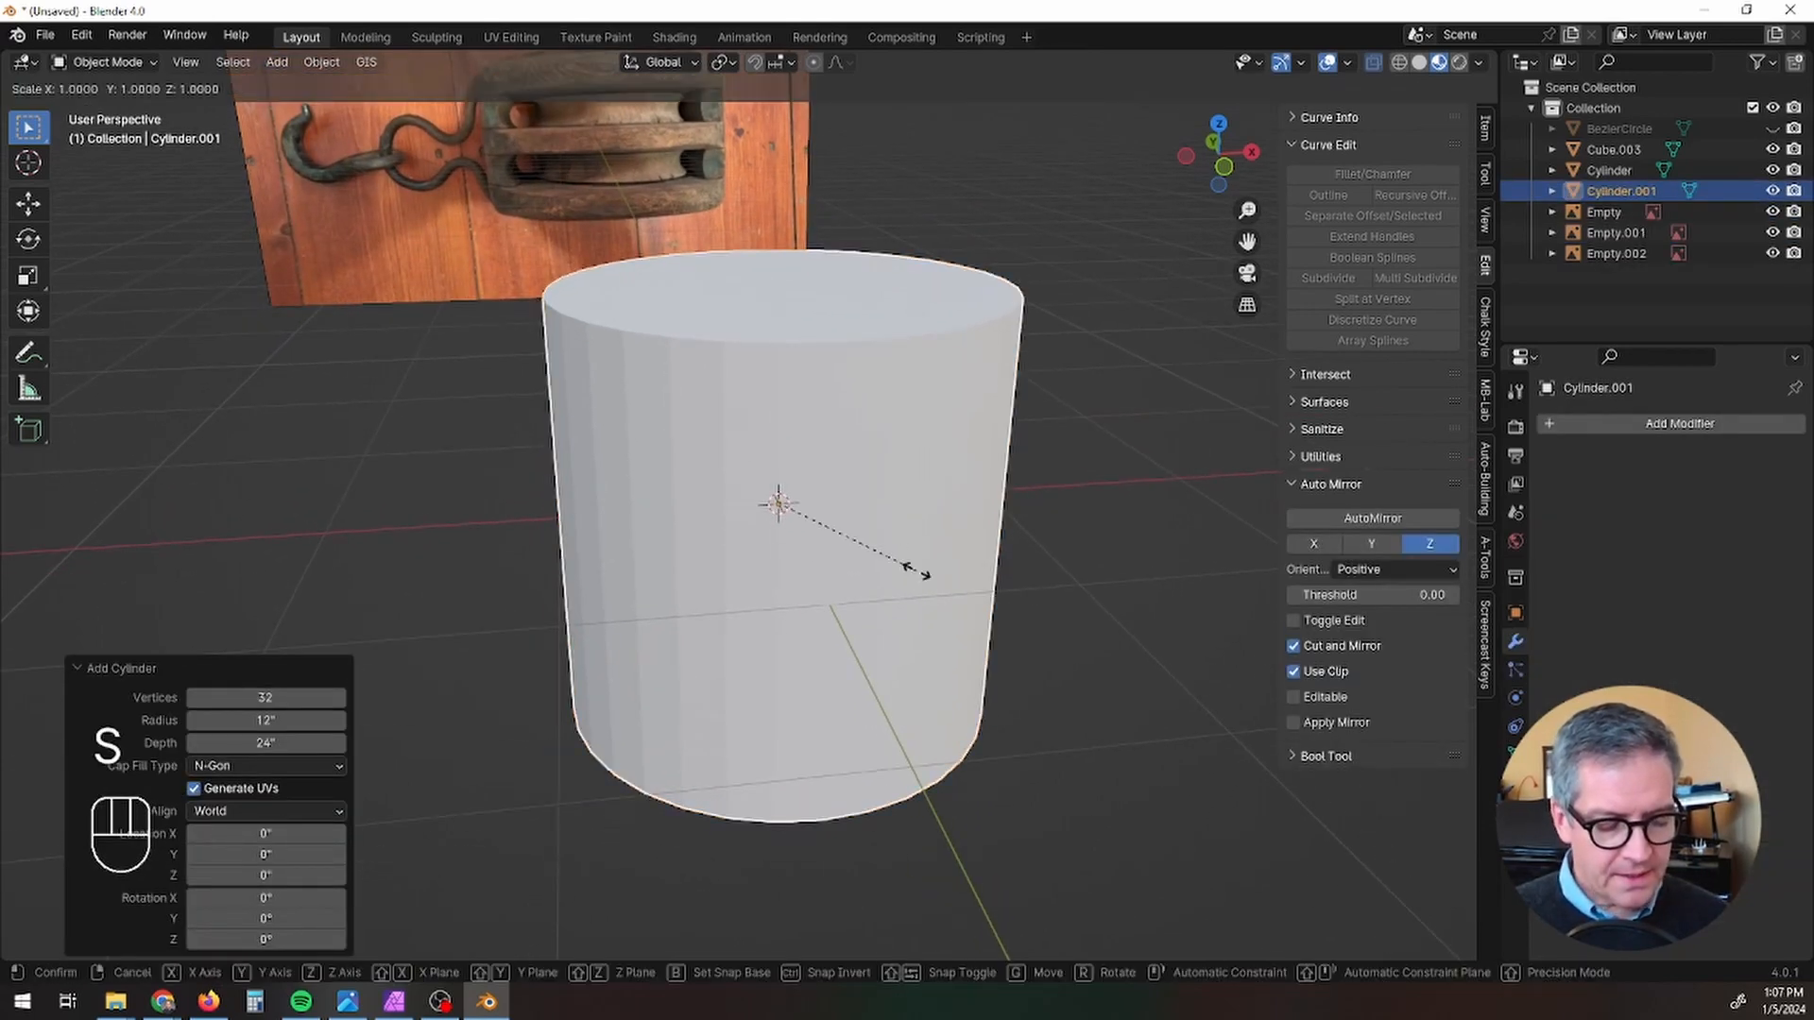
key(shift+z)
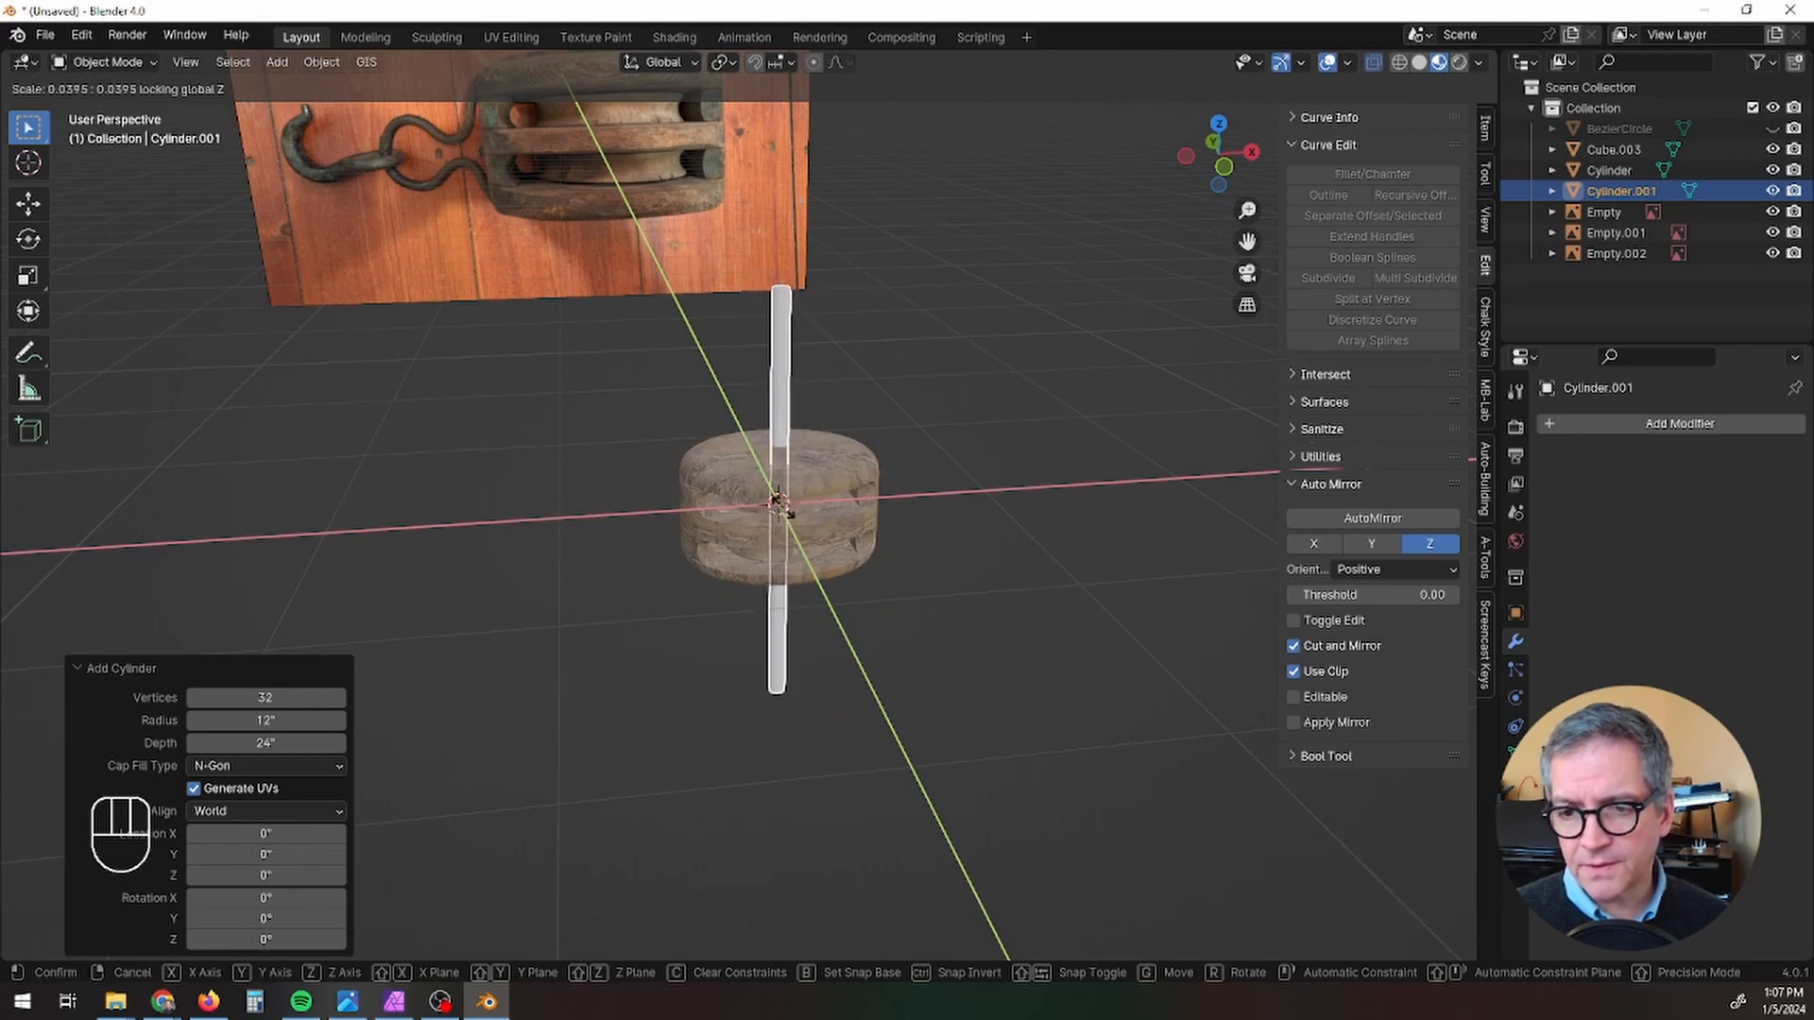
click(781, 507)
scroll(859, 501, up, 3)
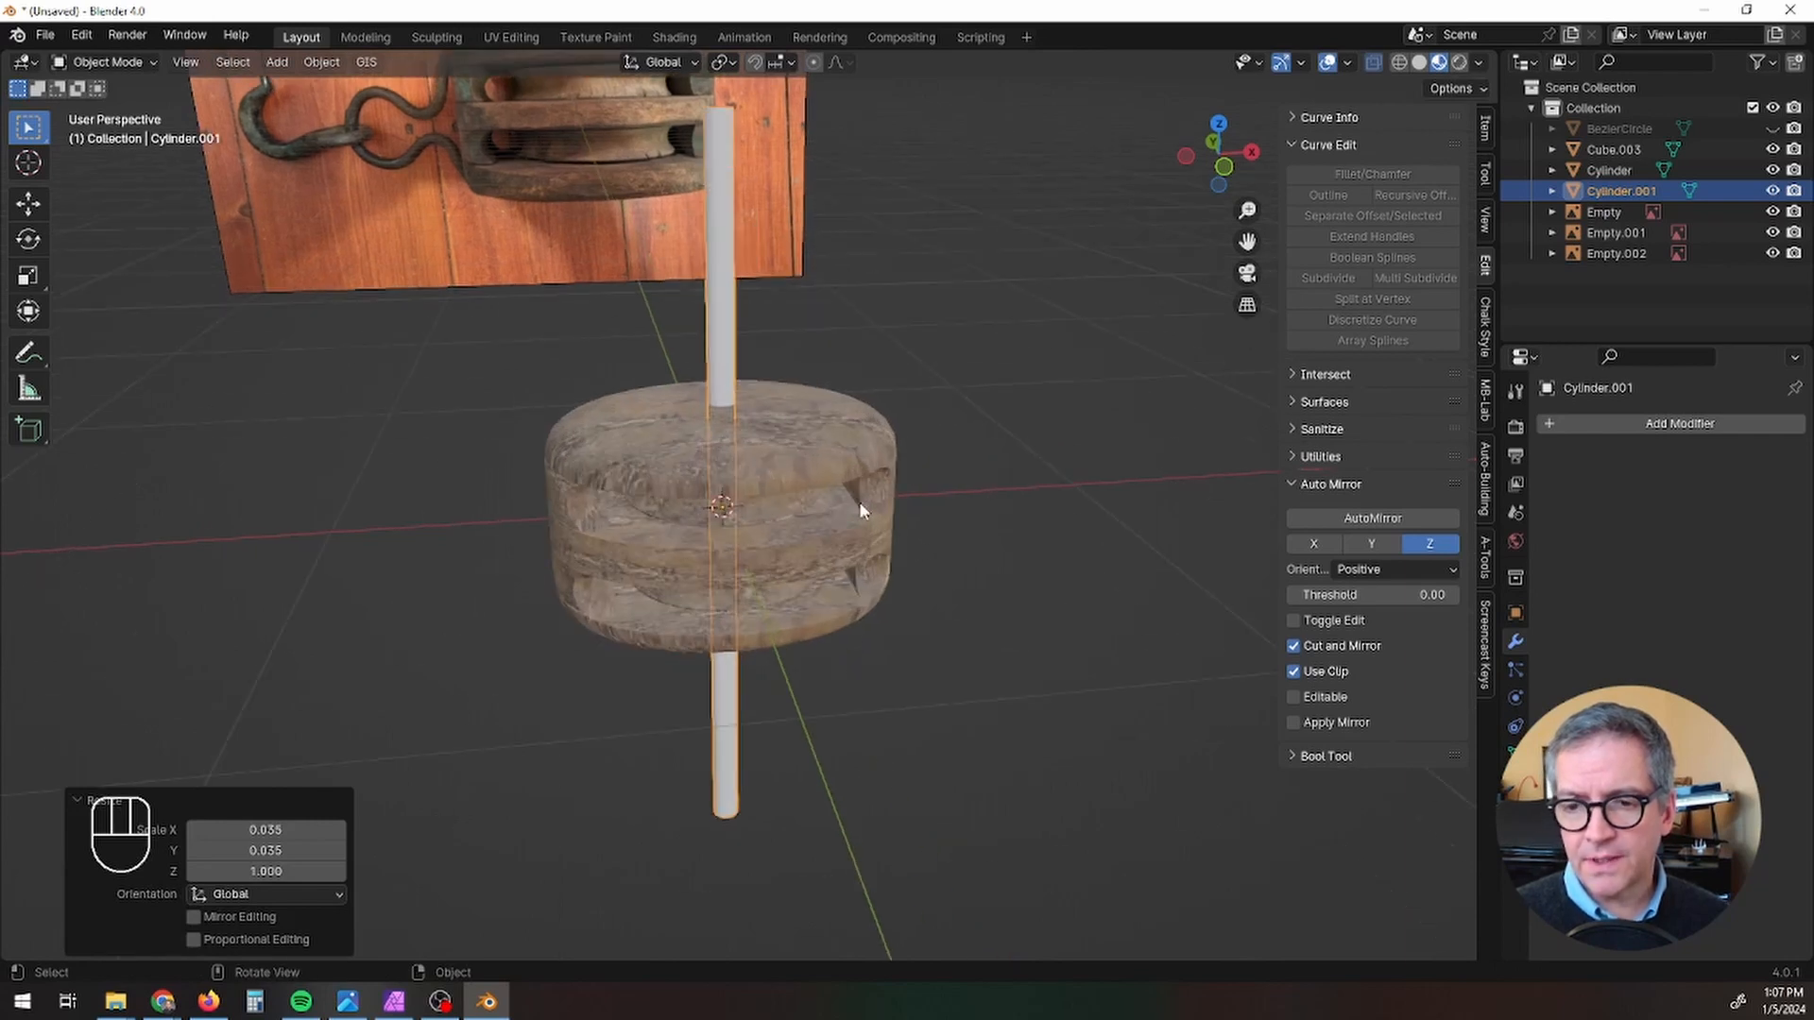
key(s)
key(z)
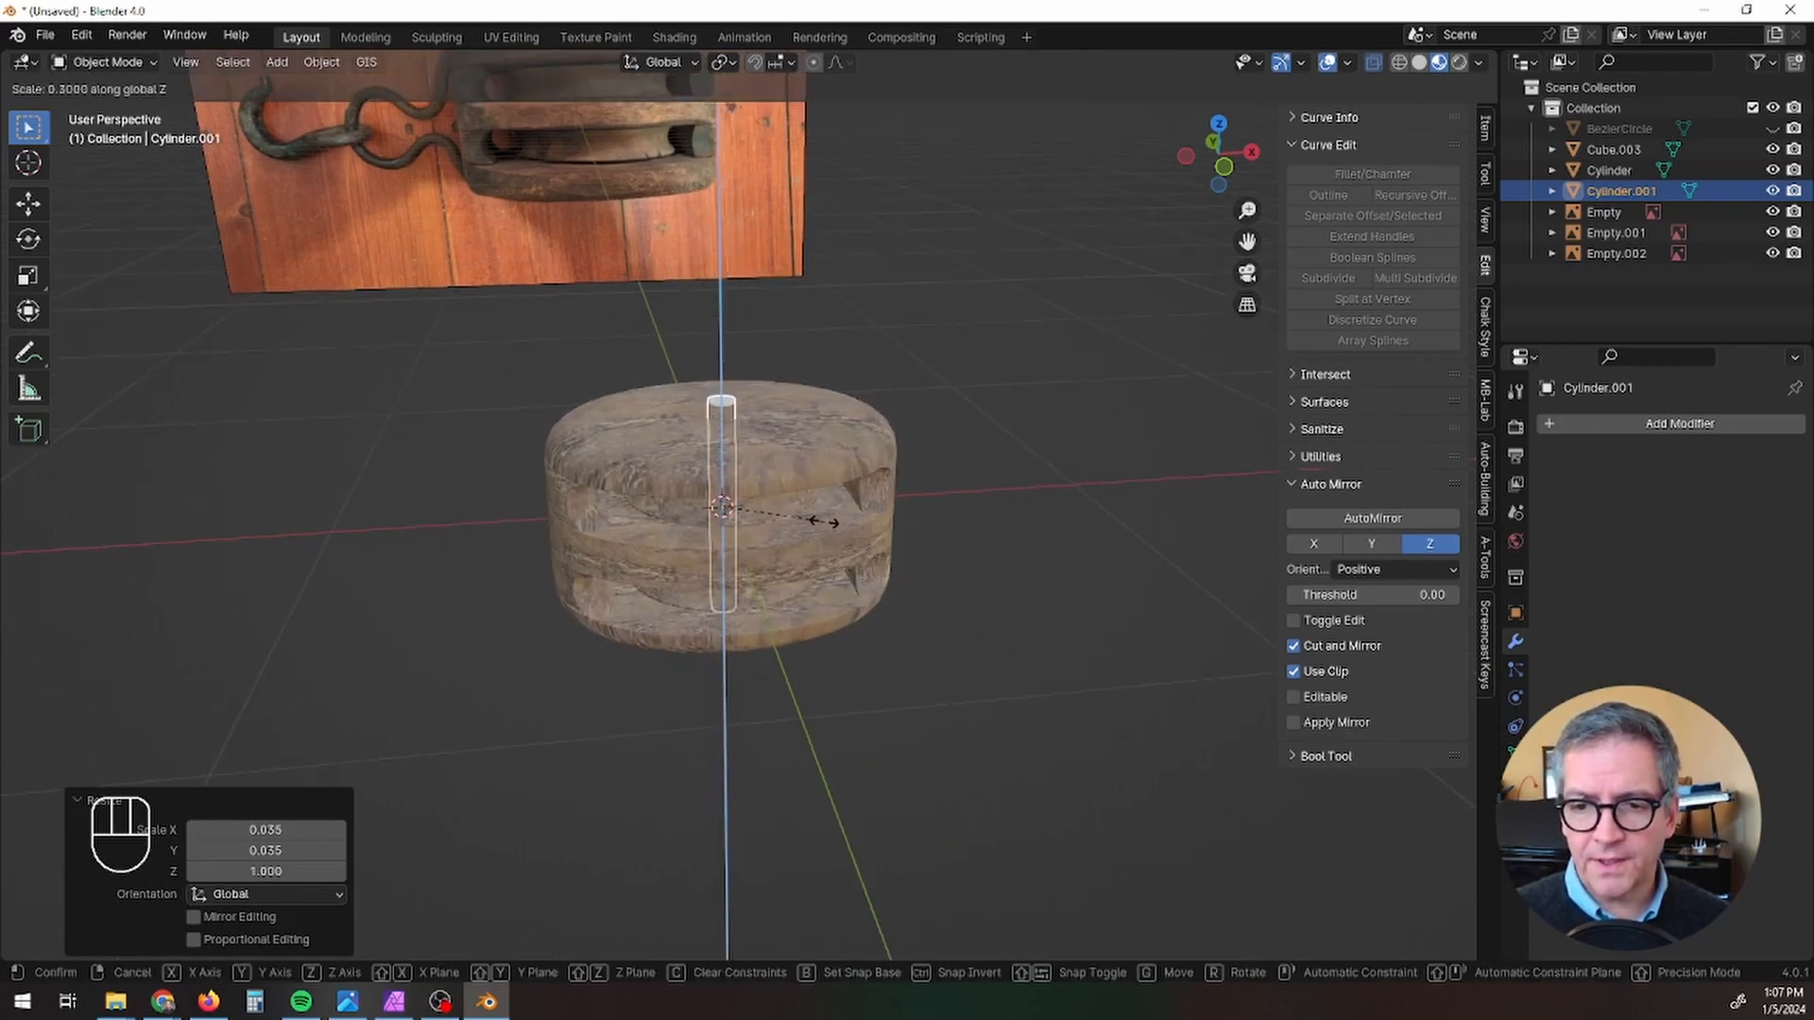
click(825, 522)
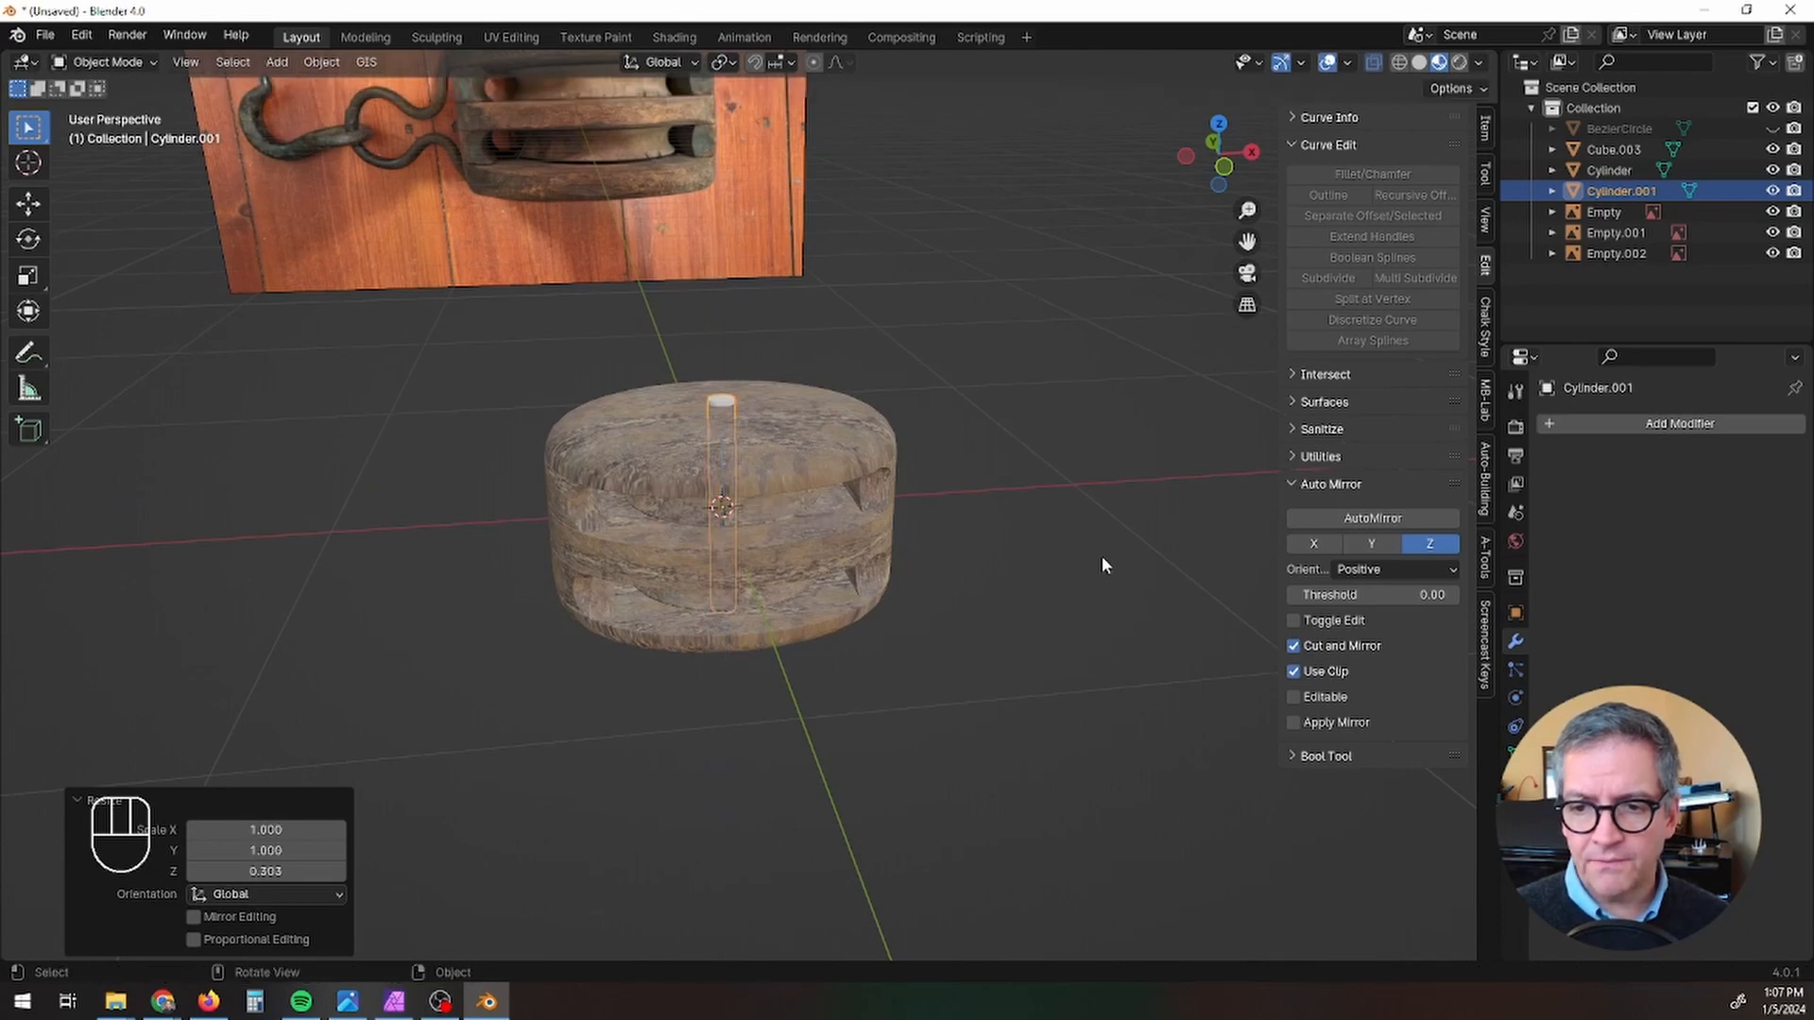
Step: Open the wooden block in Edit Mode with vertex selection and enable proportional editing with Sphere falloff
middle_drag(1096, 569, 1029, 645)
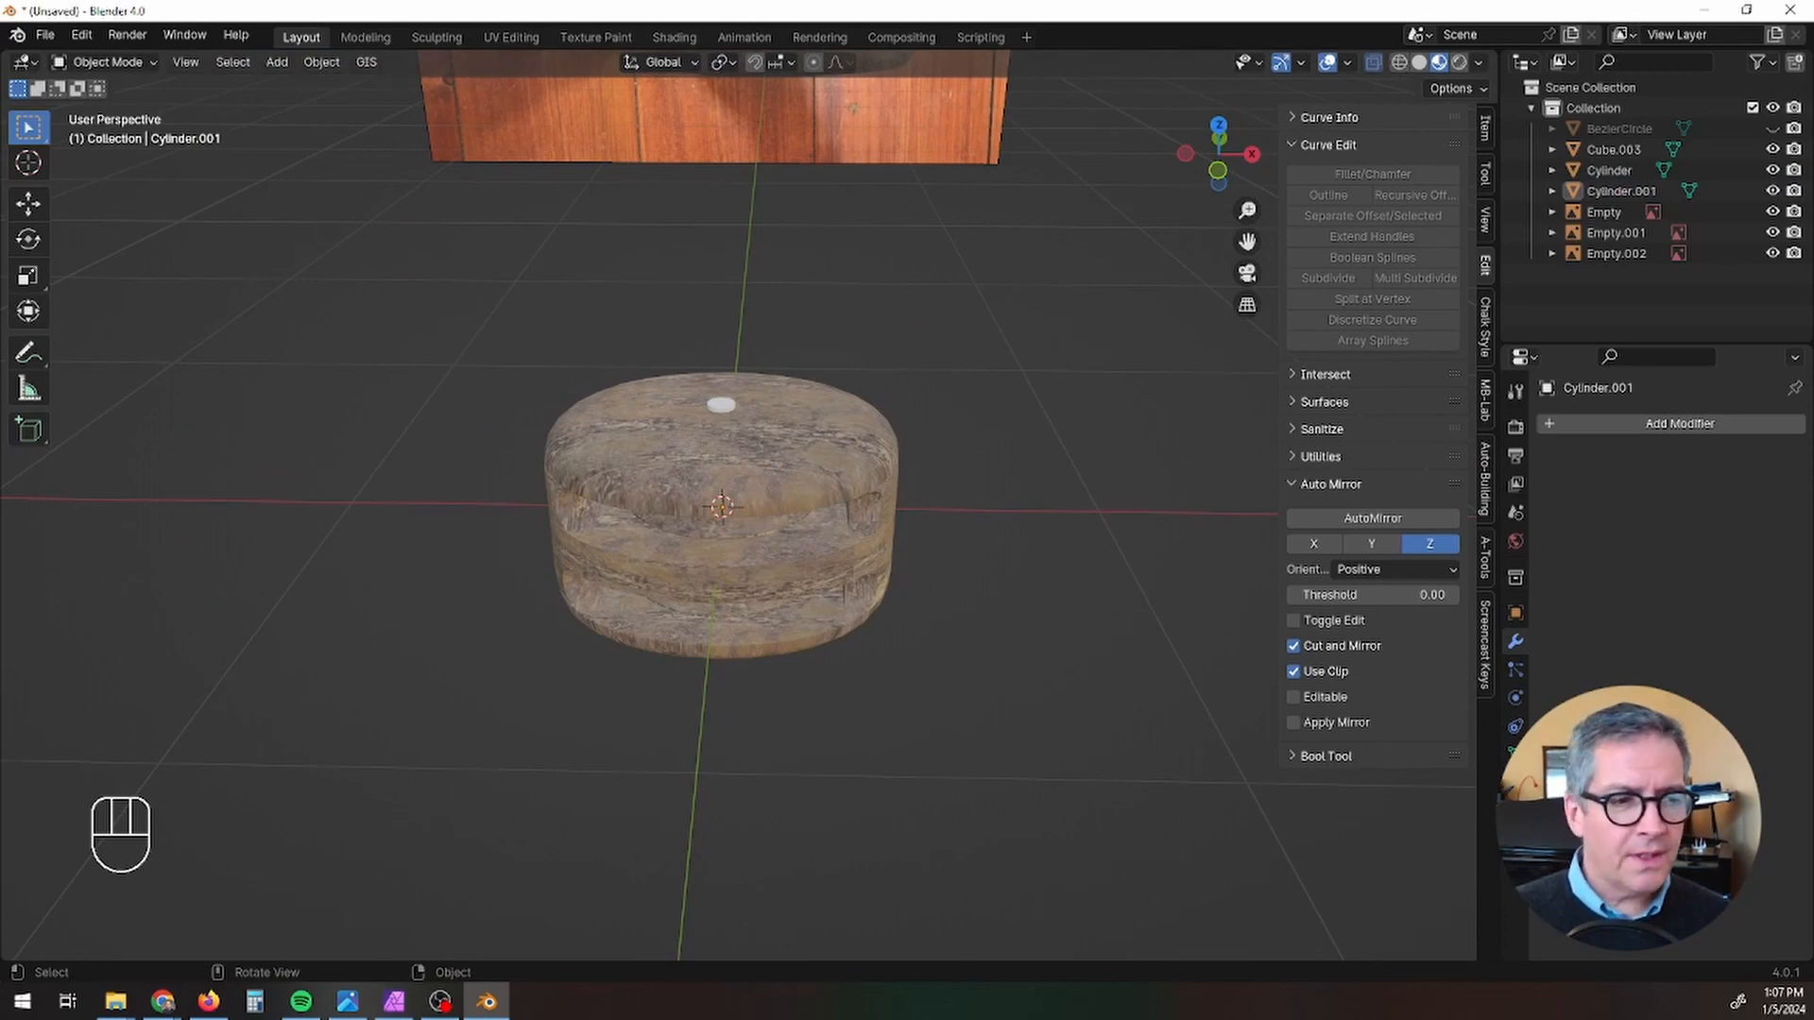
middle_drag(716, 659, 652, 755)
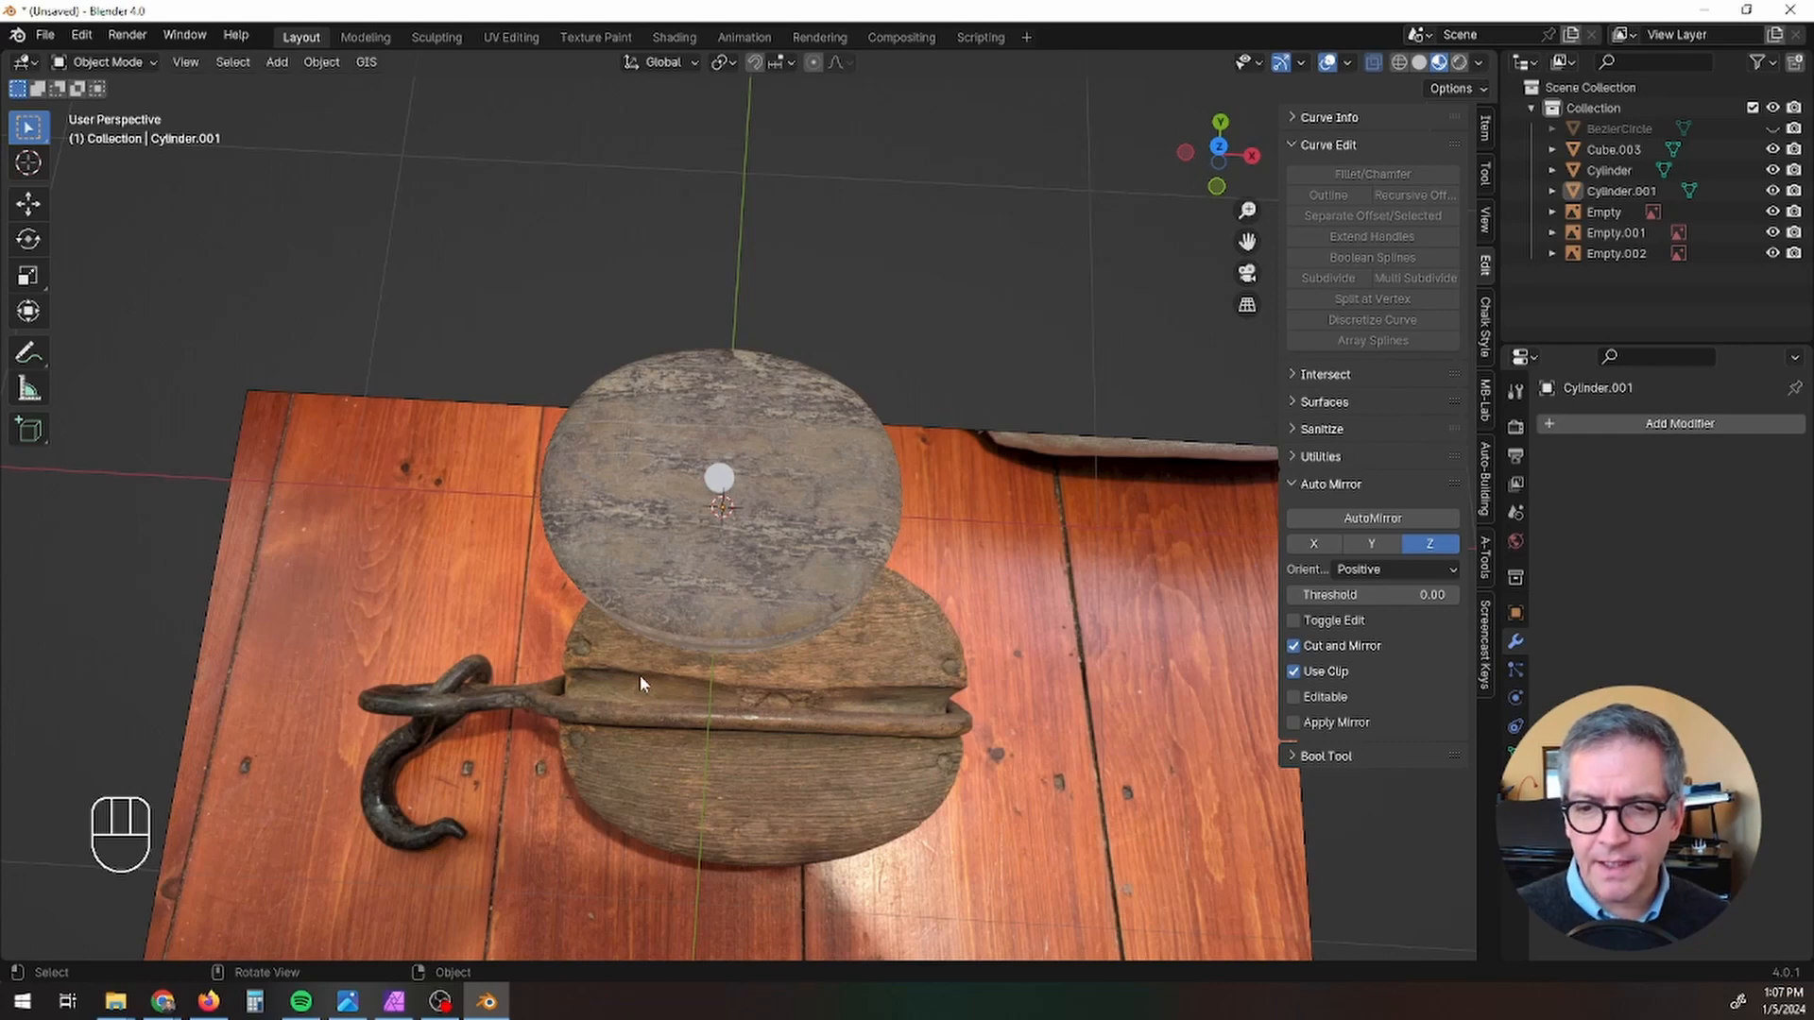
middle_drag(638, 675, 779, 473)
click(717, 506)
key(Tab)
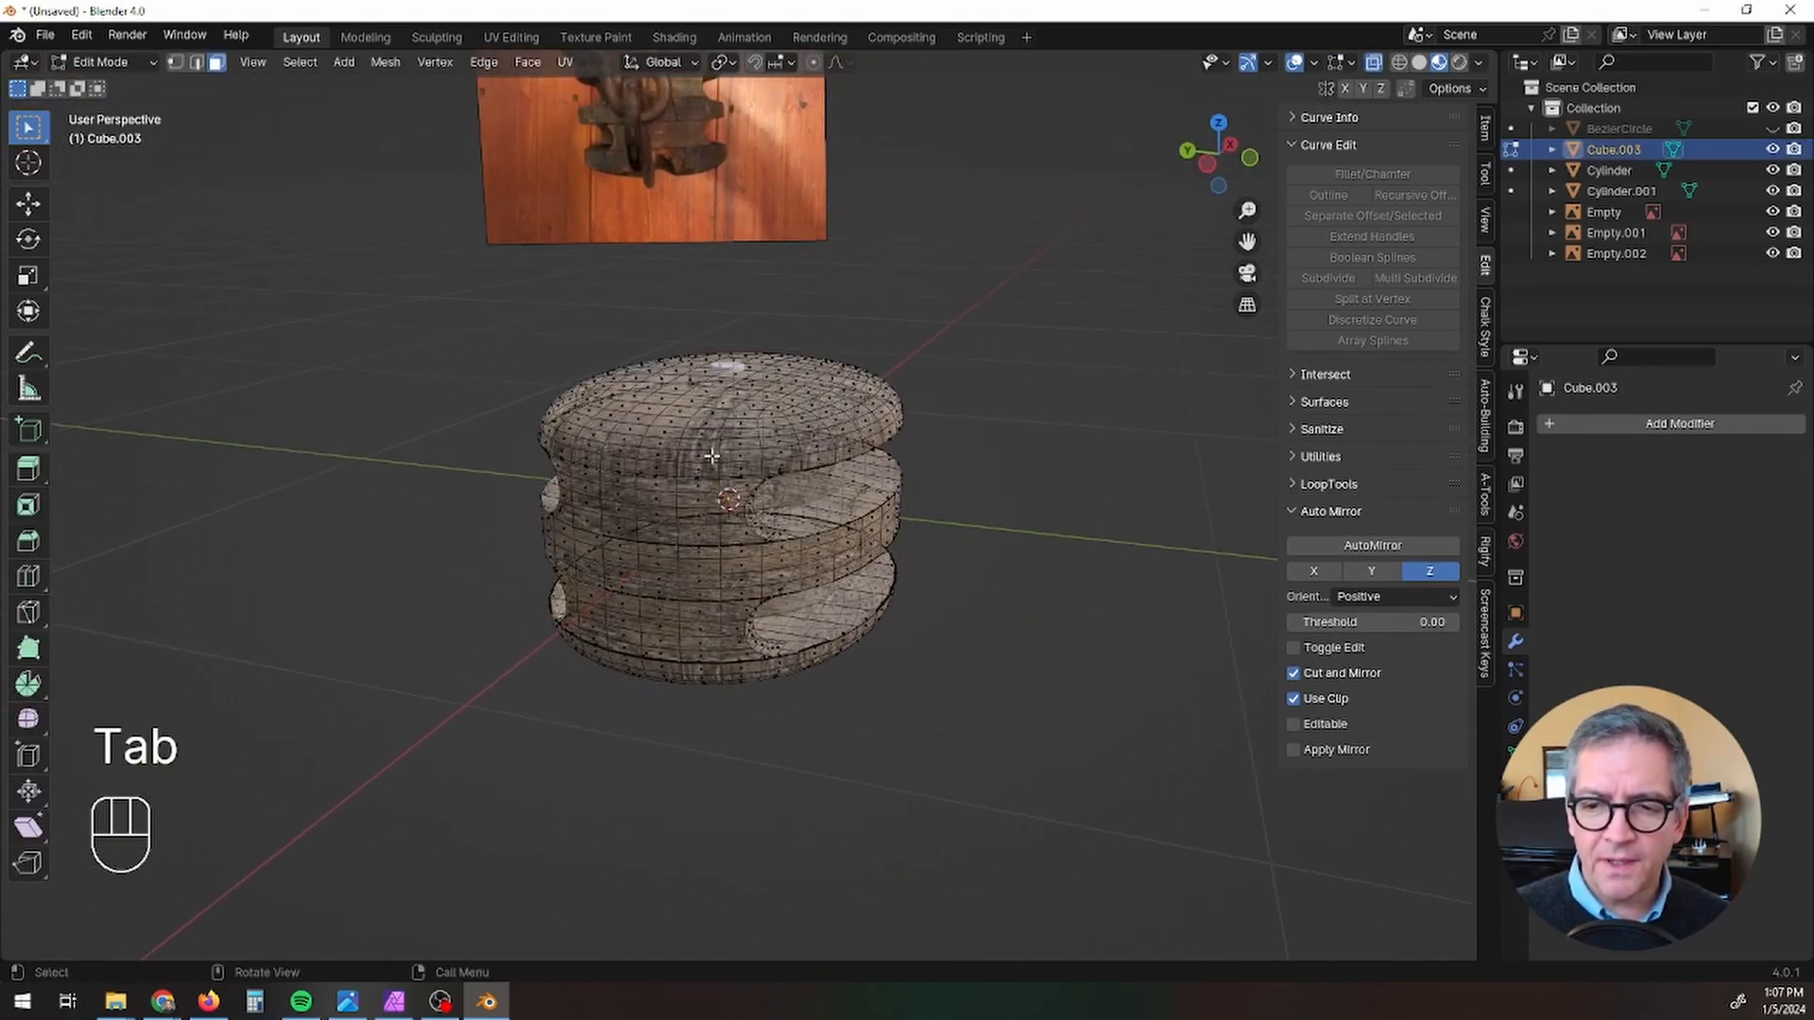
scroll(630, 405, up, 5)
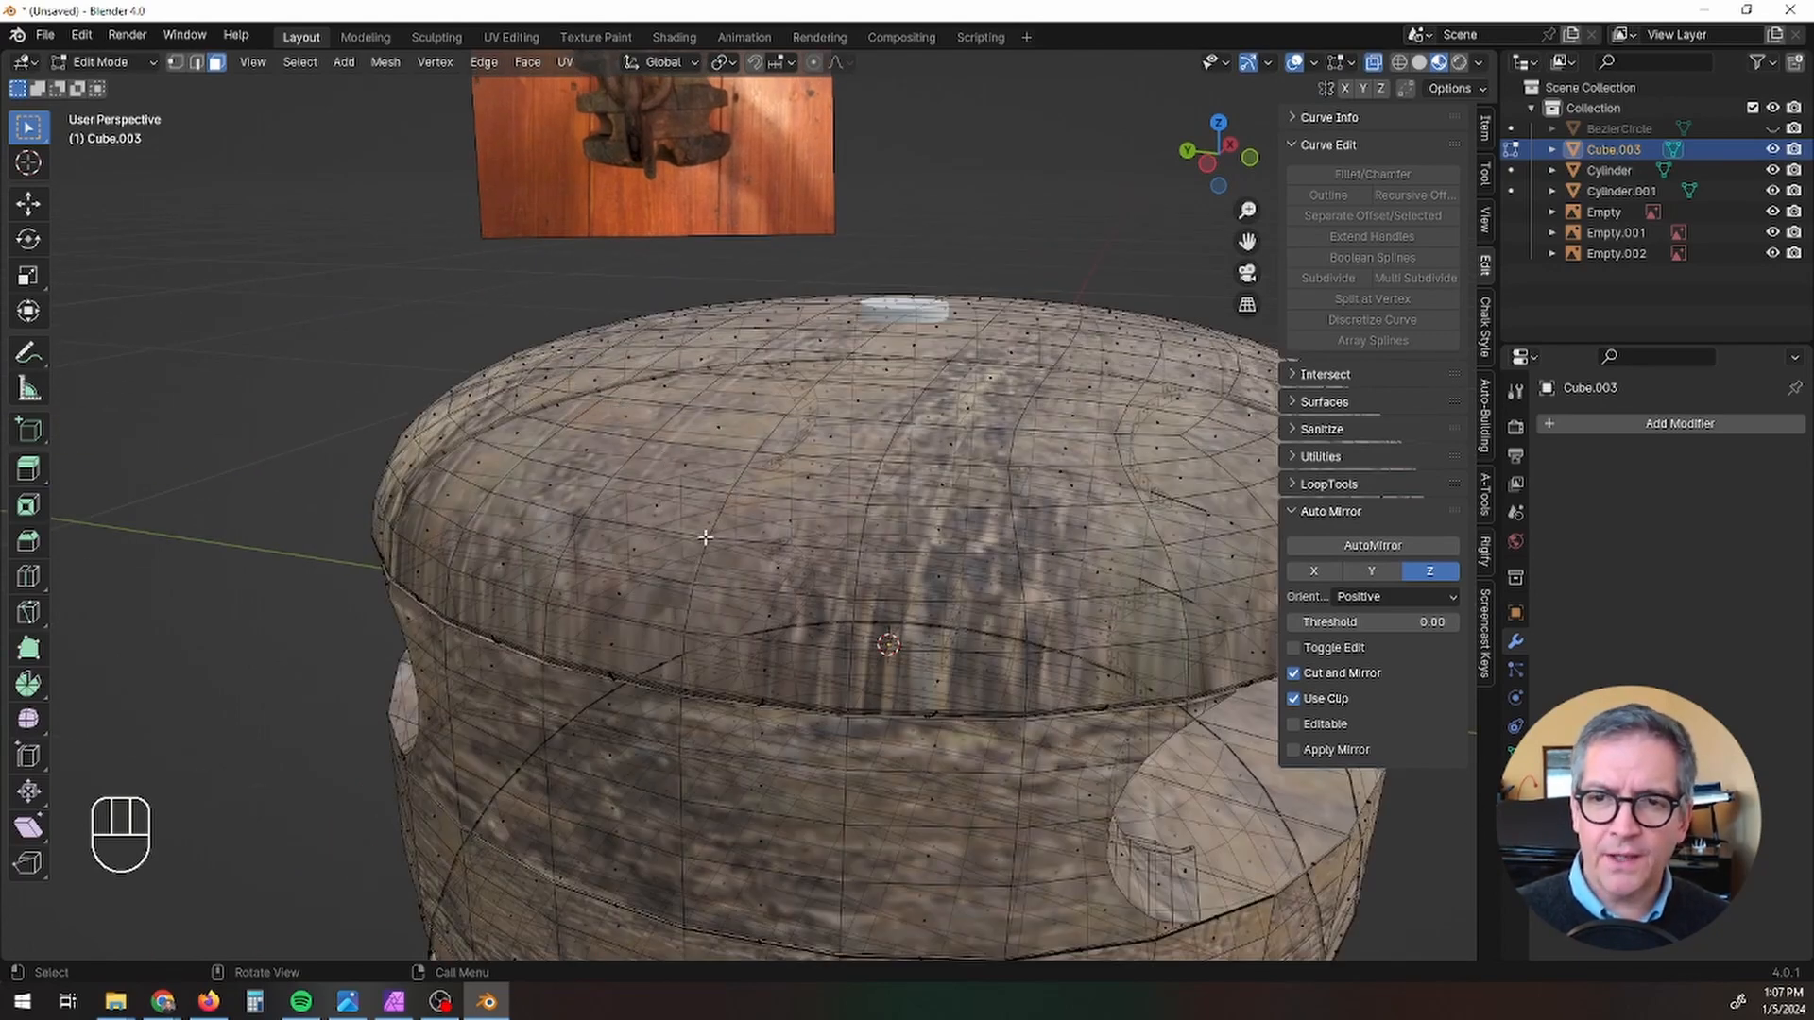
key(1)
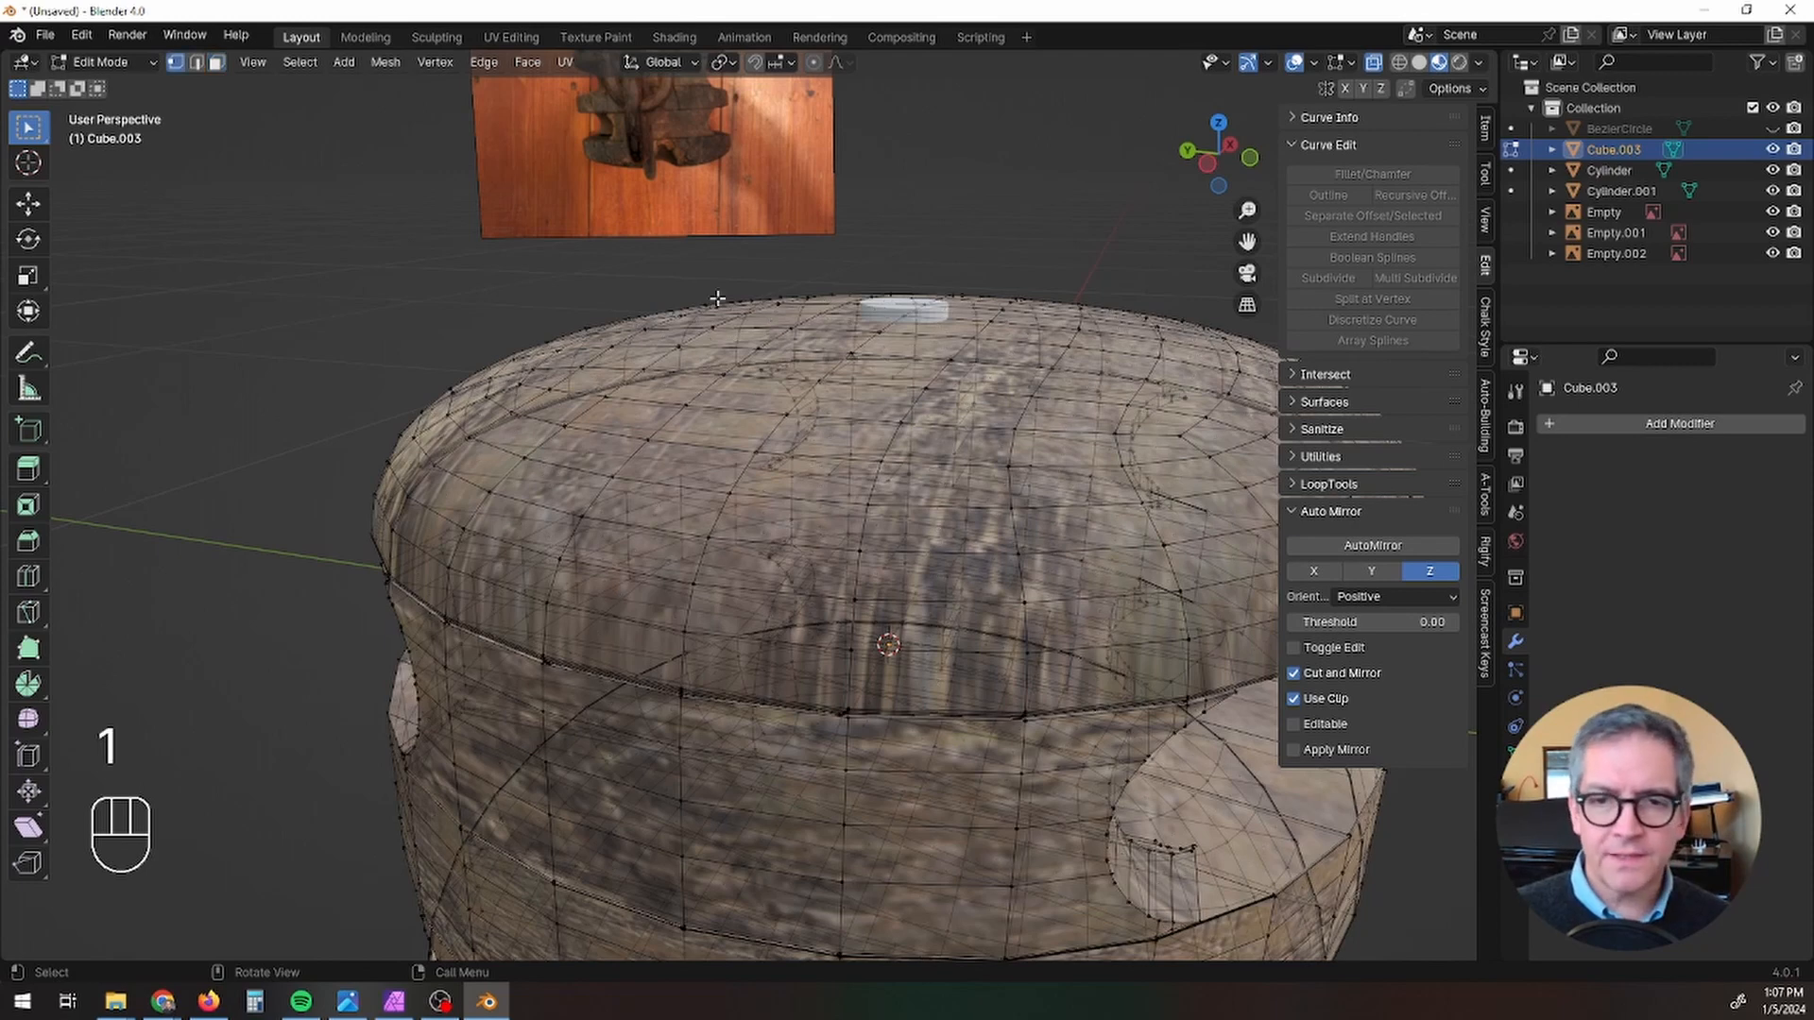
click(817, 63)
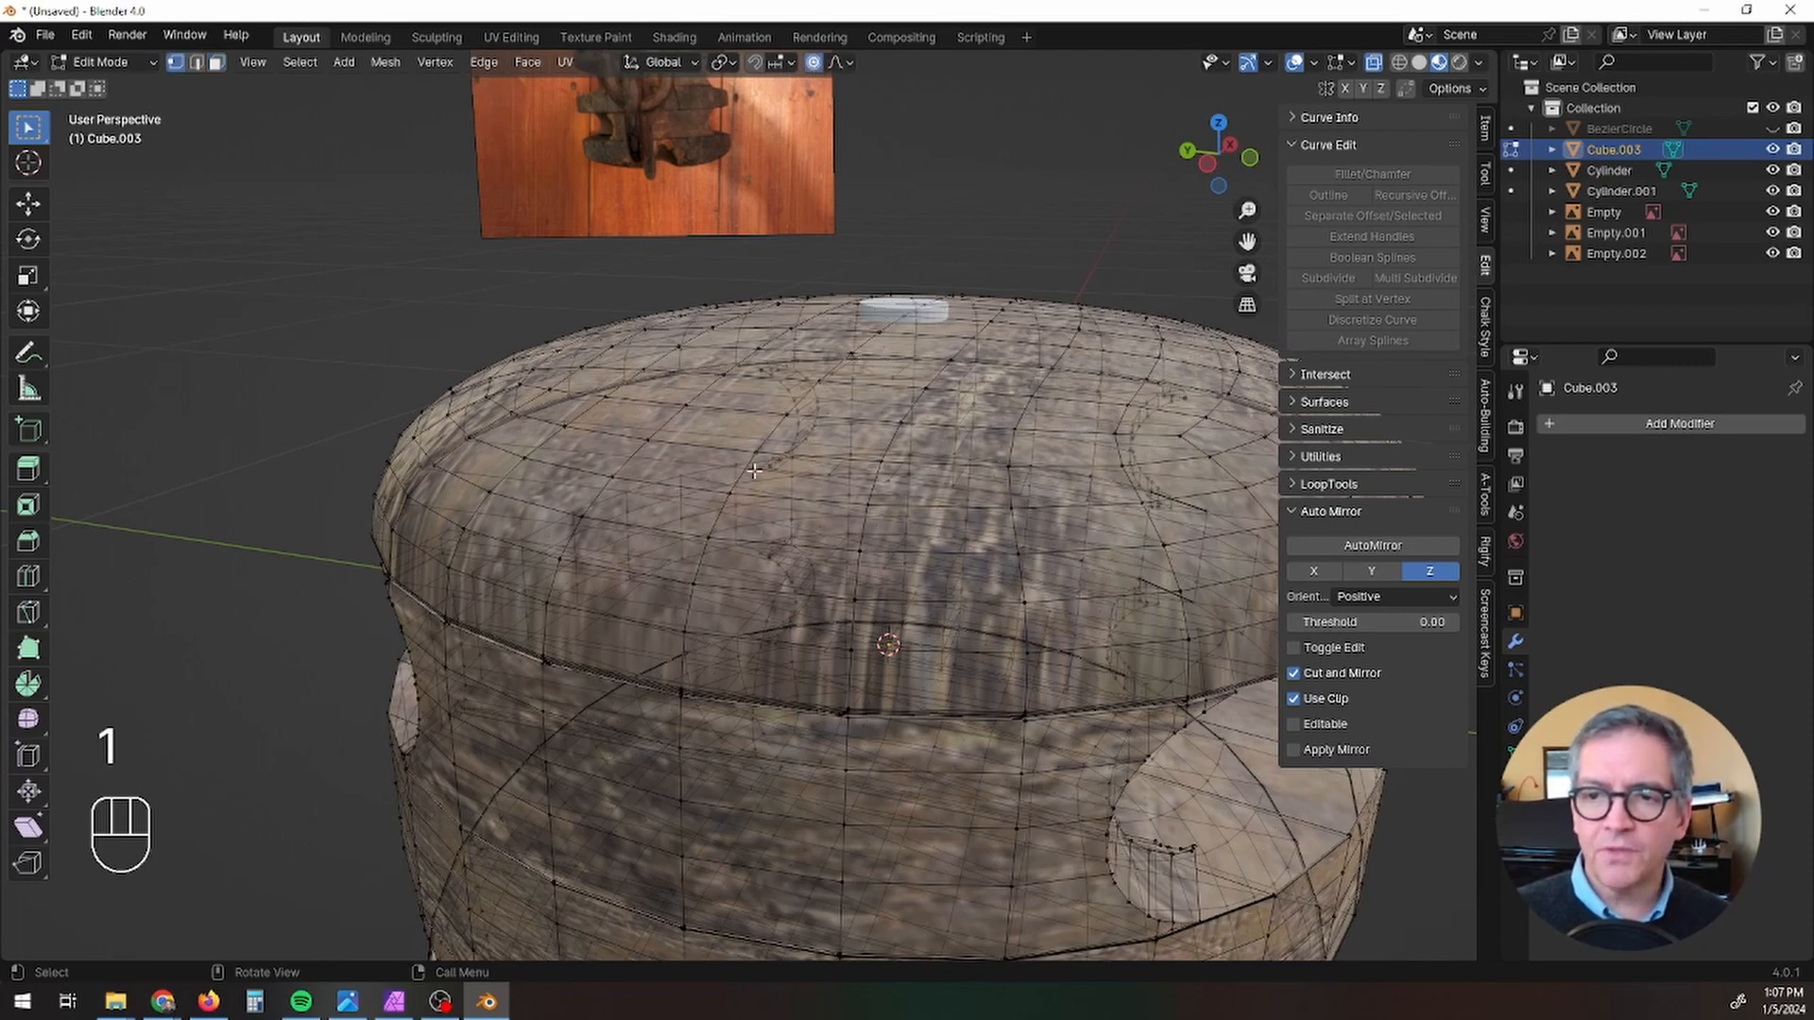
click(838, 63)
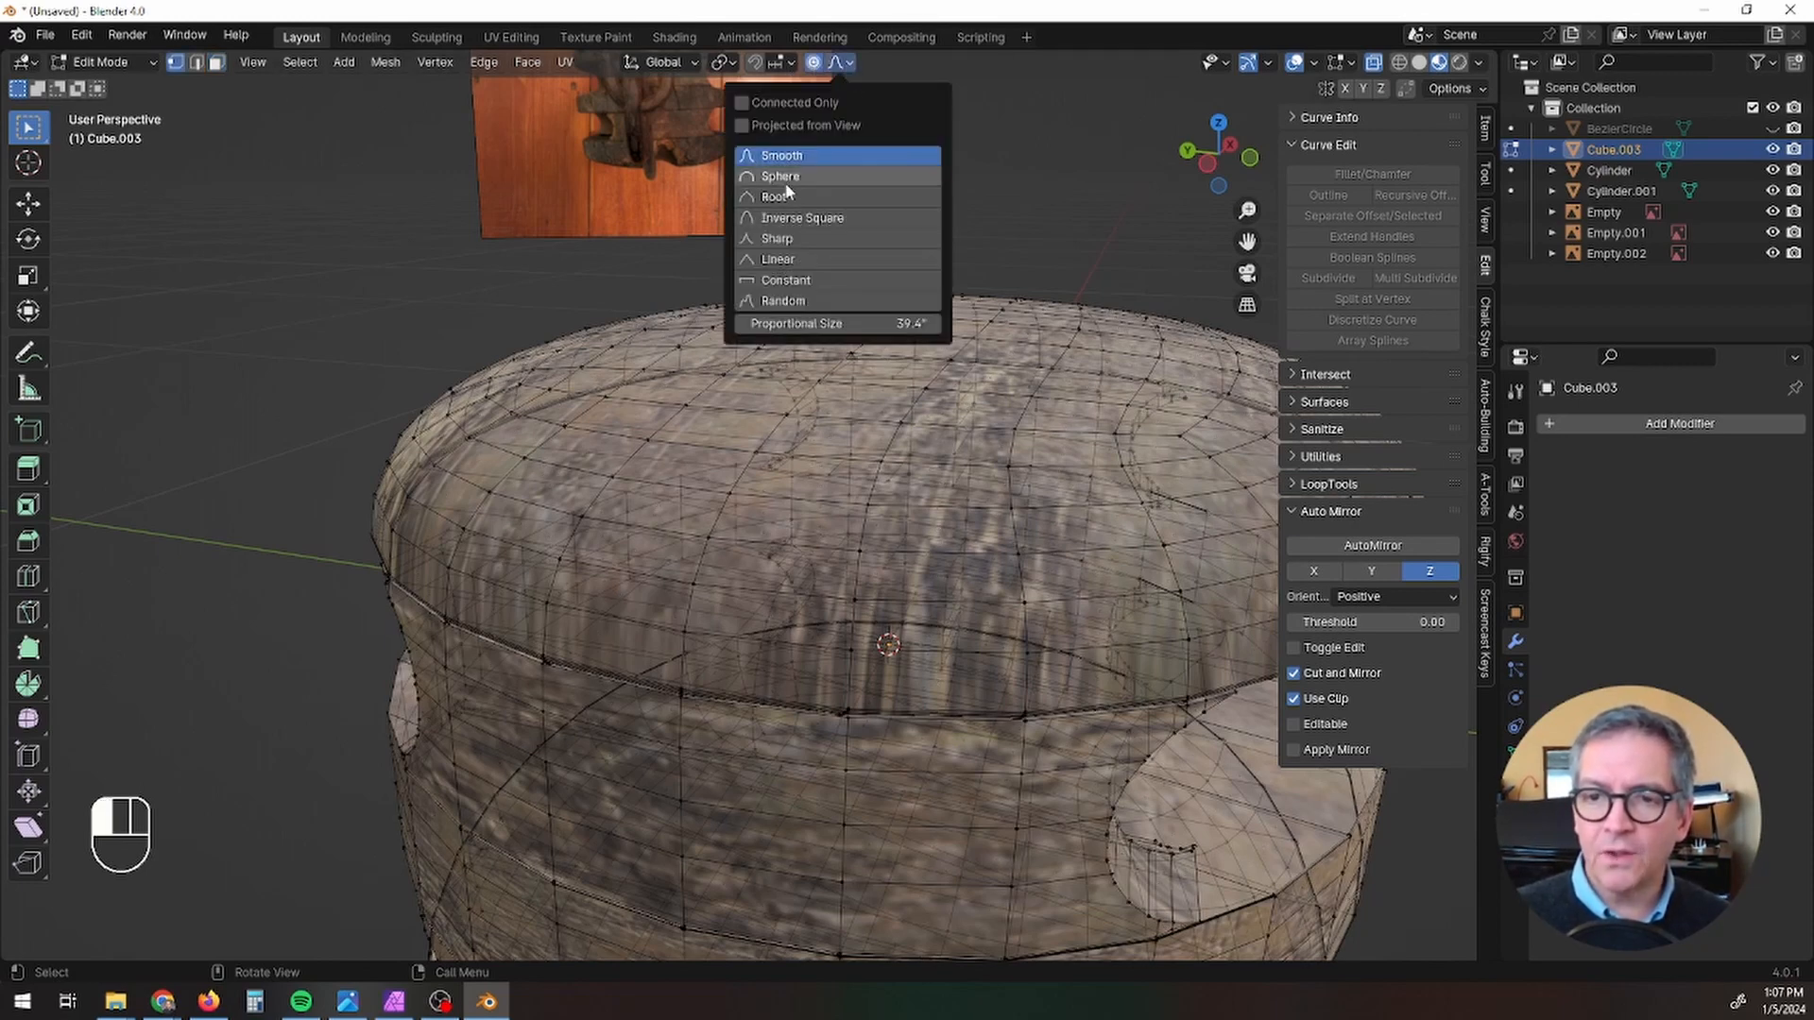
click(784, 177)
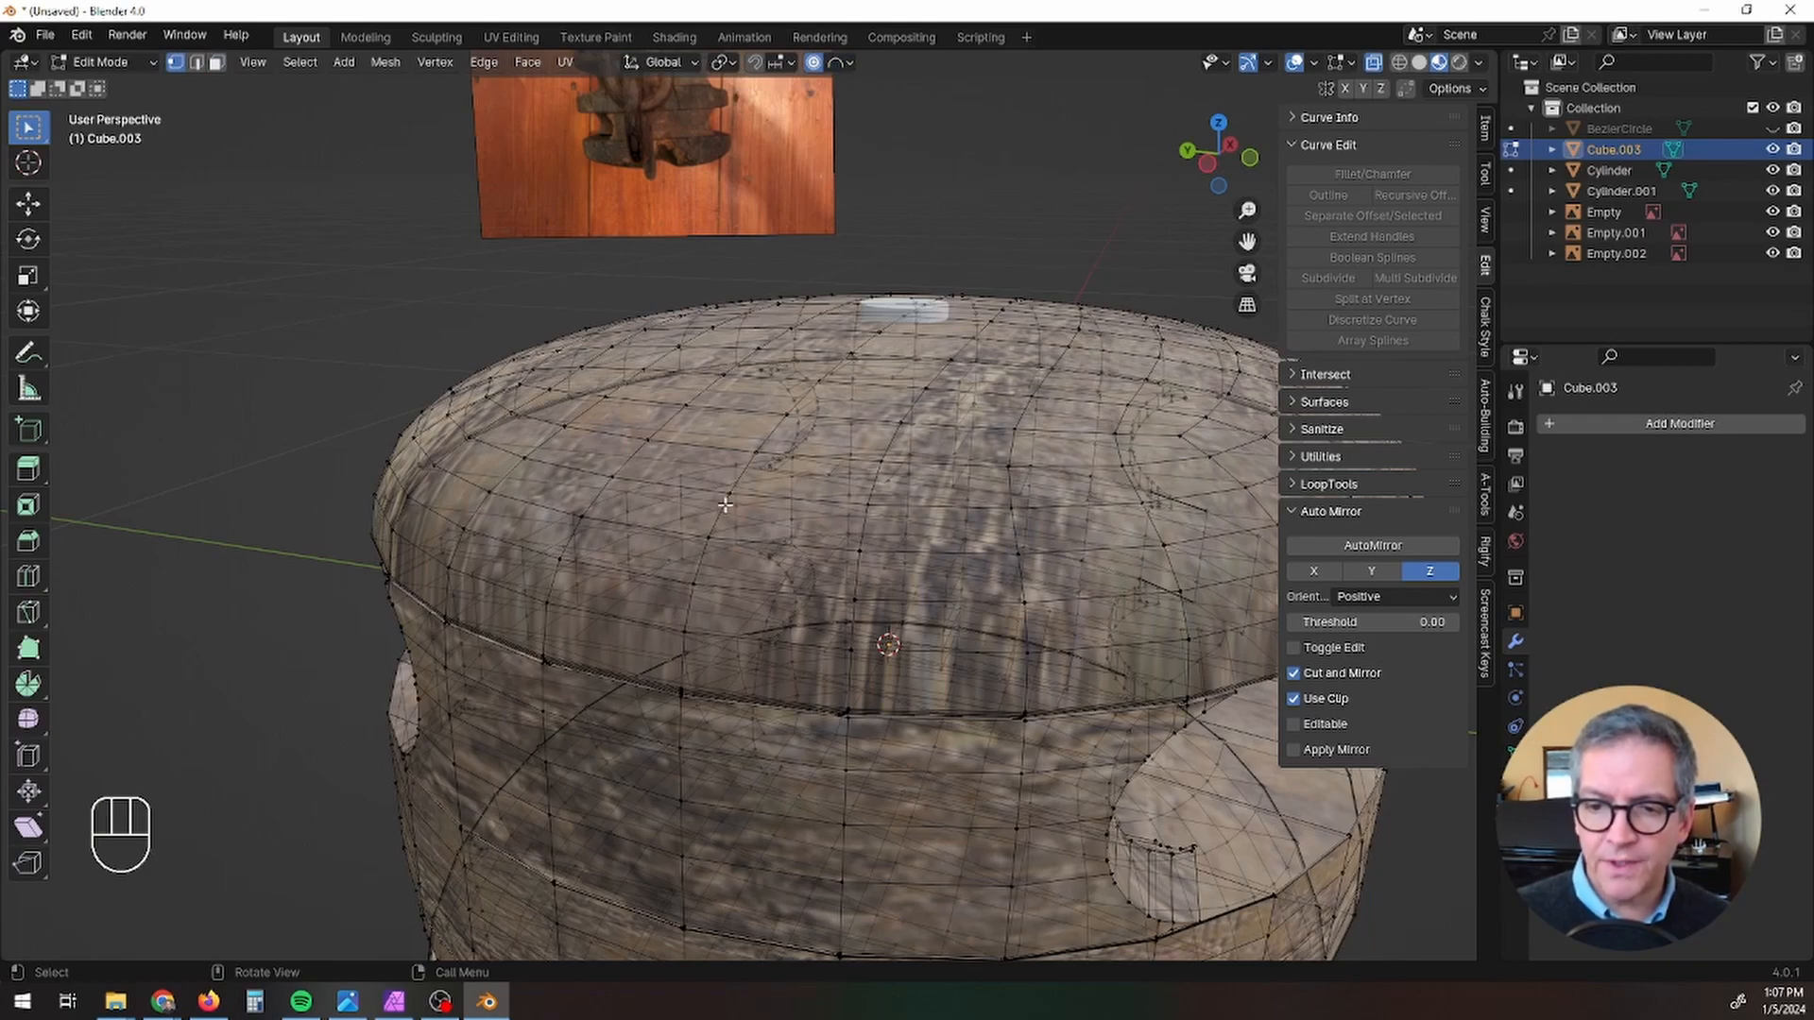
Step: Try moving a vertex on the block's upper rim with the proportional influence reduced to about 0.23 inches
middle_drag(768, 620, 652, 623)
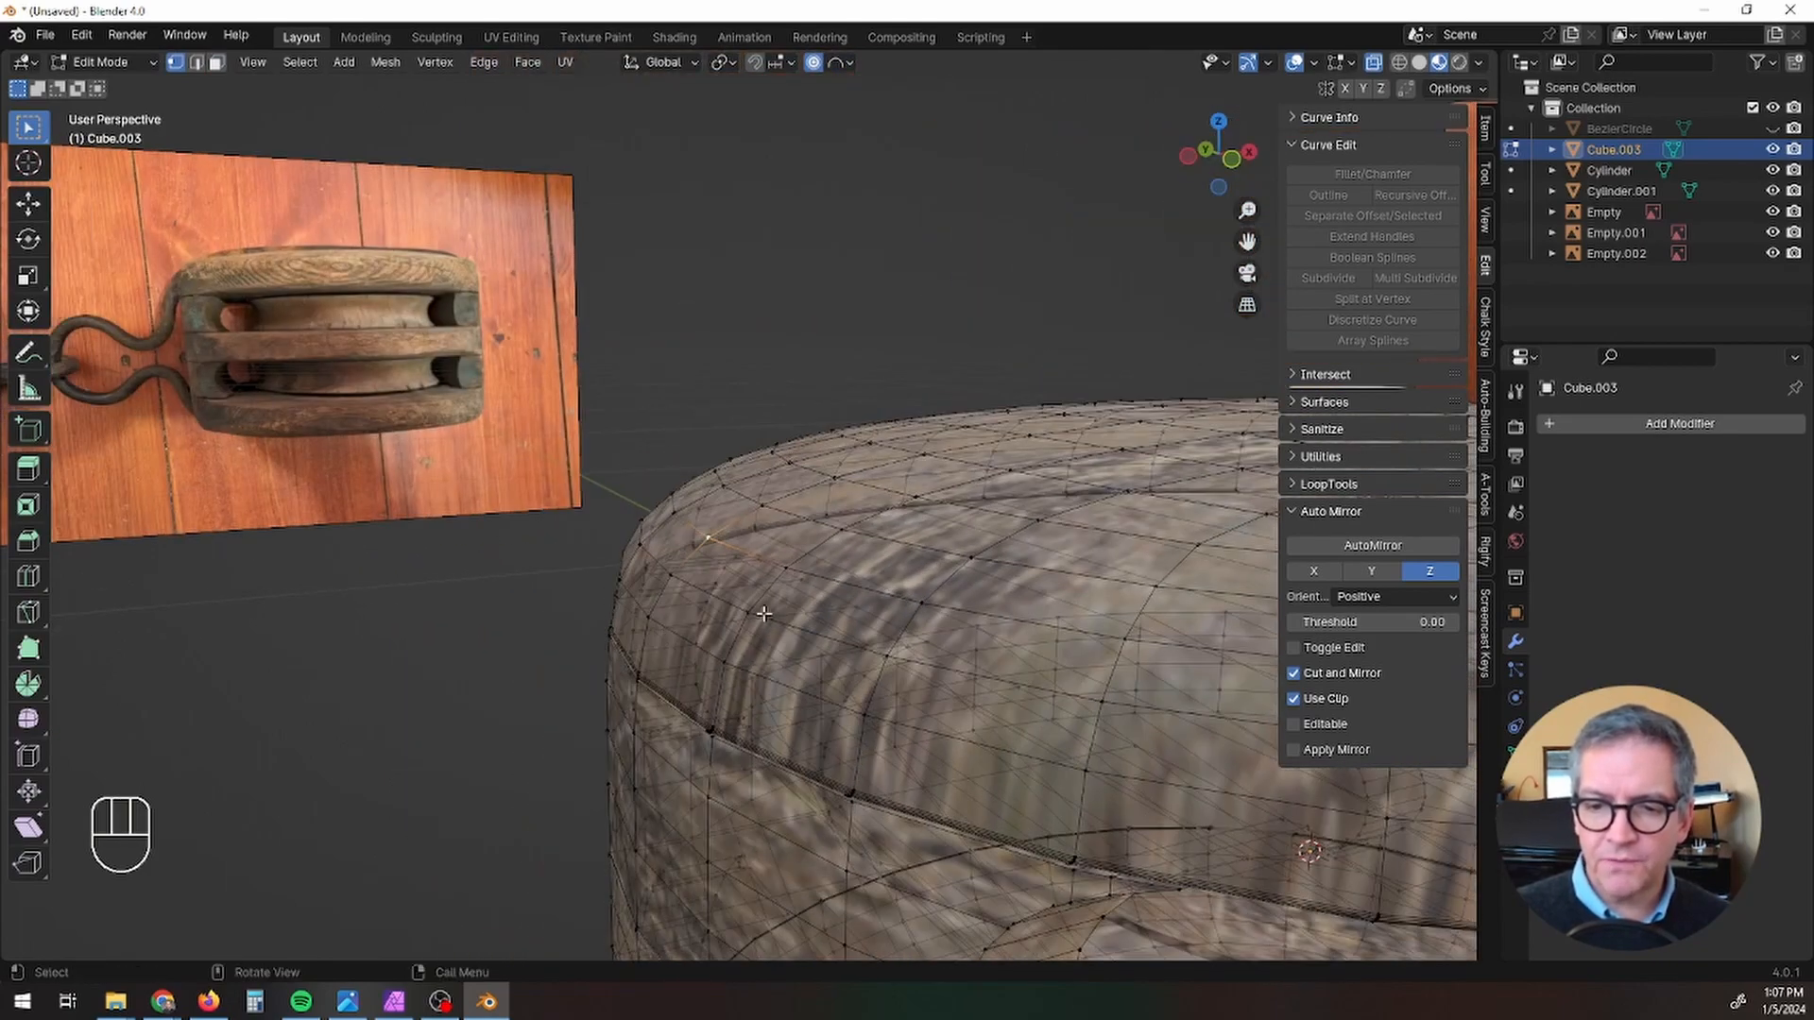
key(g)
scroll(799, 590, up, 3)
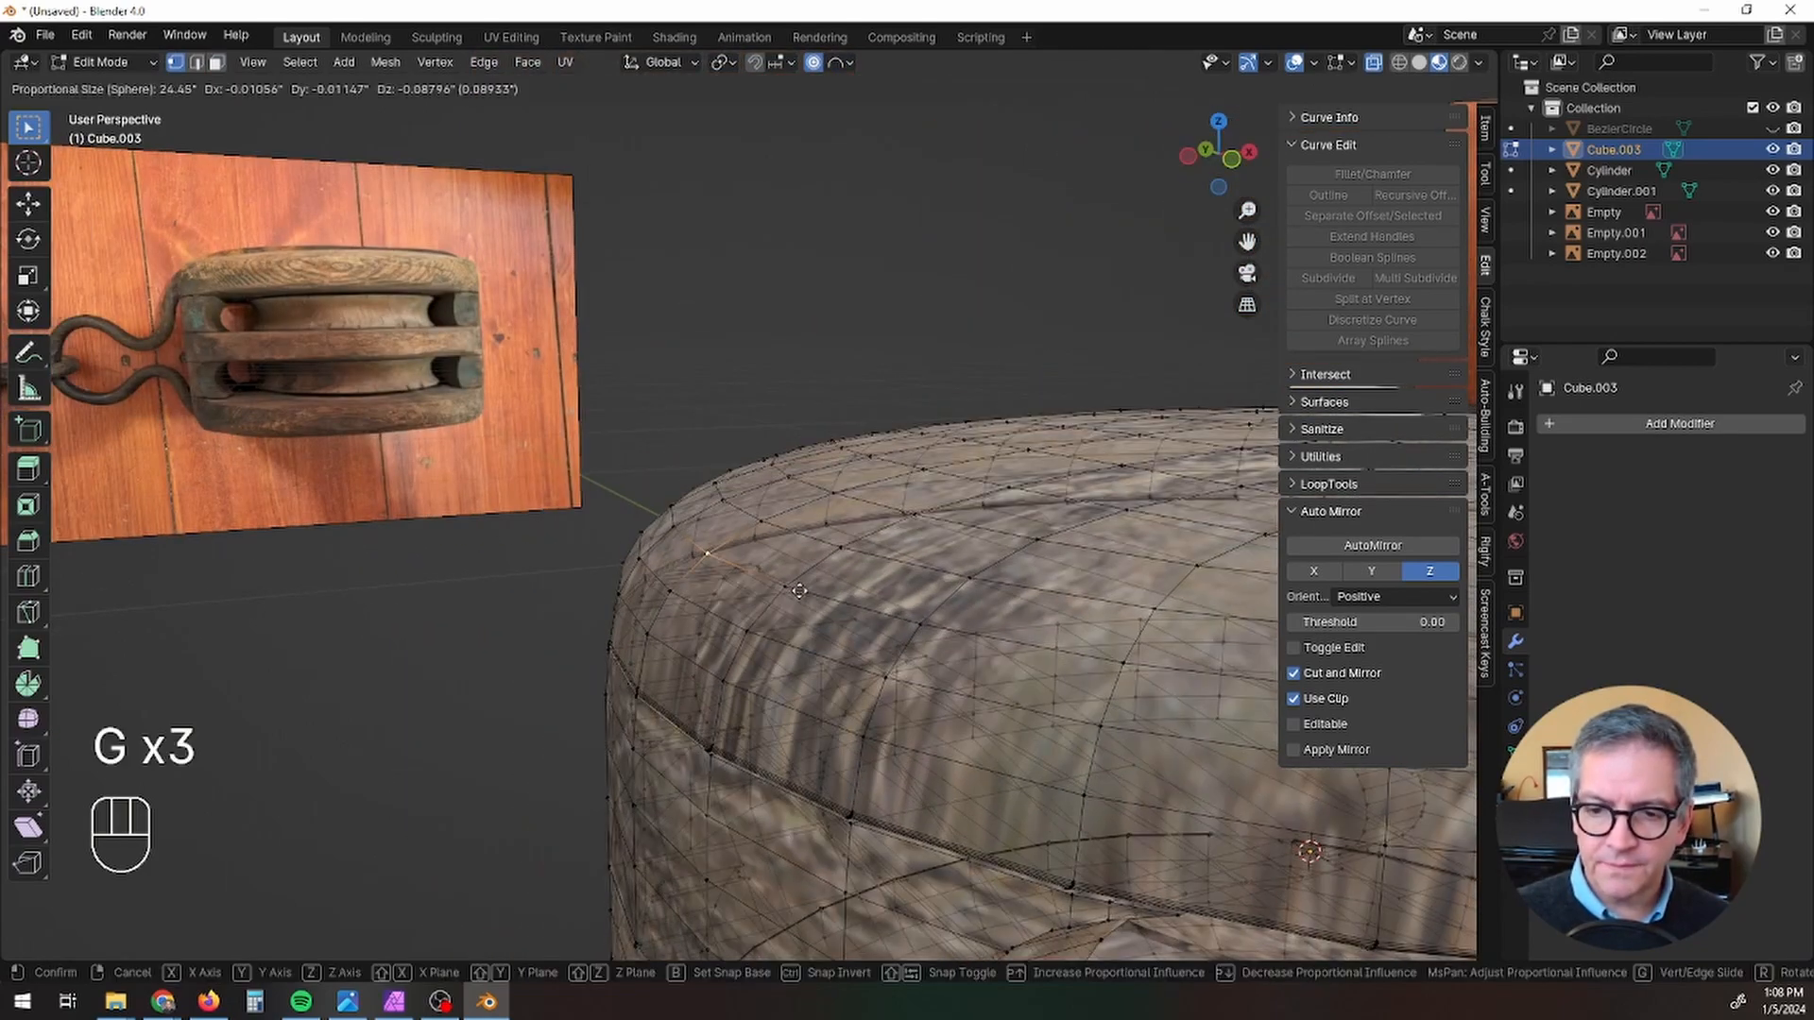
scroll(800, 591, up, 20)
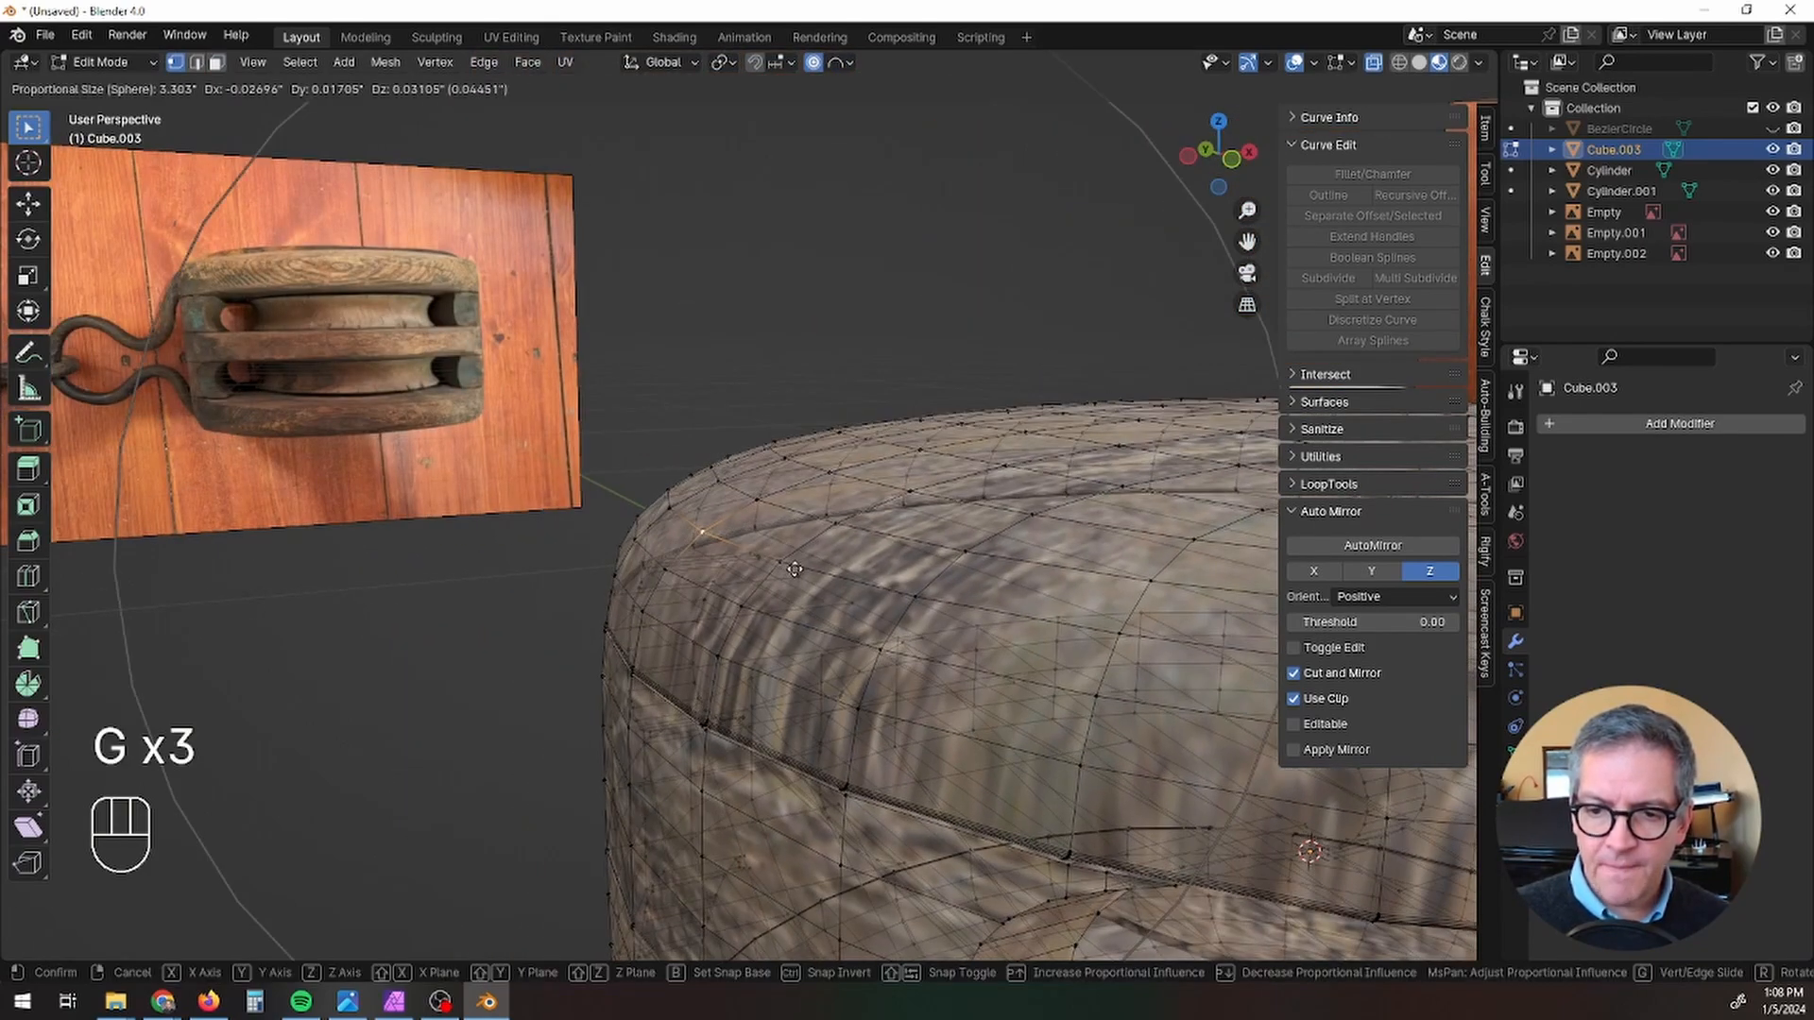
scroll(795, 570, up, 14)
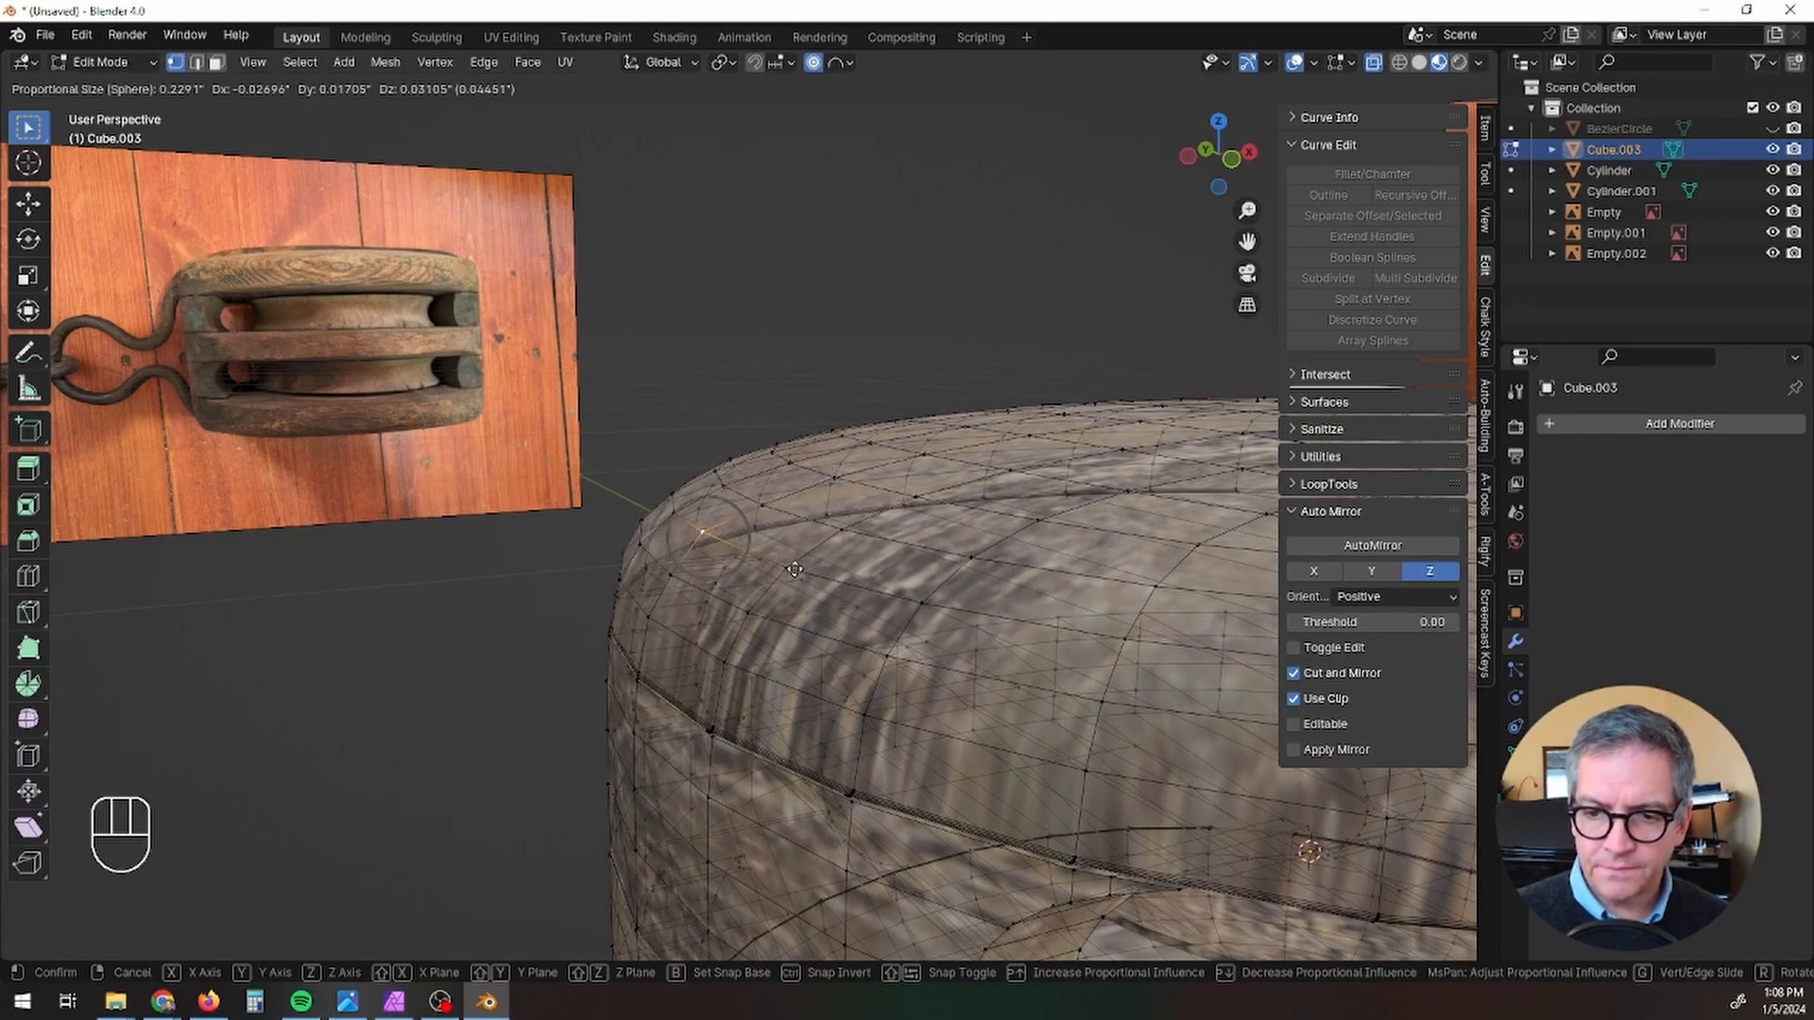
click(794, 570)
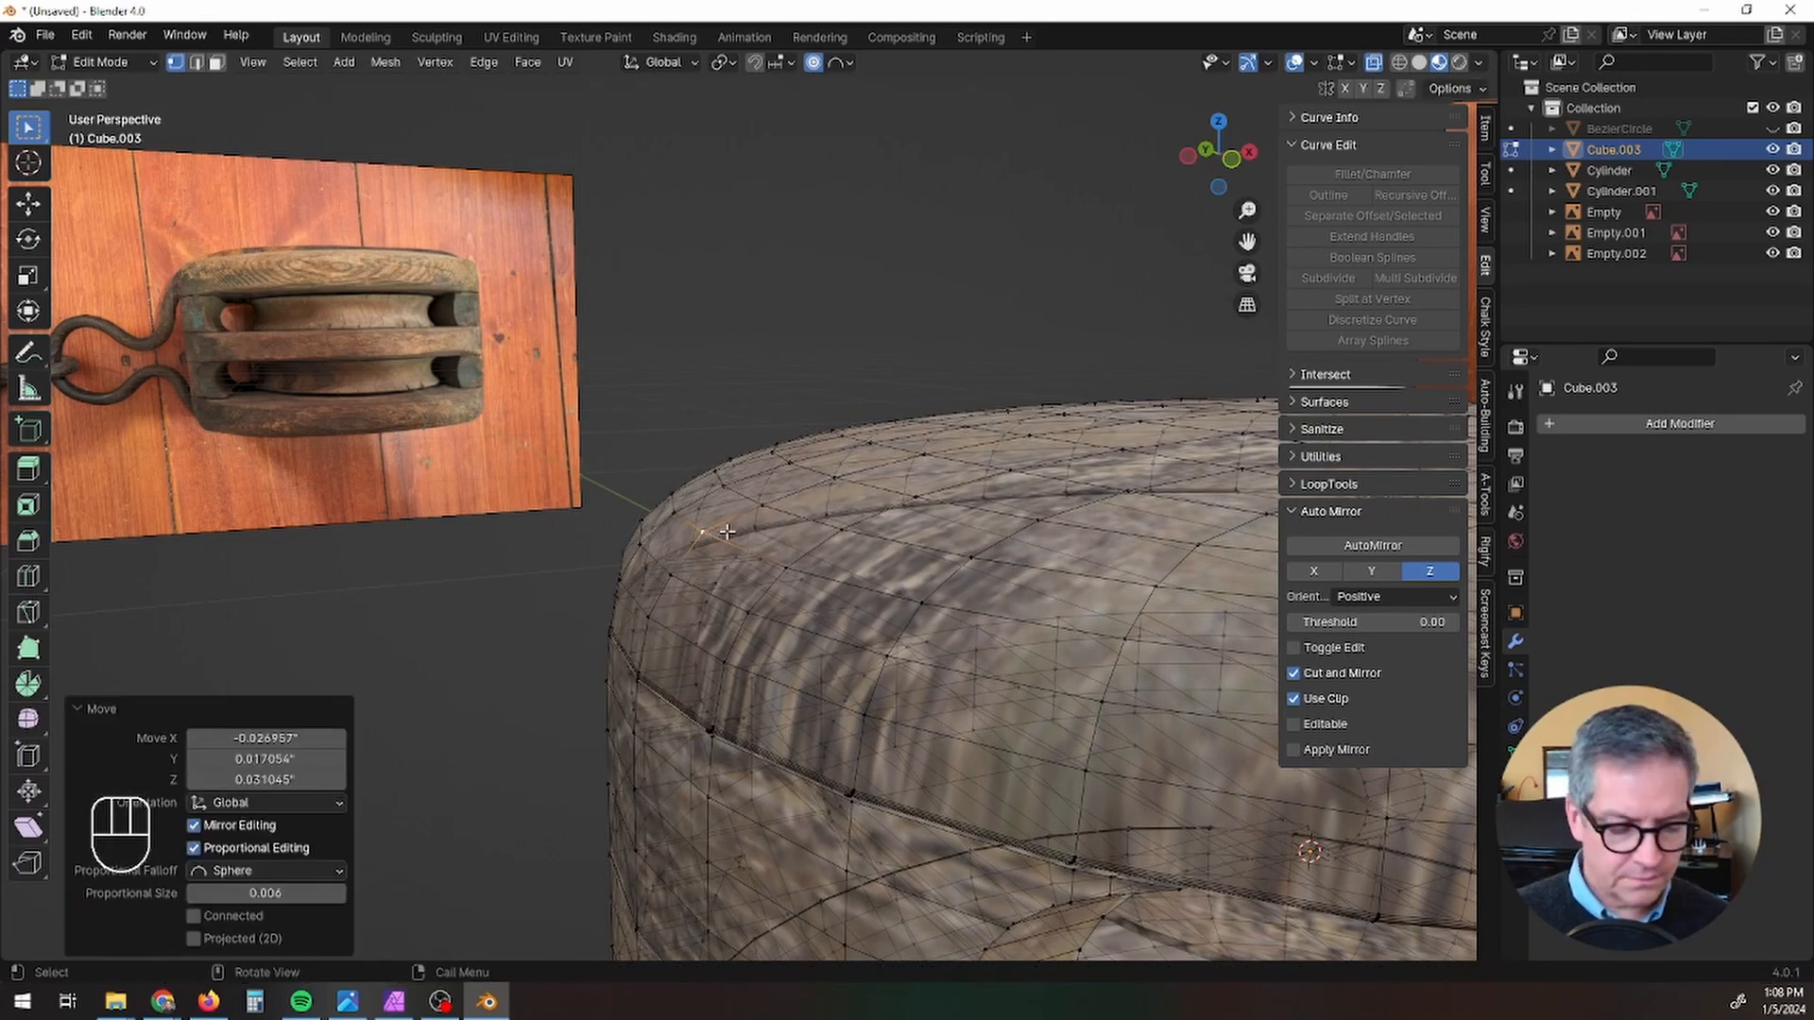
Step: Try lowering a vertex on the block's upper rim by about 0.23 inches with the small proportional influence
key(g)
middle_drag(745, 566, 895, 521)
click(706, 572)
key(g)
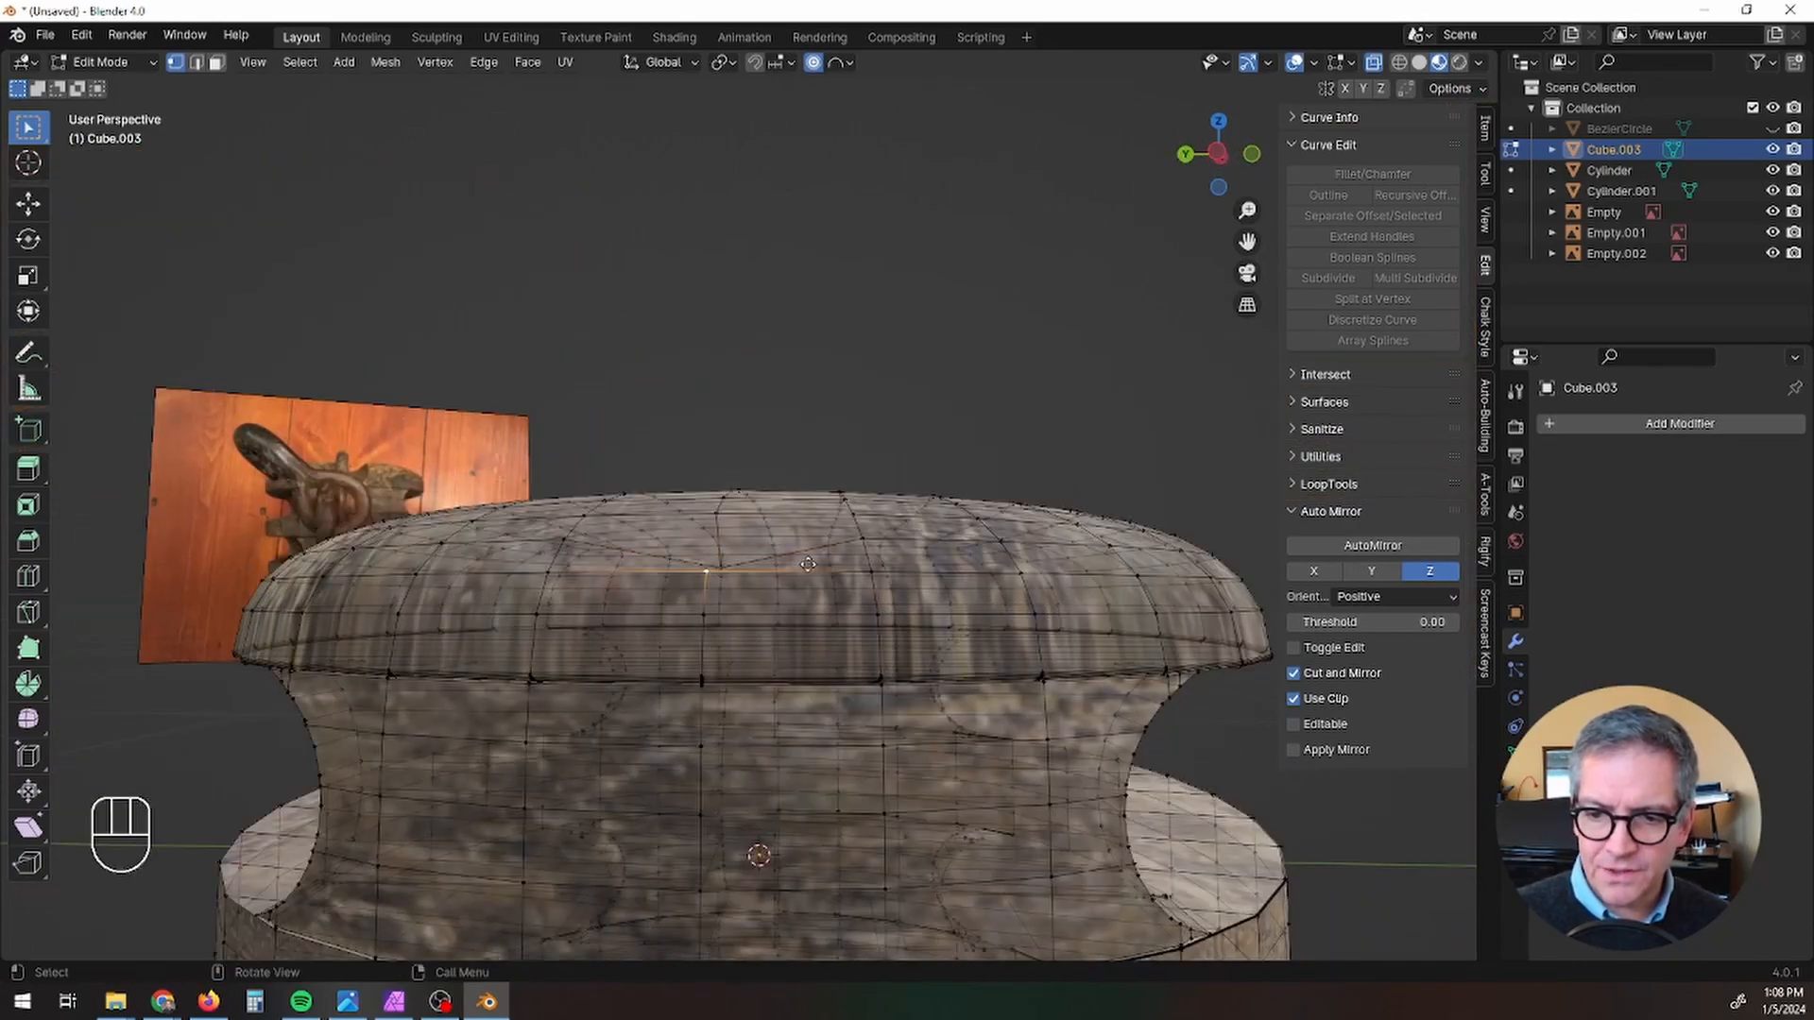
key(g)
click(809, 598)
middle_drag(809, 598, 935, 634)
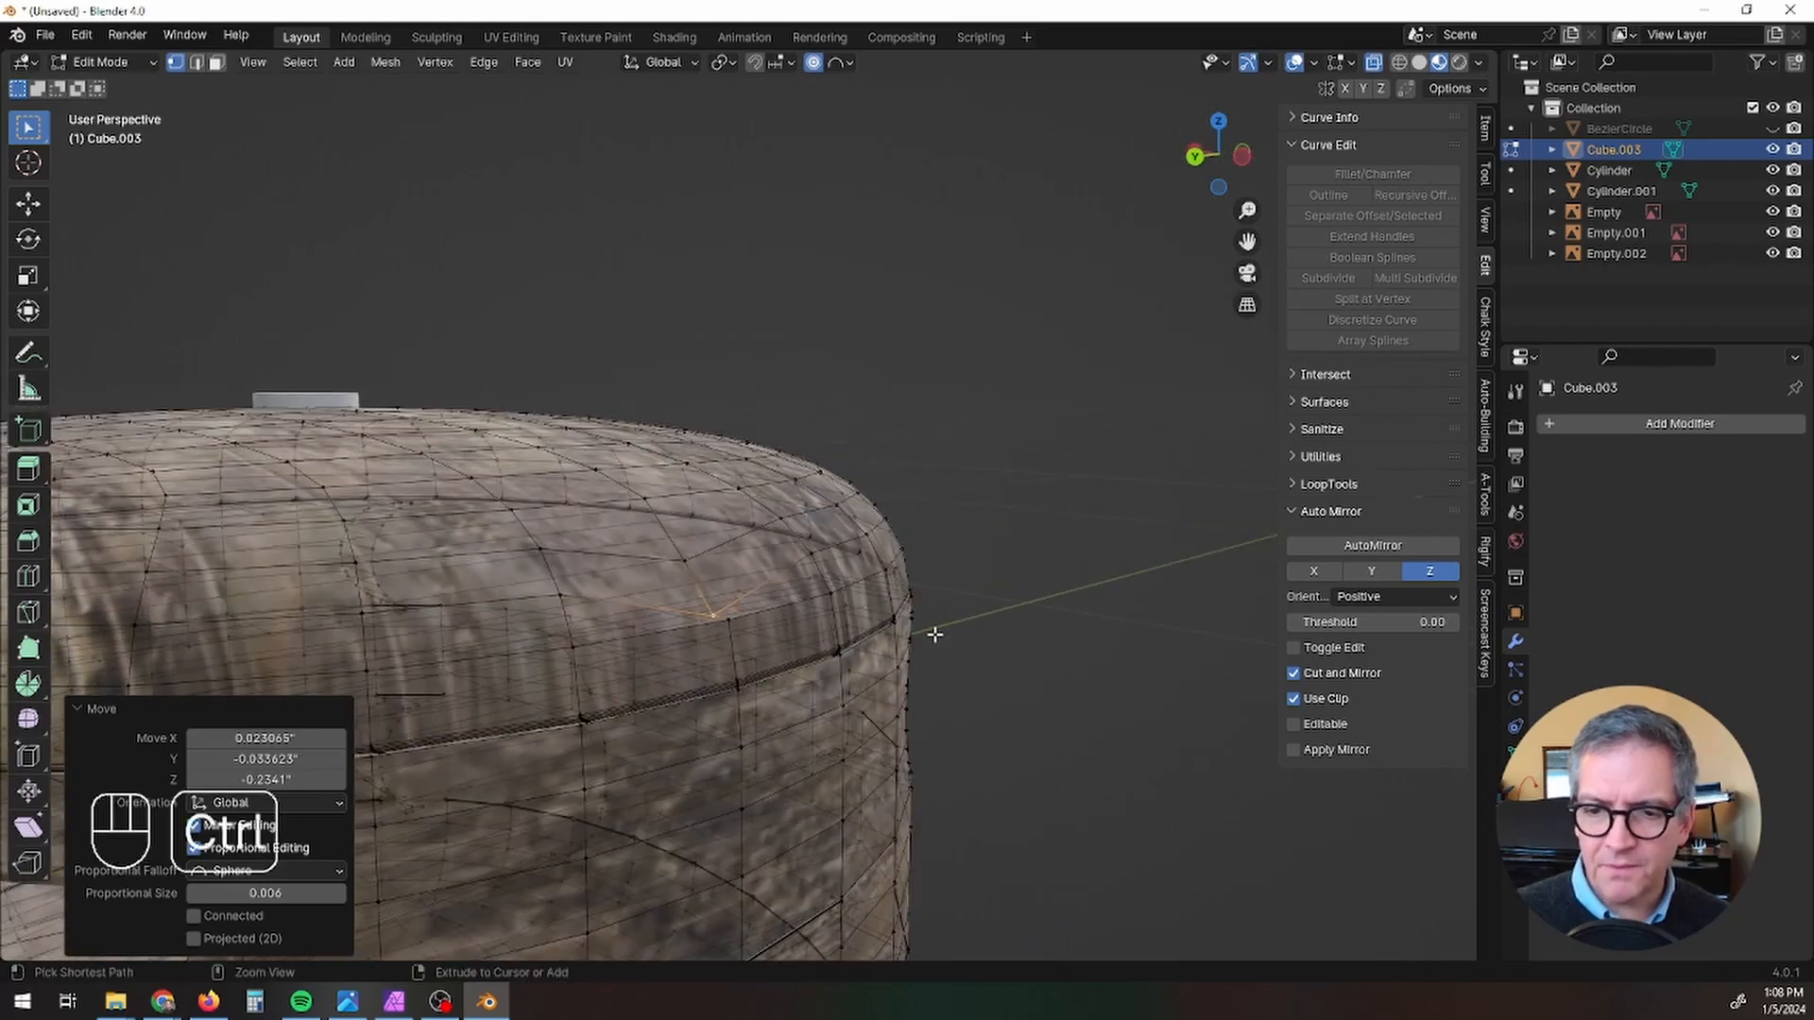
Step: Undo the last three edits to the block's rim vertices
key(ctrl+z)
key(ctrl+z)
key(ctrl+z)
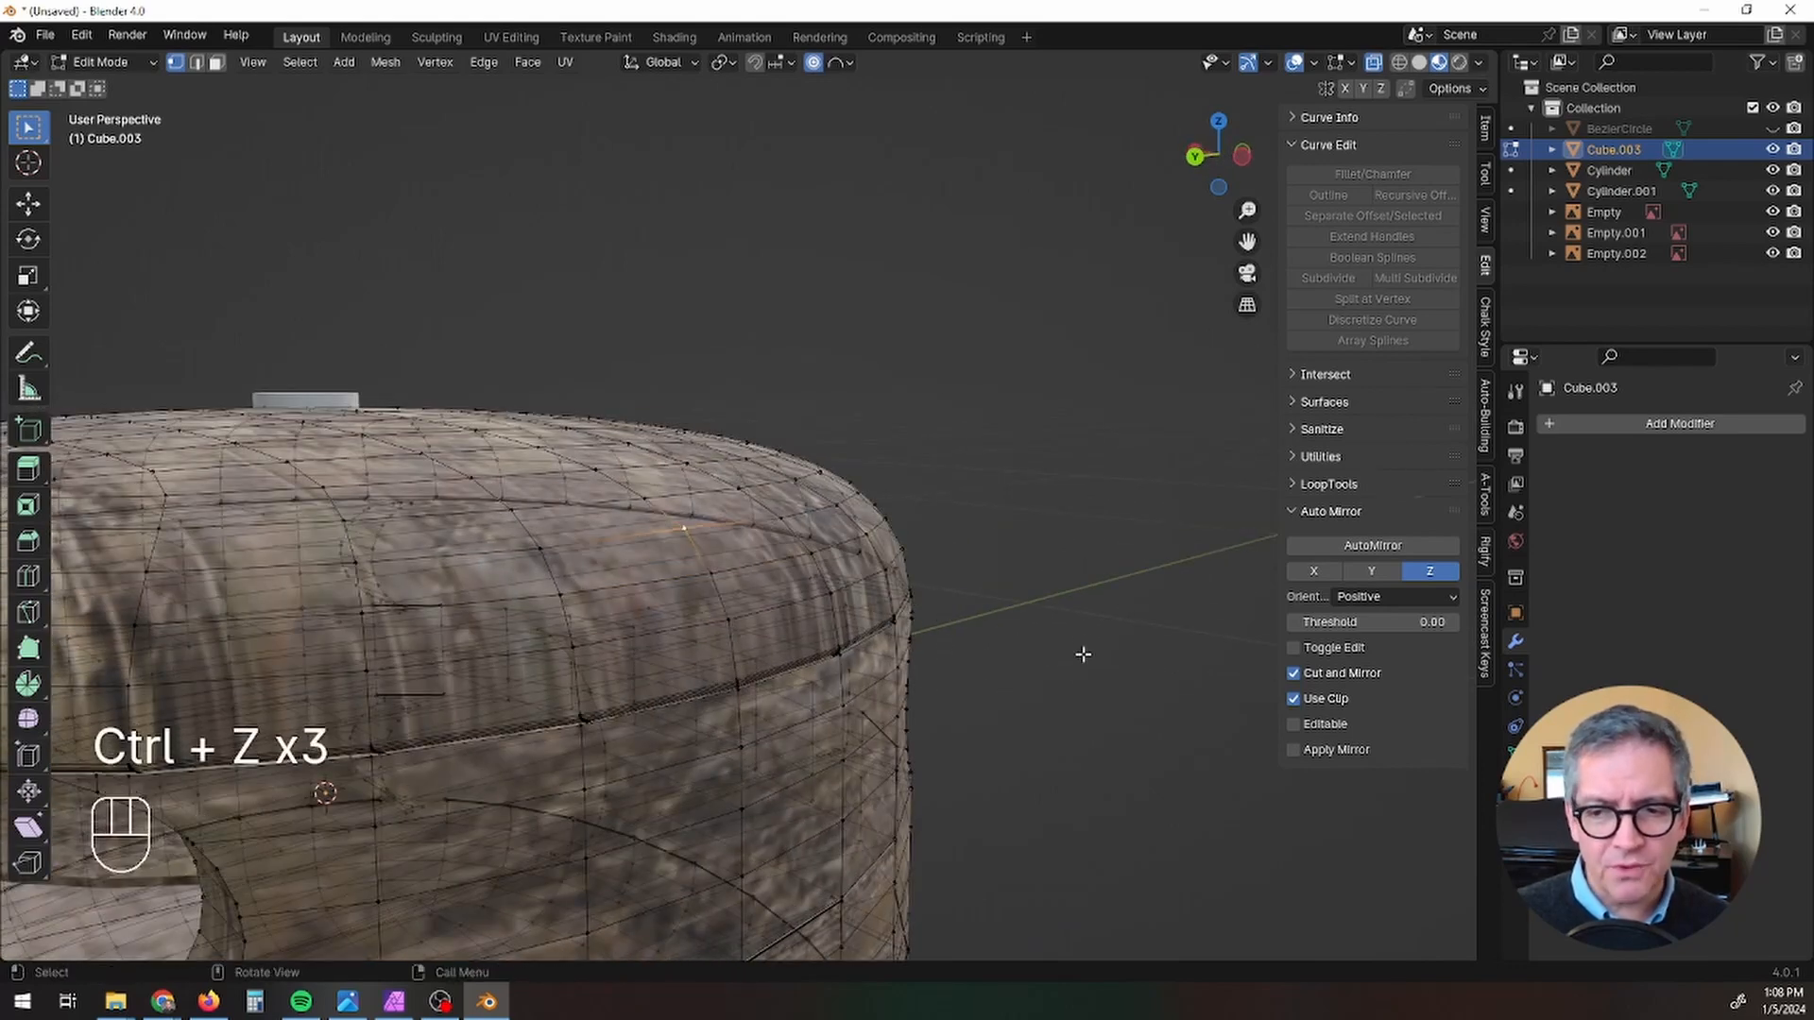
Step: Return to Object Mode and add a Bezier circle with a 12-inch radius around the block
key(Tab)
middle_drag(1077, 636, 750, 681)
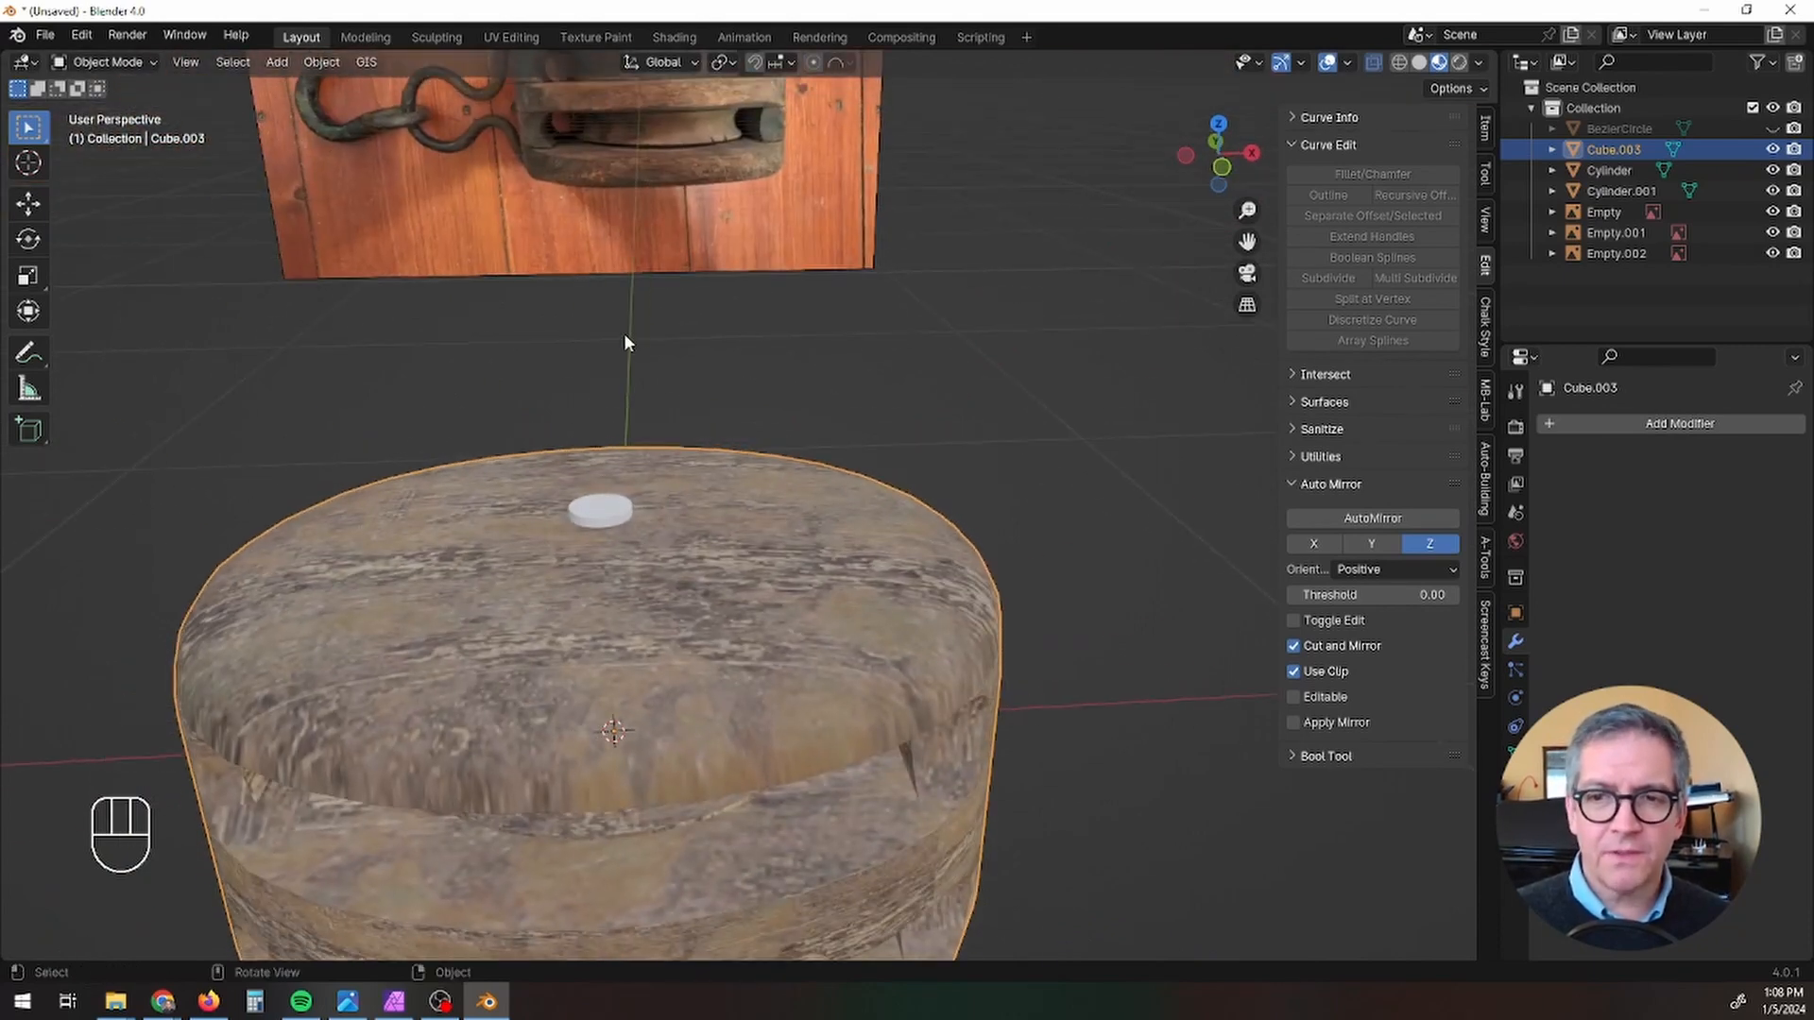
scroll(571, 425, down, 4)
shift+middle_drag(571, 425, 655, 397)
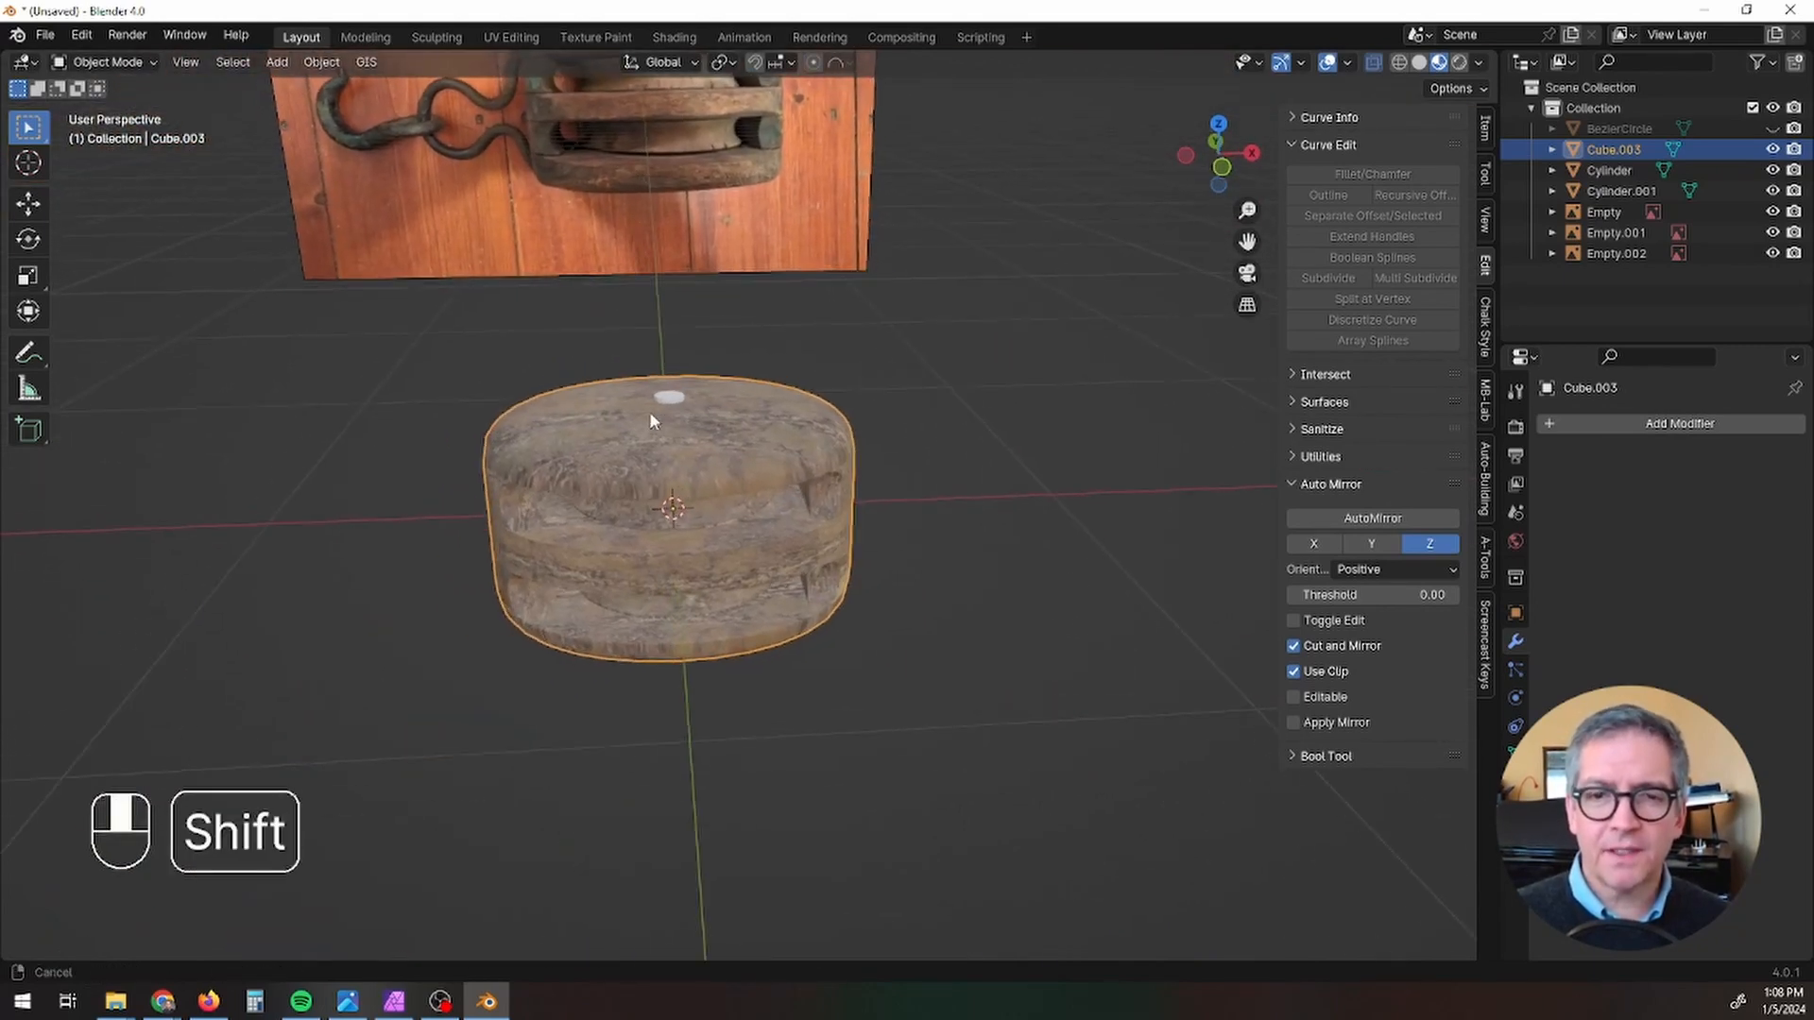
click(281, 67)
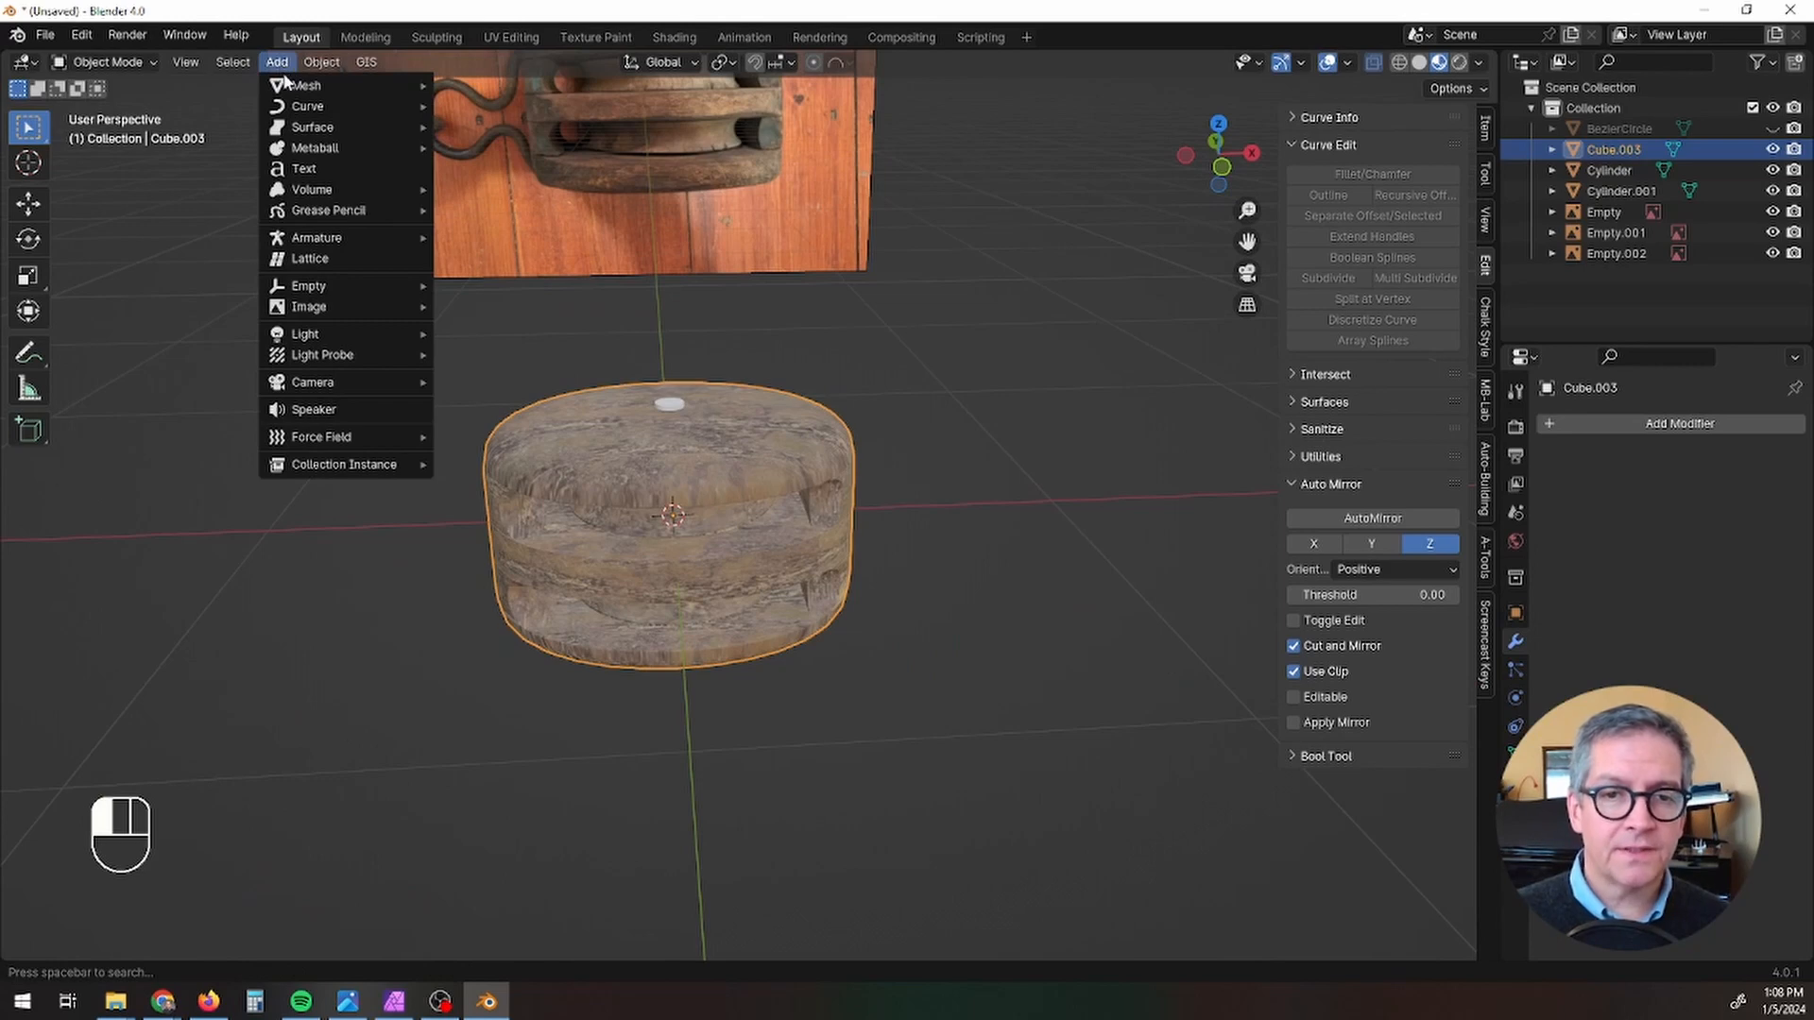
mouse_move(289, 108)
click(480, 125)
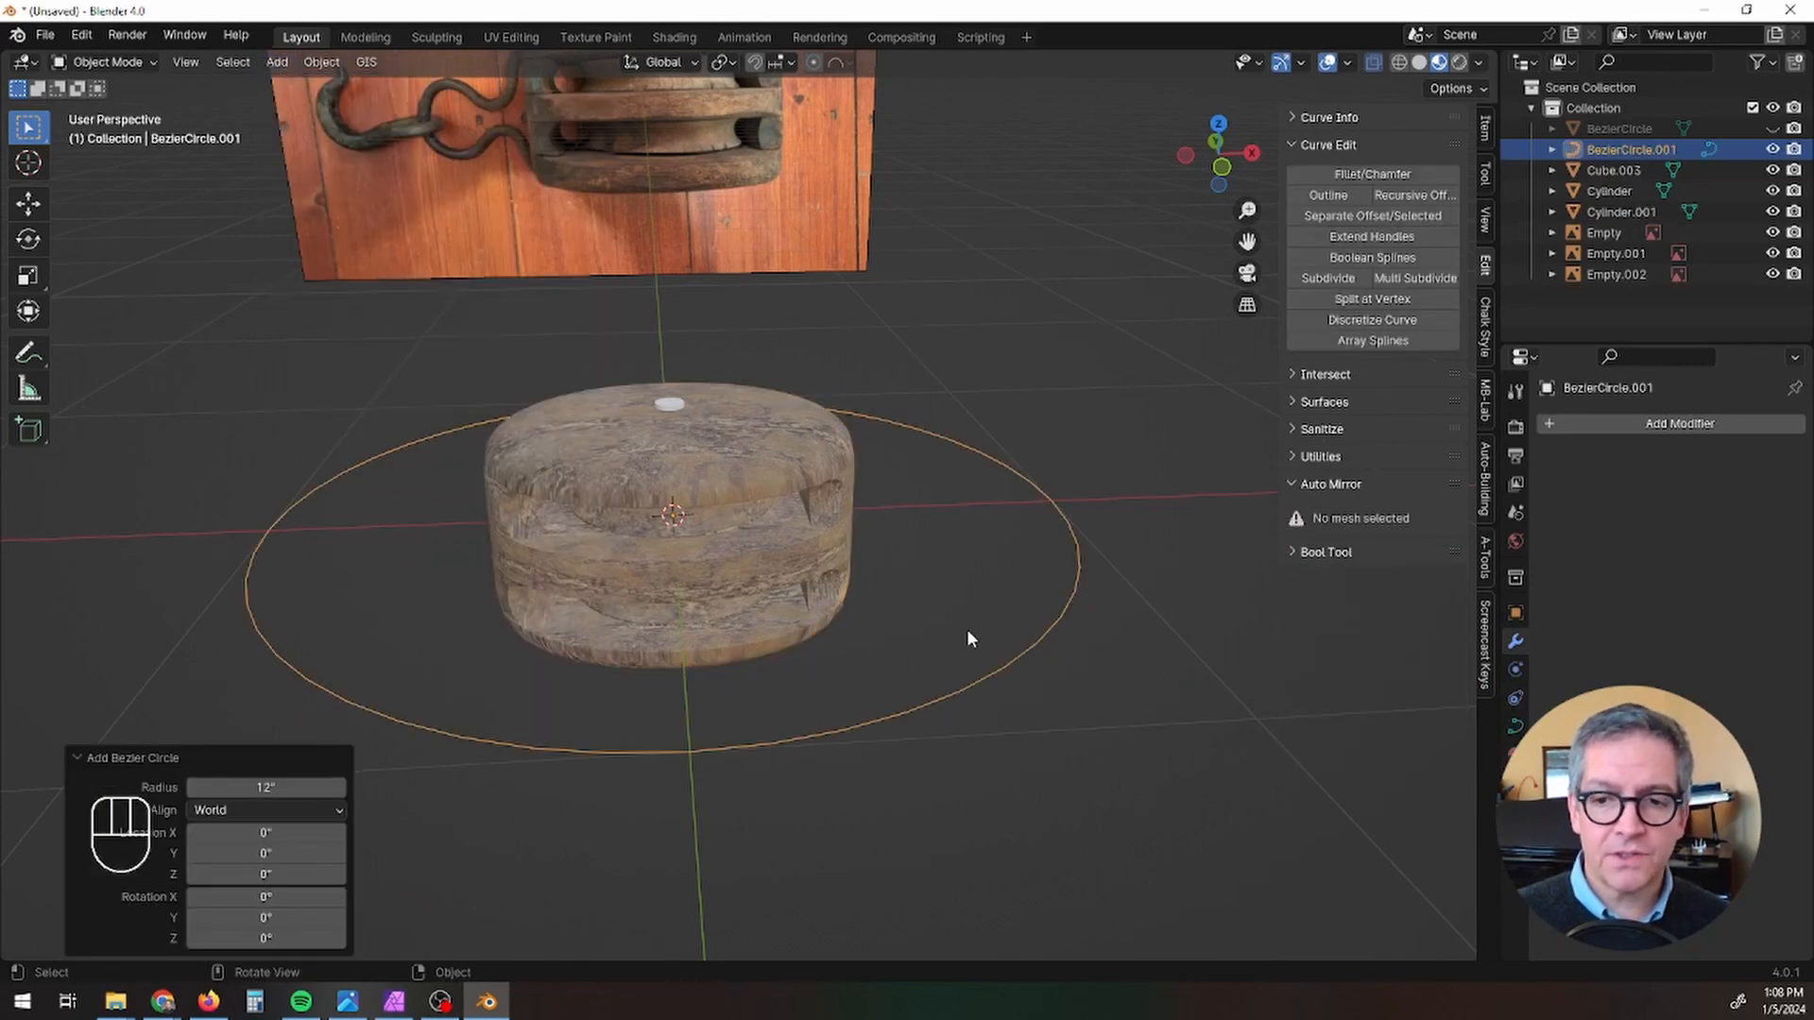
Step: Rotate the Bezier circle 90 degrees around the X axis so it stands upright around the block
text(r)
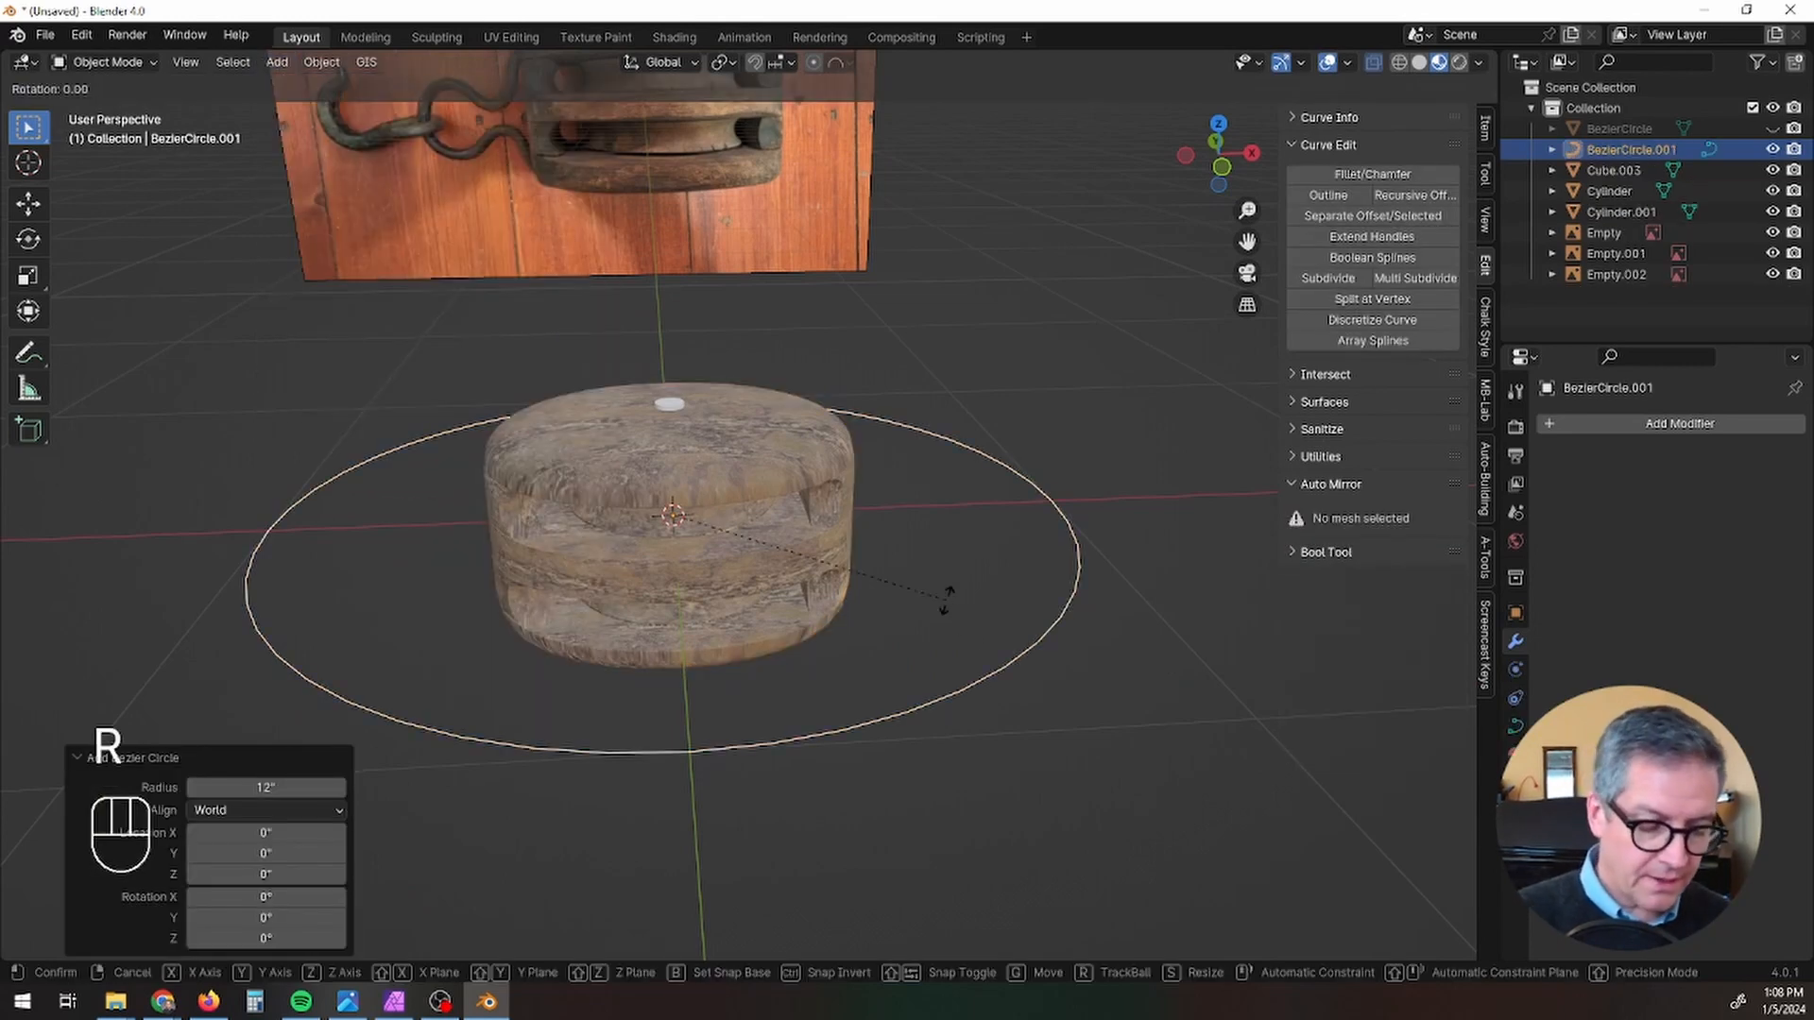
text(x90)
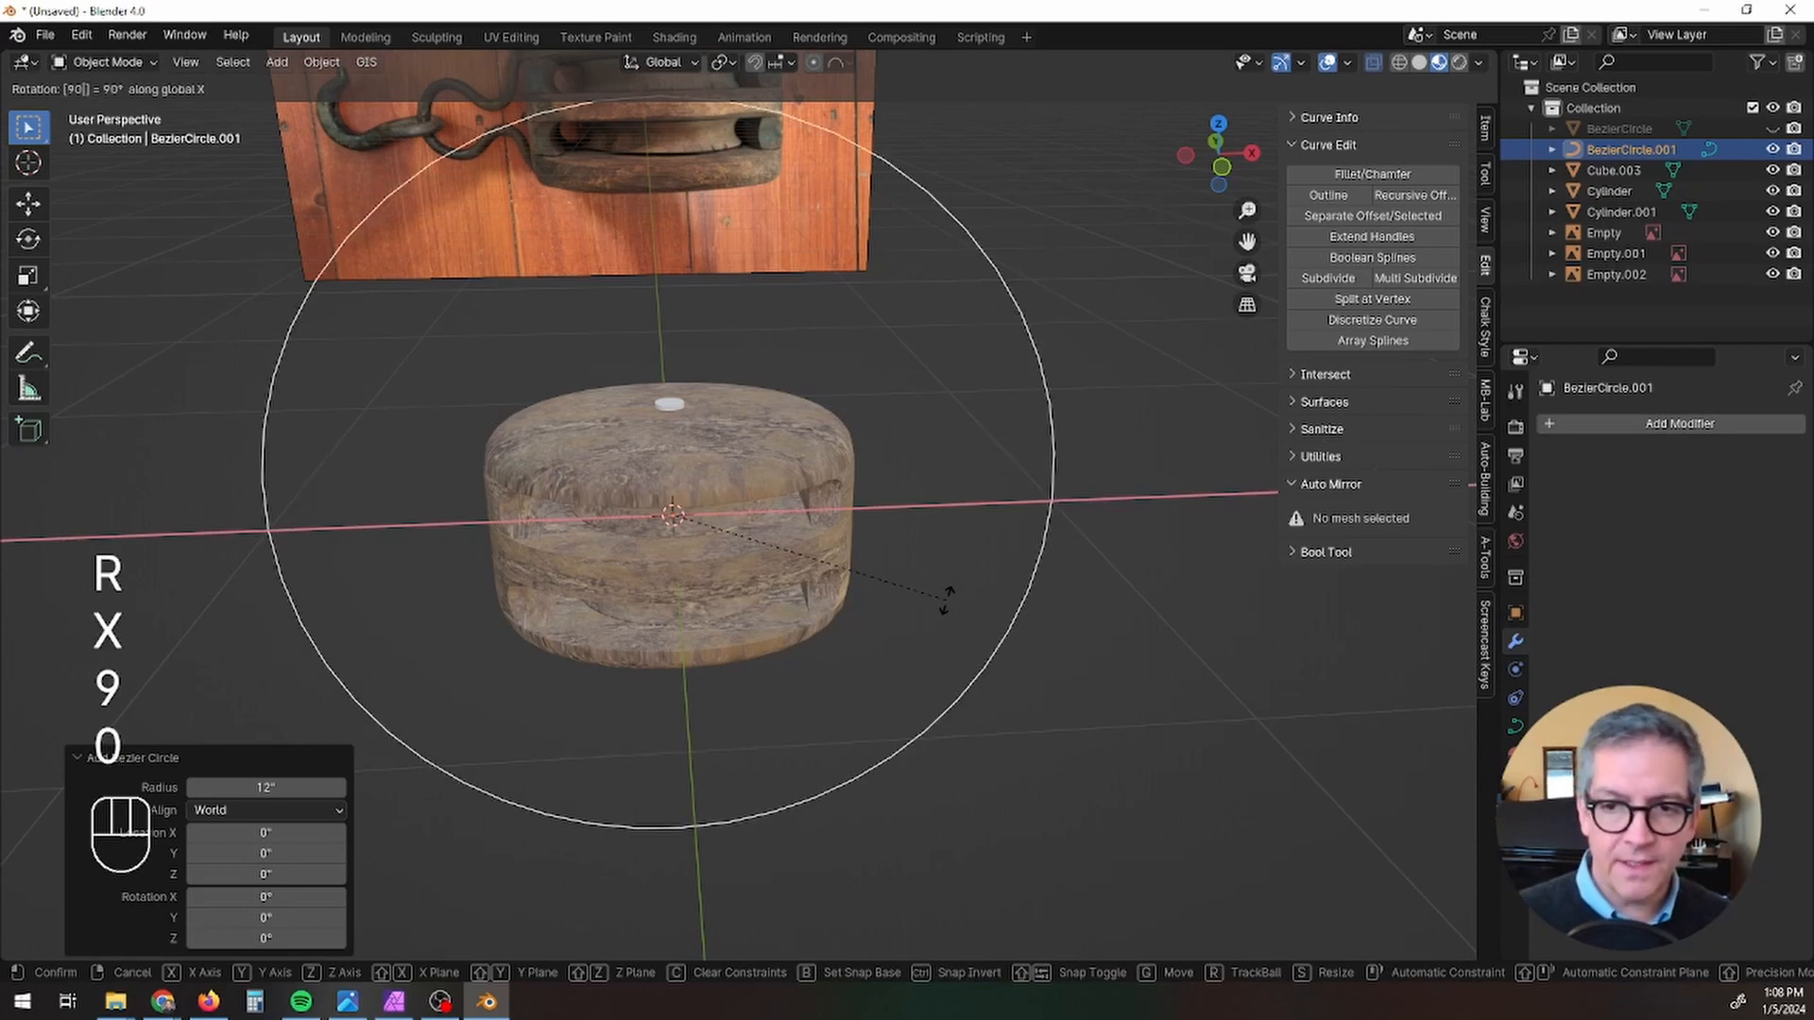
click(945, 597)
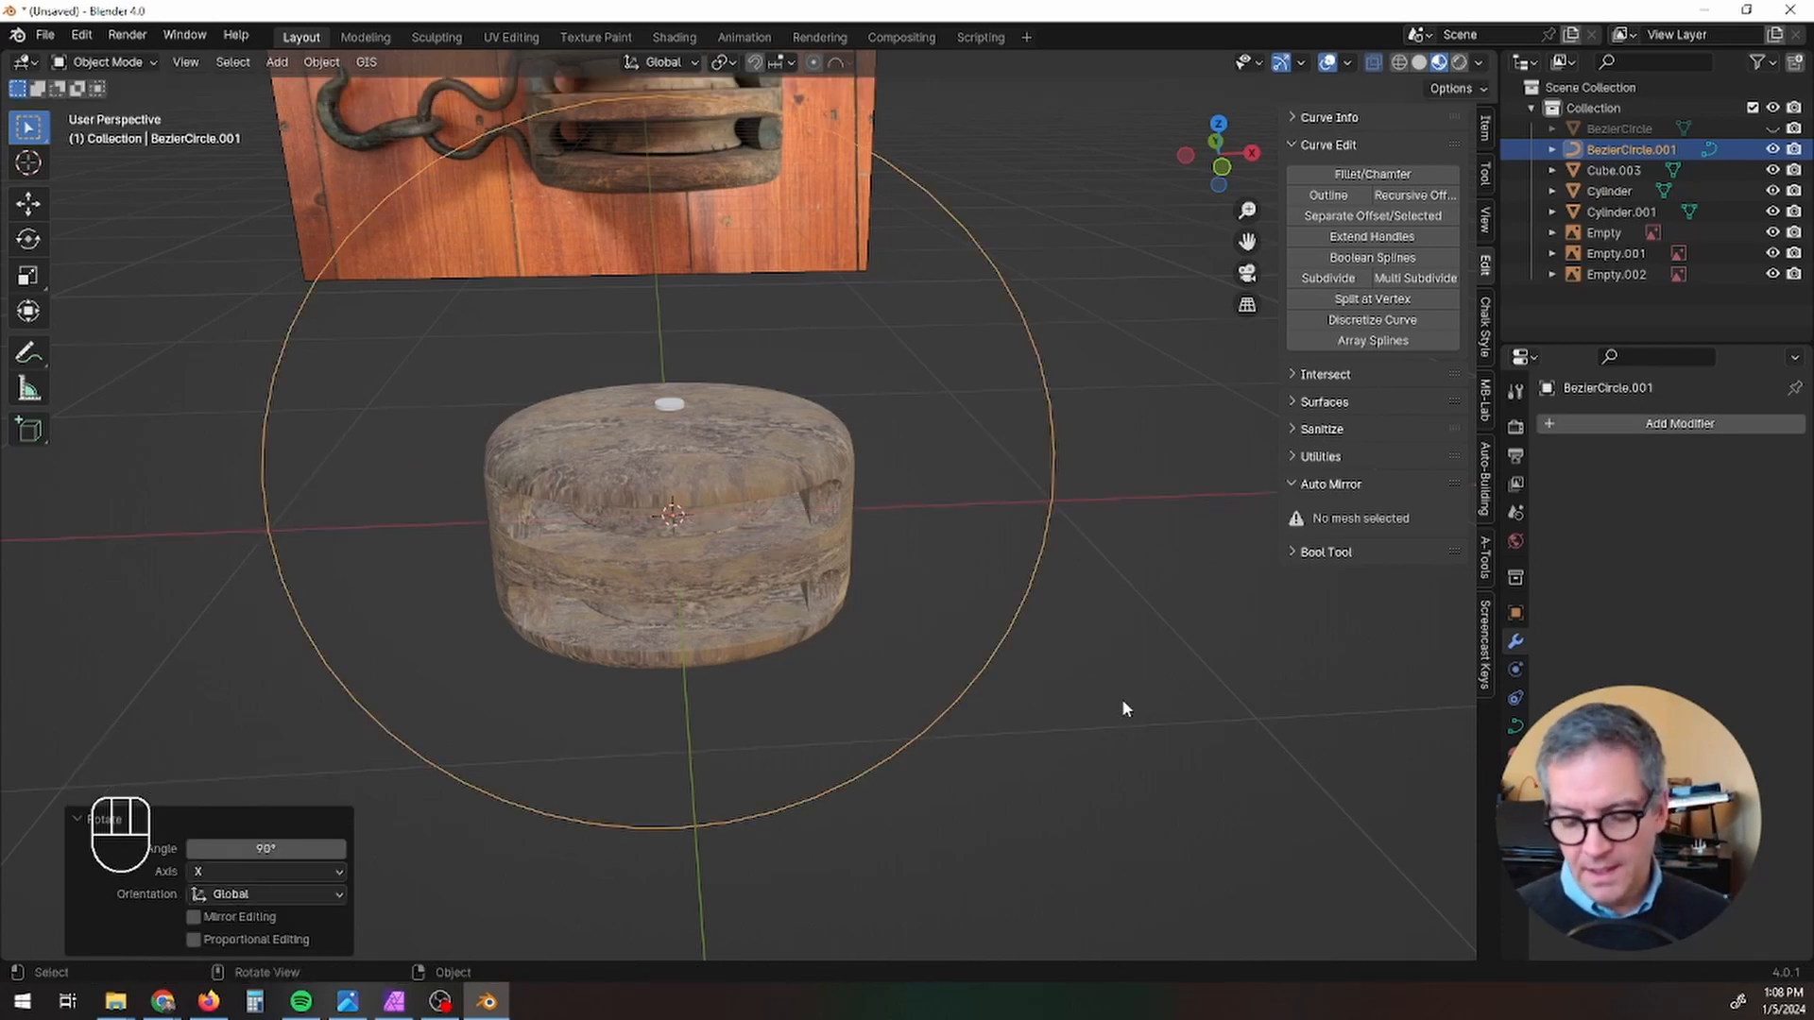
Step: In front view, scale the Bezier circle down to about 0.49 so it closely surrounds the pulley block
key(KP_1)
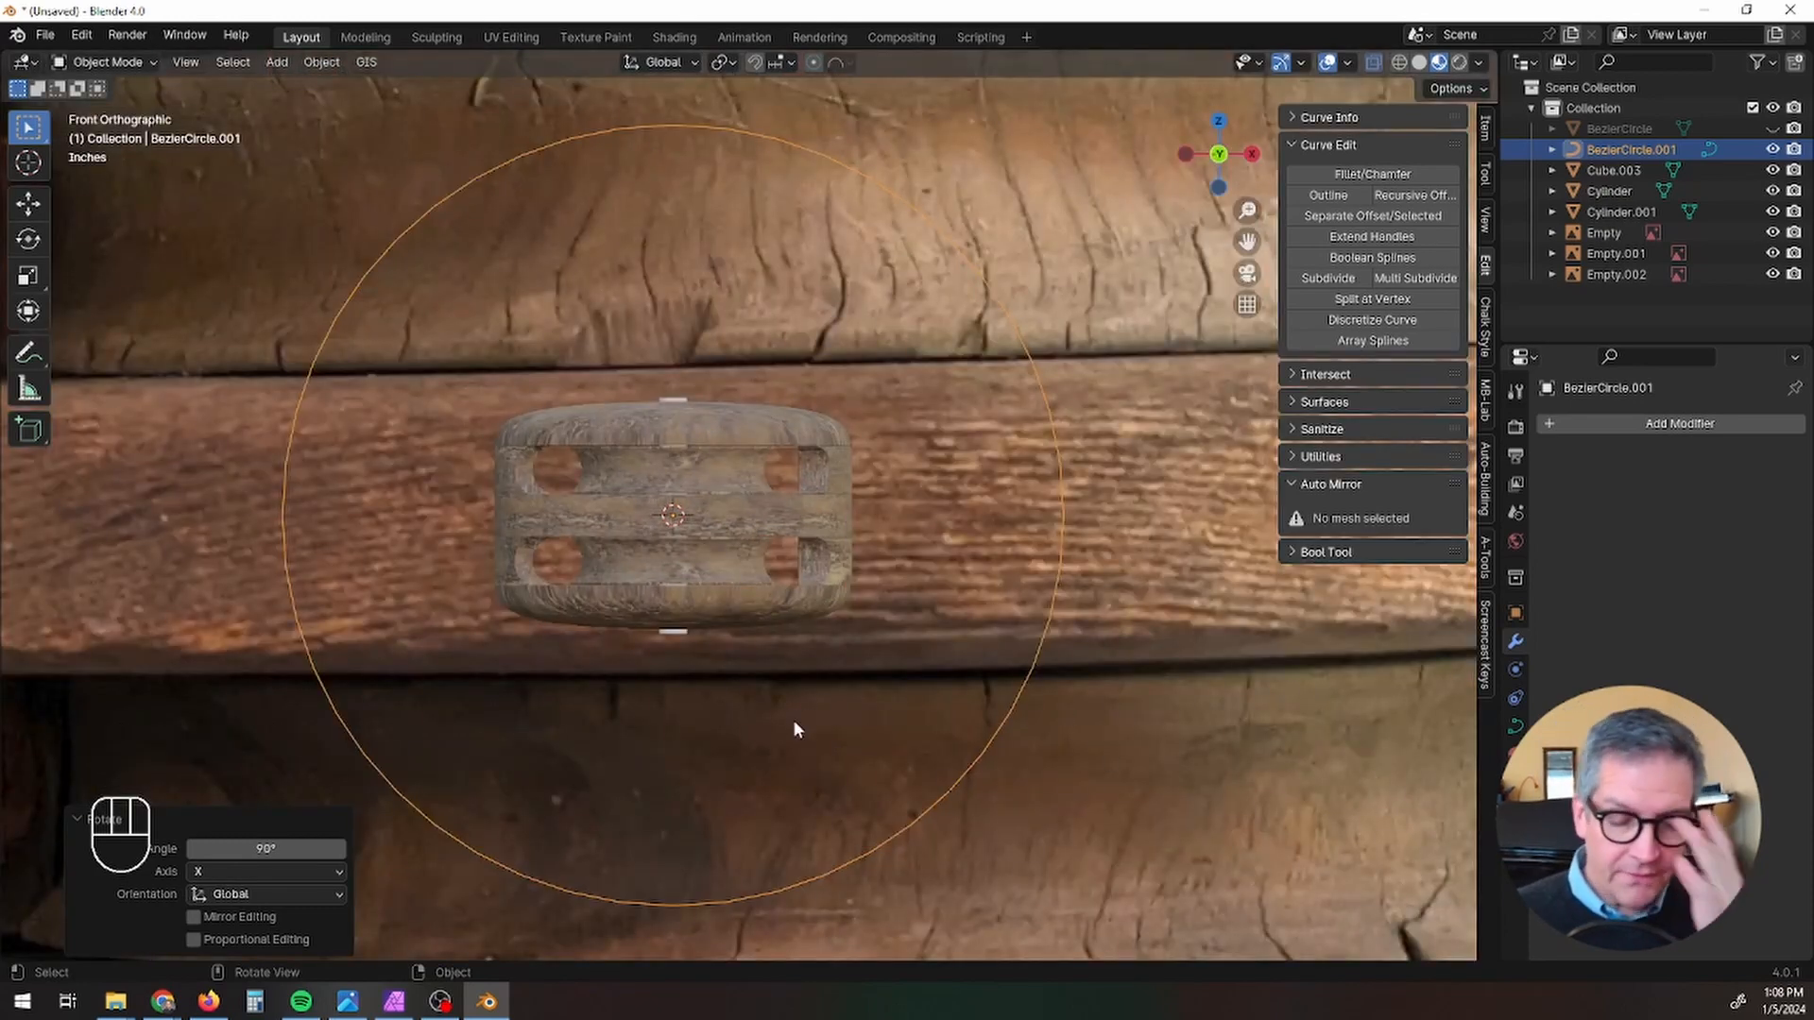
key(s)
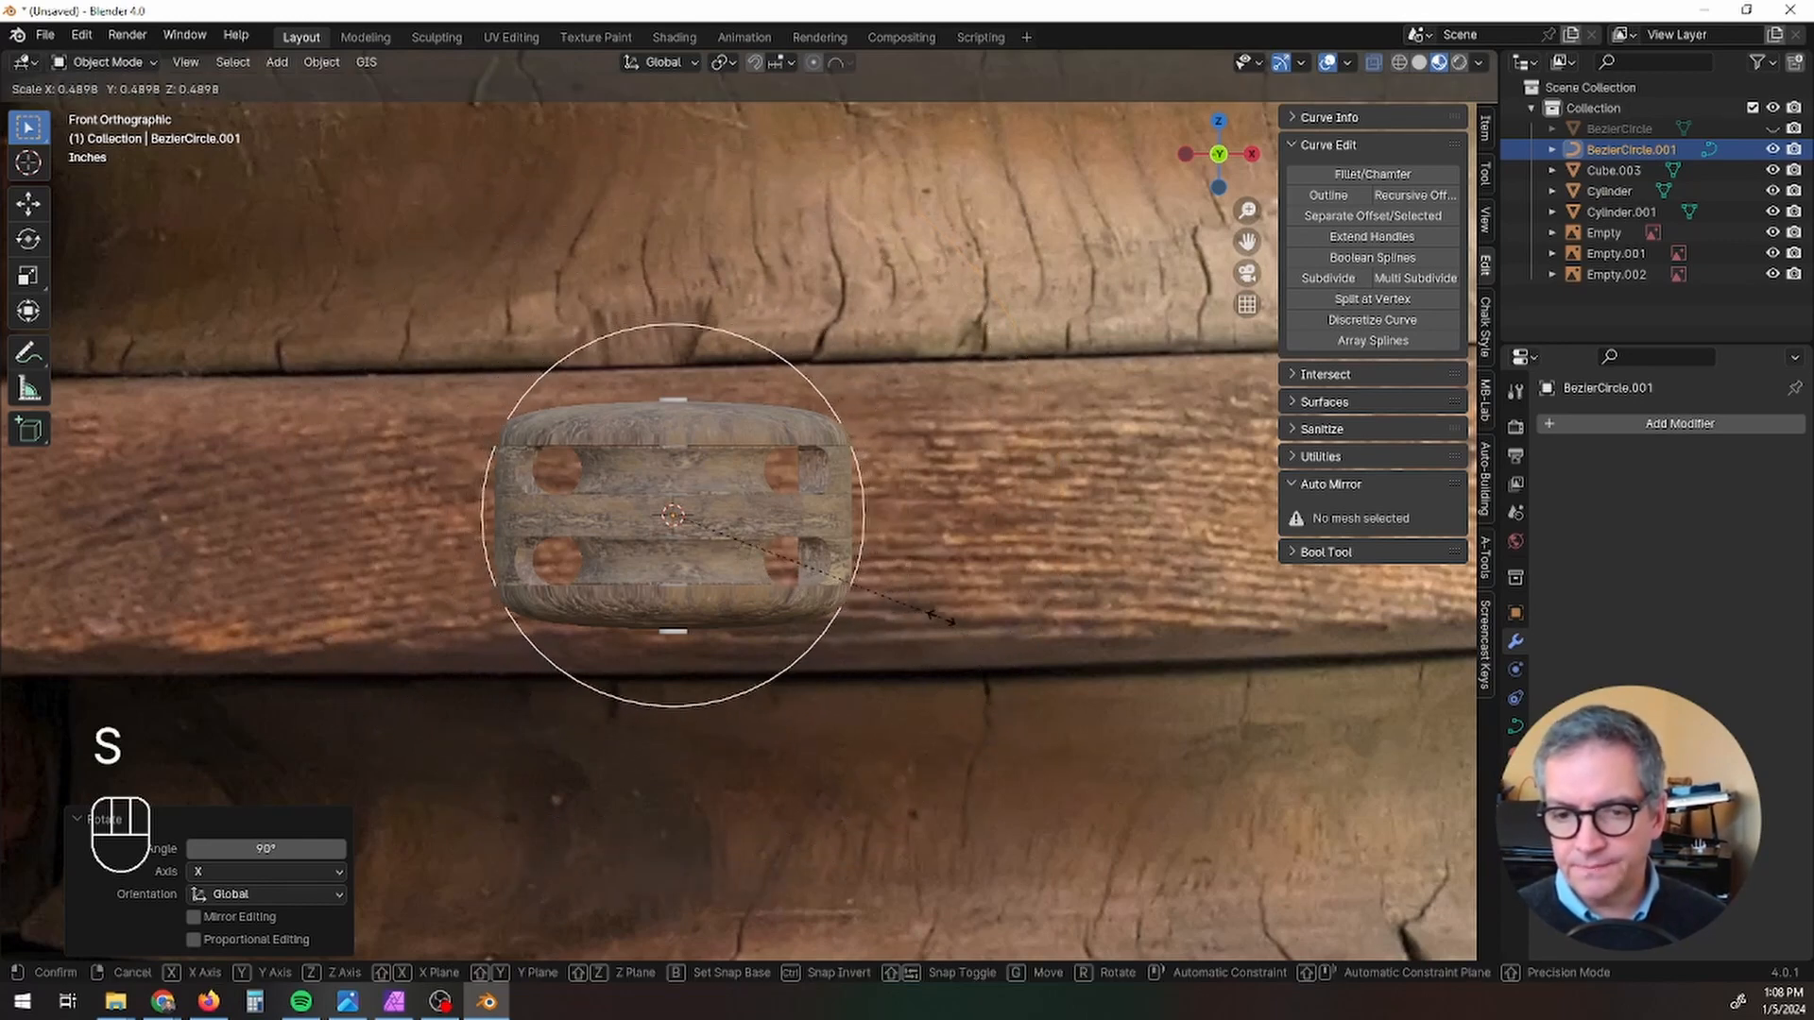
click(898, 591)
Step: Enter Edit Mode on the circle, set the pivot to Median Point, and select the circle's top and bottom control points
key(Tab)
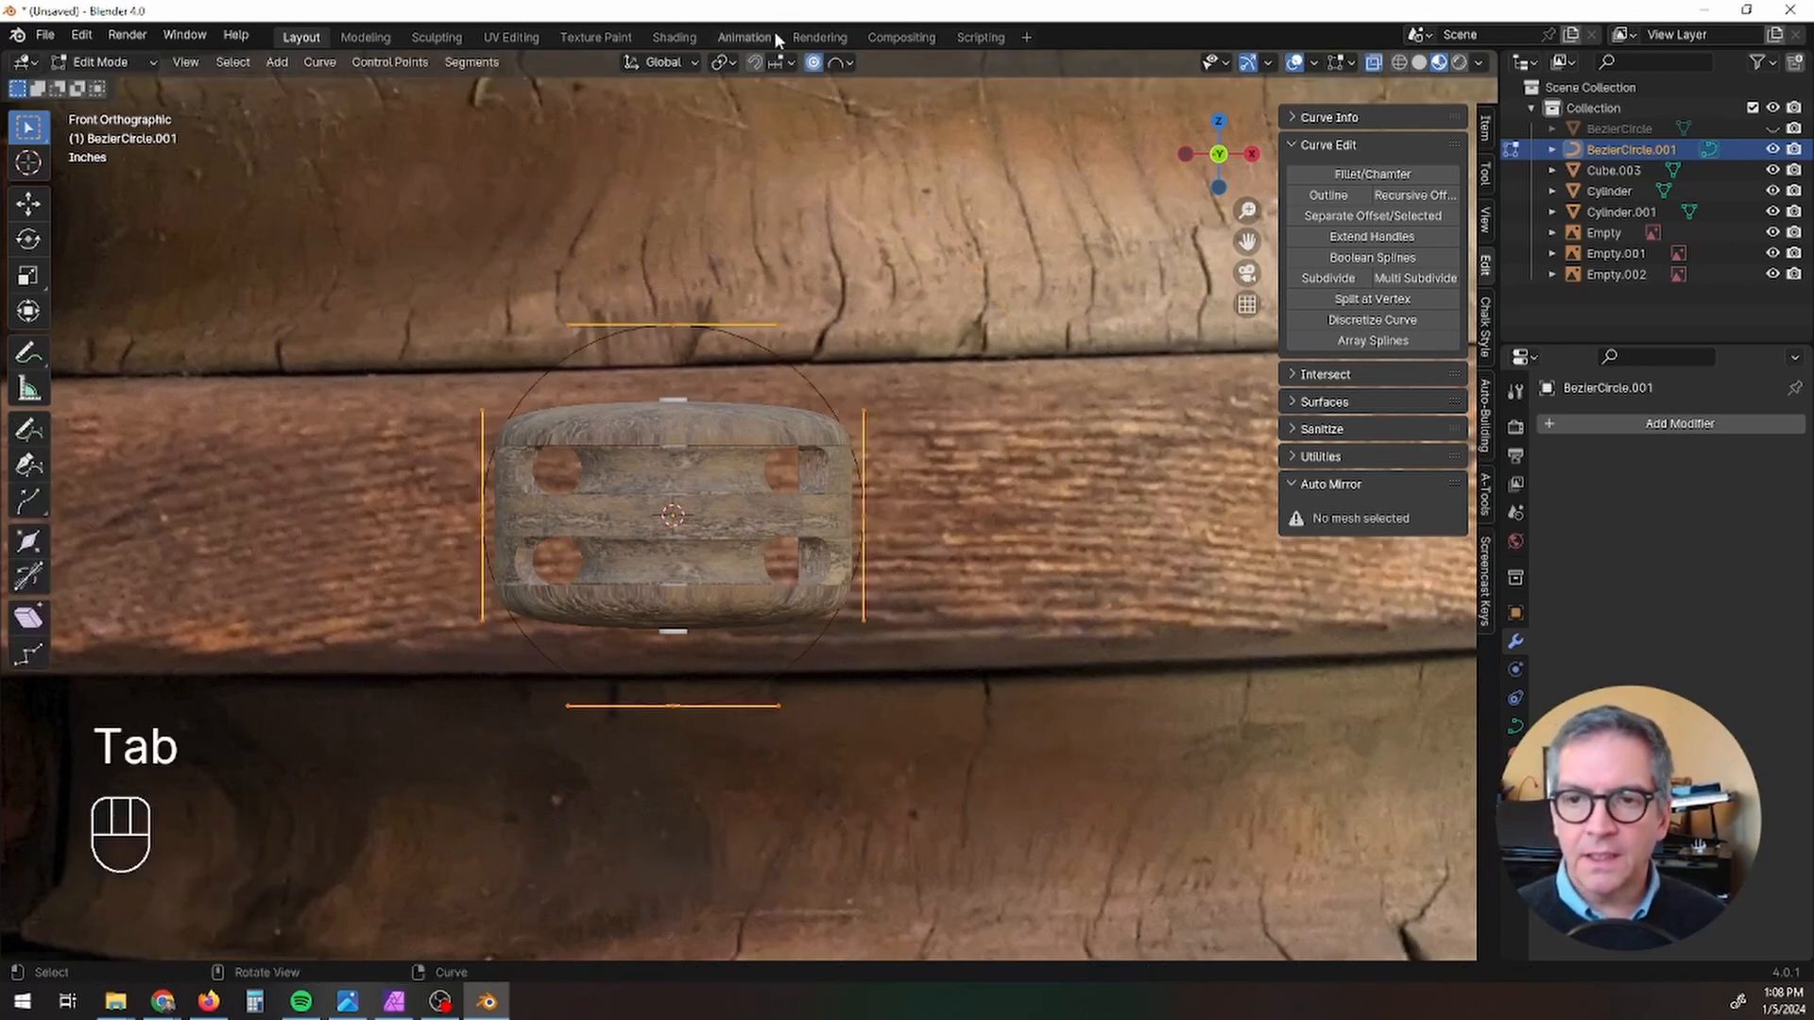
click(720, 64)
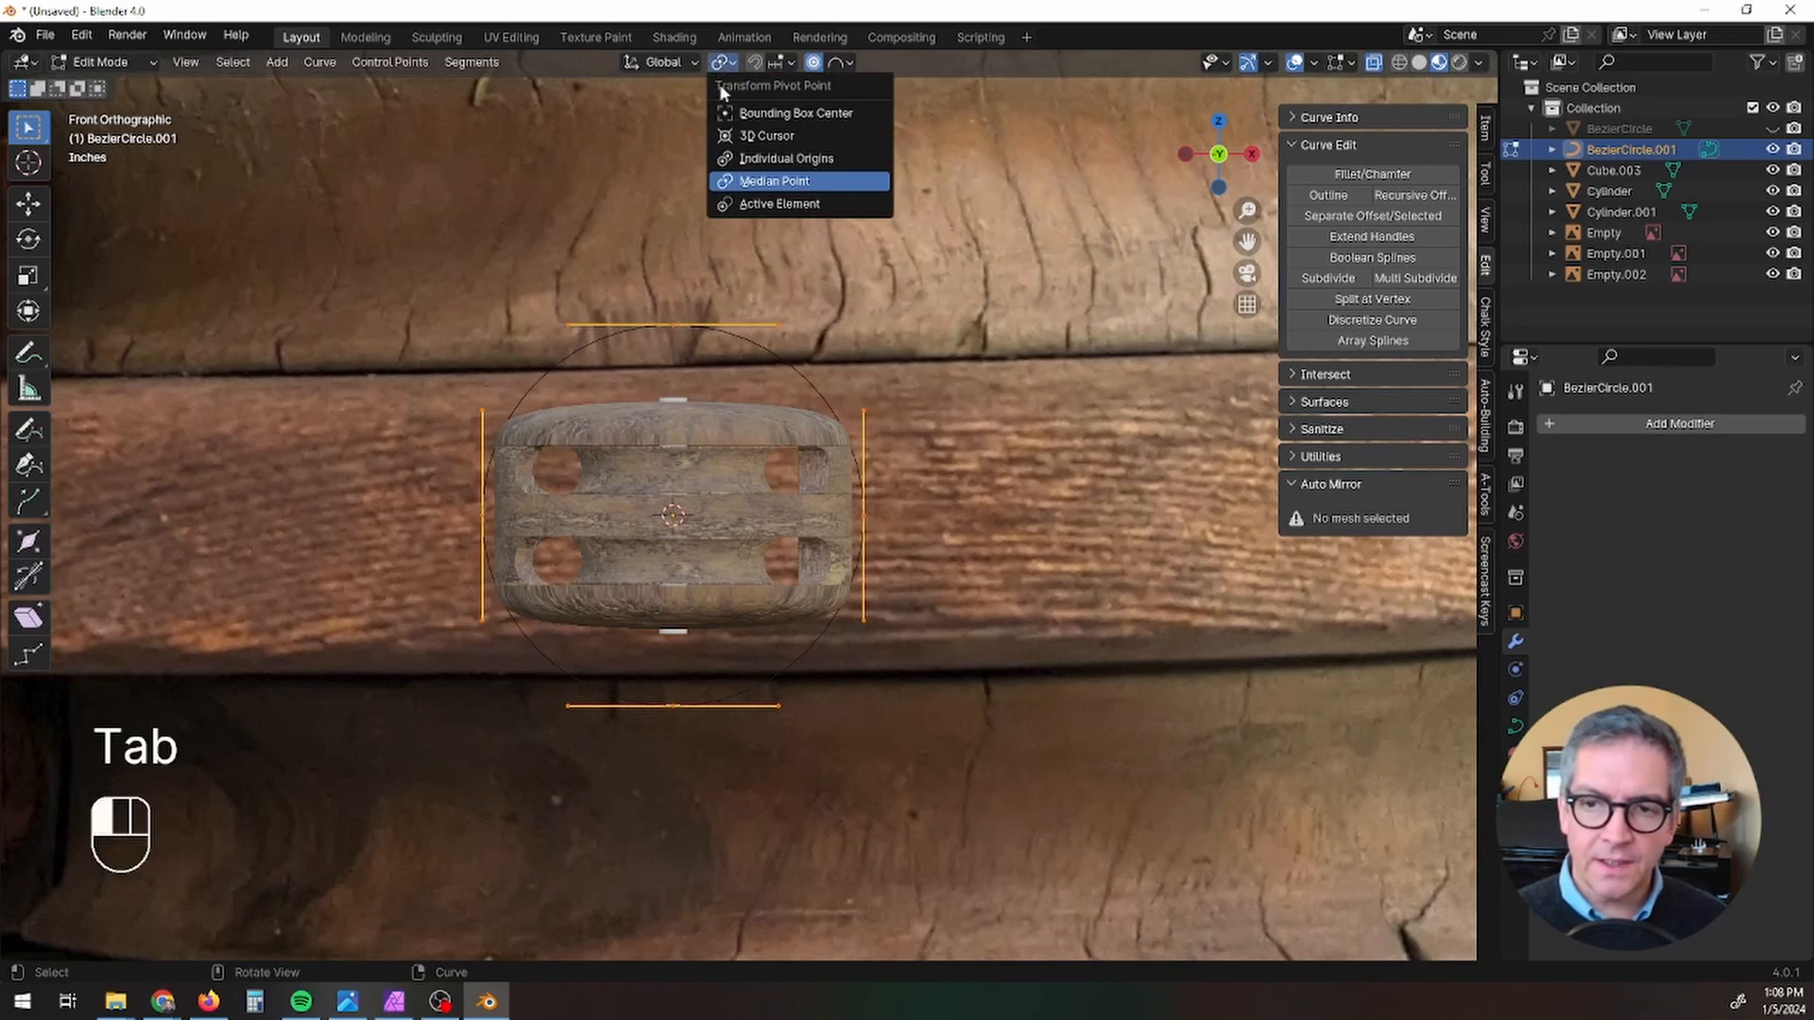
click(746, 180)
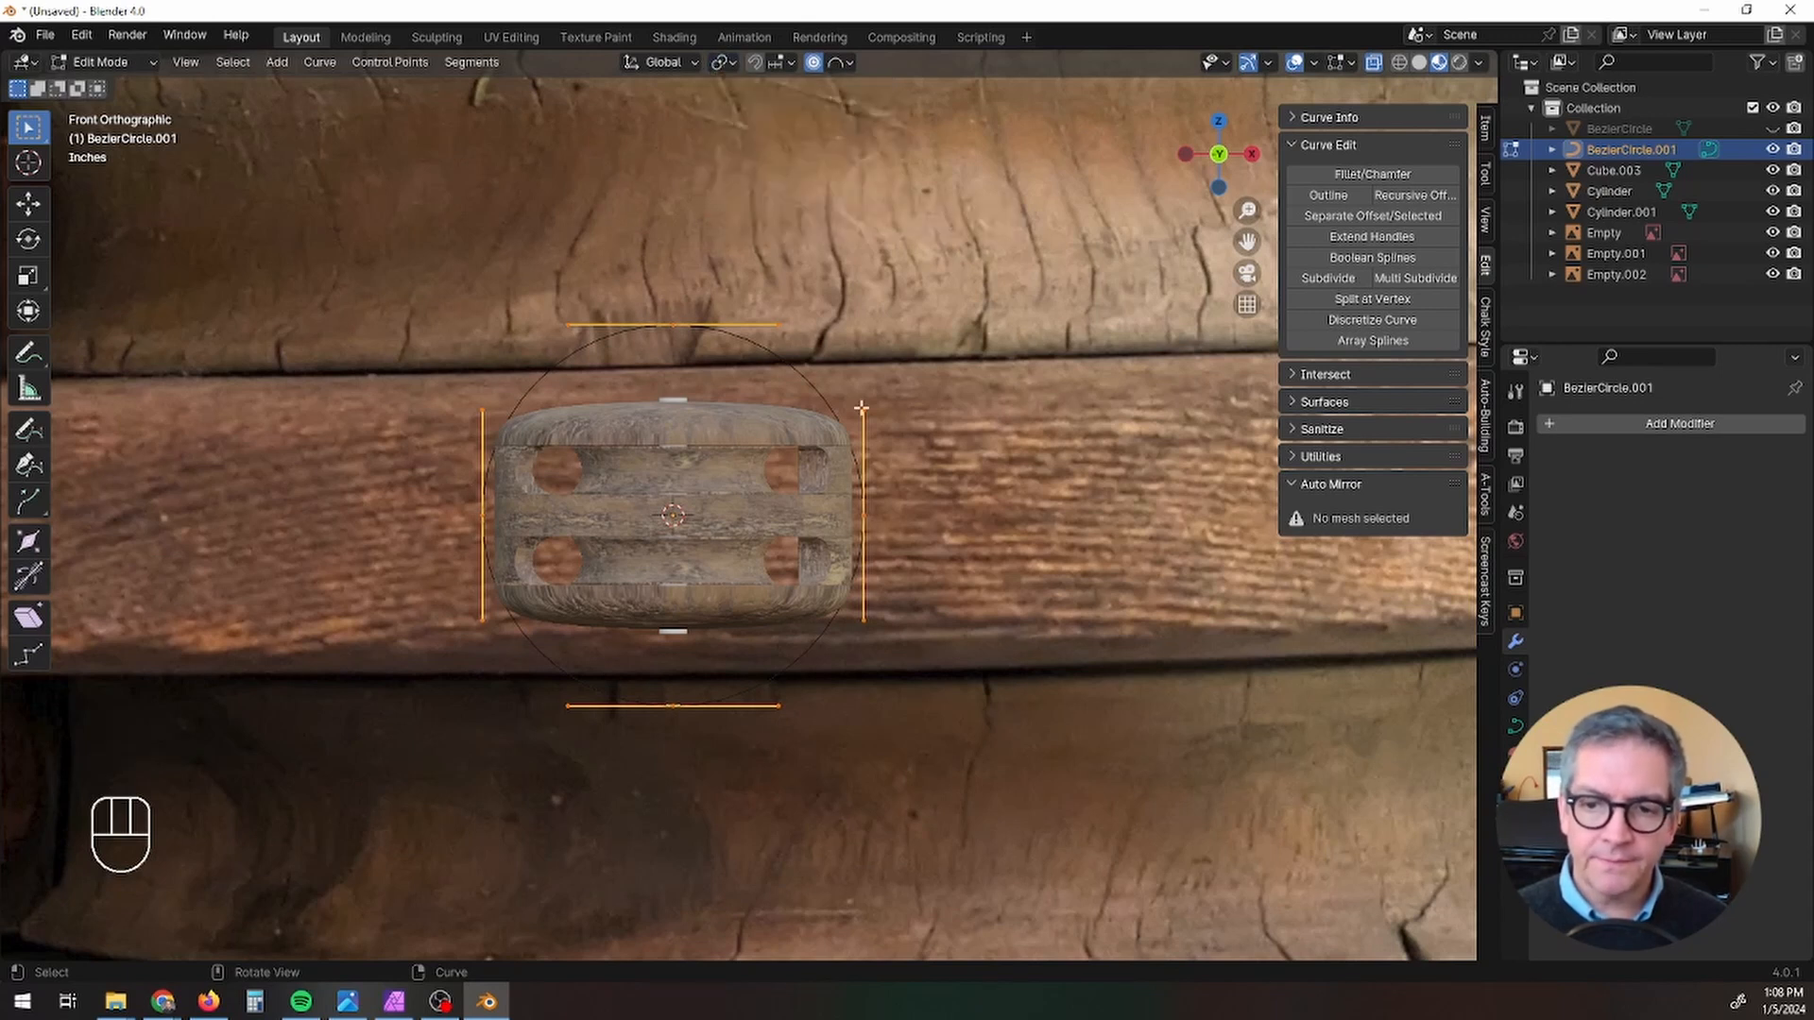
click(675, 327)
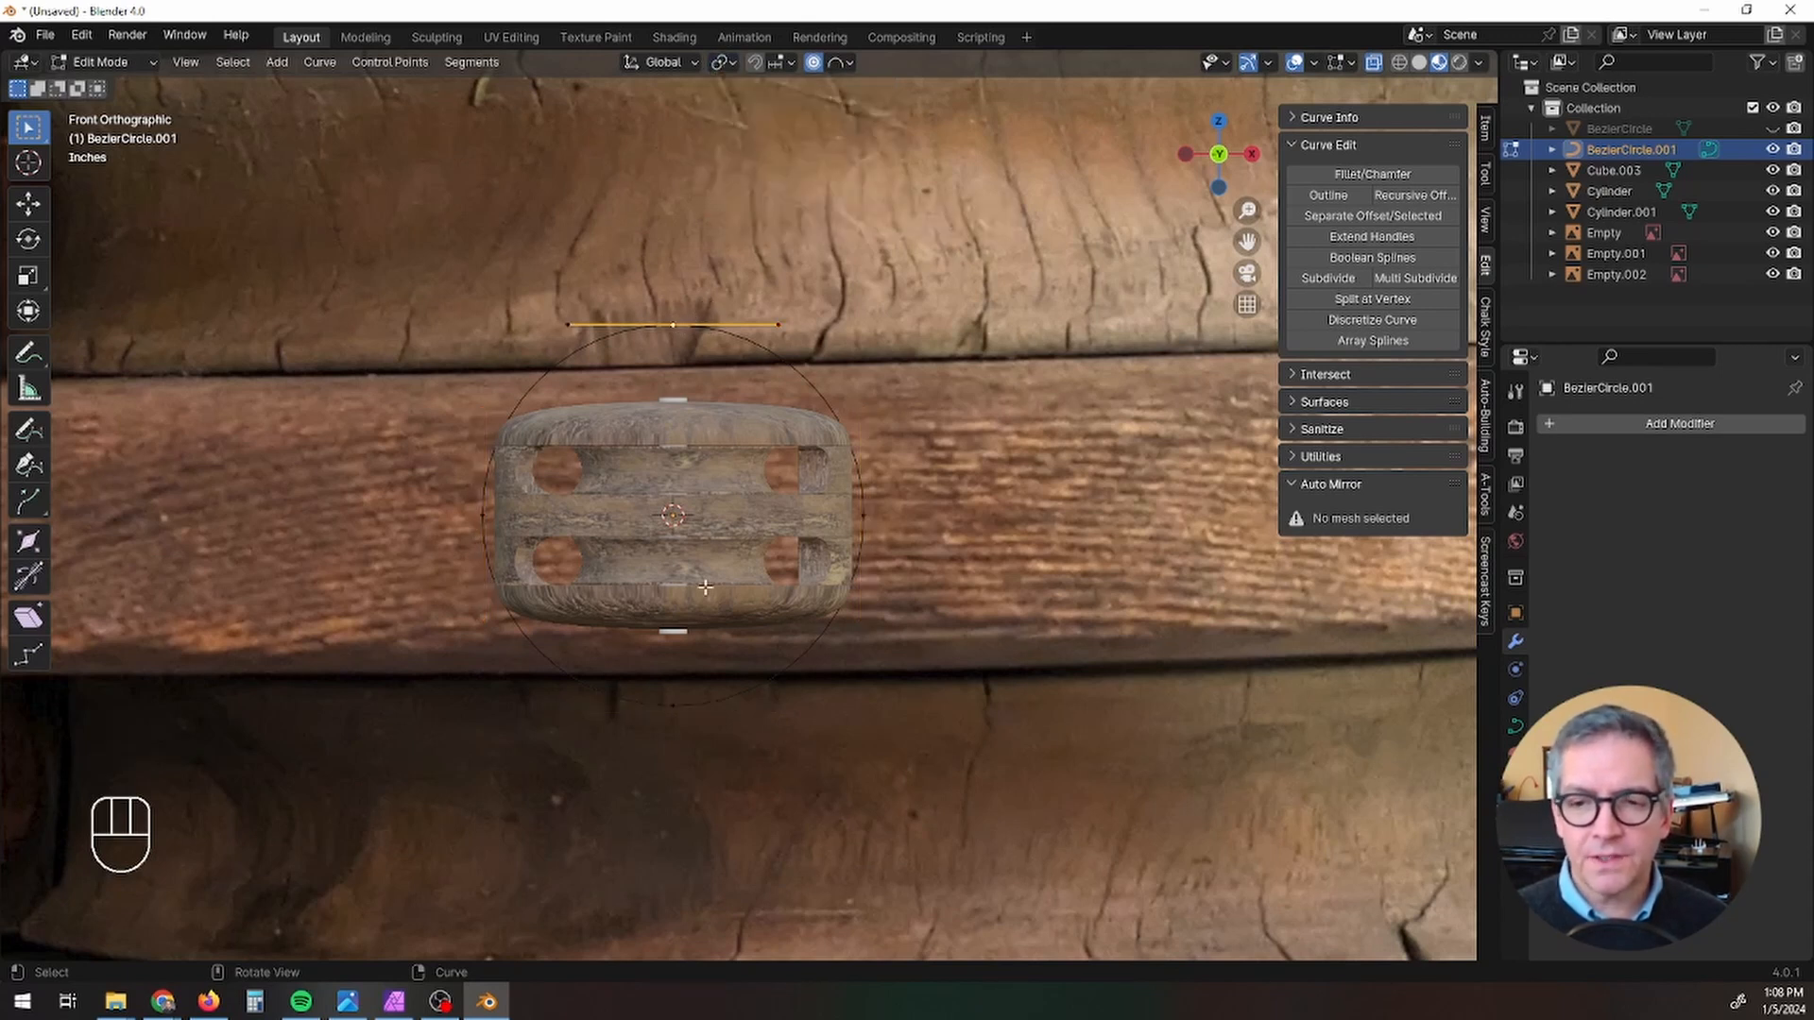
shift+click(673, 706)
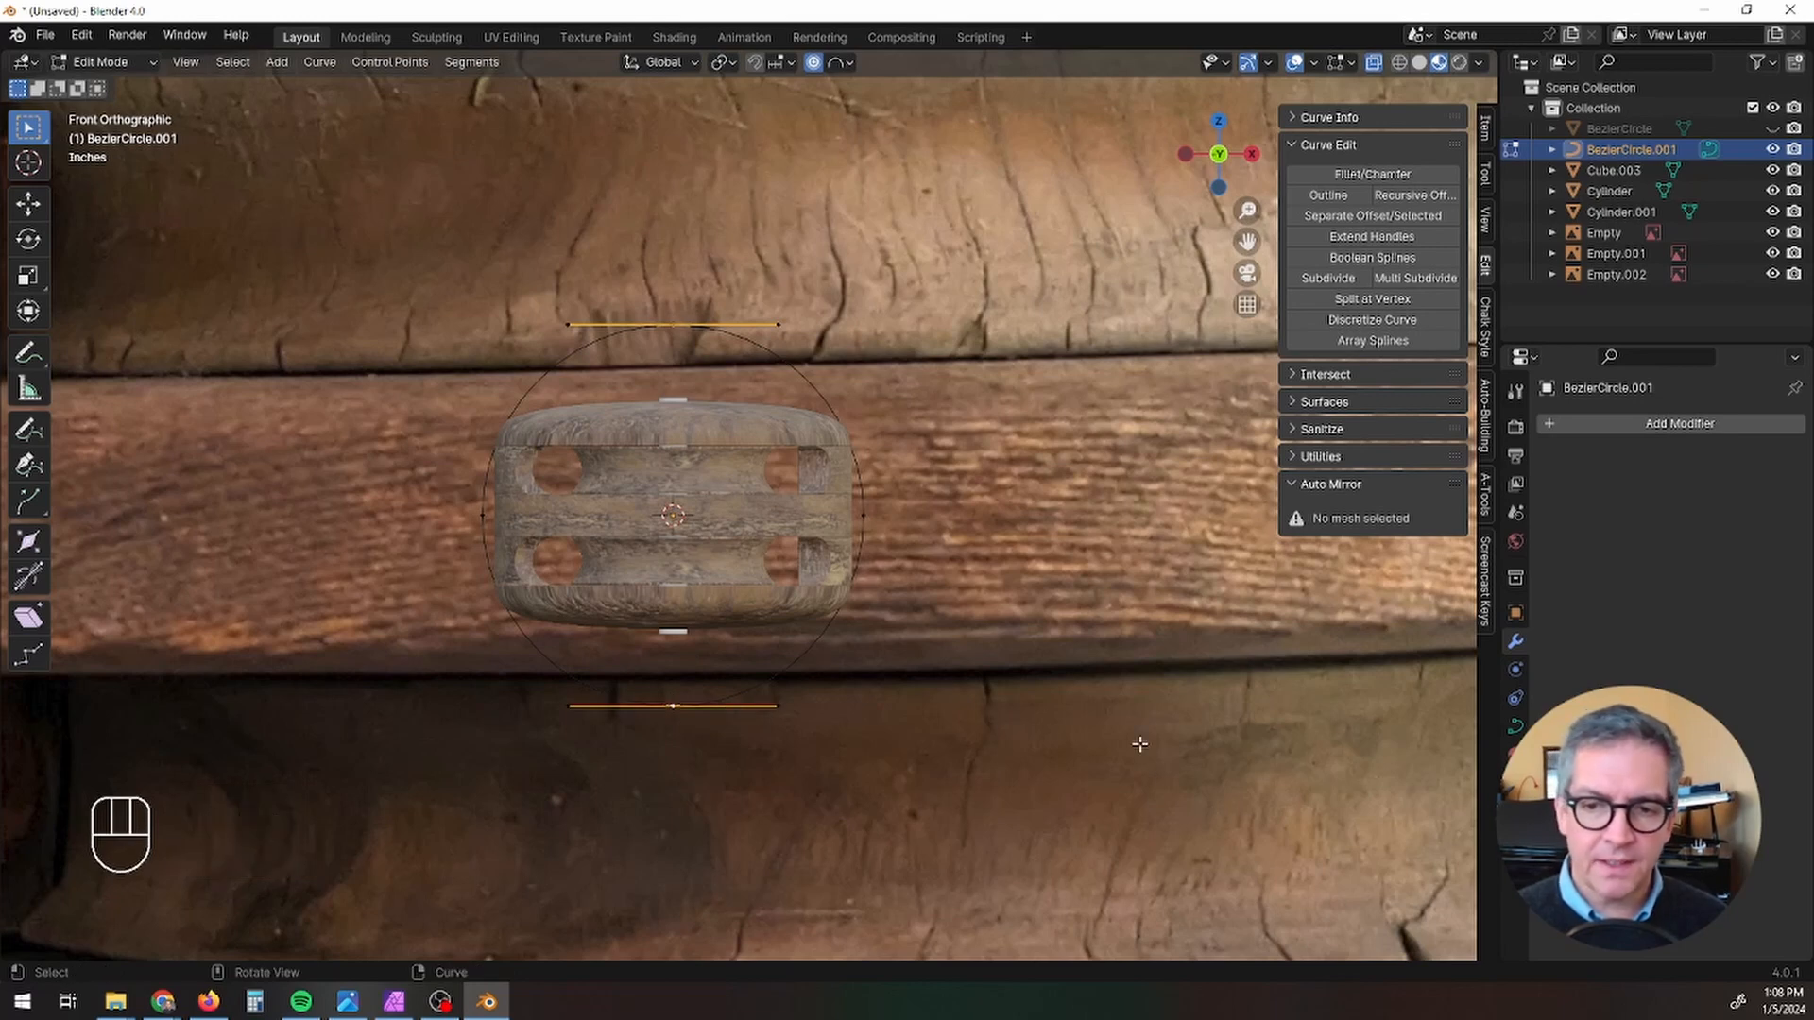
Step: Try scaling the top and bottom control points along Z to about 0.66, and undo it
key(s)
key(z)
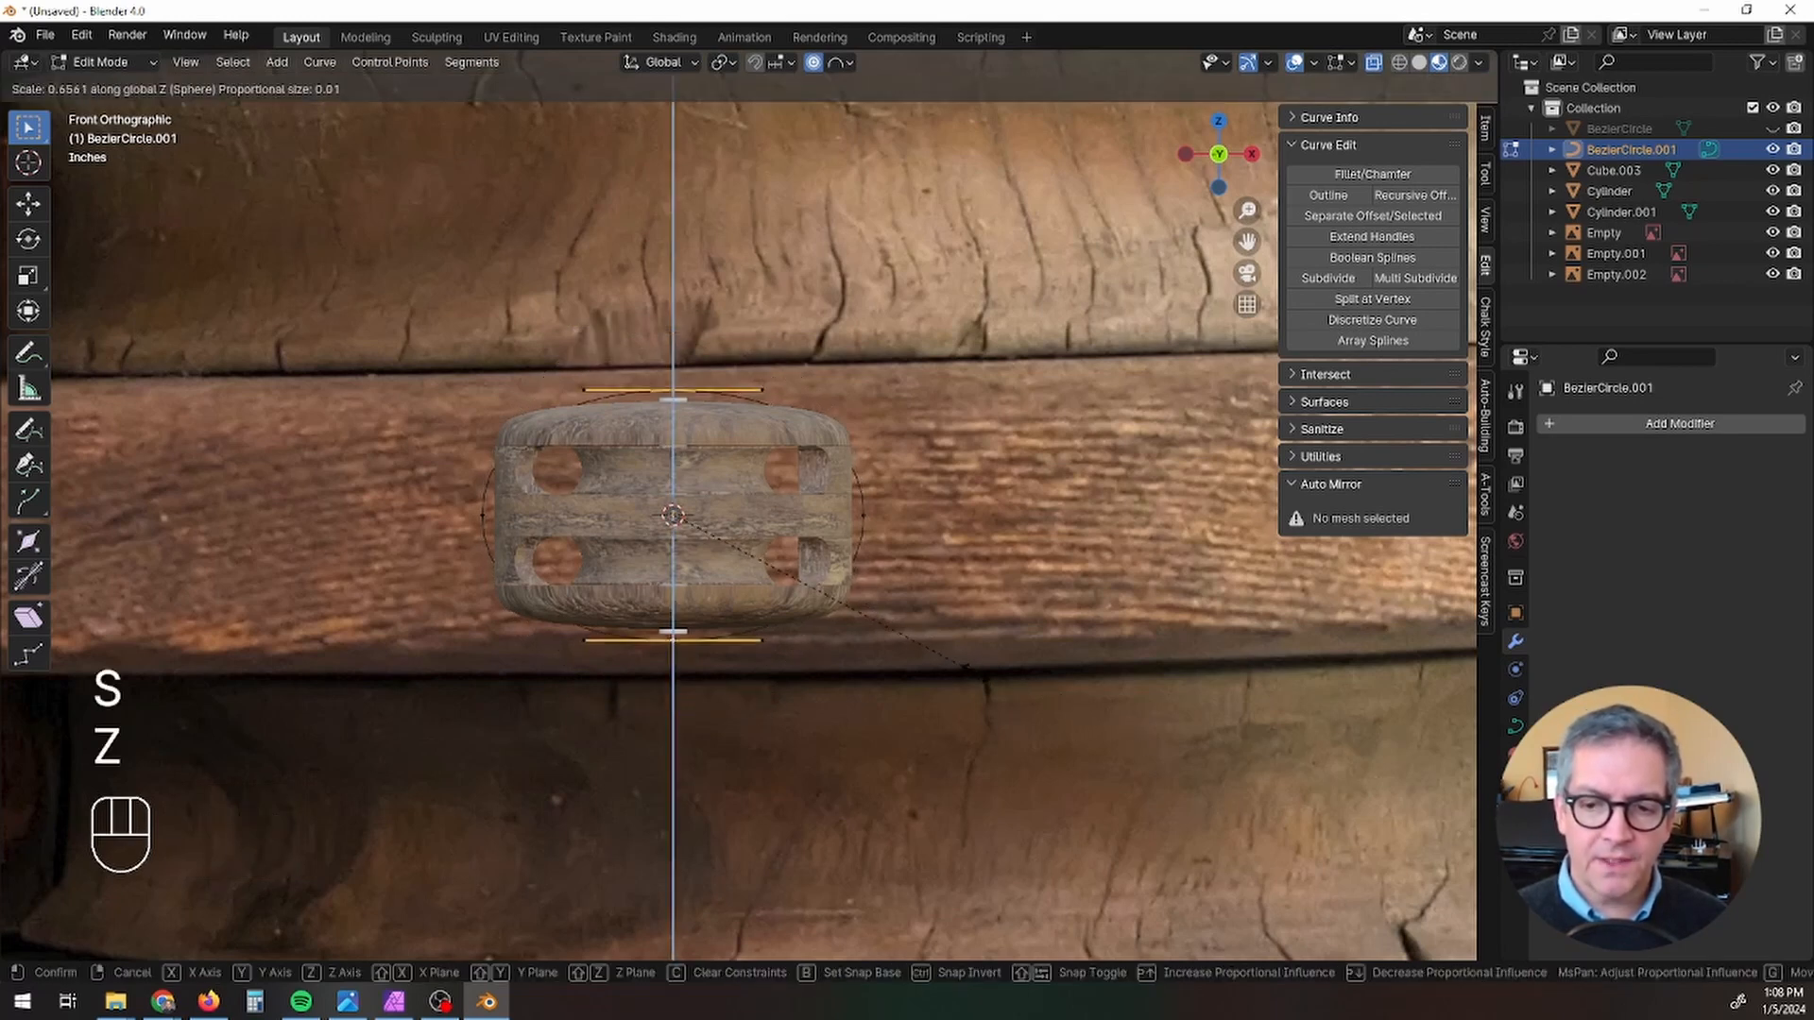
click(973, 672)
key(ctrl+z)
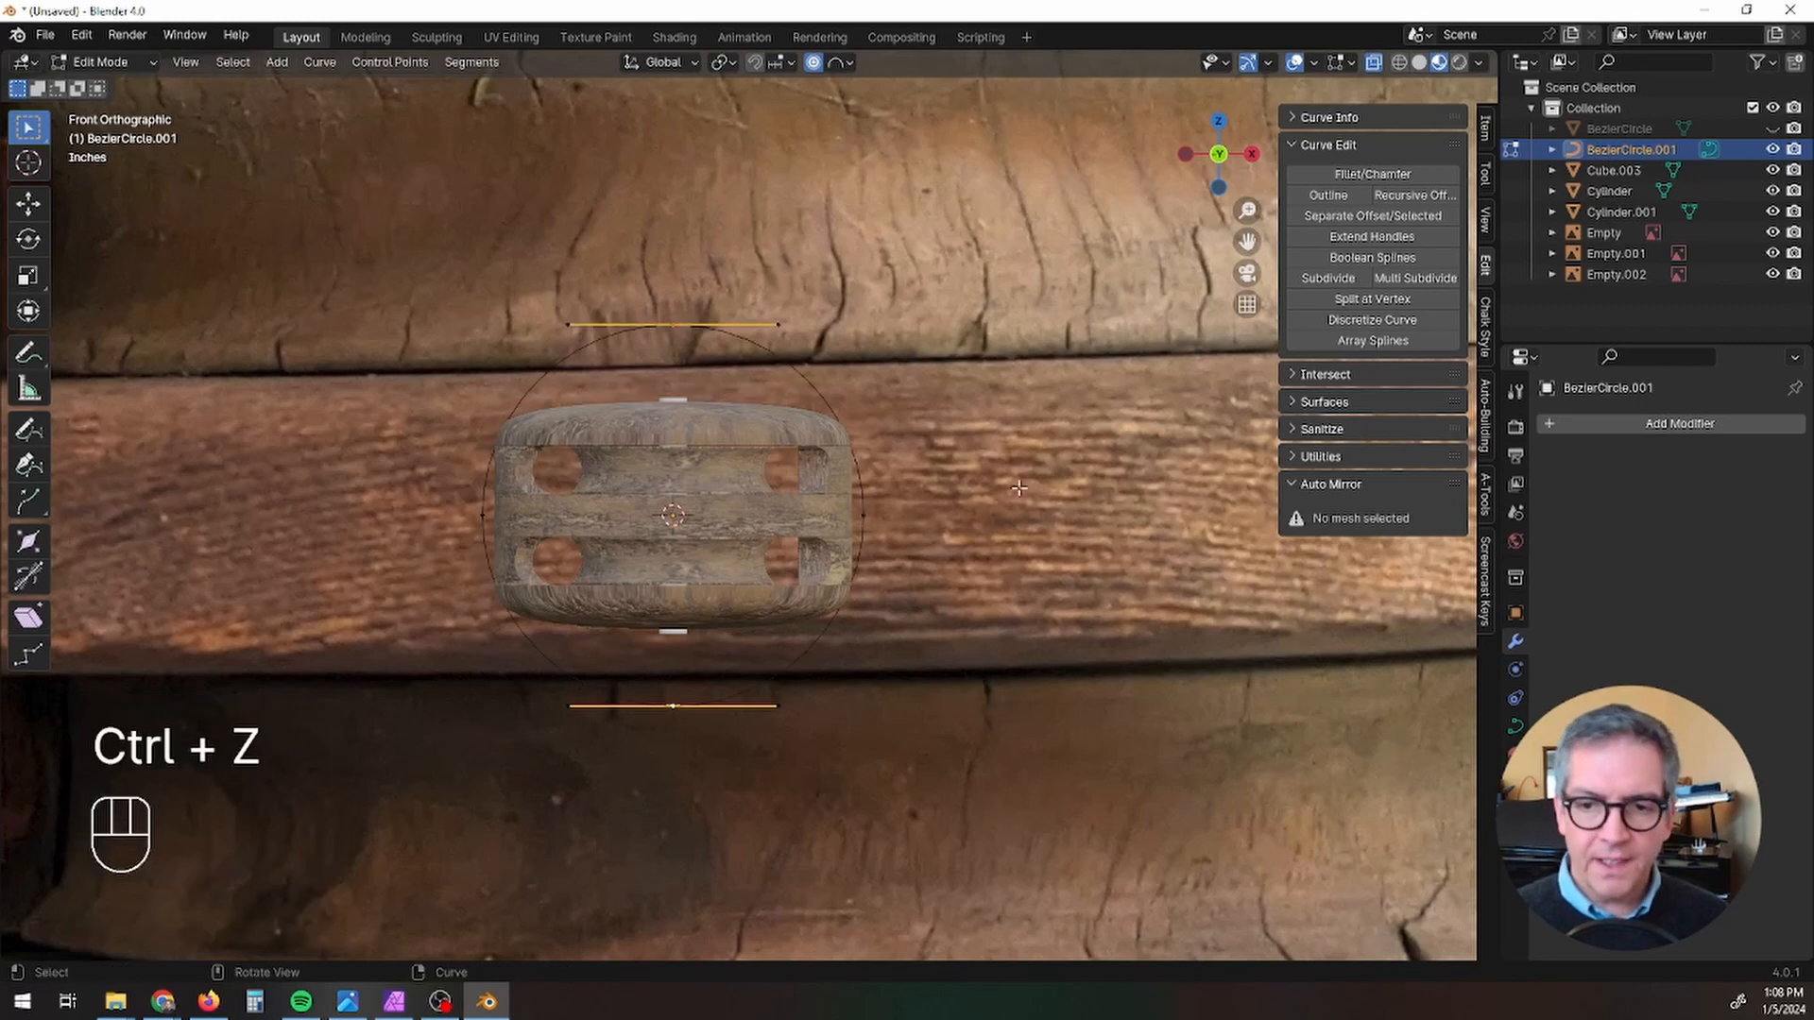
Step: Try the Z scaling of the two control points with another pivot setting, and return the pivot to Median Point
click(733, 66)
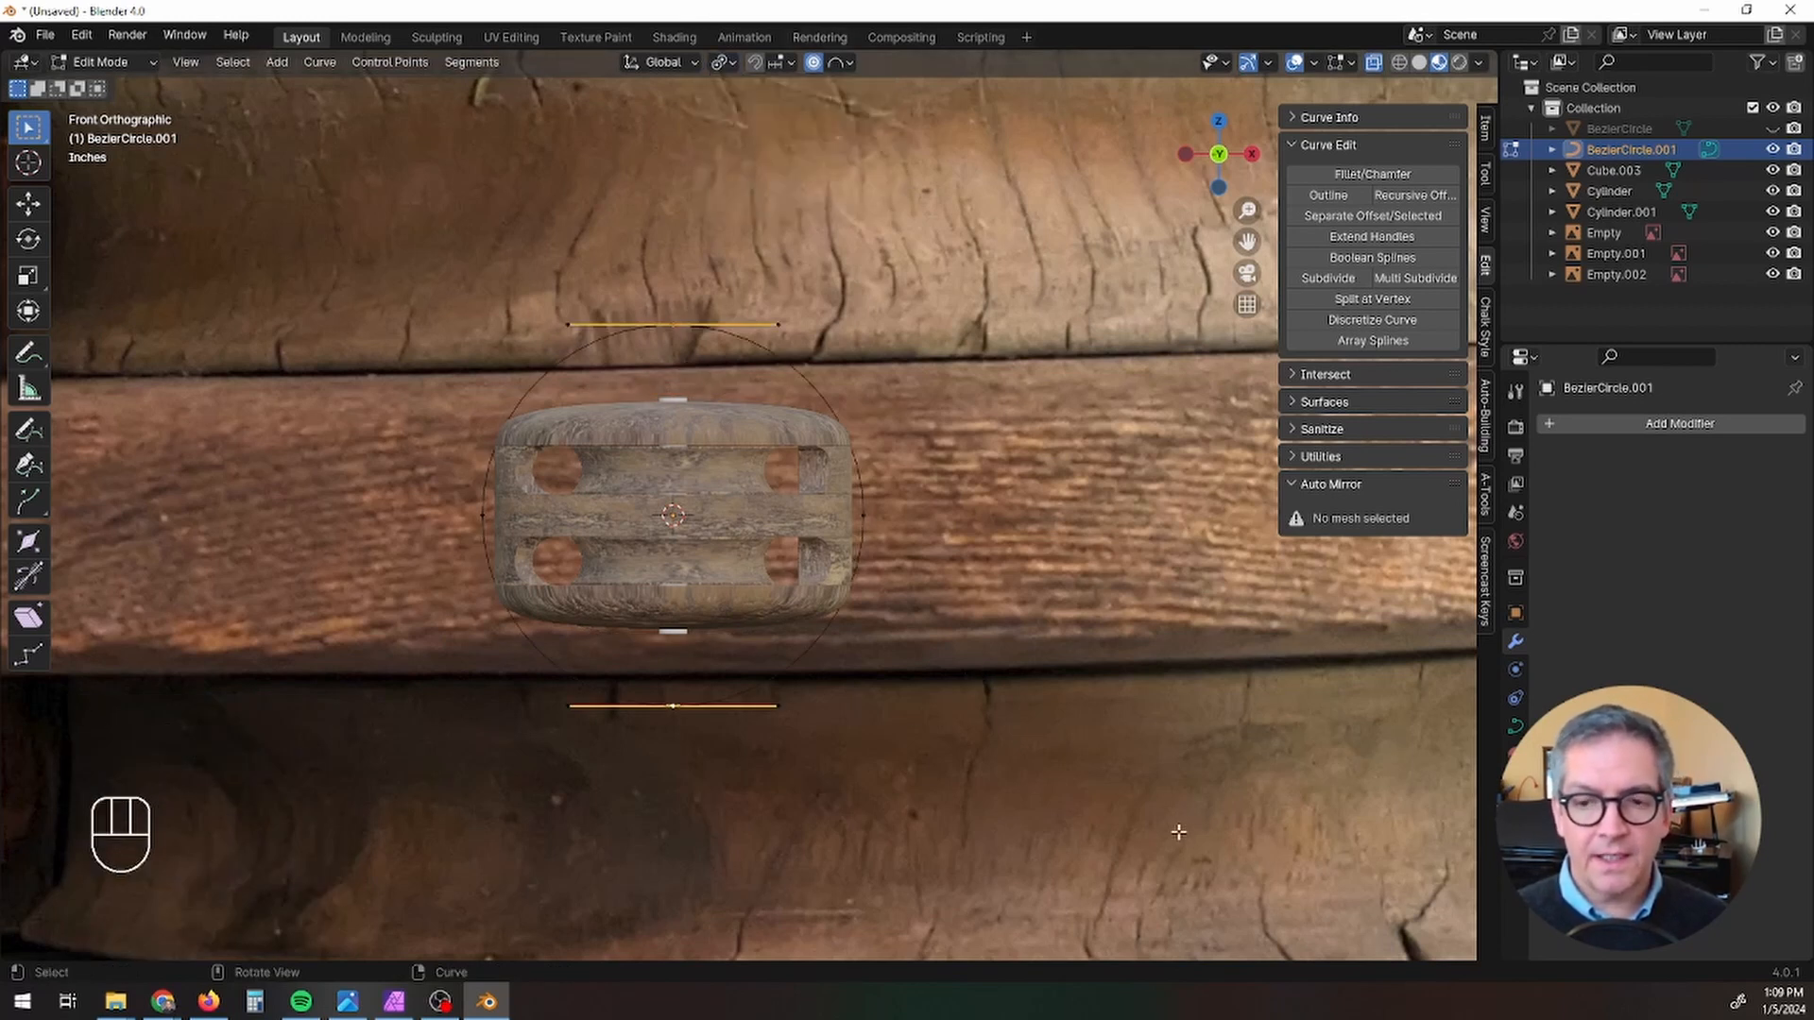
key(s)
key(z)
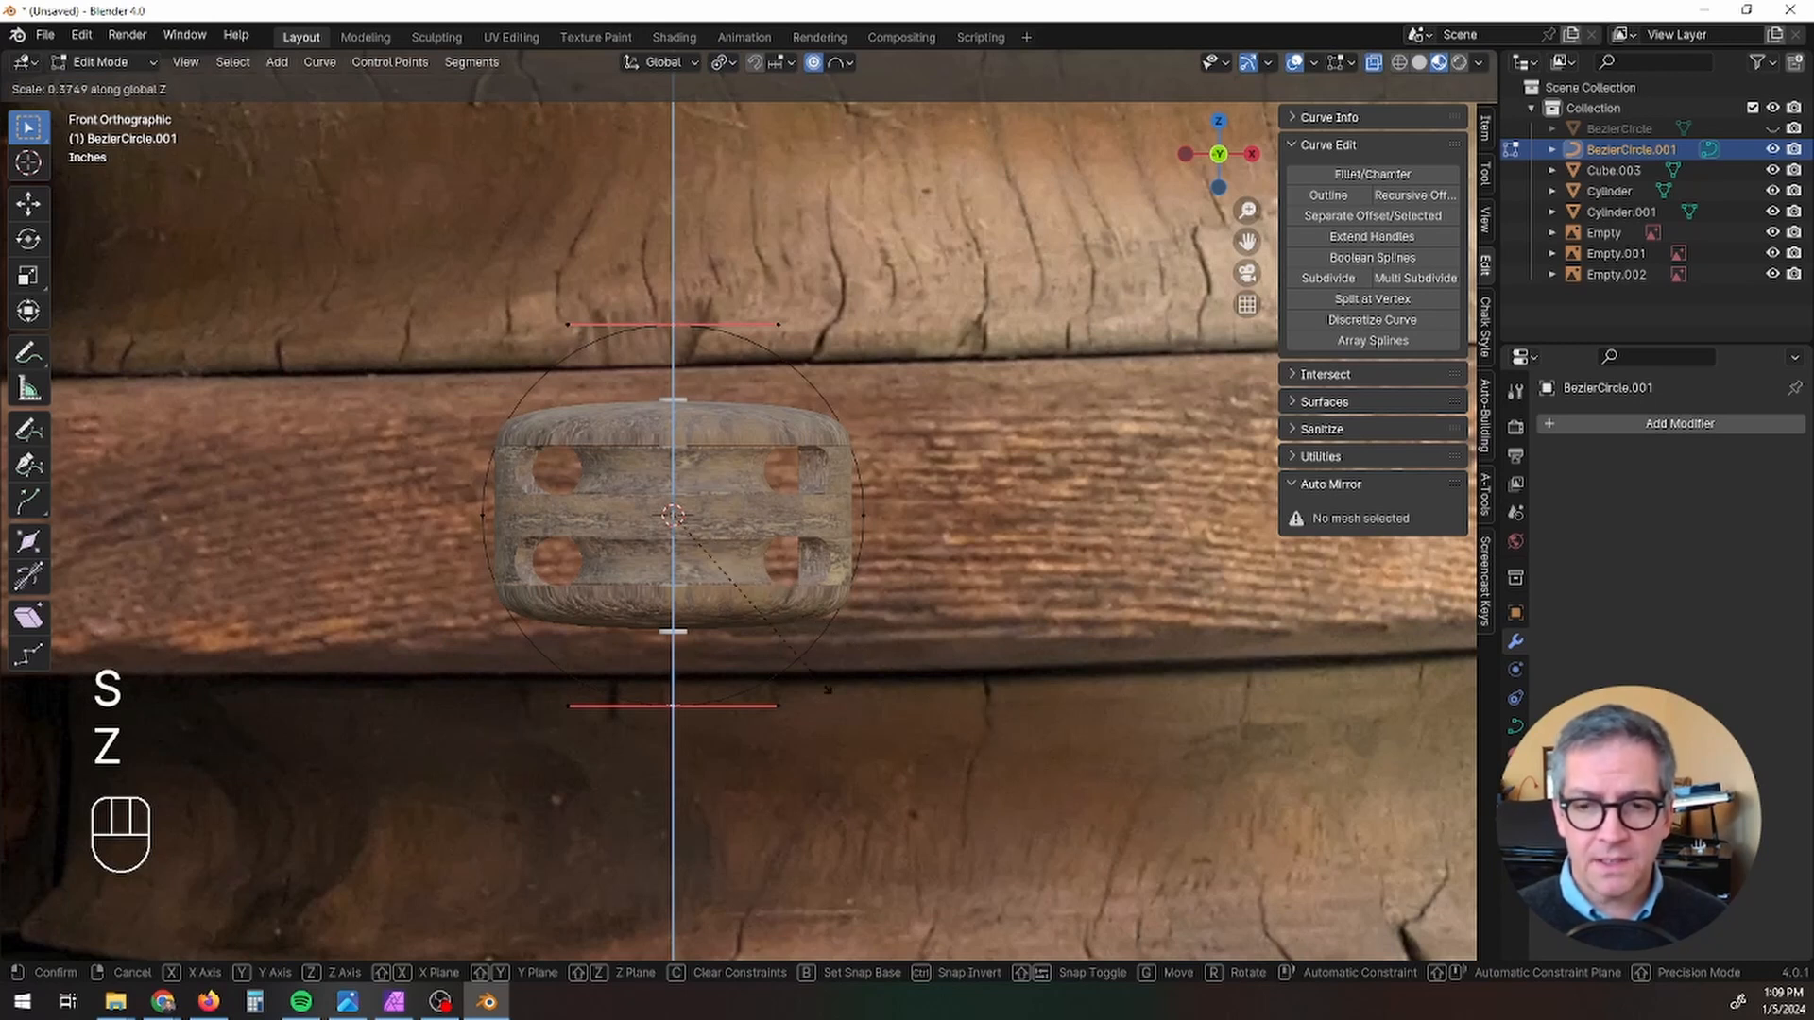
click(787, 583)
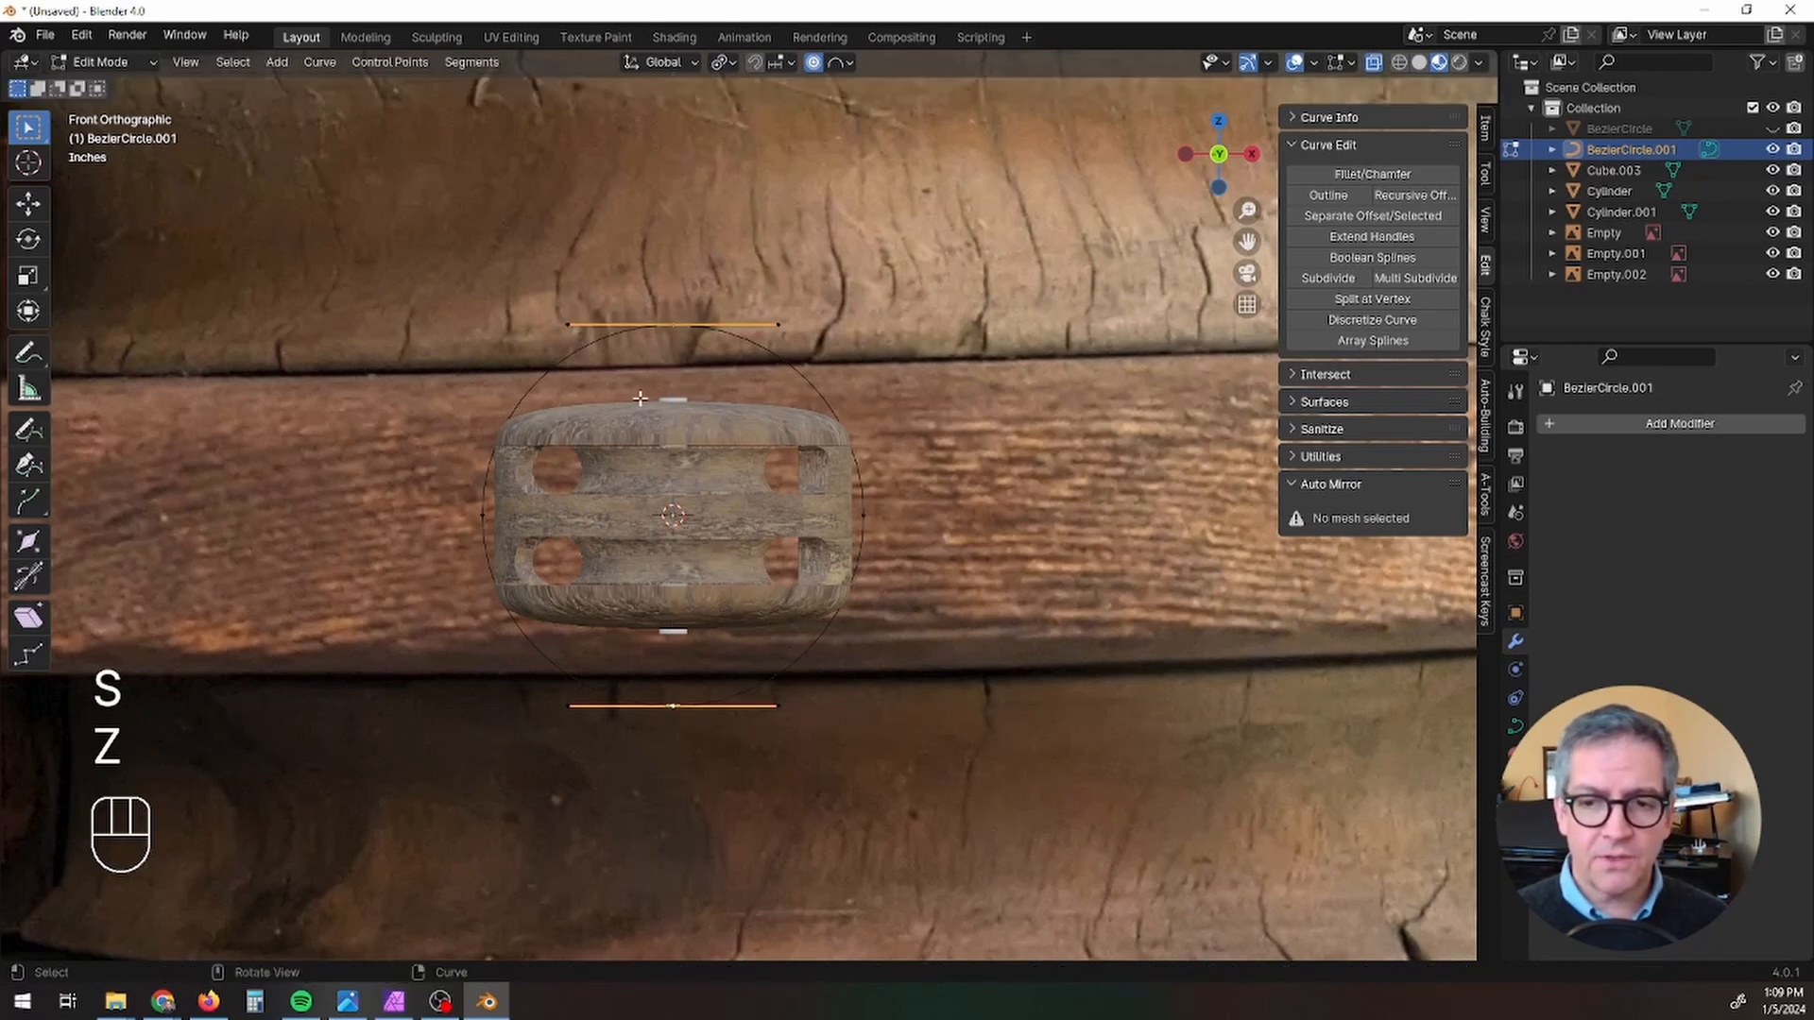
click(722, 62)
click(749, 183)
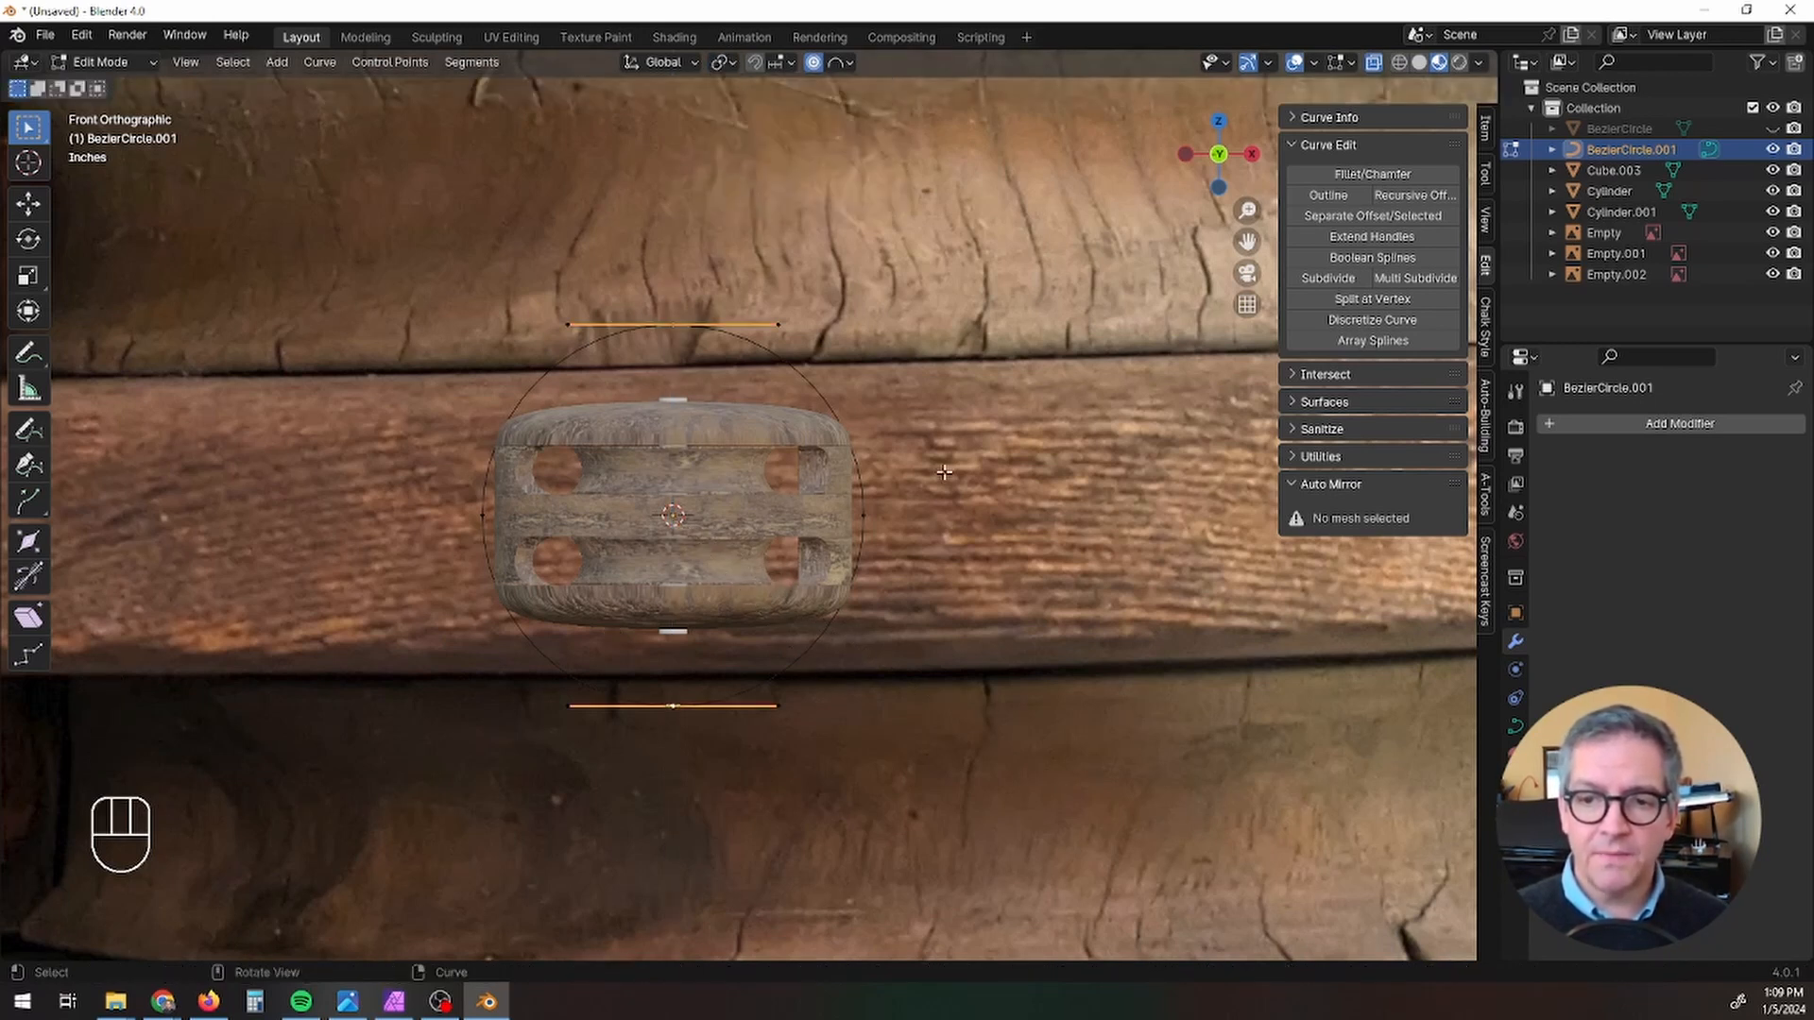
Step: Scale the circle's top and bottom control points along Z to 0.616 so they meet the ends of the axle pin
key(s)
key(z)
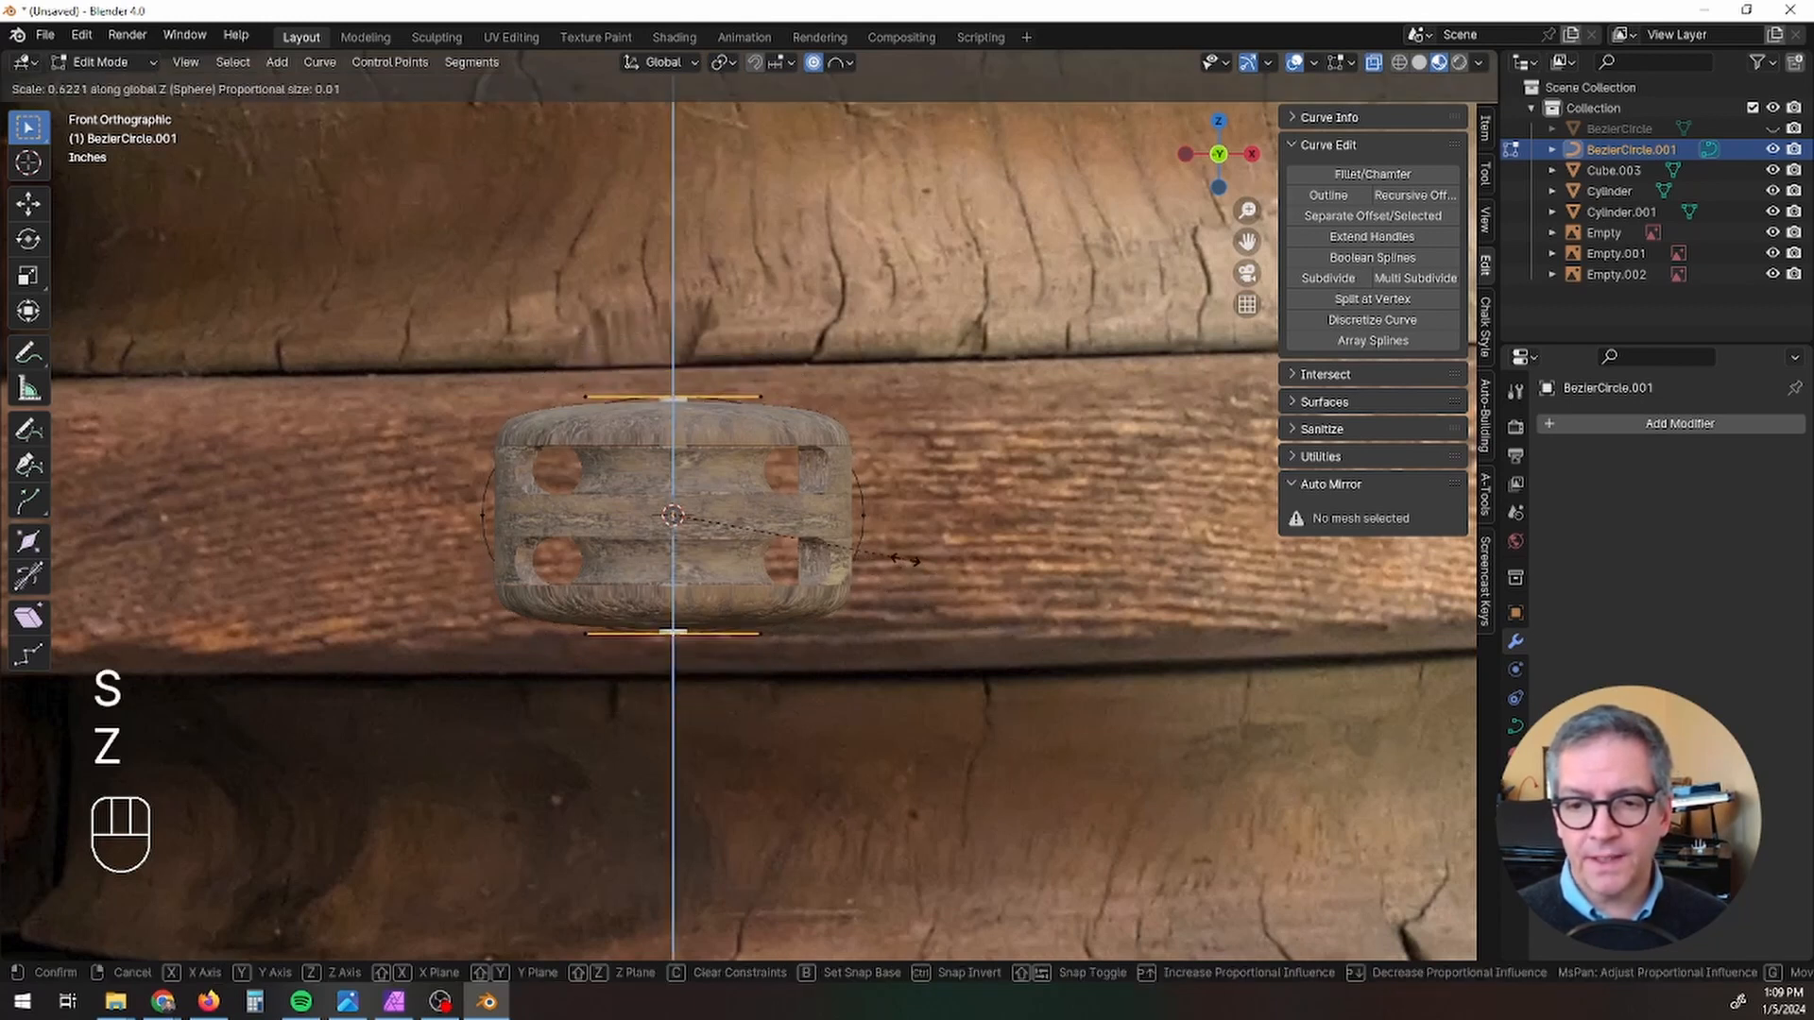
click(904, 558)
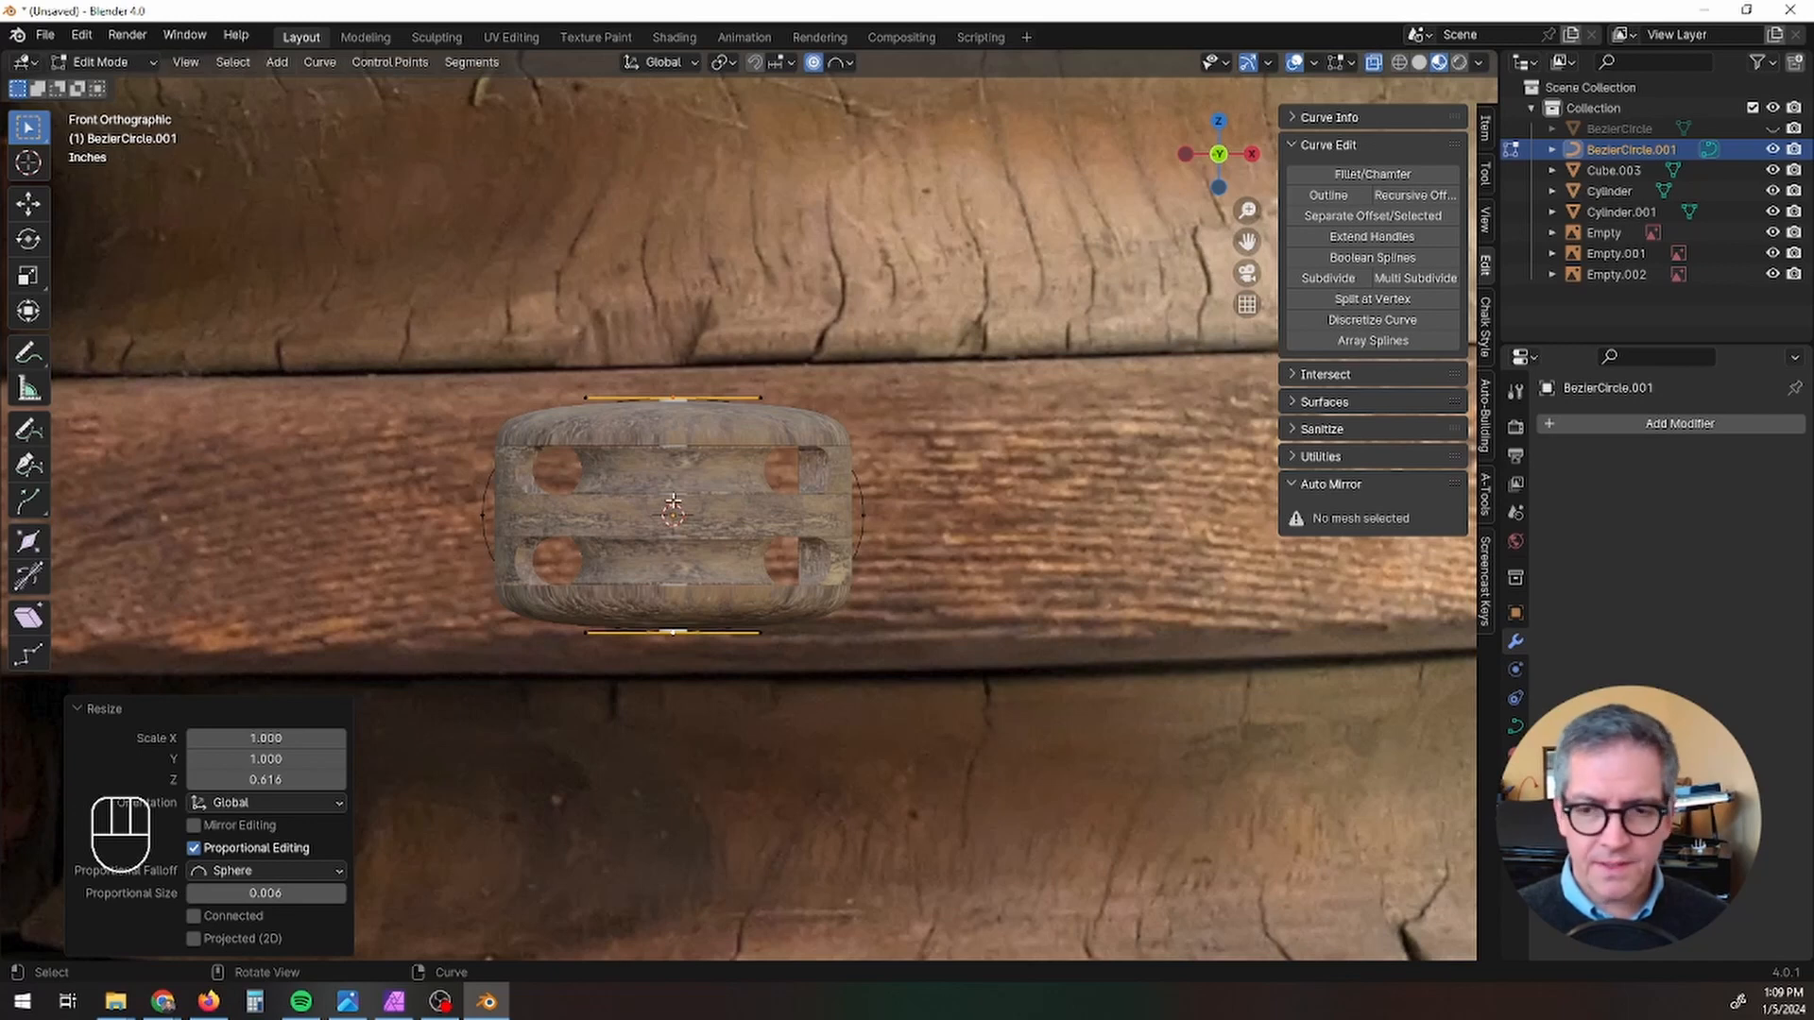
Step: Select all of the curve's control points and subdivide the curve with one cut
key(a)
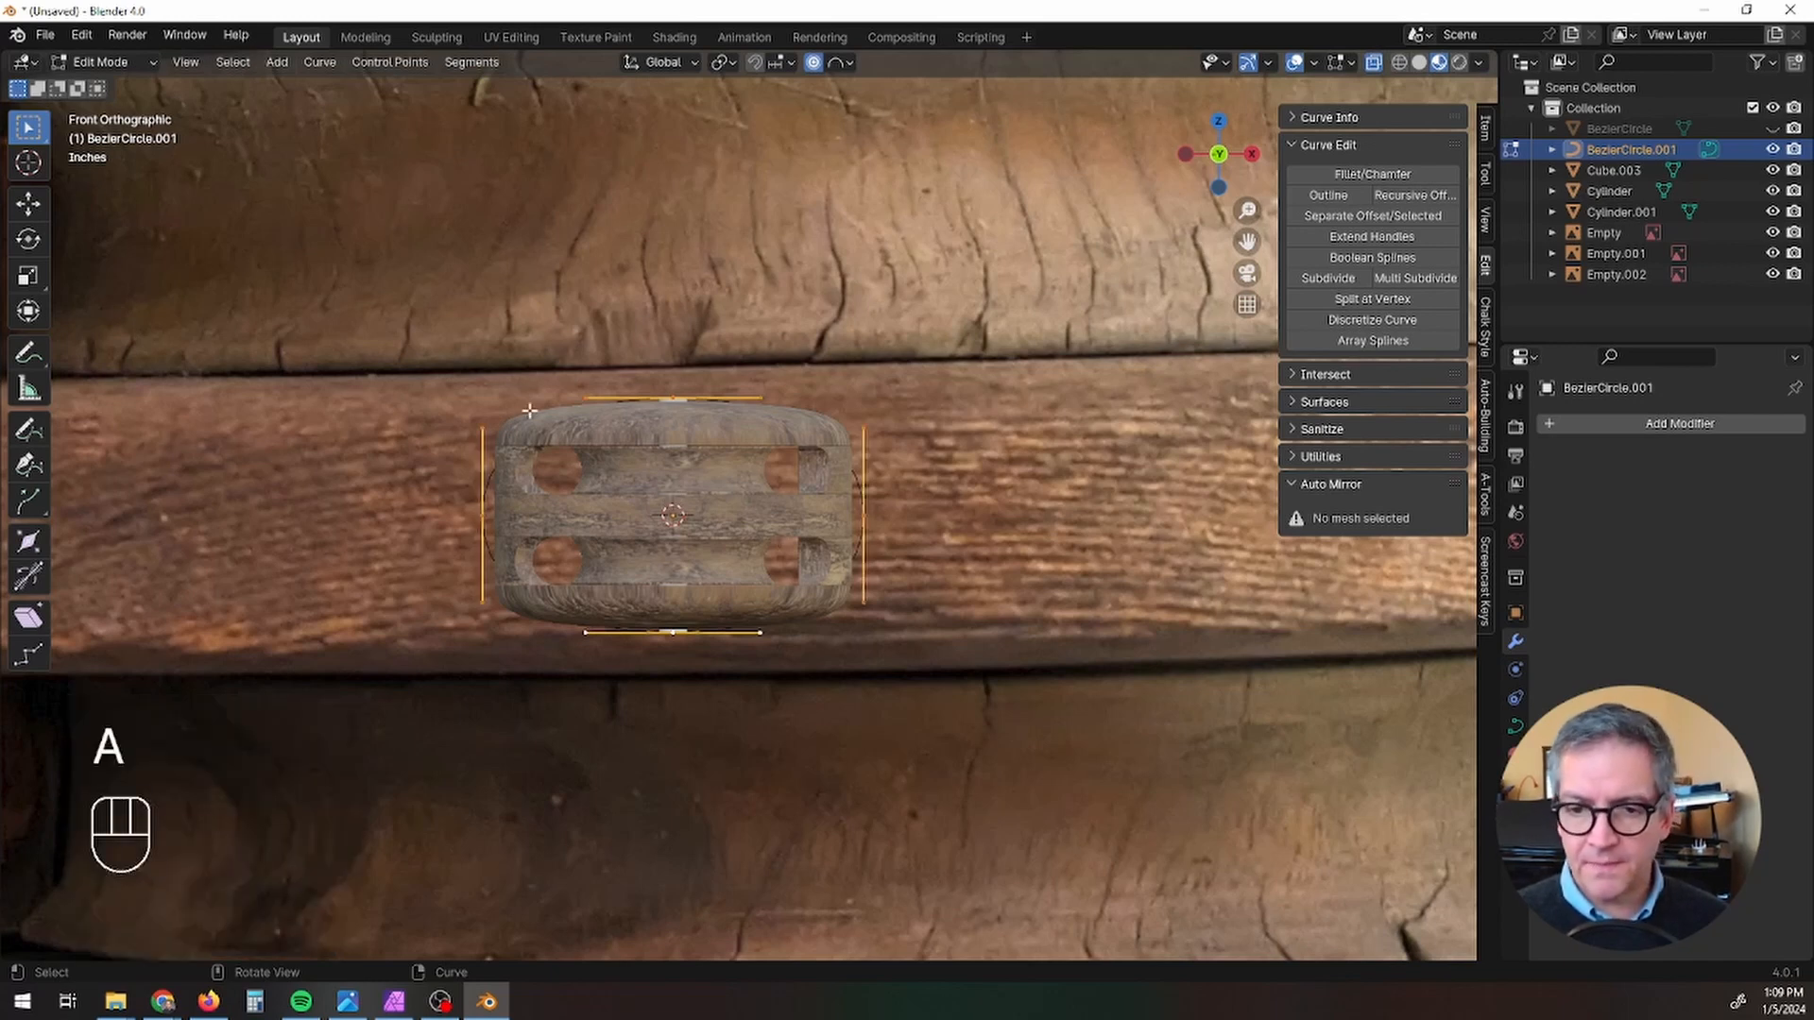
right_click(835, 594)
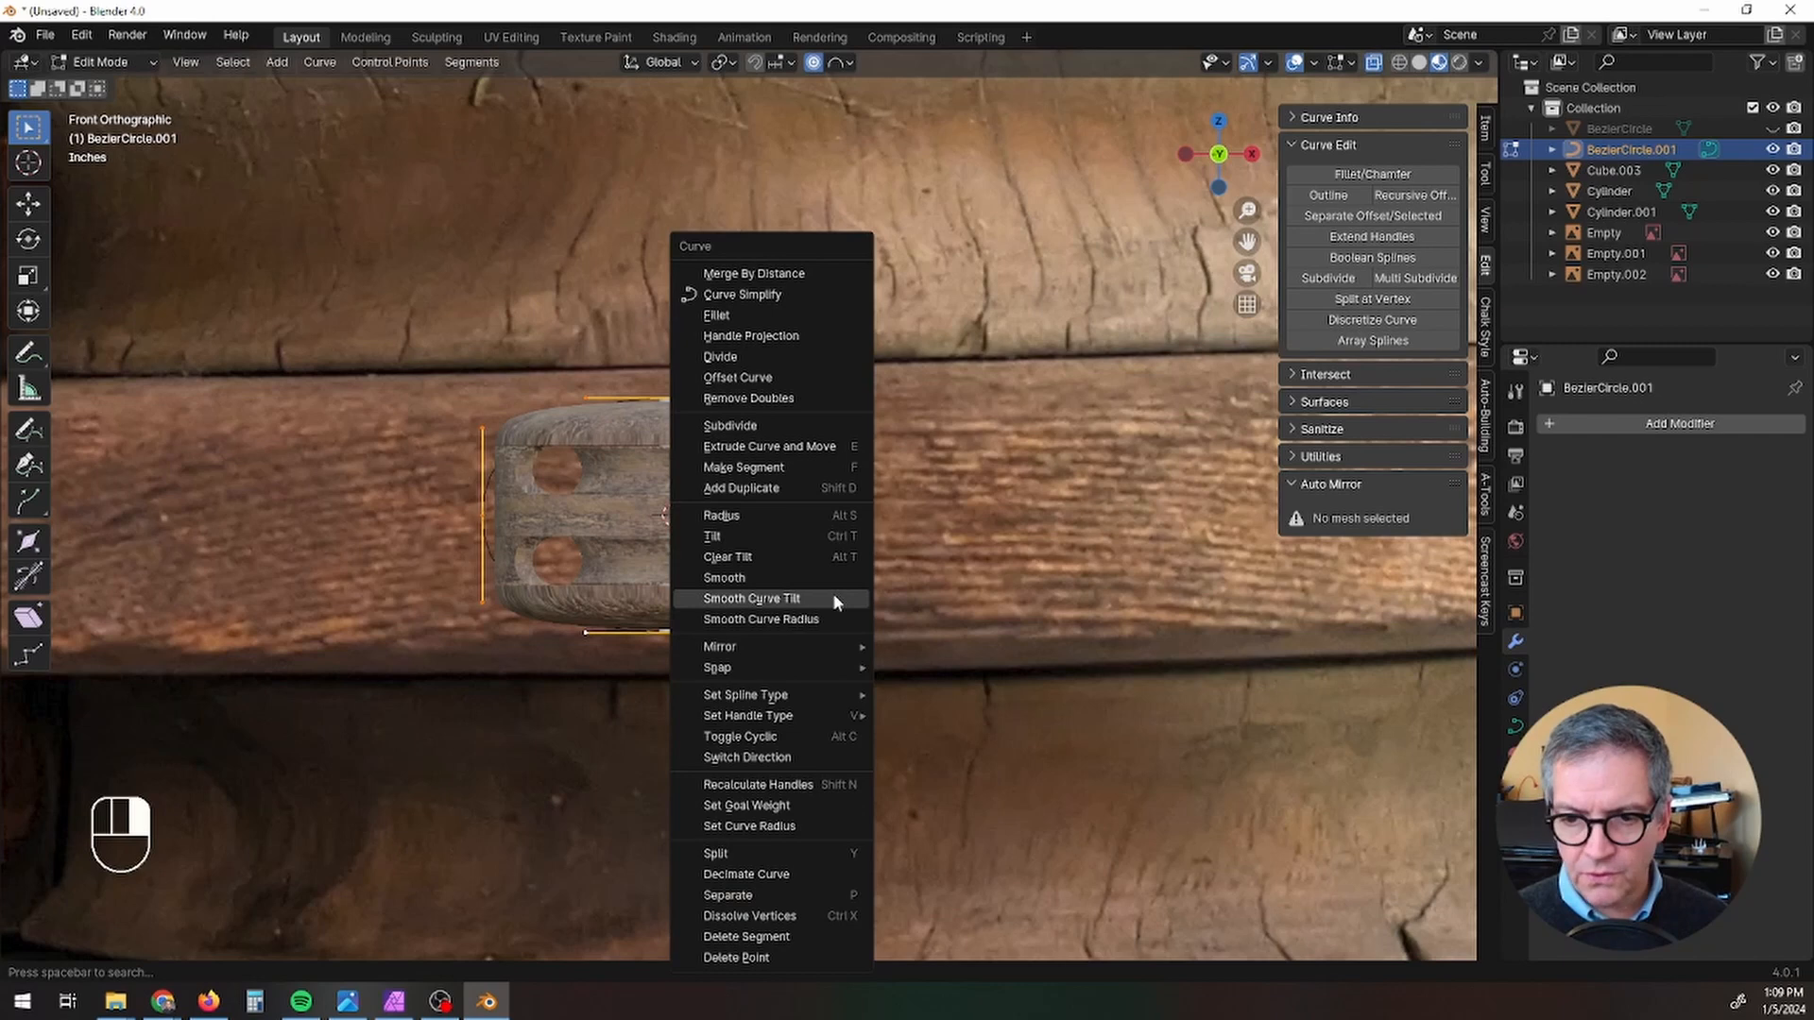
click(812, 426)
Step: Move the curve's upper-right control point outward about 0.5 inches to the block's rounded shoulder and try rotating it by -12 degrees
scroll(764, 501, up, 3)
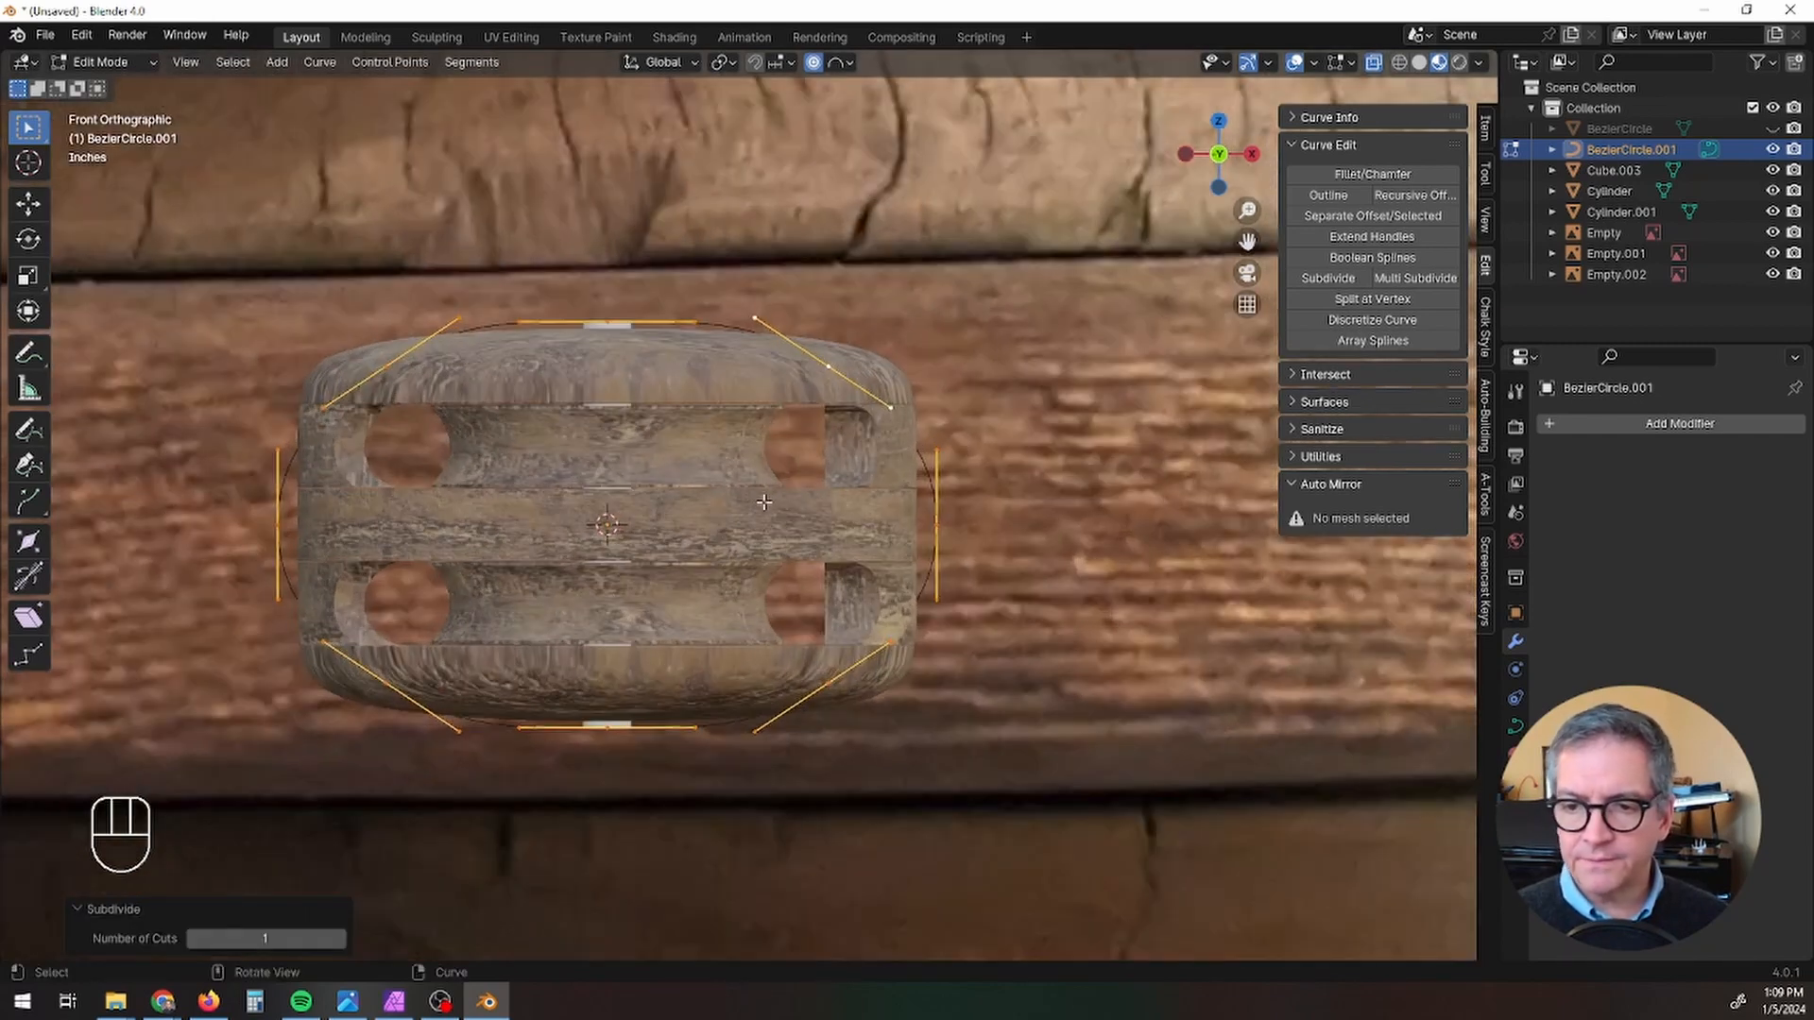
click(829, 368)
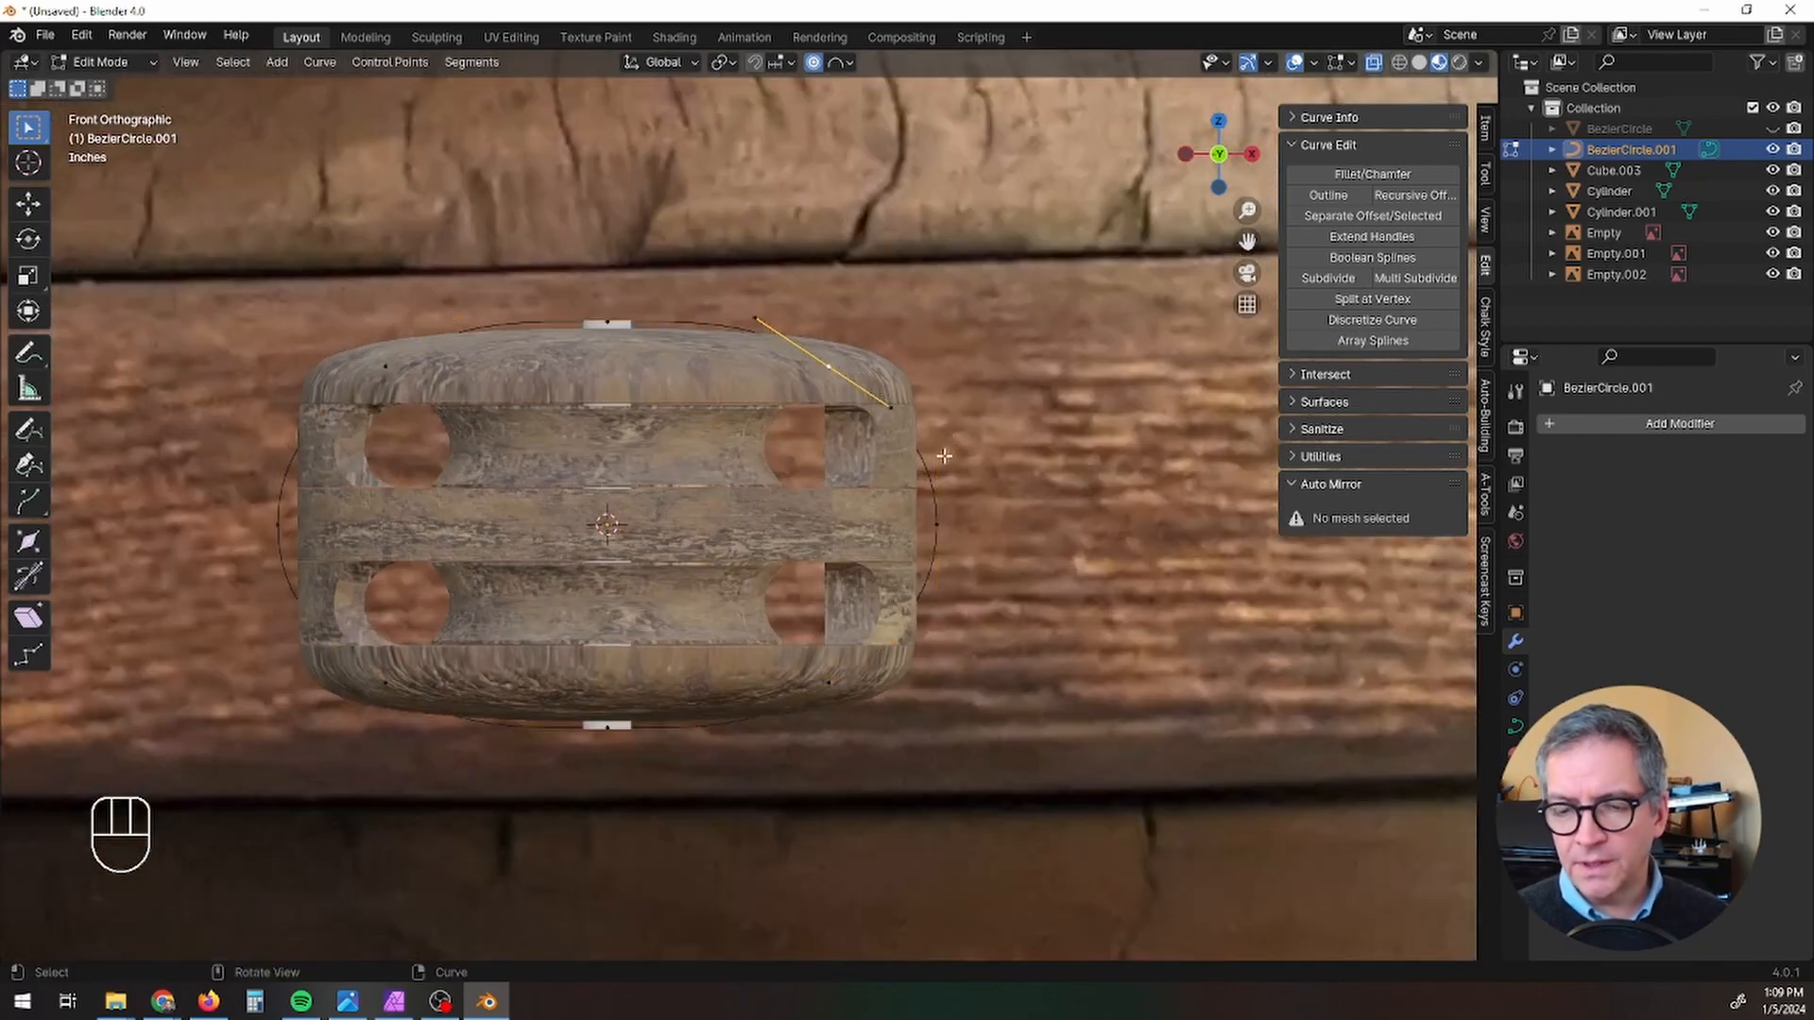
key(g)
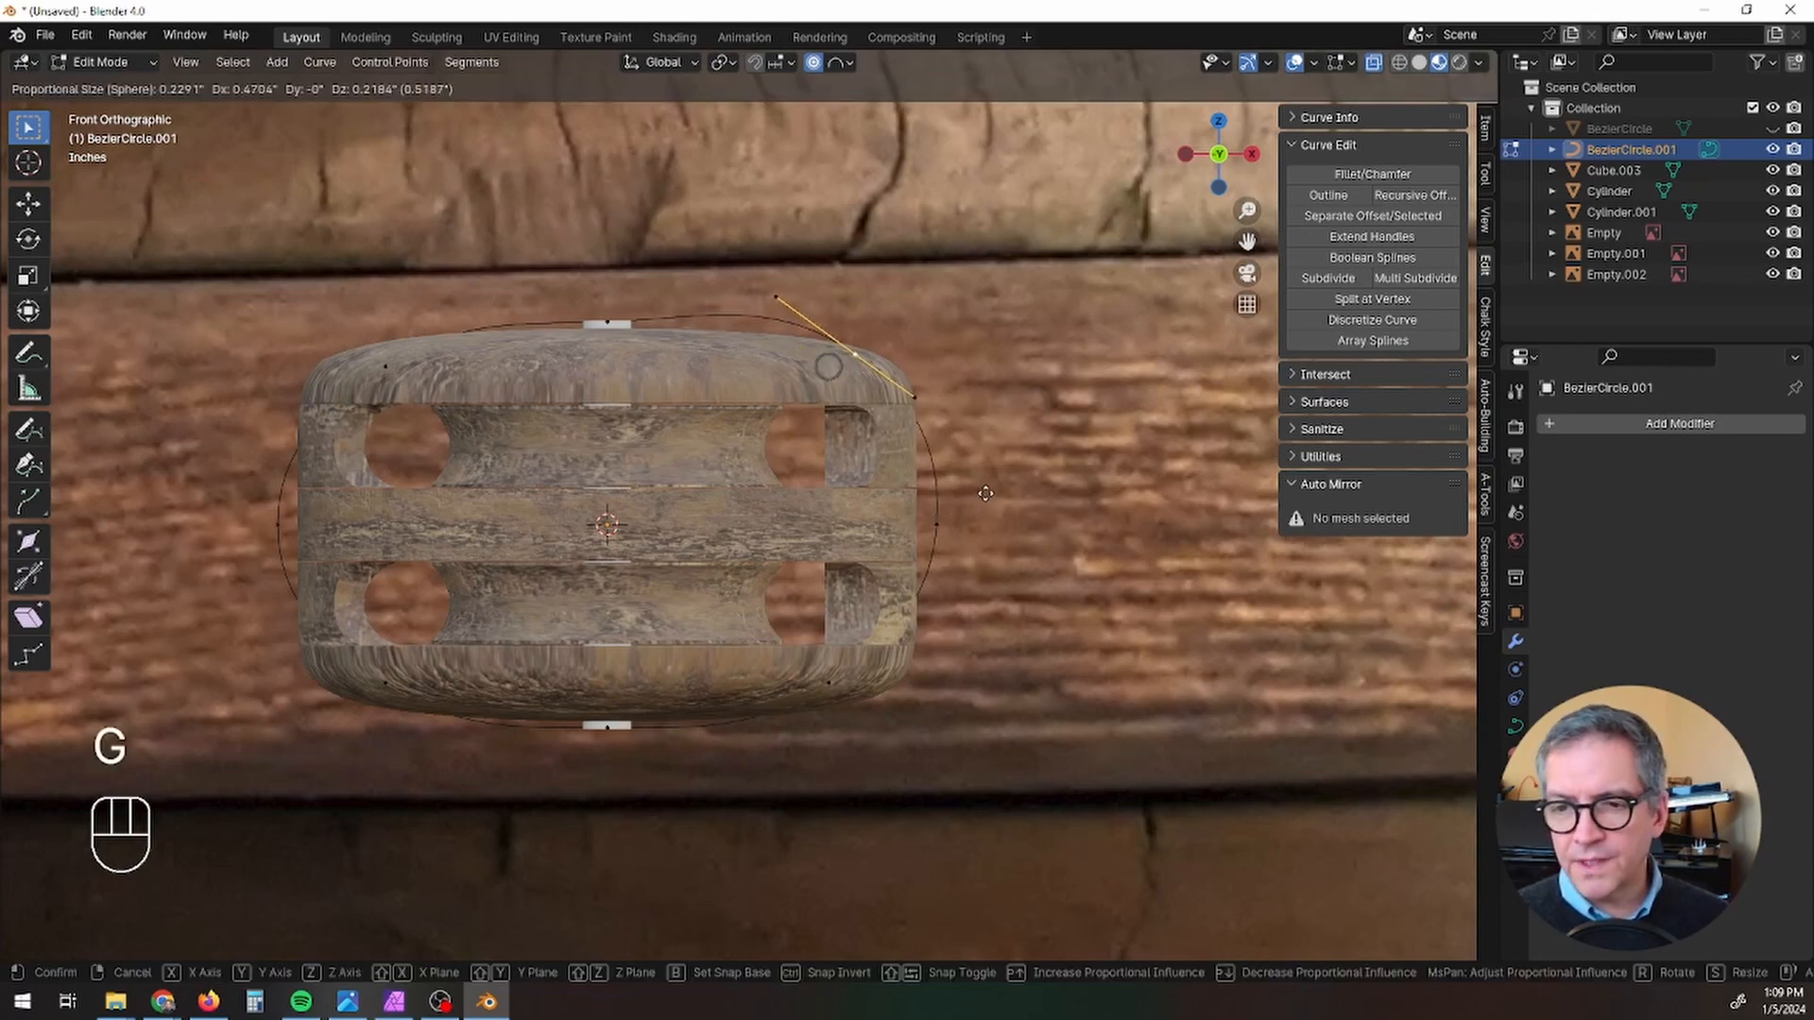
click(978, 496)
key(r)
click(1011, 466)
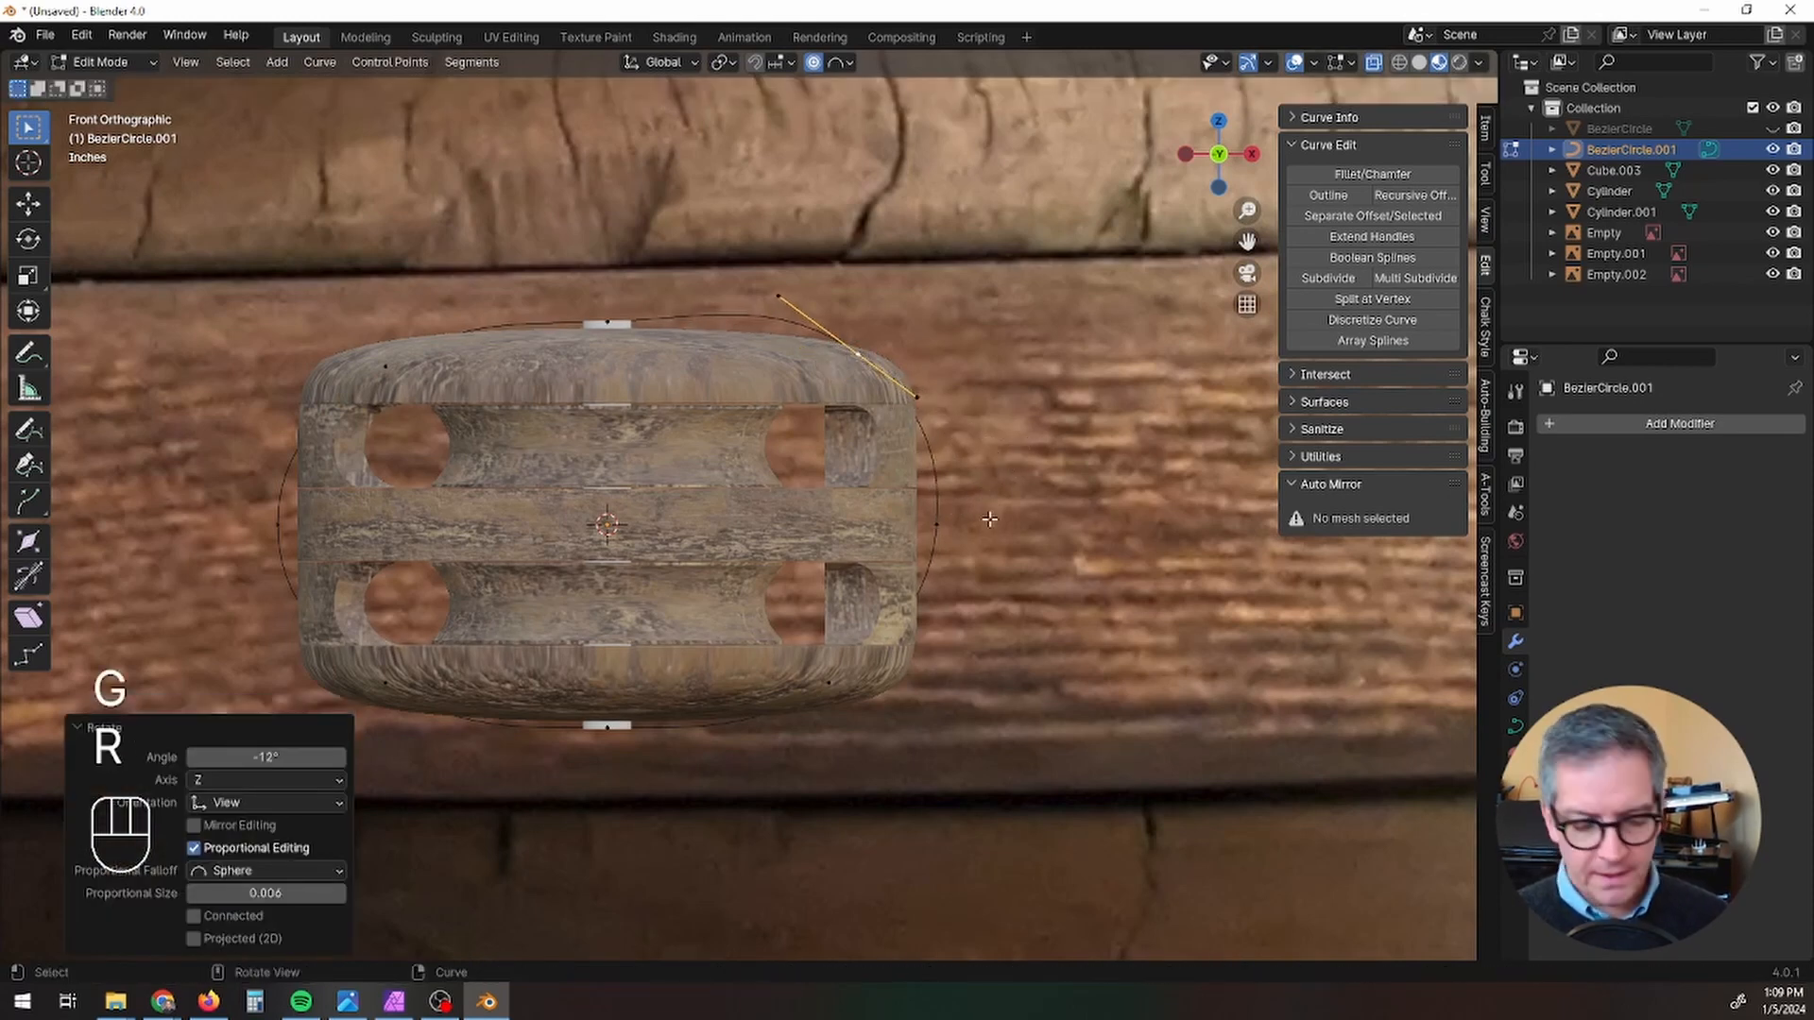
Step: With proportional editing off, rotate the upper-right control point's handles by -22.4 degrees to follow the block's shoulder
key(r)
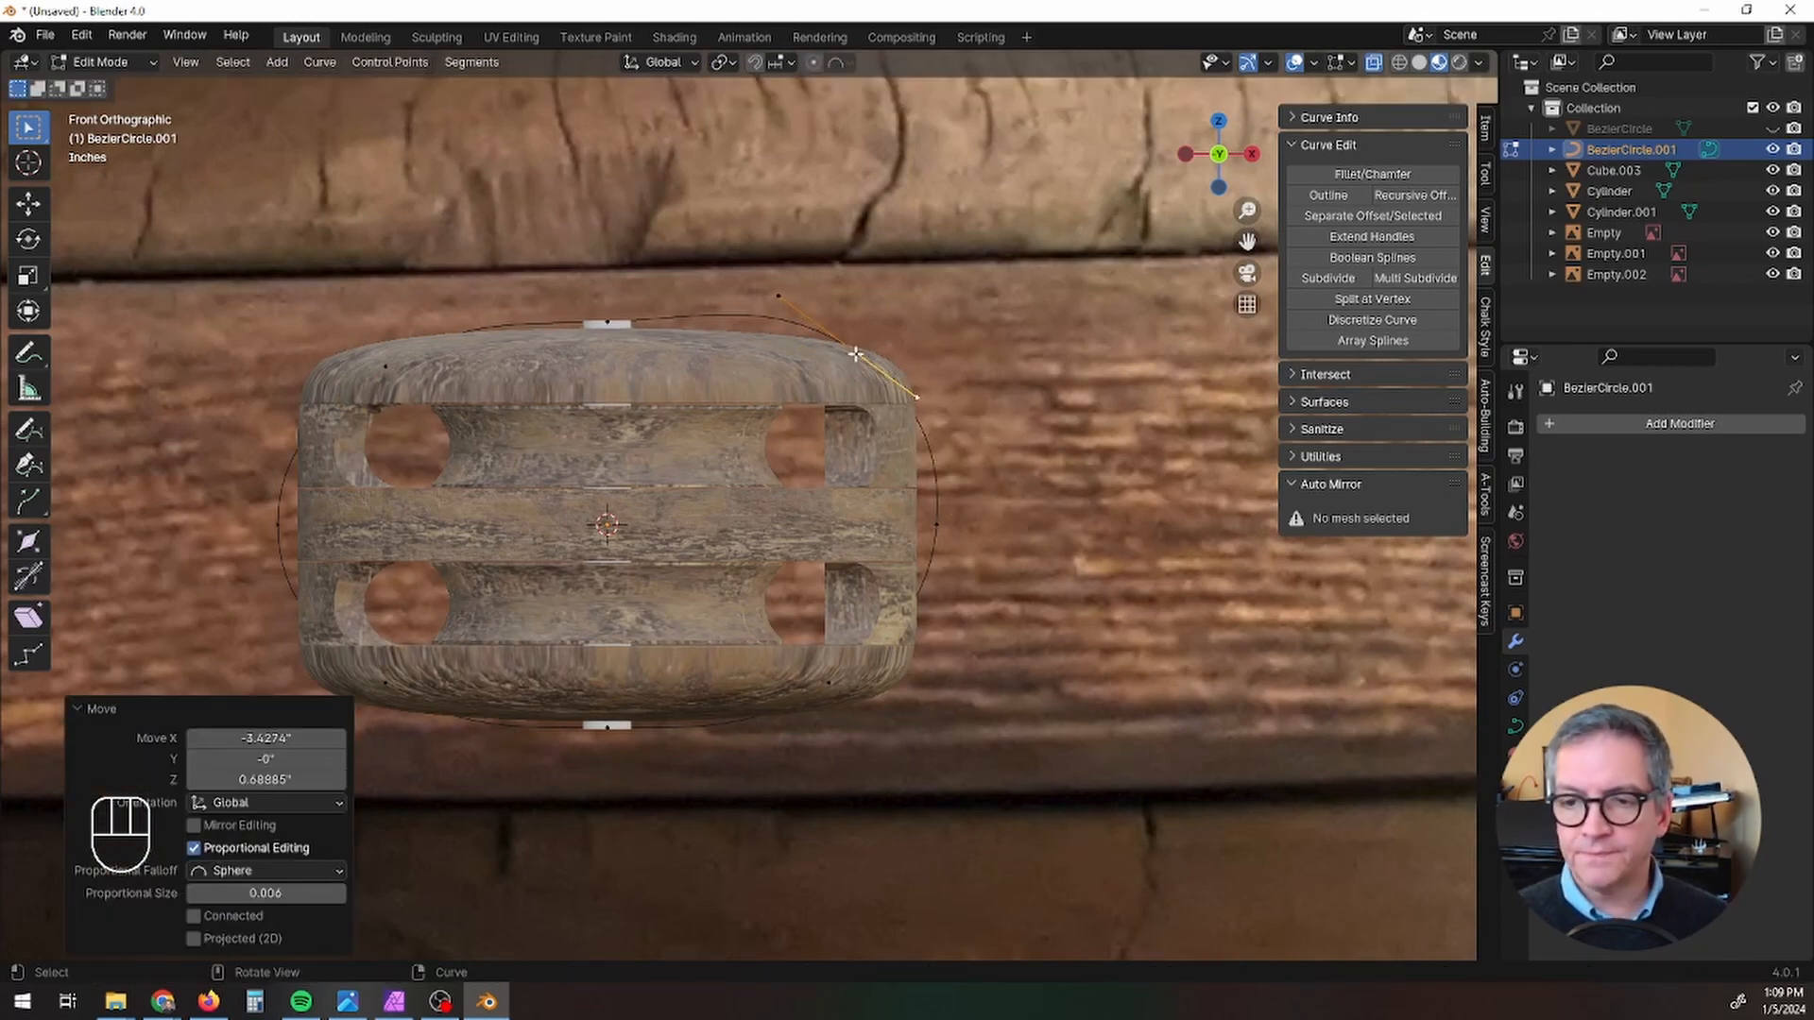
key(r)
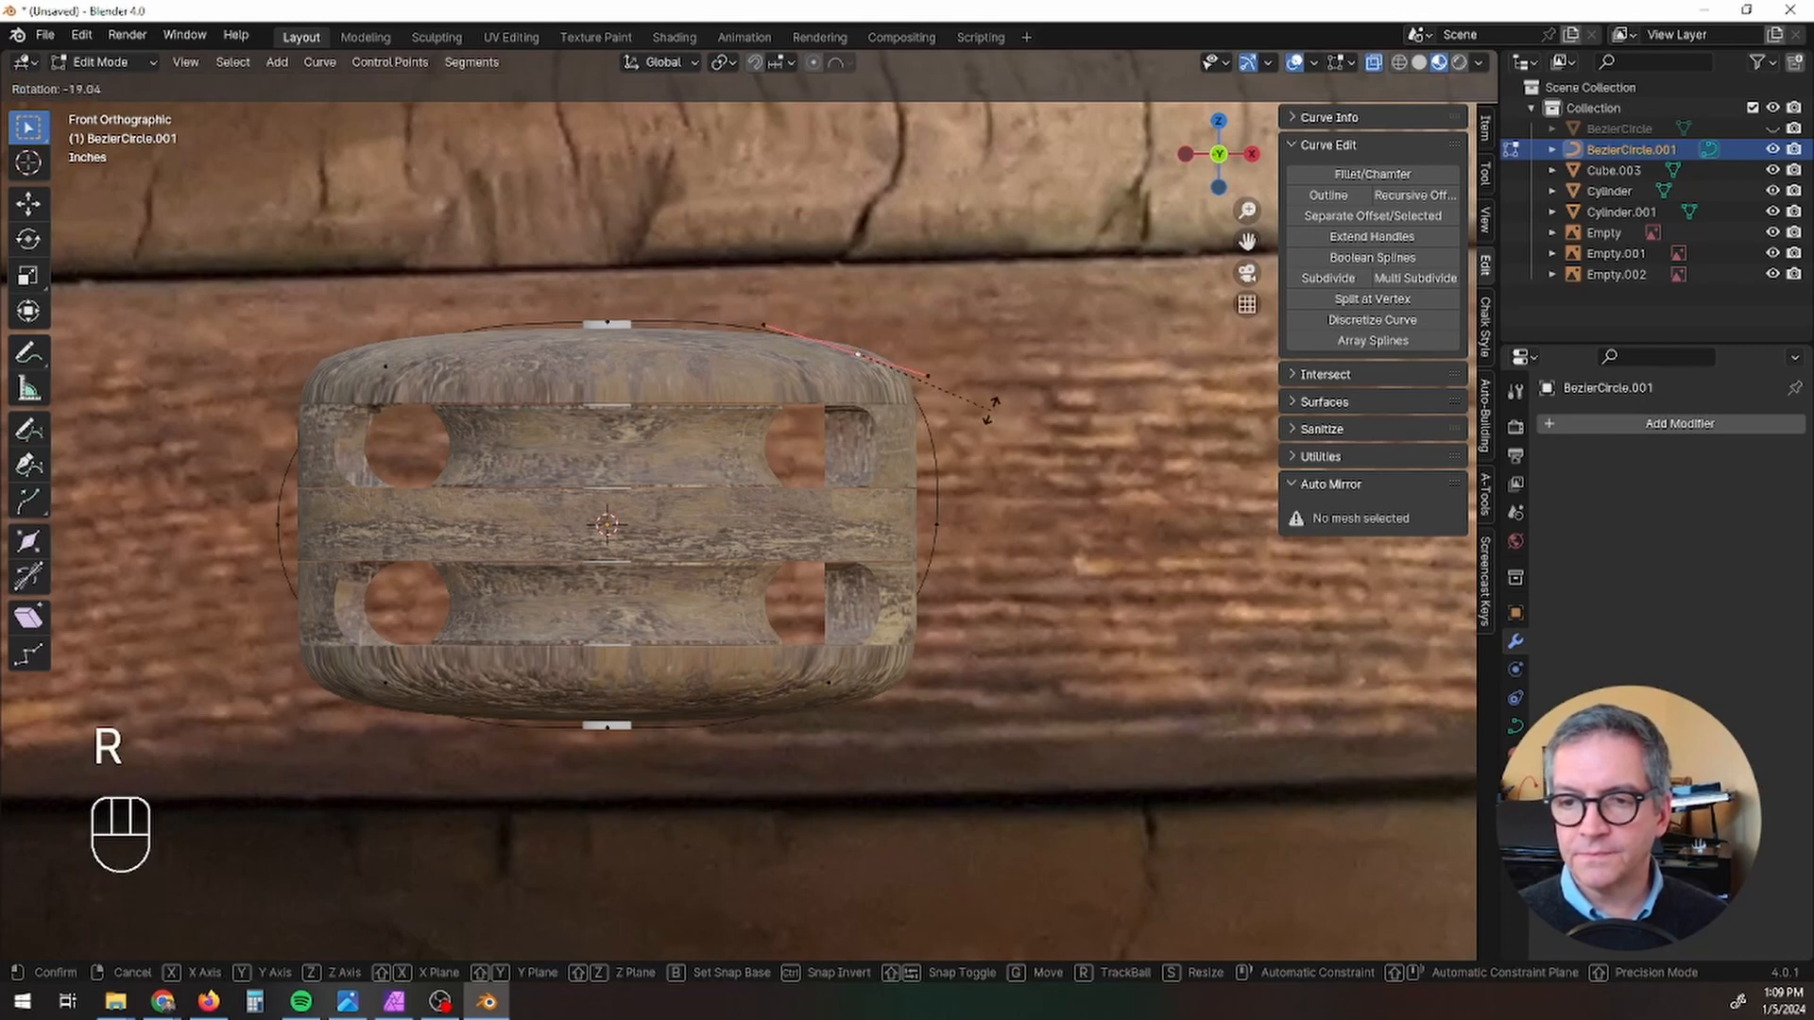
click(991, 405)
Step: Scale the upper-right control point's handles to 0.654 and nudge the point outward about 0.1 inches
key(s)
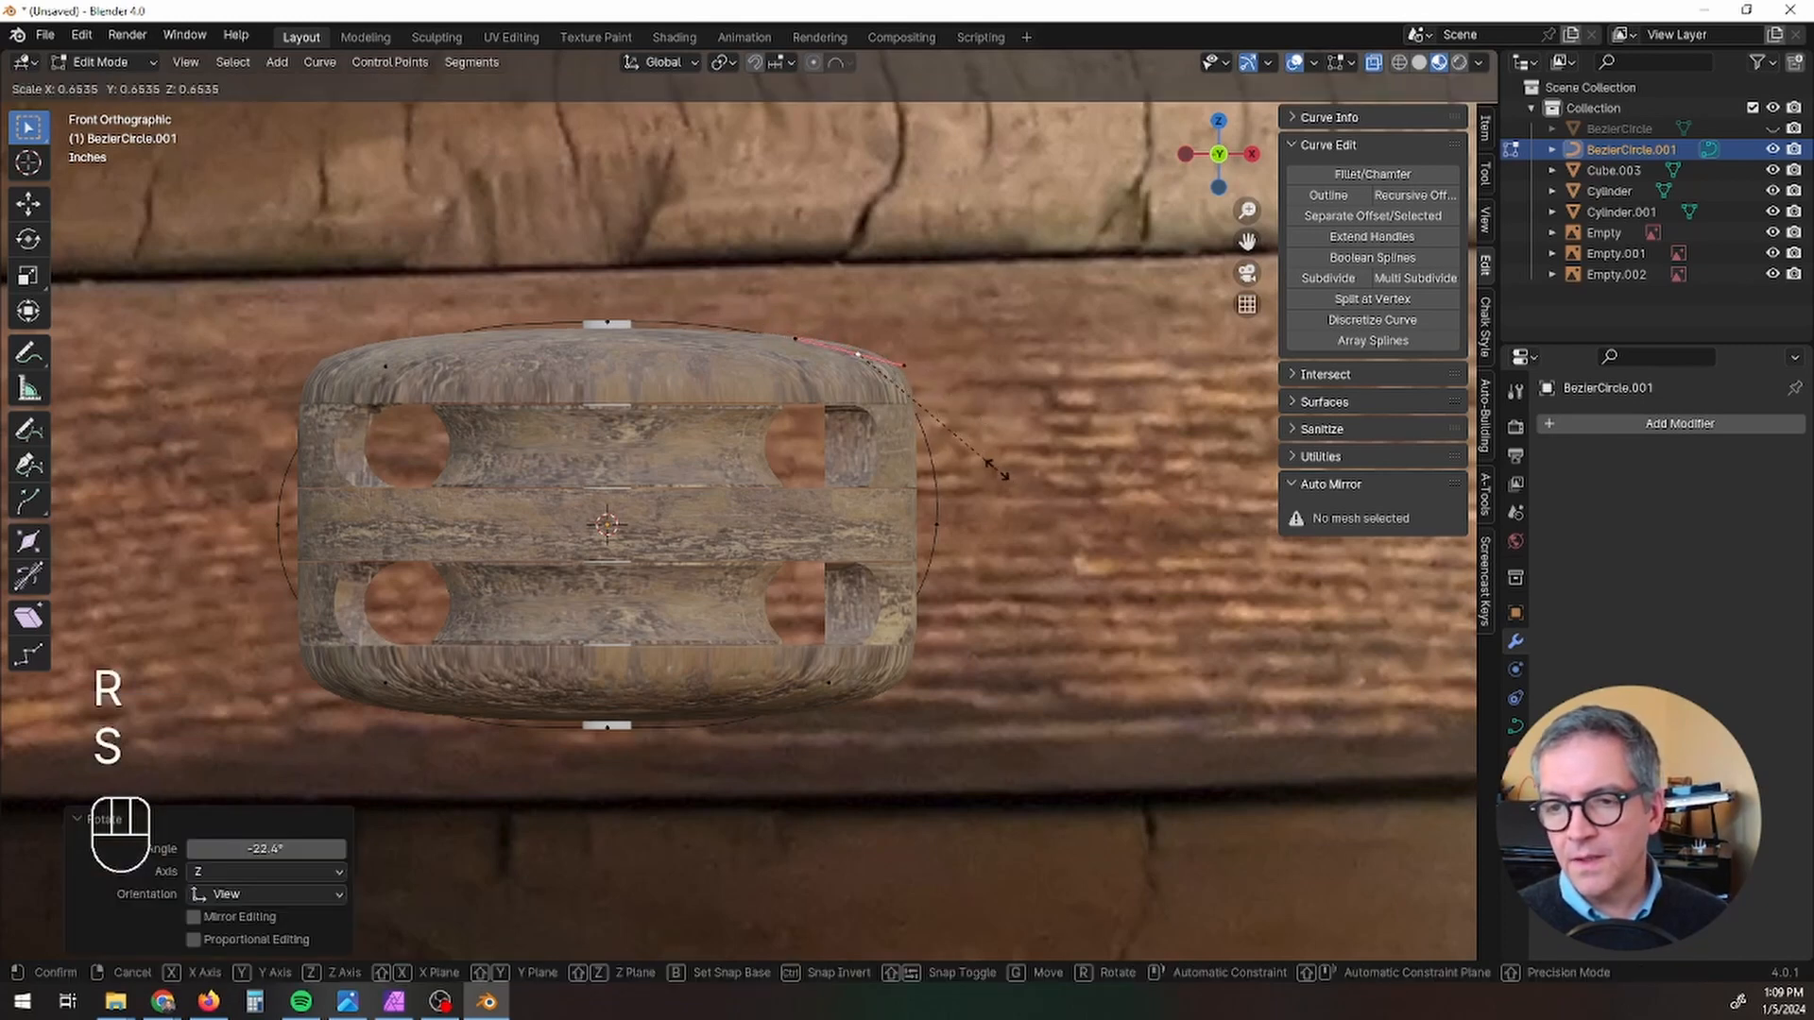
click(996, 466)
key(g)
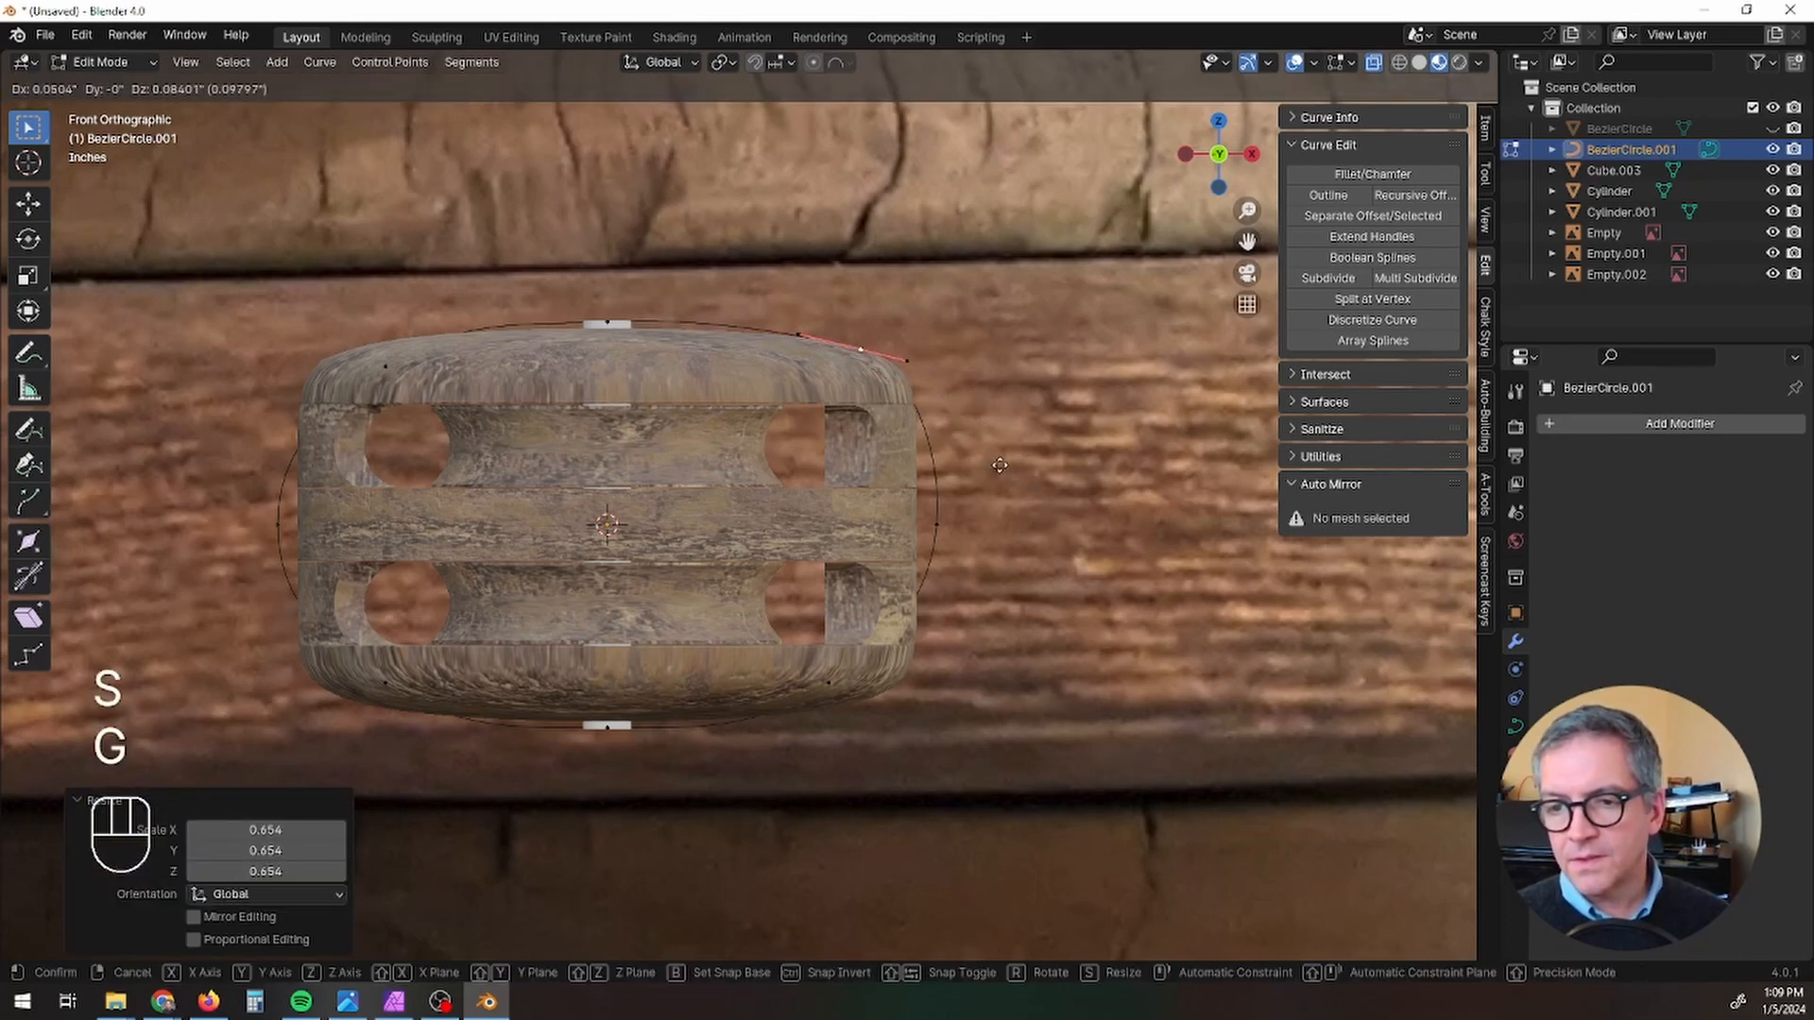
click(999, 467)
Step: Rotate the curve's right-middle control point by -6.35 degrees and move it about 0.32 inches inward to the block's side
click(932, 523)
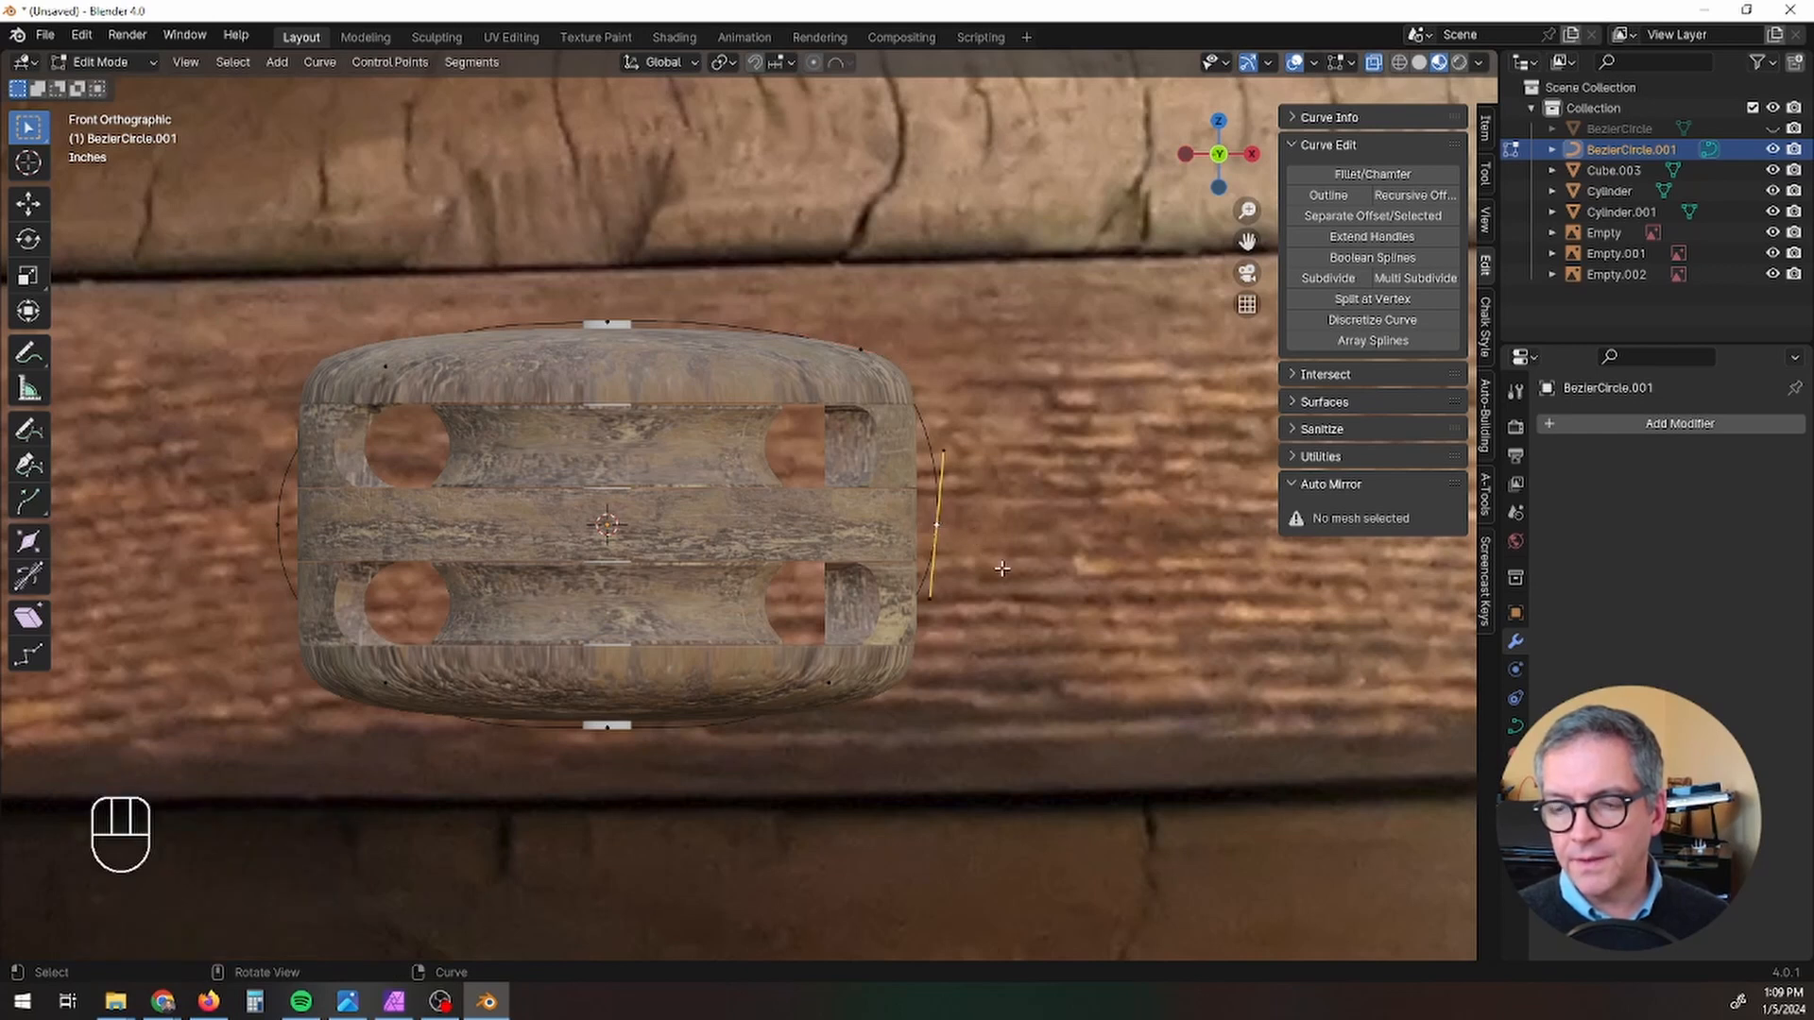
key(r)
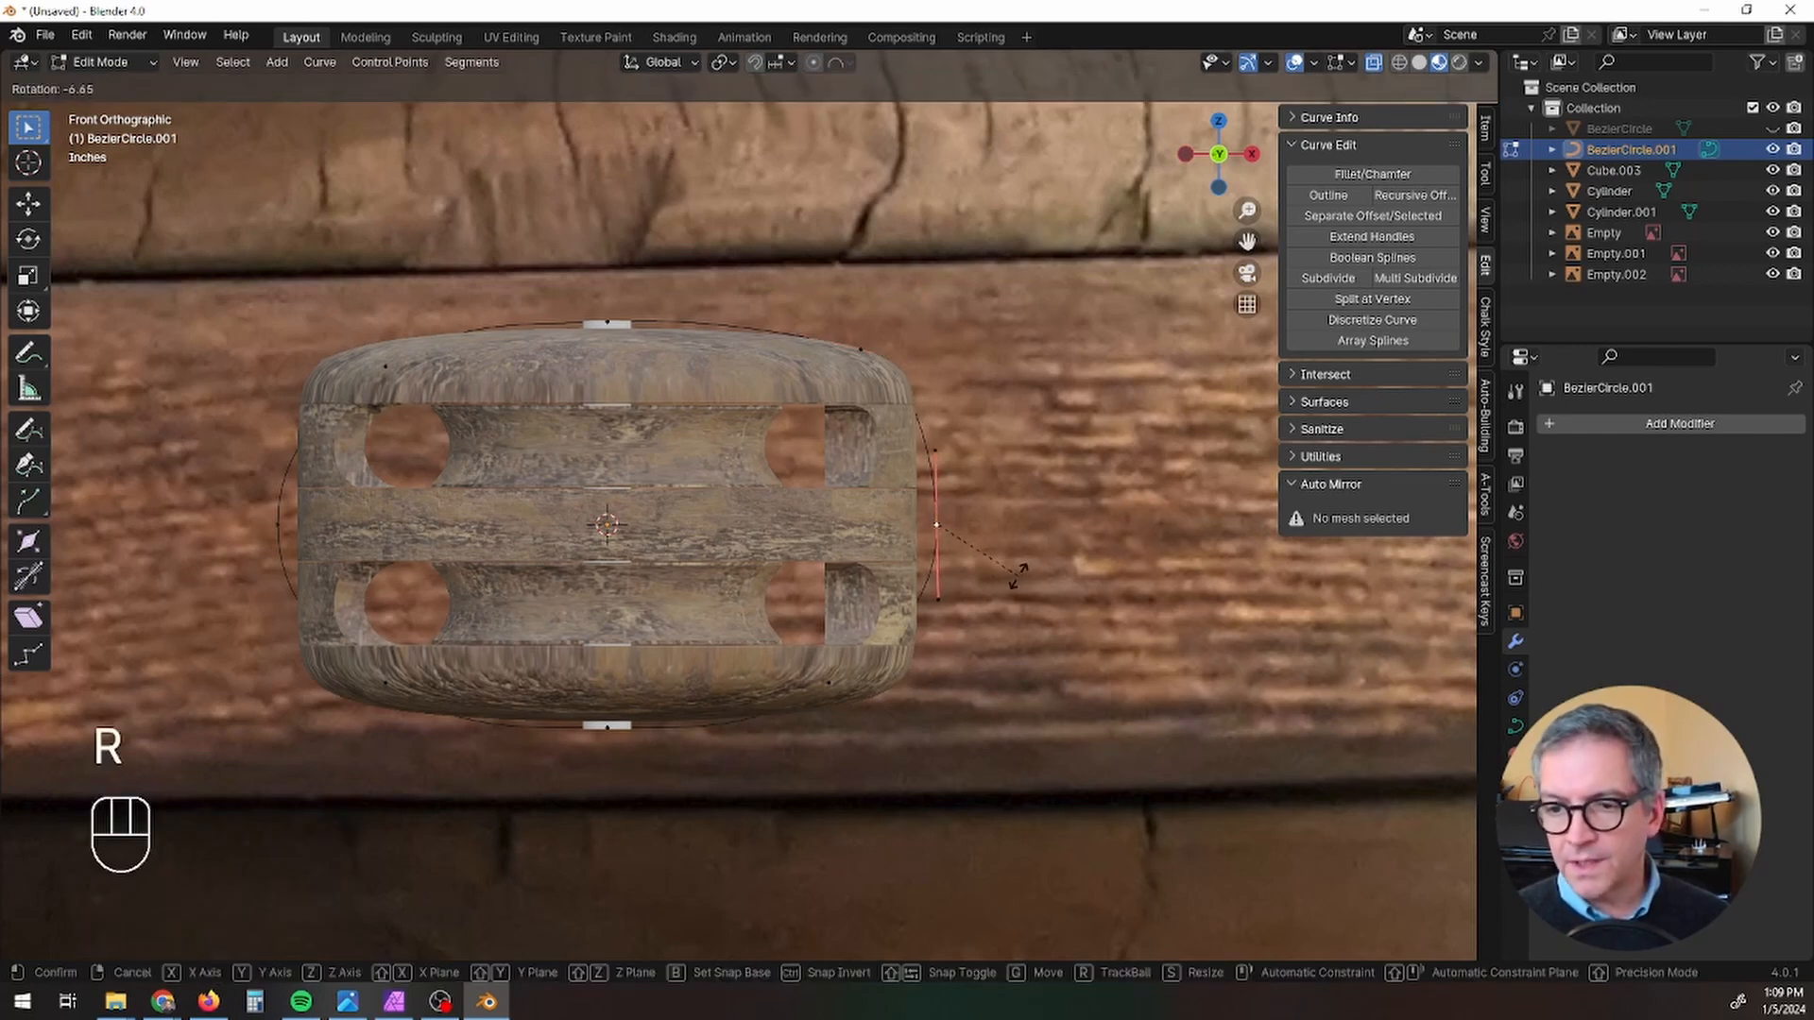
click(1017, 573)
key(g)
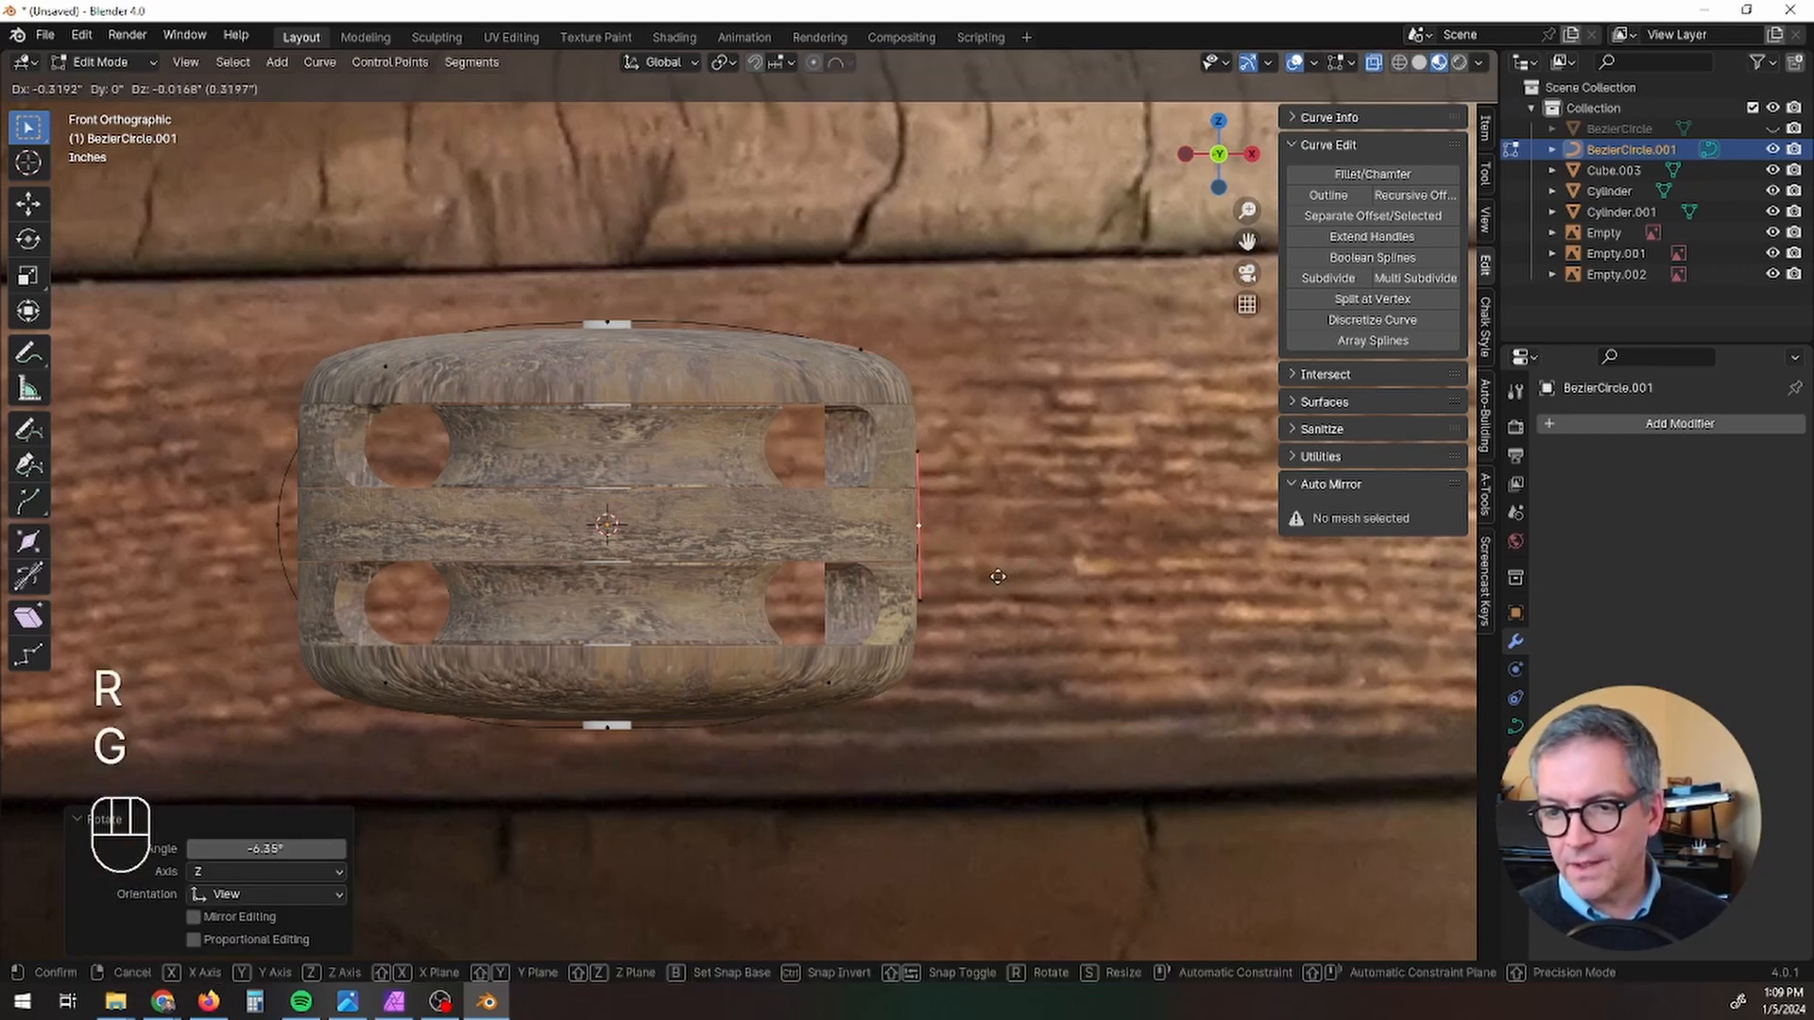
click(997, 576)
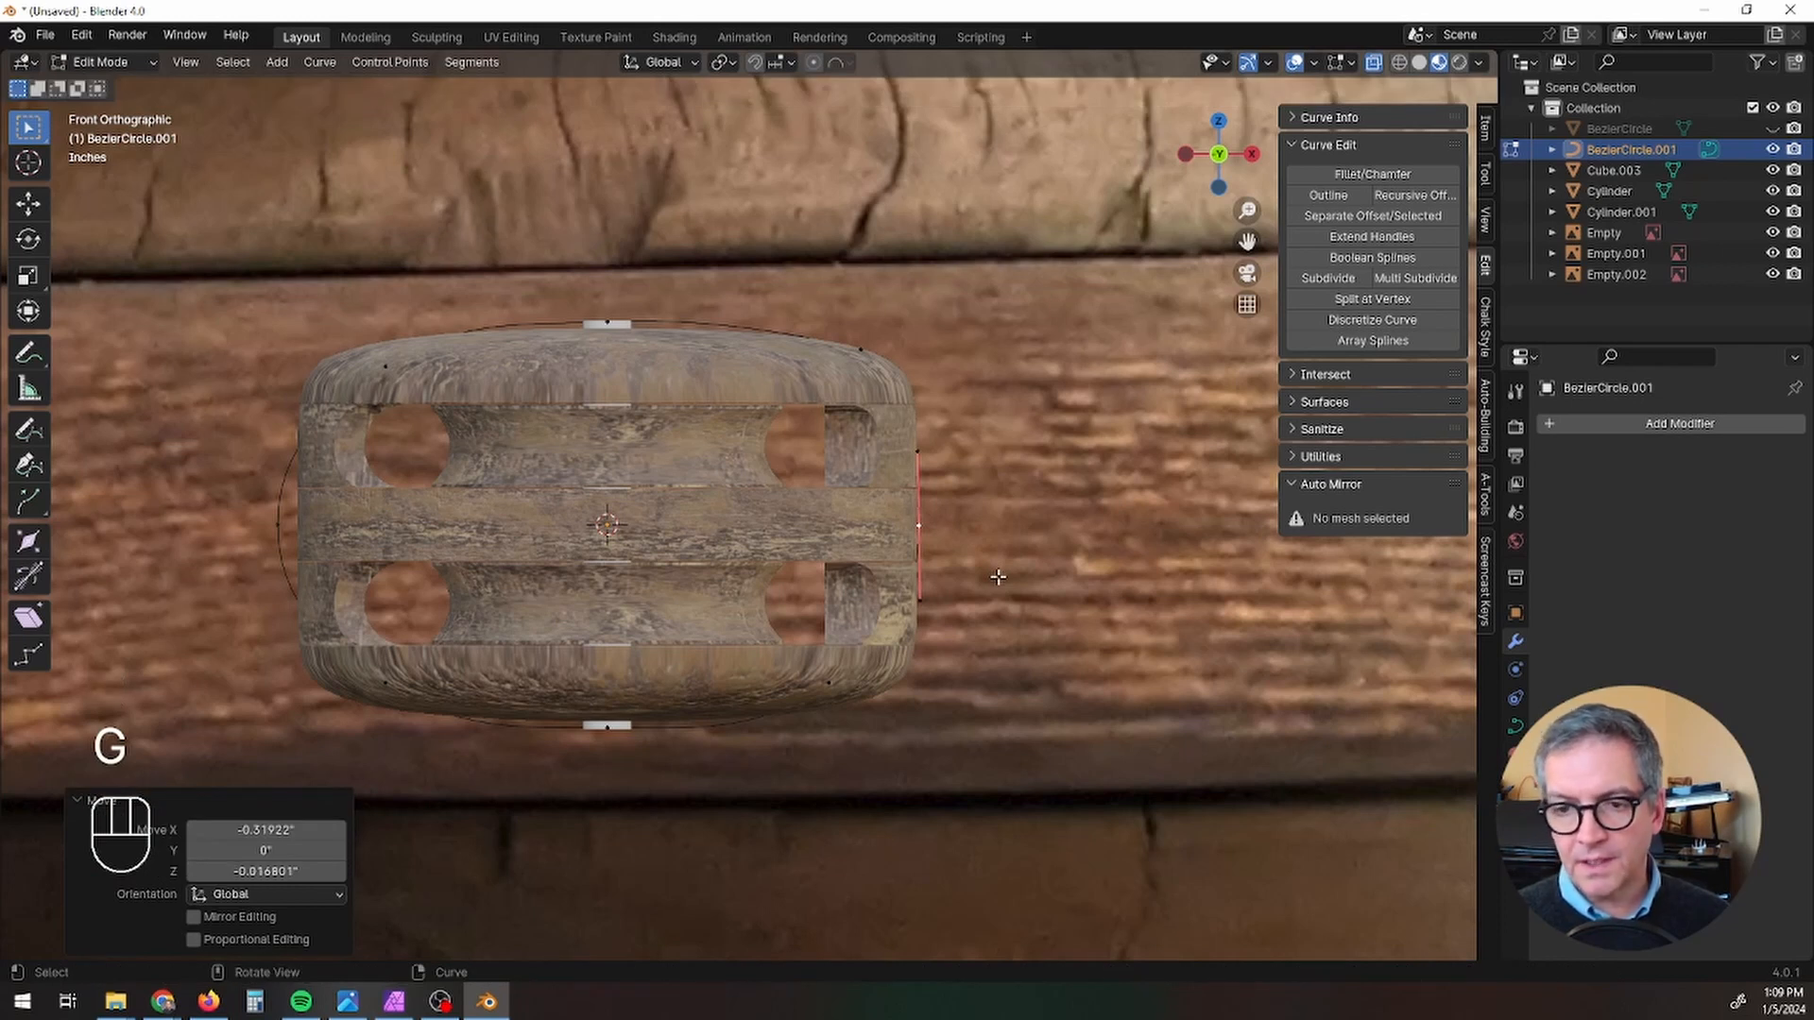
Step: Rotate the right-middle control point by 0.637 degrees and scale its handles to 1.818 along the block's straight side
key(r)
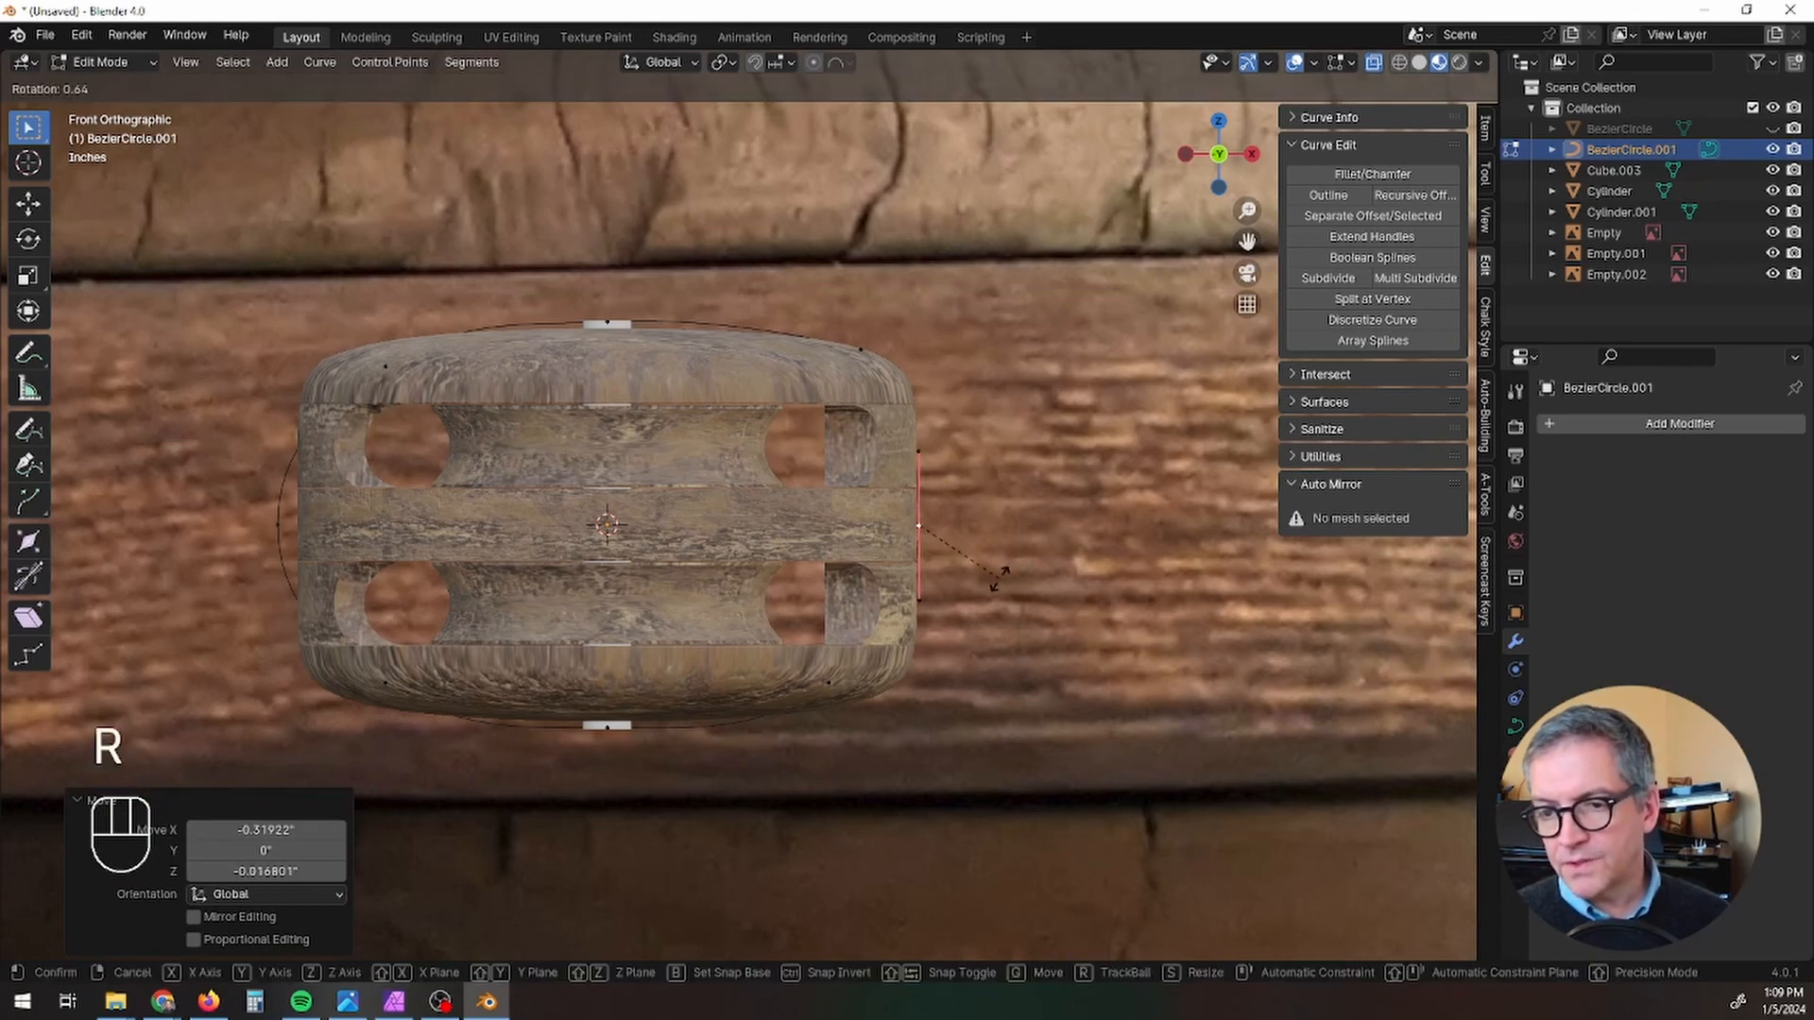
click(999, 576)
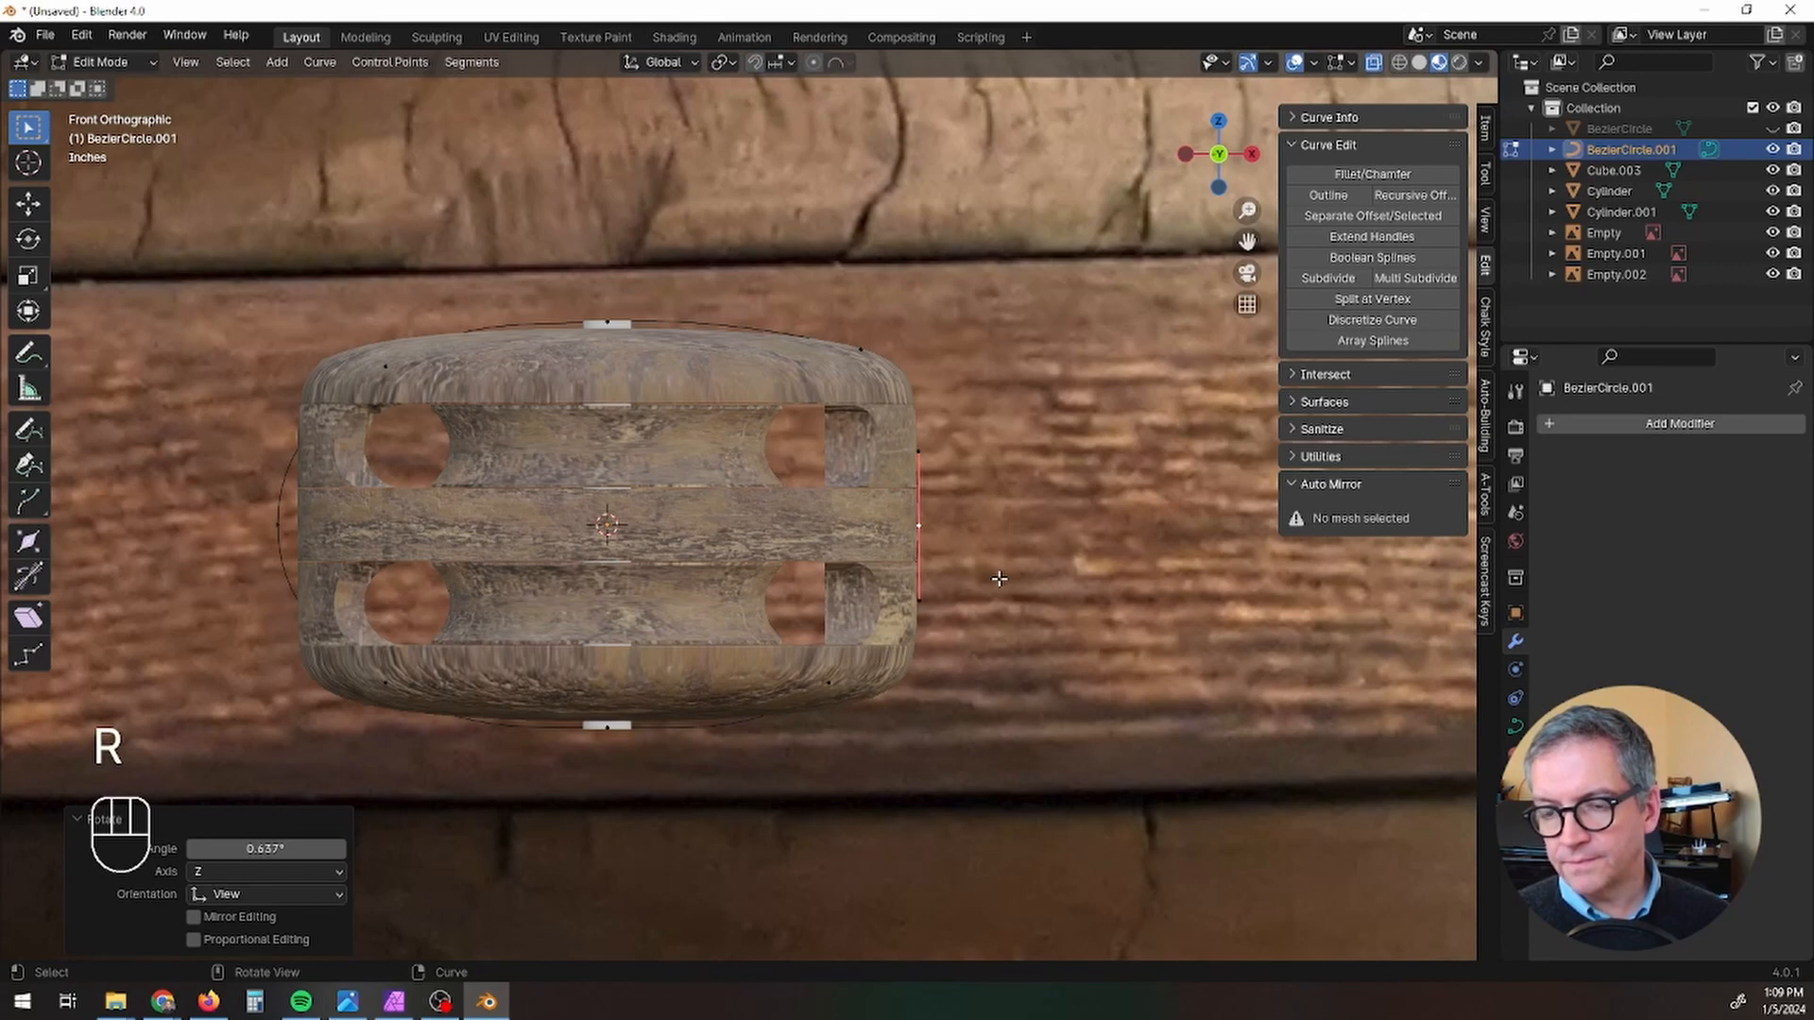
key(s)
click(1073, 624)
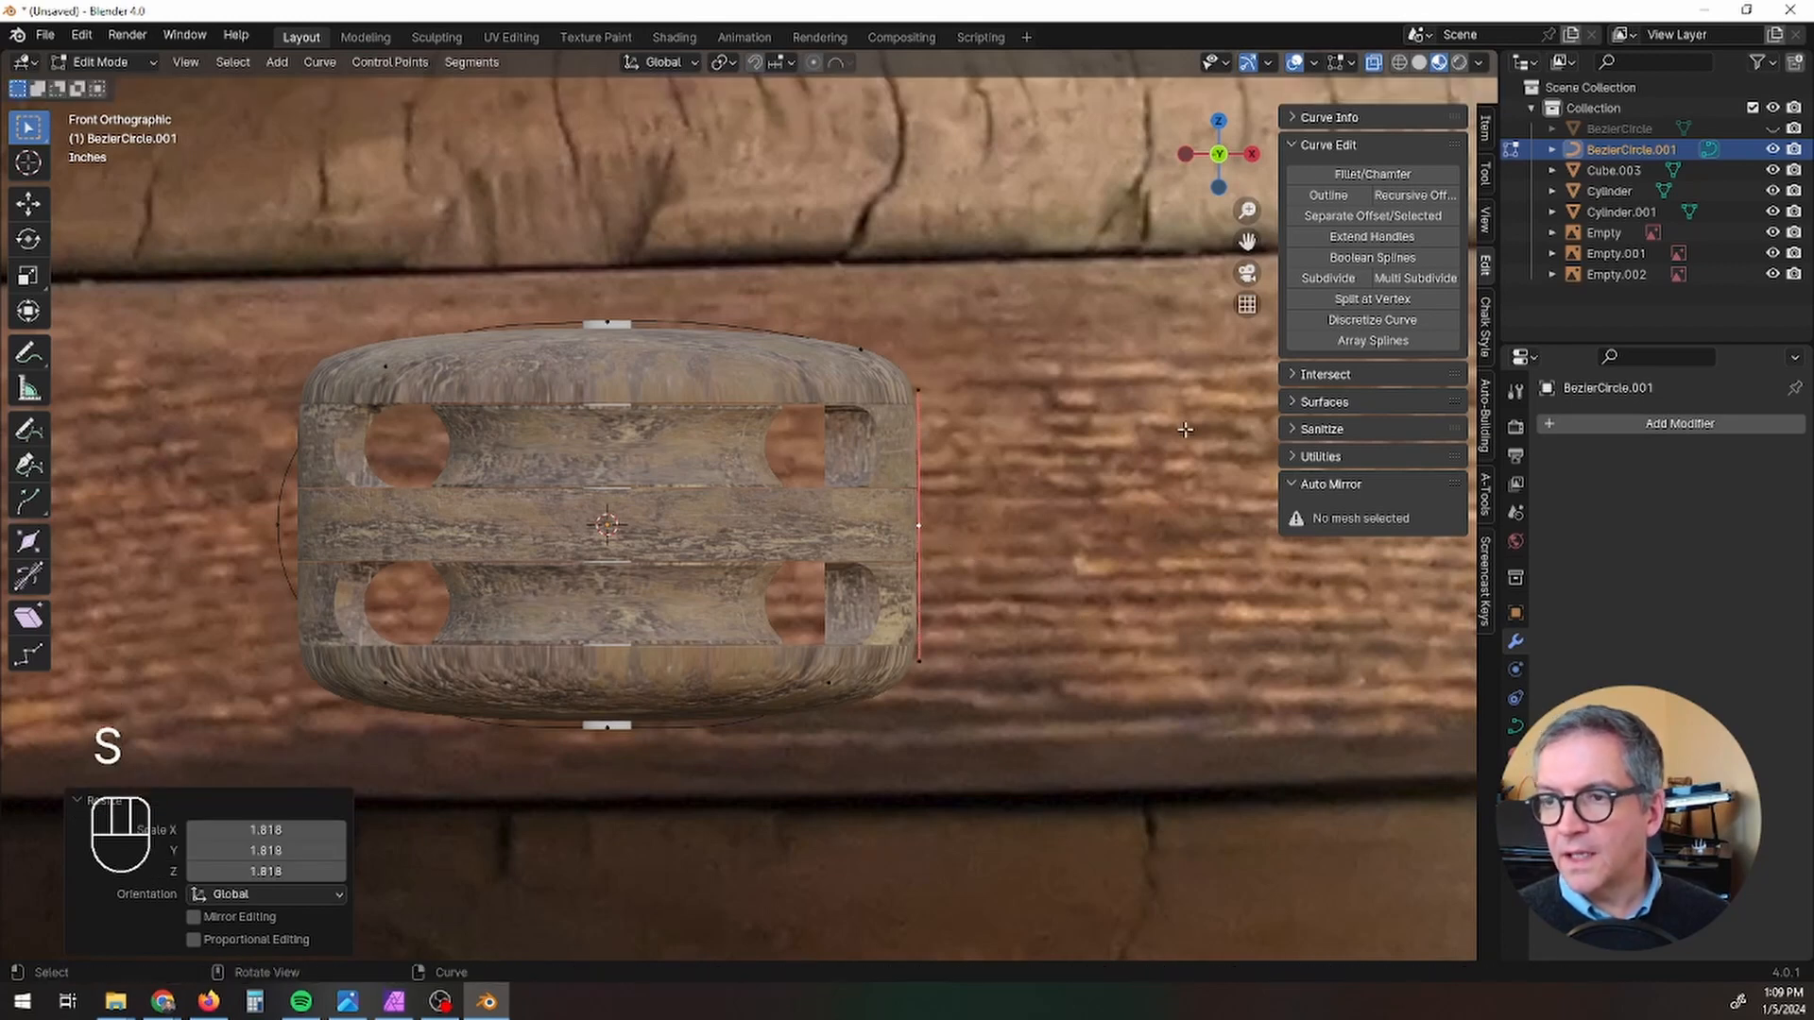
Step: In wireframe display, rotate the curve's lower-right control point by 13.6 degrees towards the block's lower shoulder
click(1399, 62)
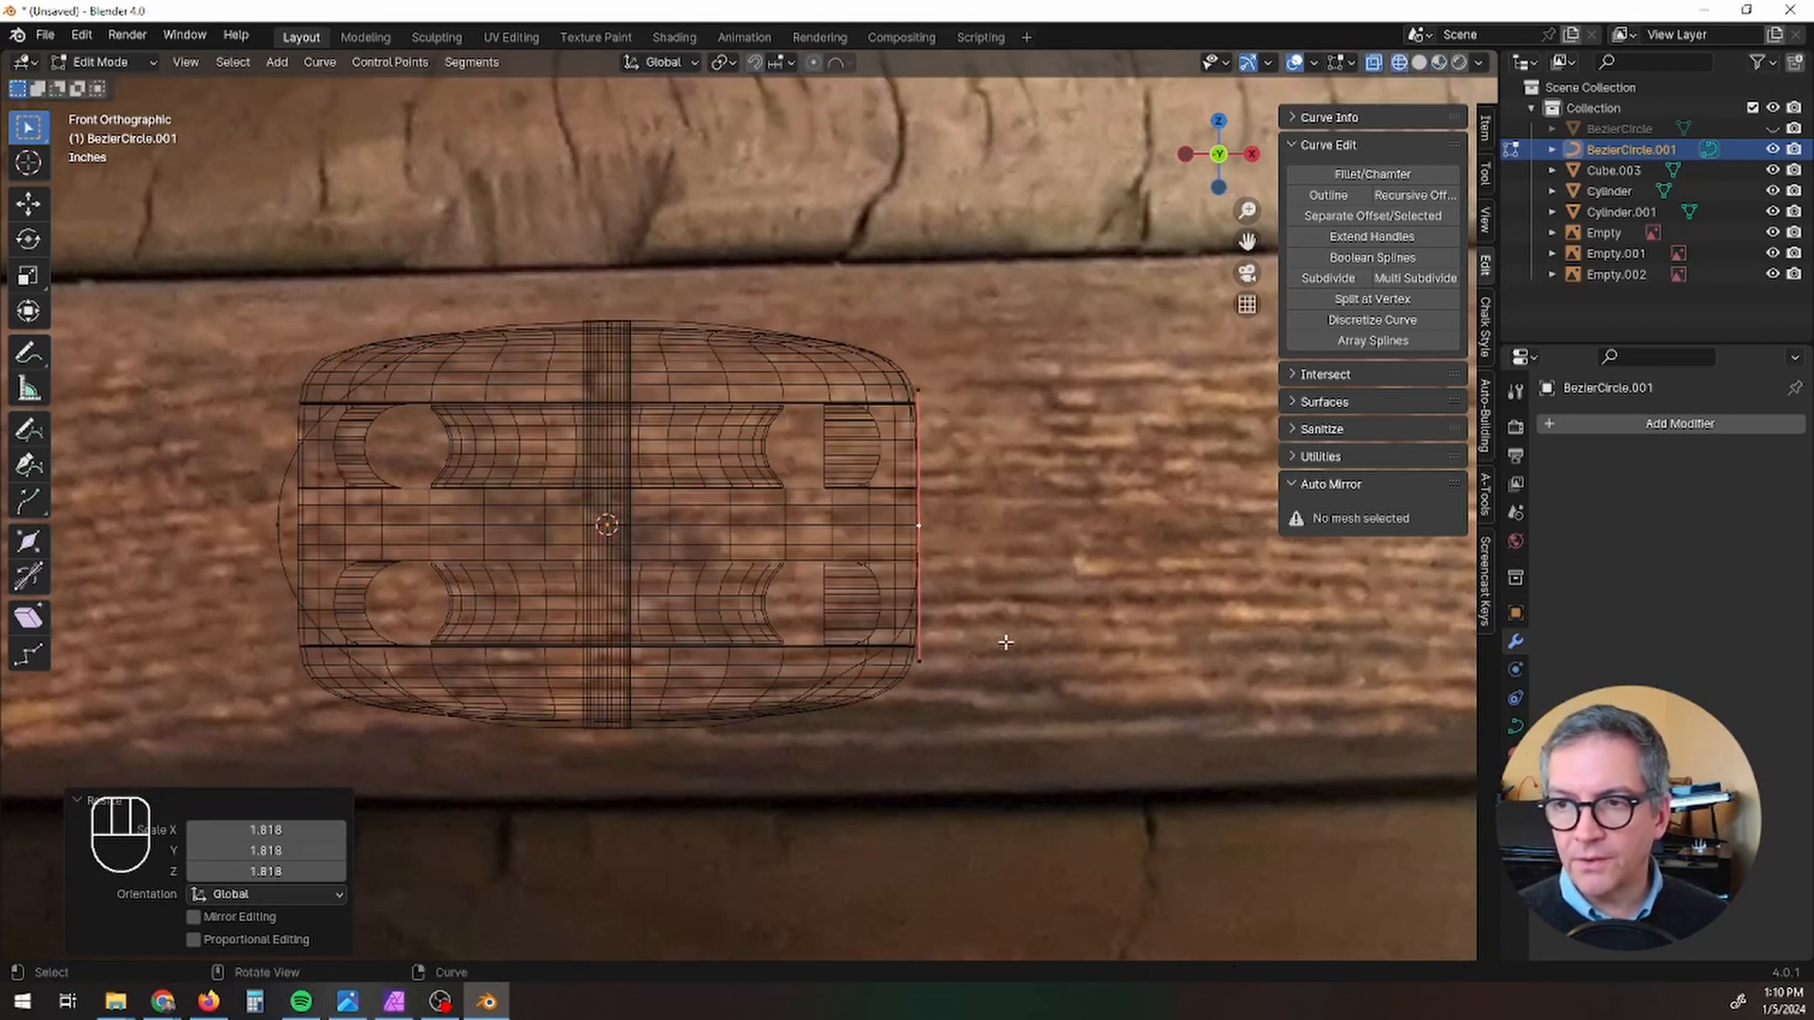
scroll(1005, 642, up, 3)
scroll(1106, 623, down, 2)
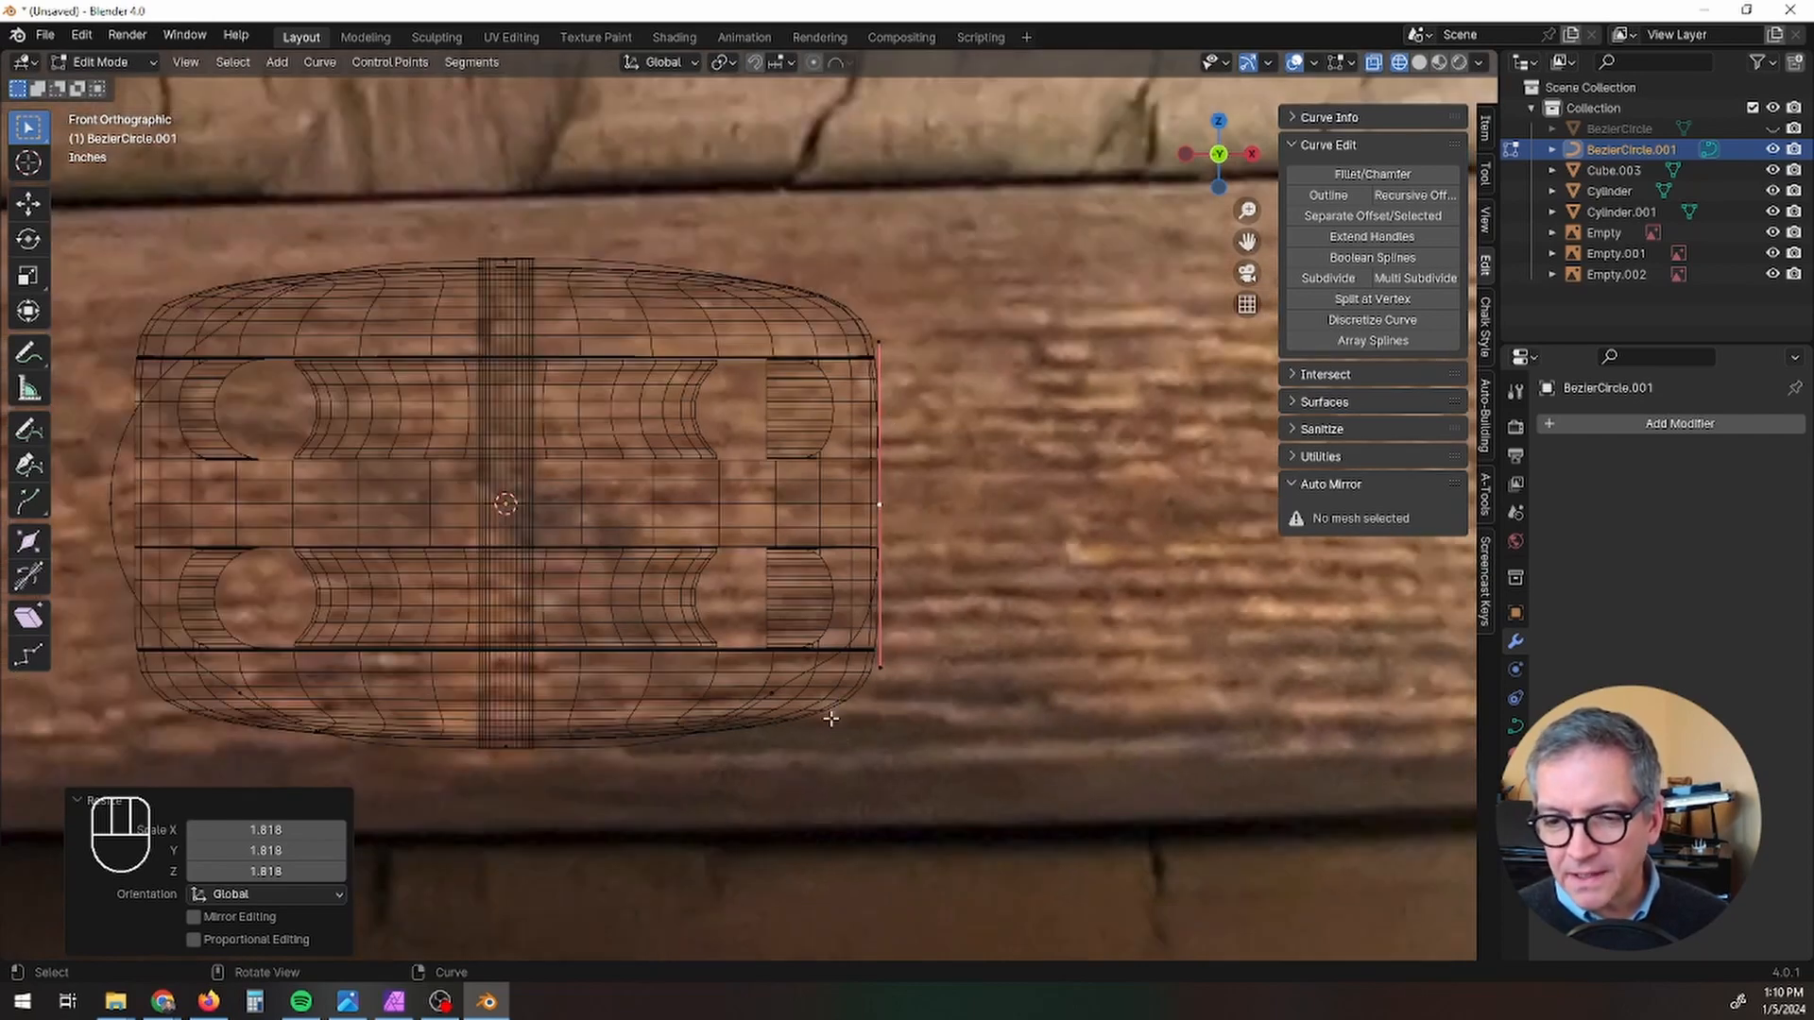
click(782, 694)
key(r)
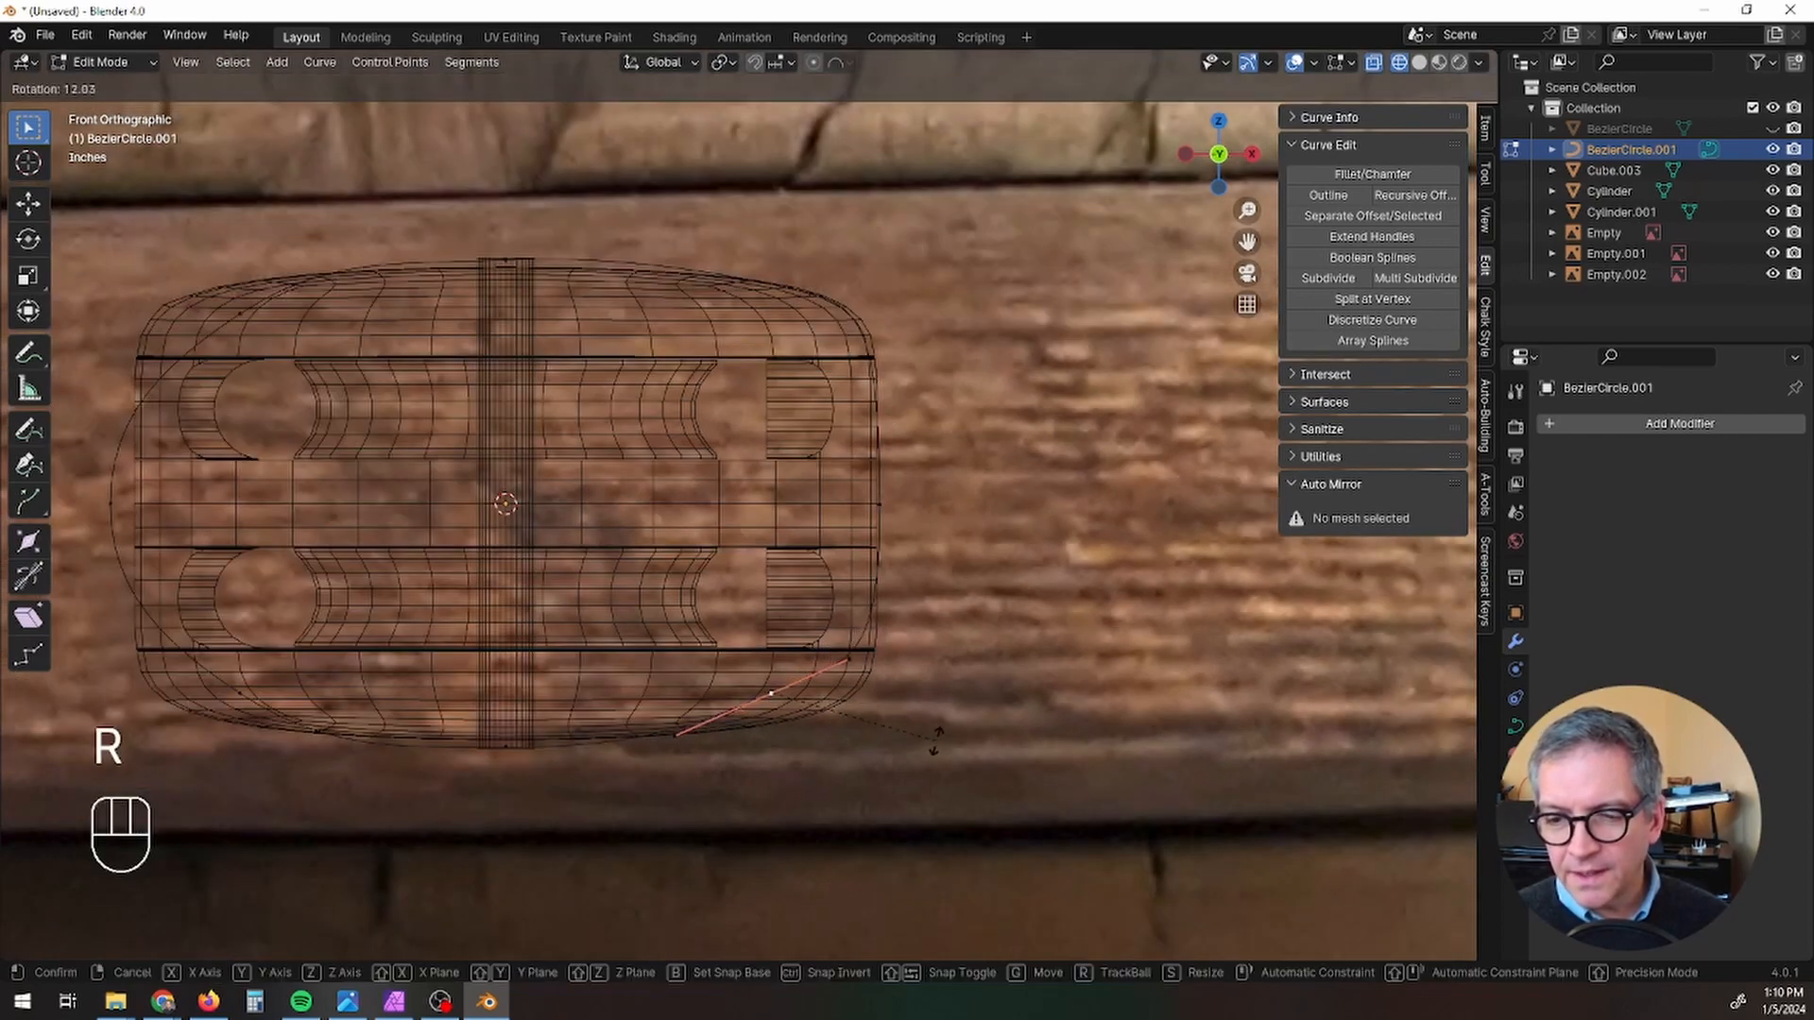
click(936, 732)
Step: Move the lower-right control point about 0.434 inches outward and 0.238 inches down, scale its handles, and leave Edit Mode
key(g)
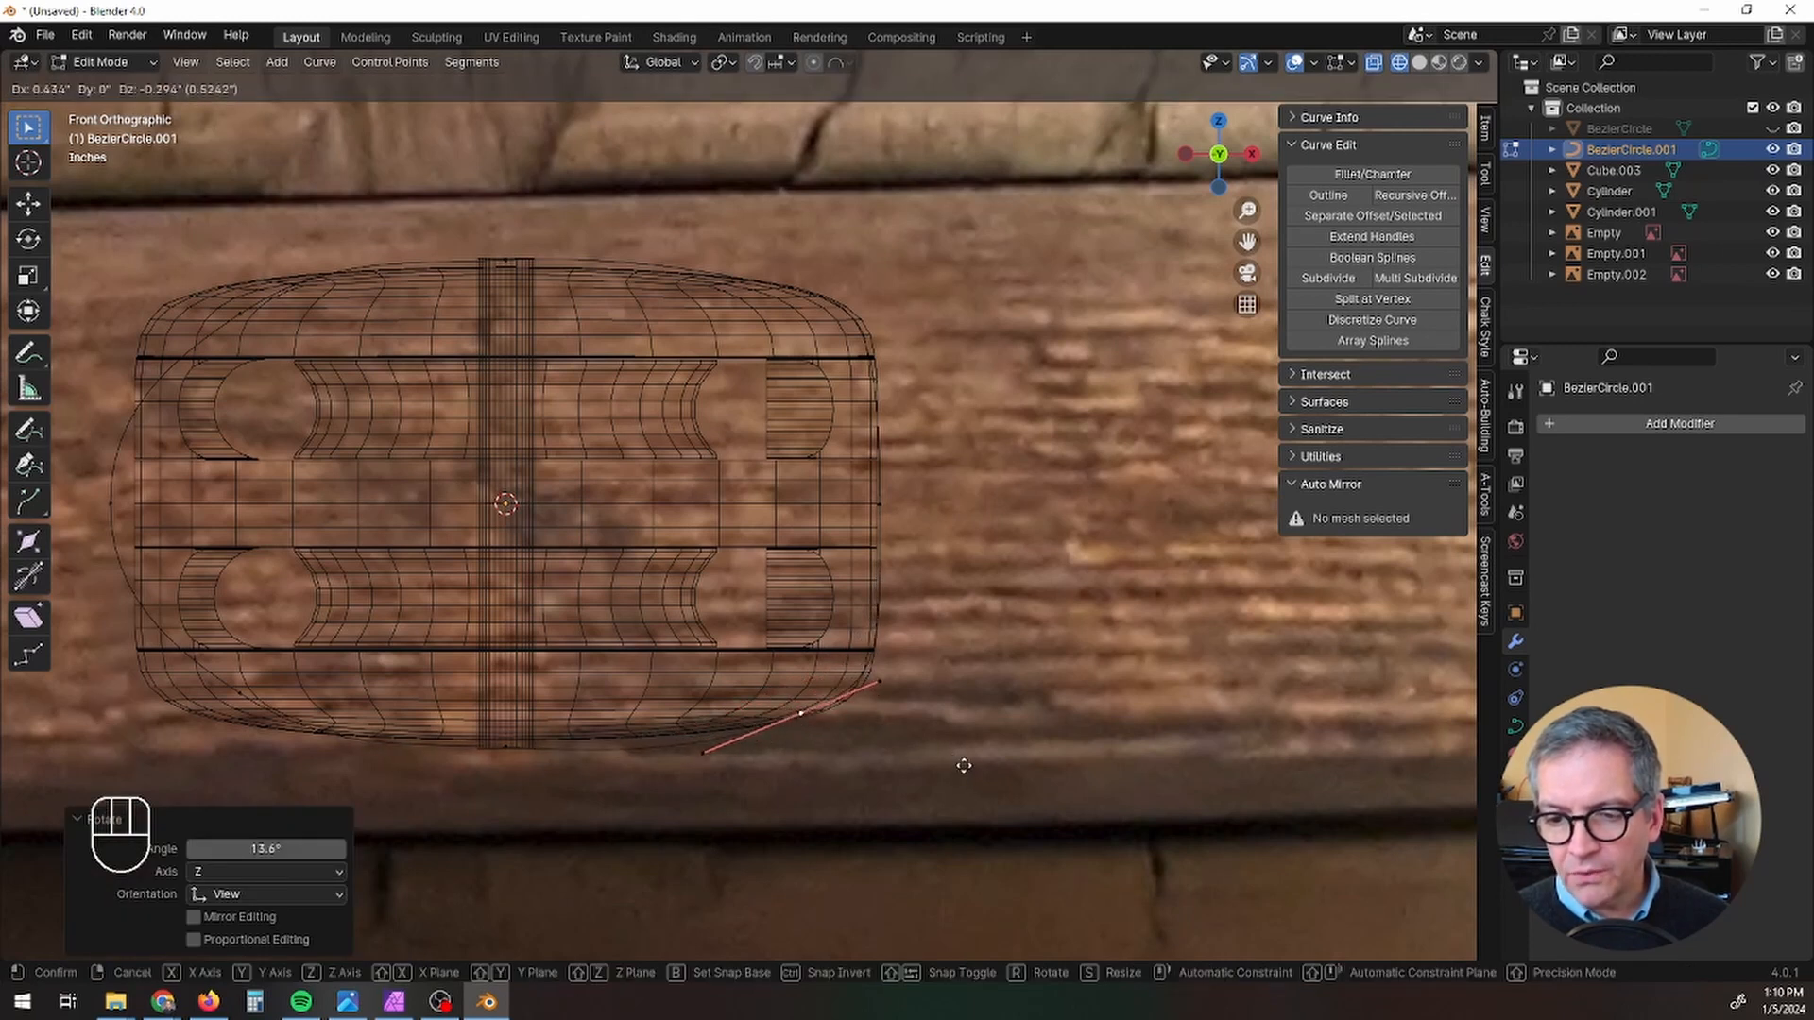
click(963, 761)
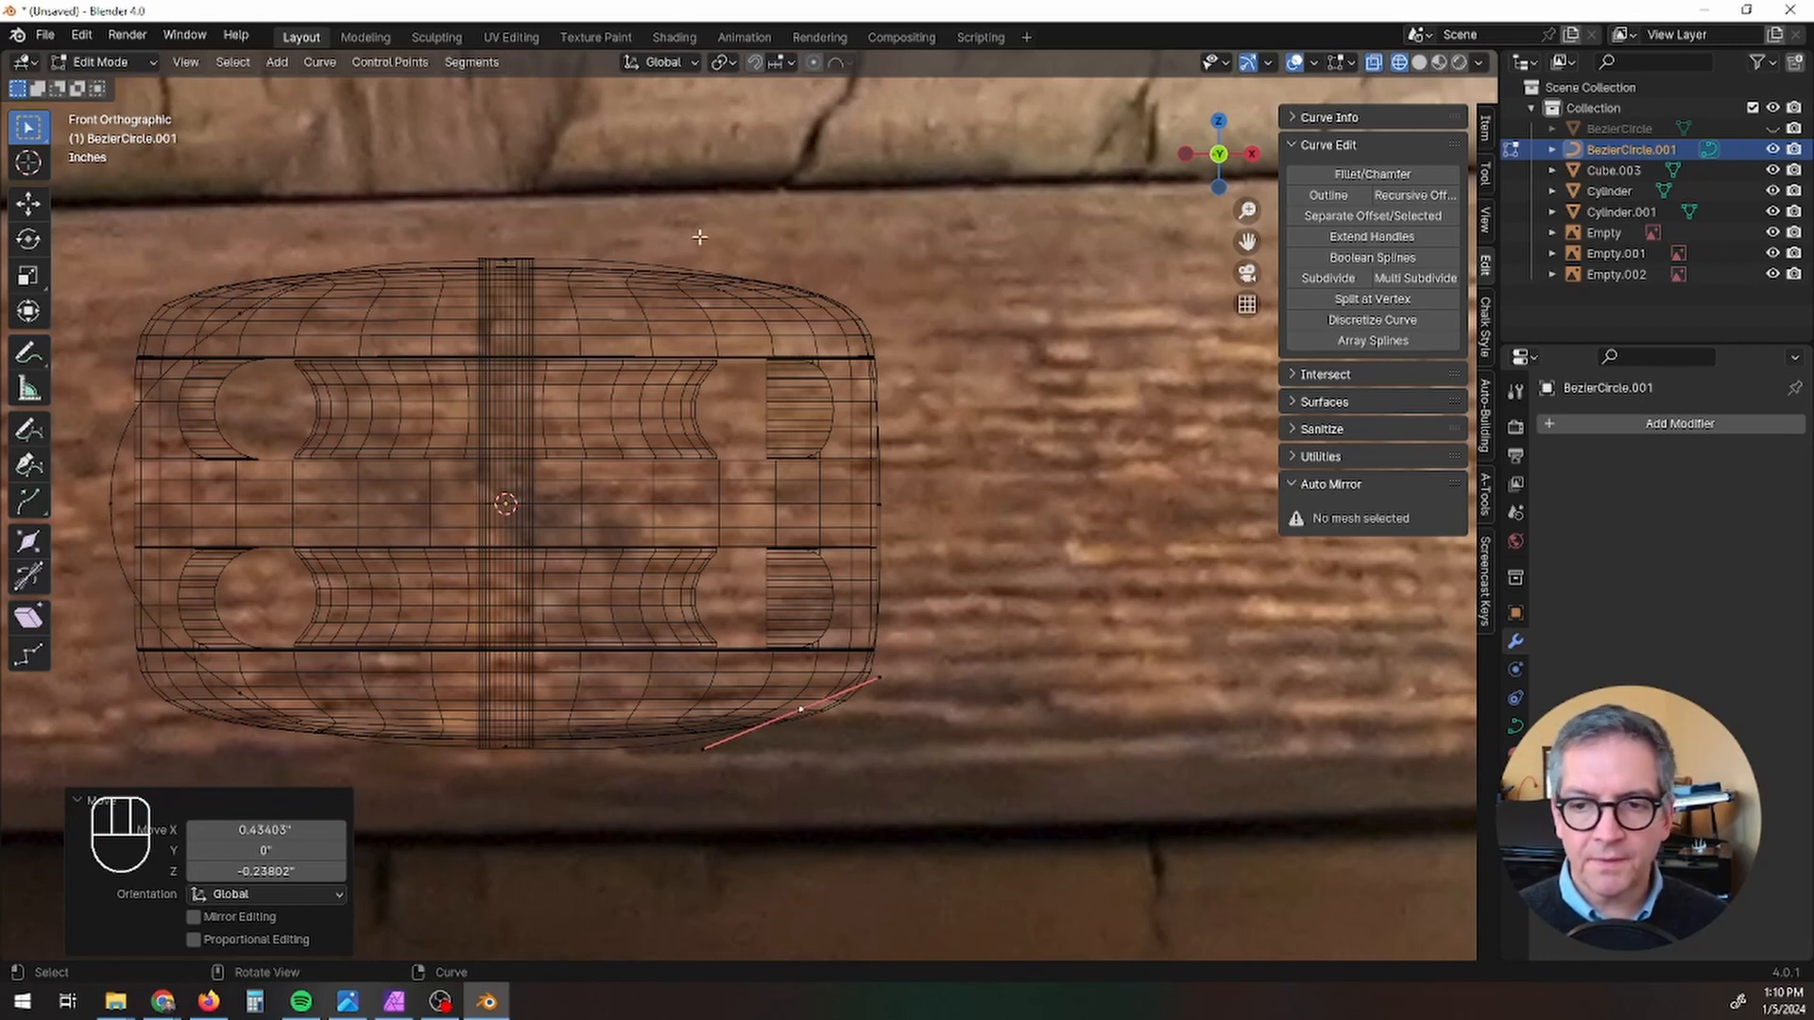
key(s)
key(Tab)
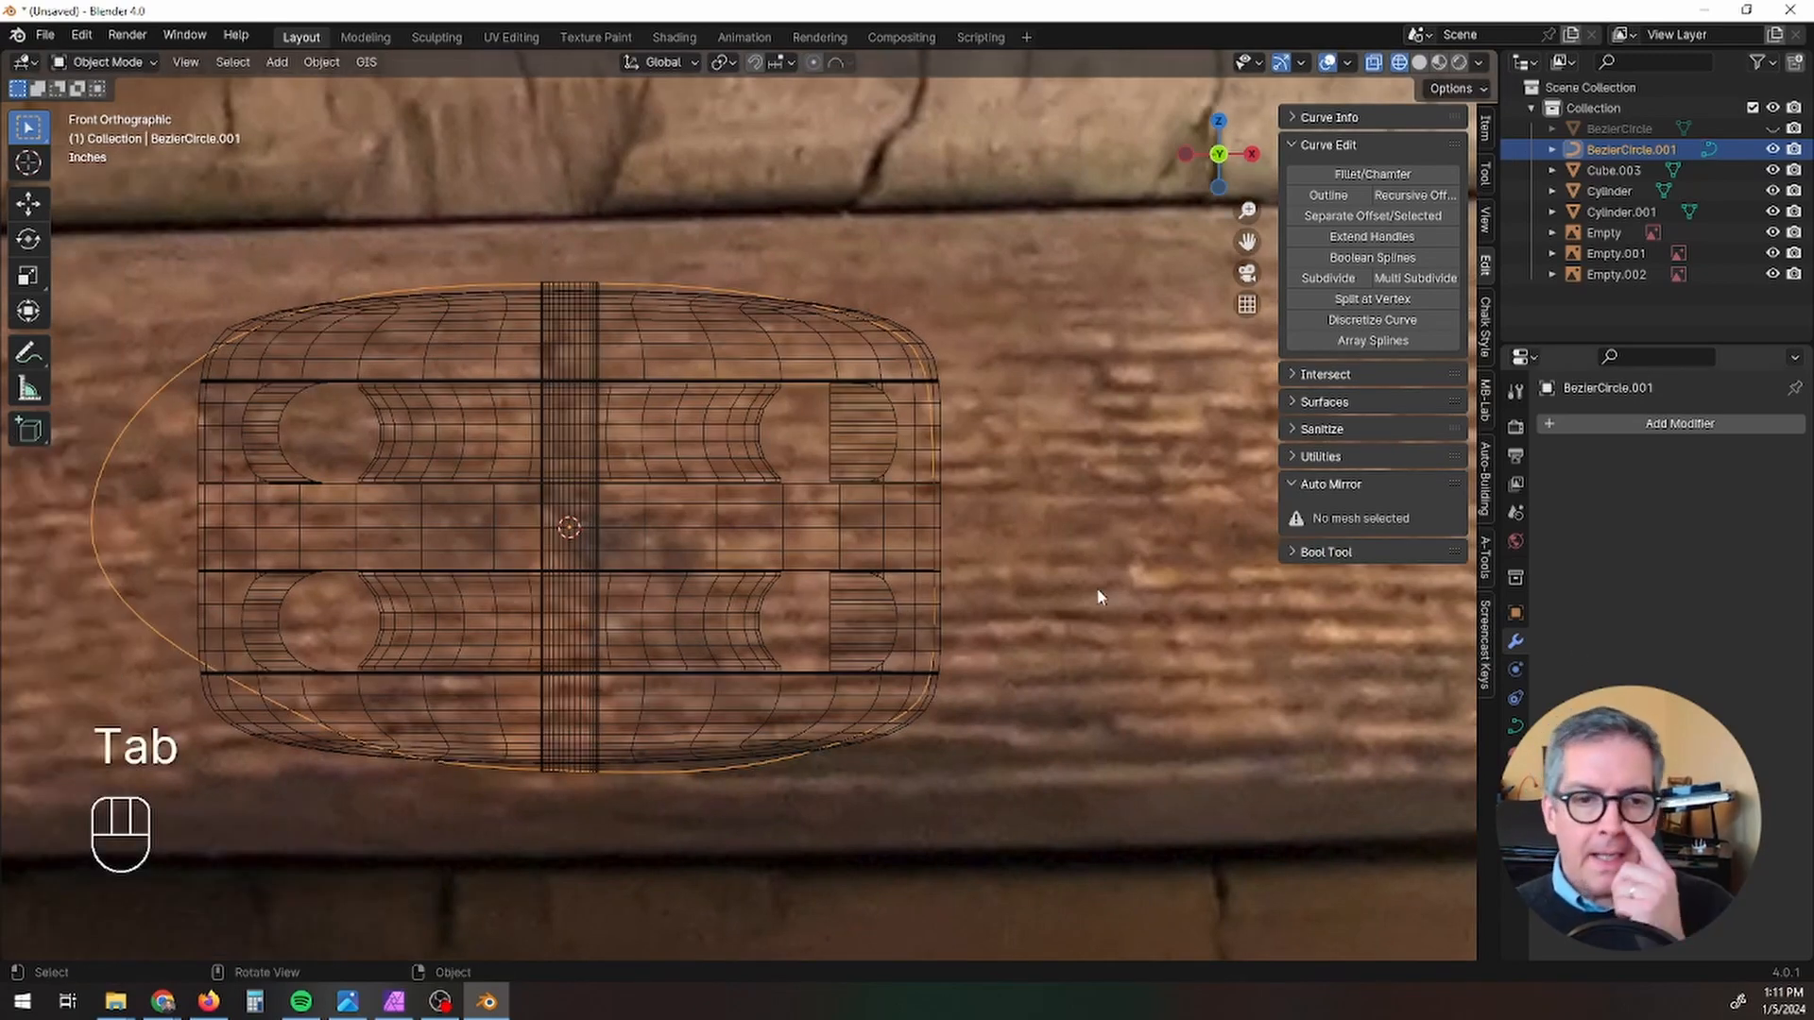
Step: Give the Bezier curve a round bevel with a depth of 0.714 inches
middle_drag(1097, 593, 395, 301)
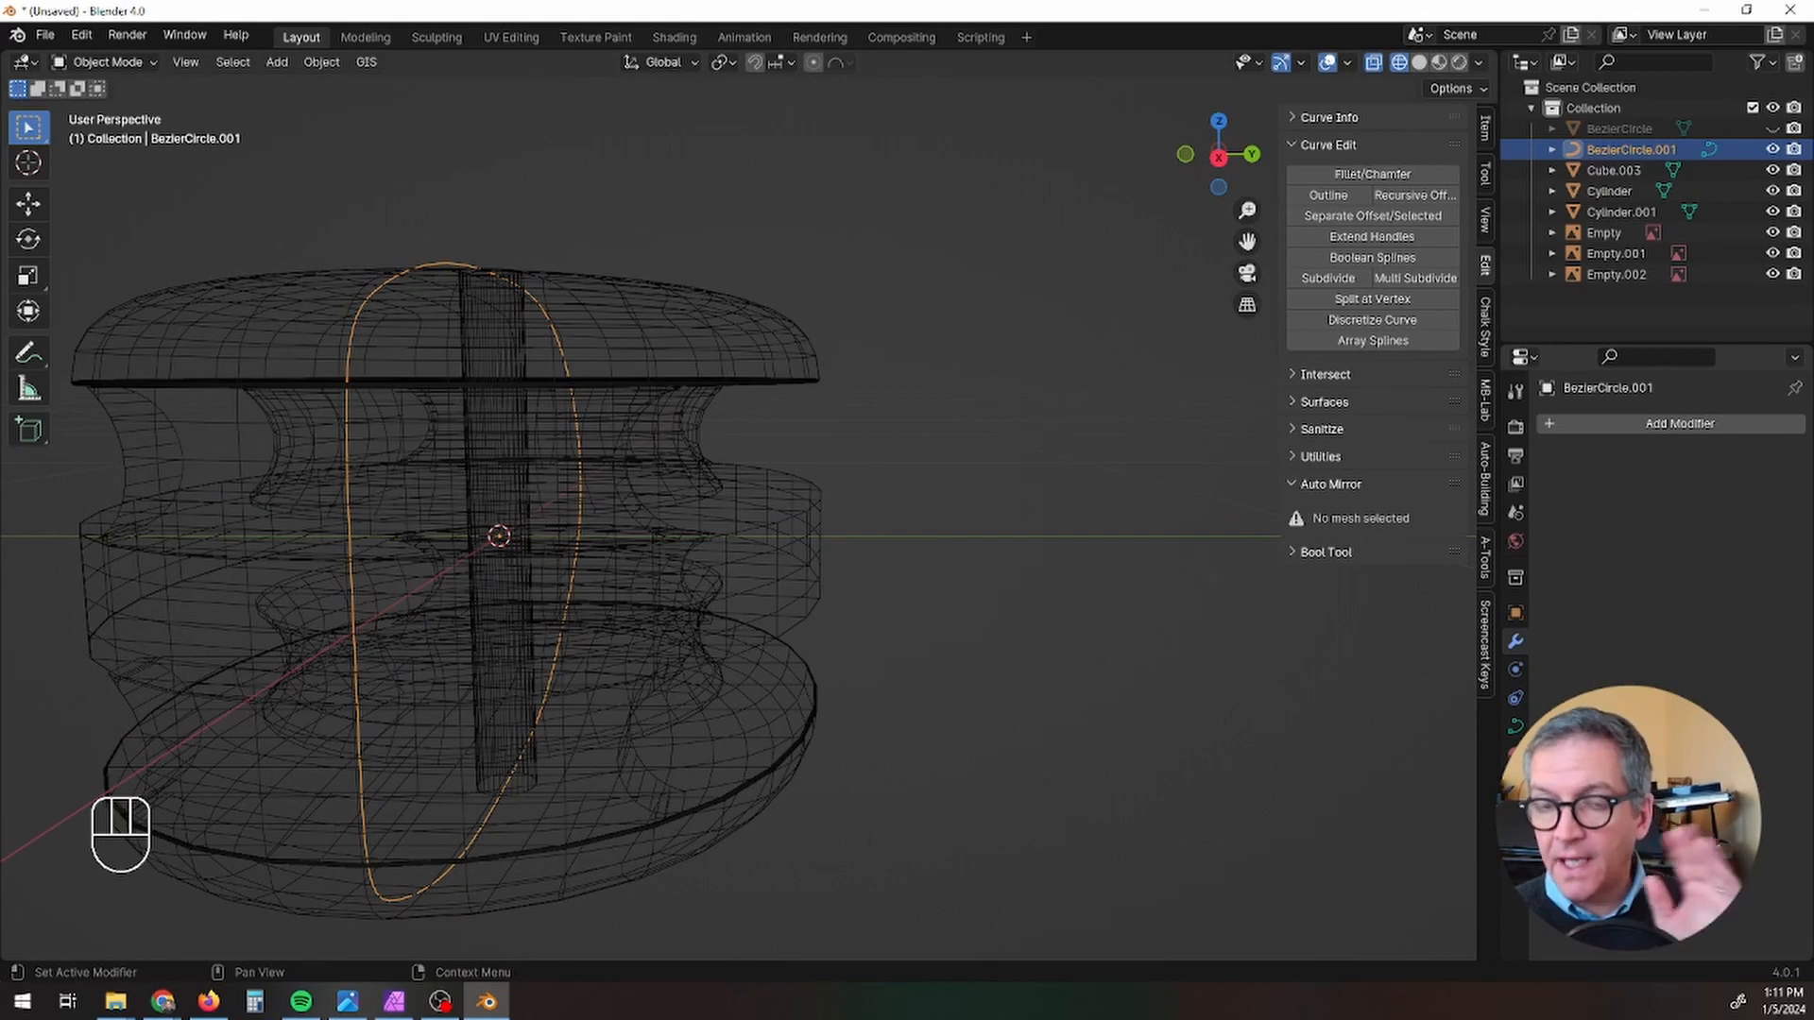
click(1516, 731)
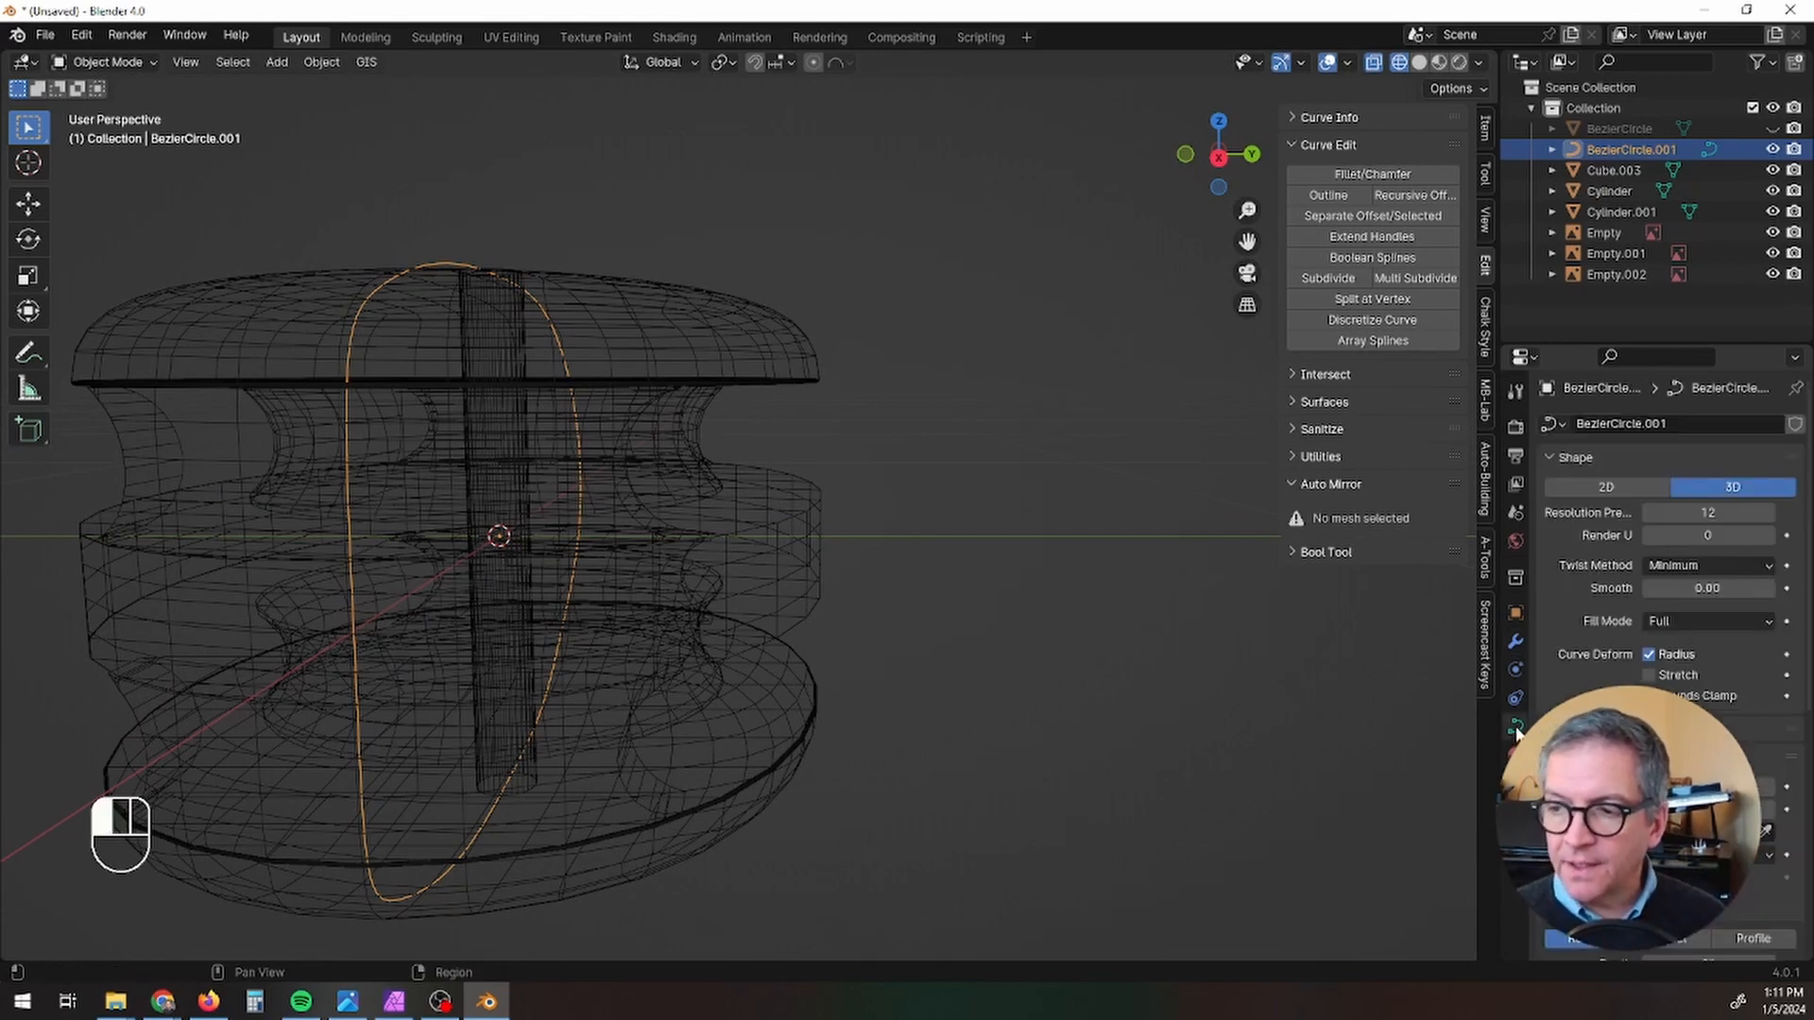
scroll(1767, 748, down, 4)
scroll(1767, 748, down, 1)
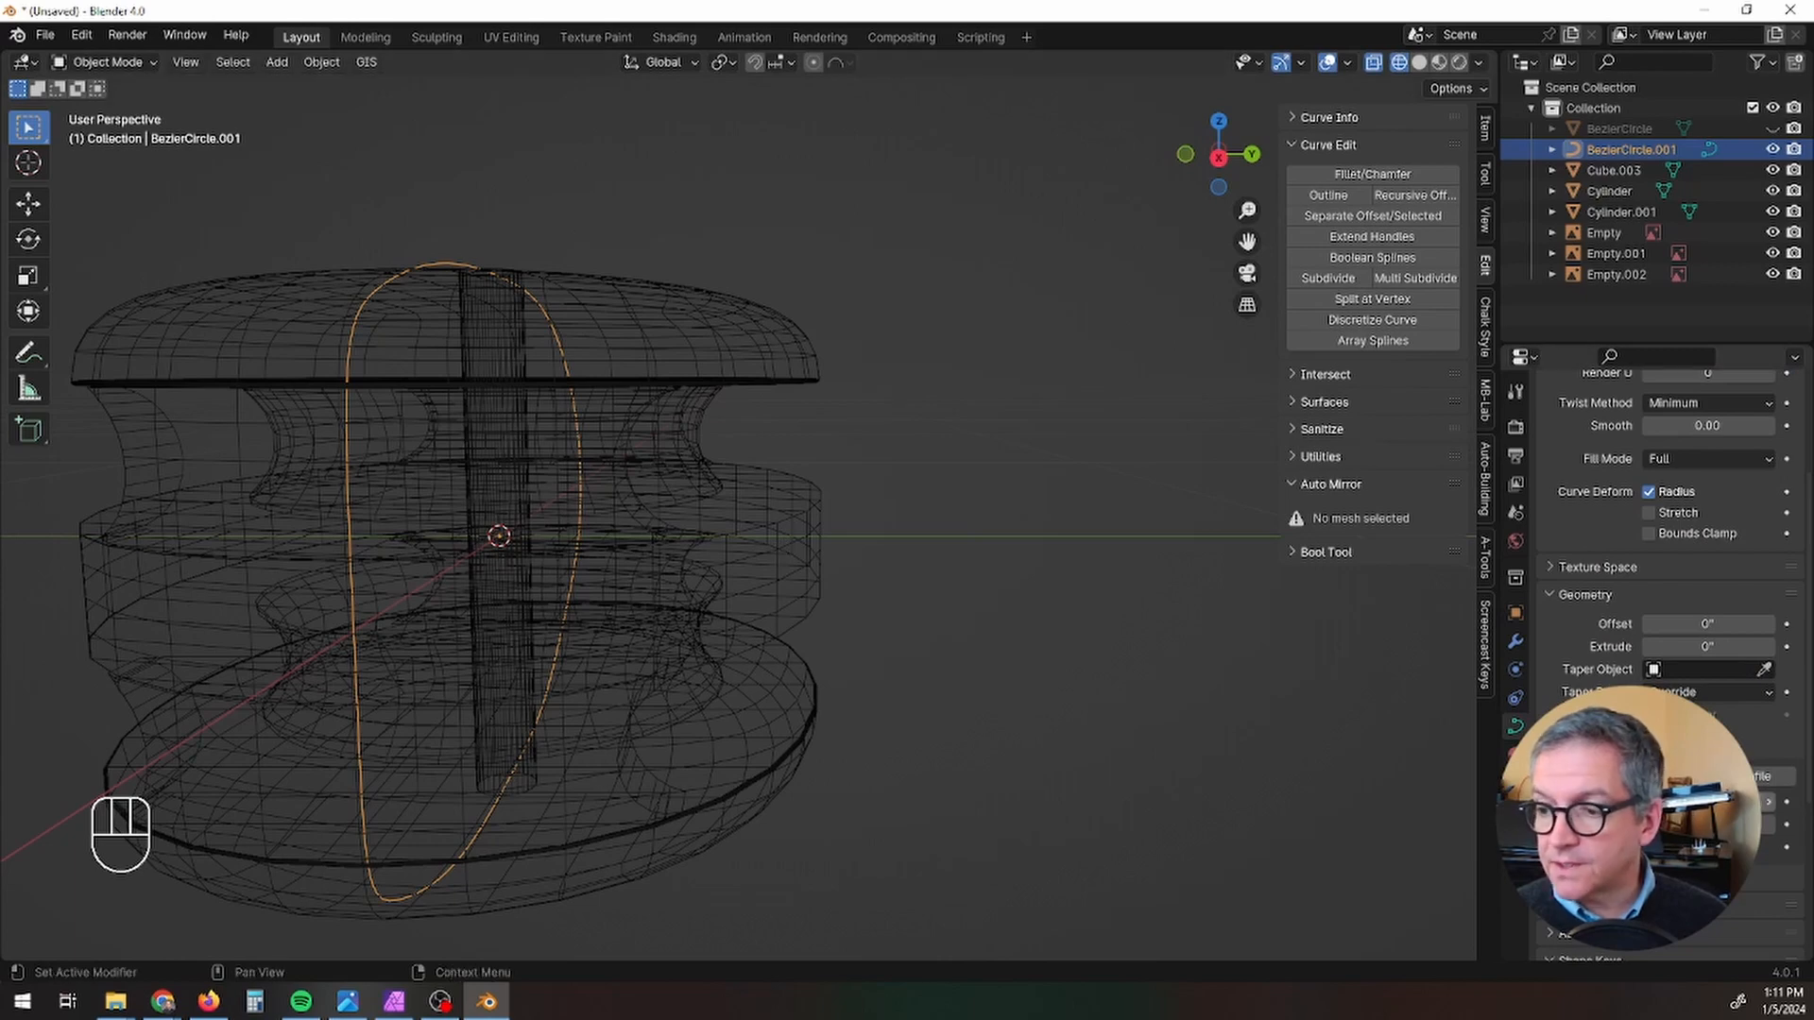
drag(1707, 802, 1770, 803)
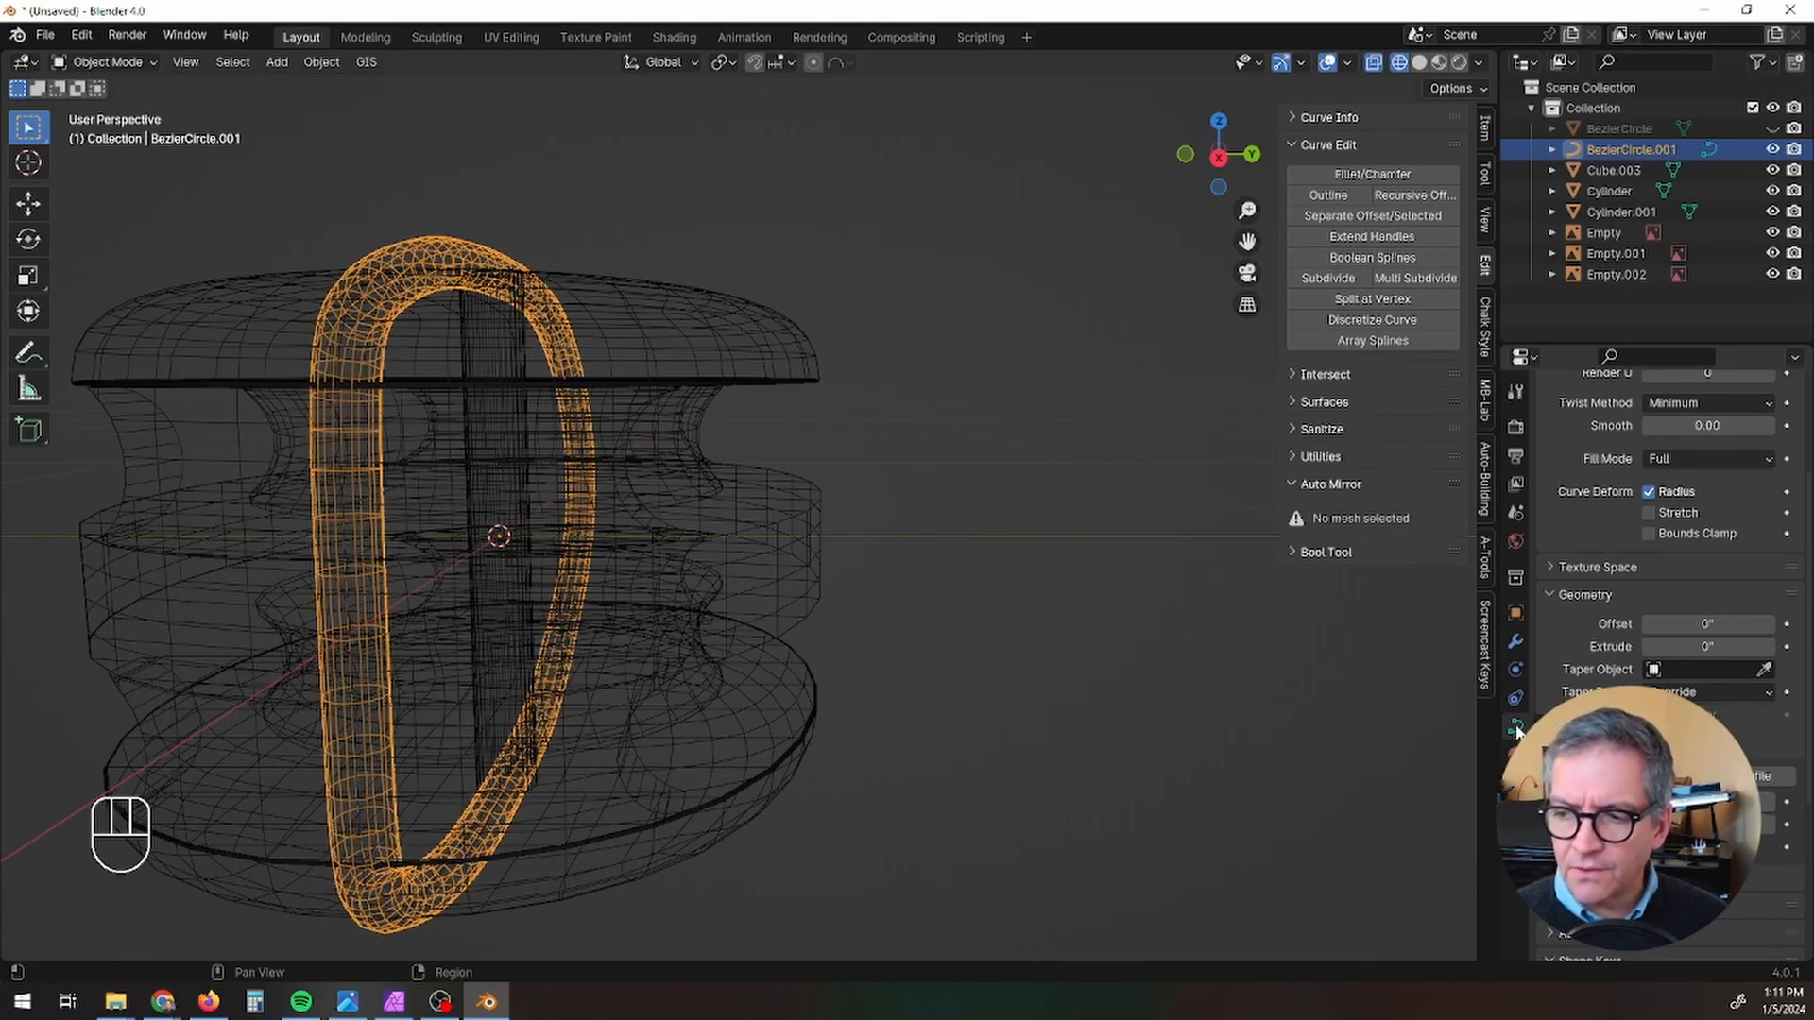
click(1546, 596)
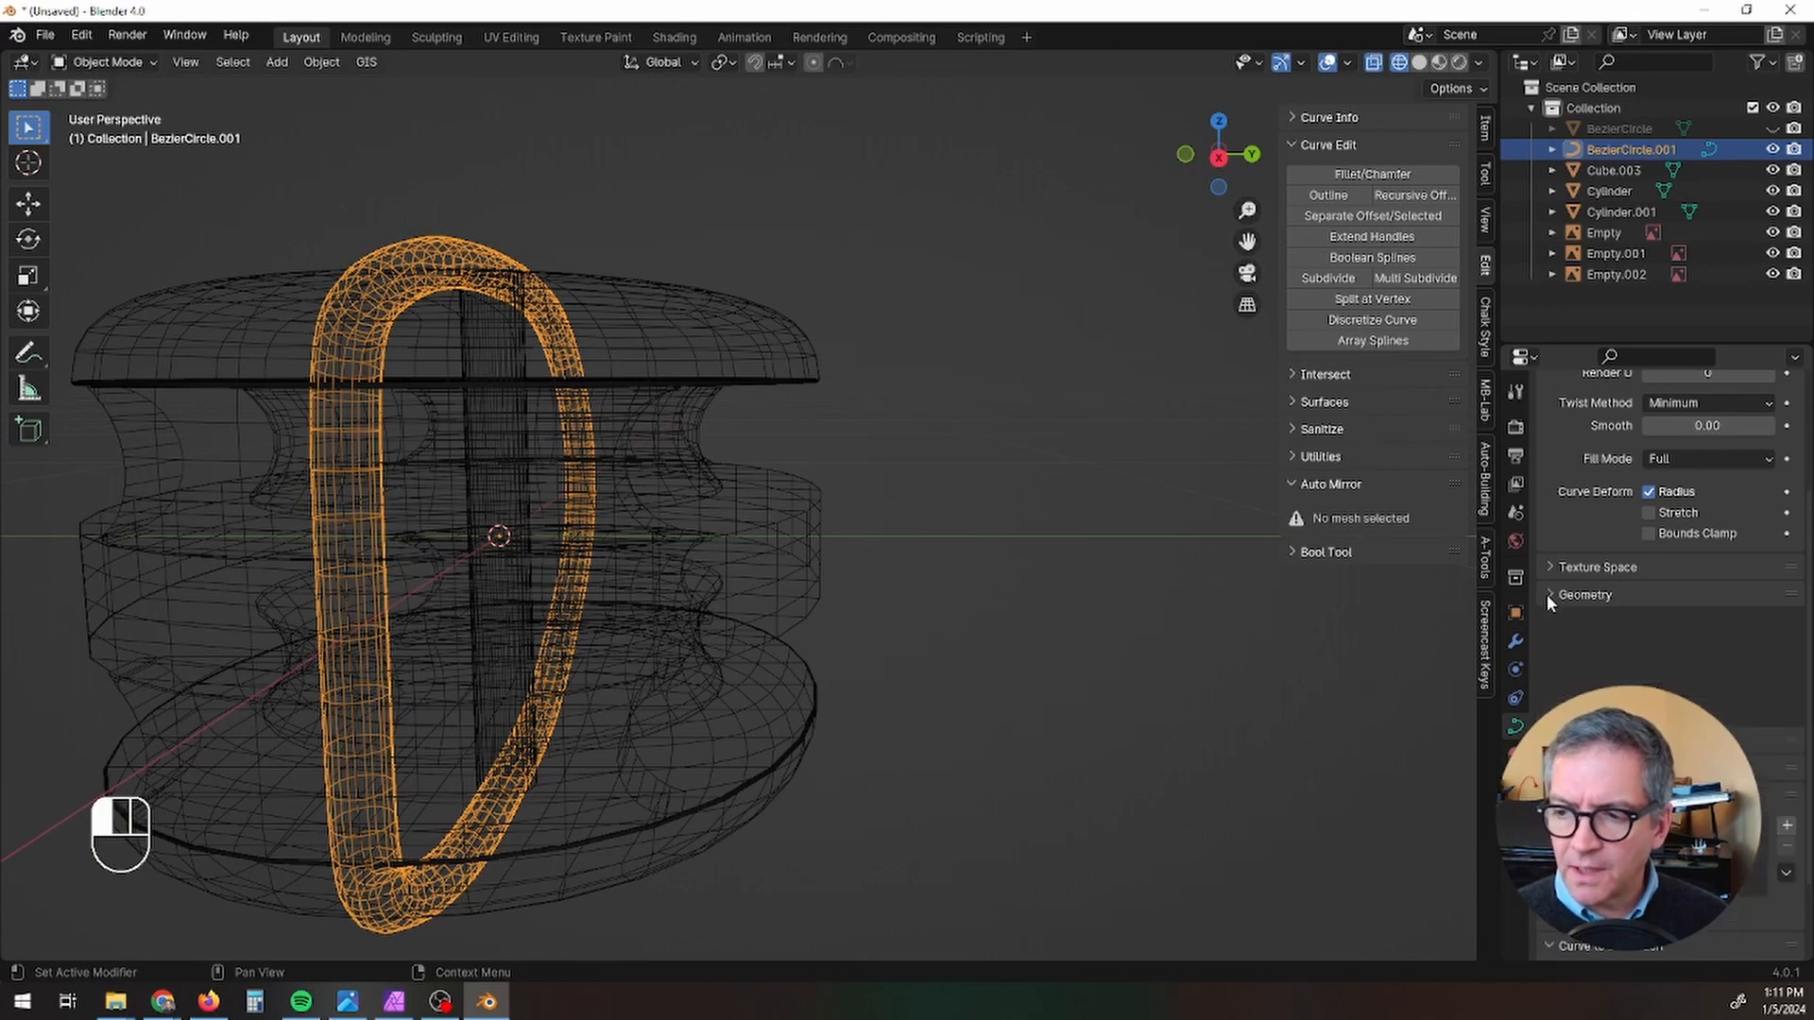
click(1547, 595)
scroll(1552, 608, down, 2)
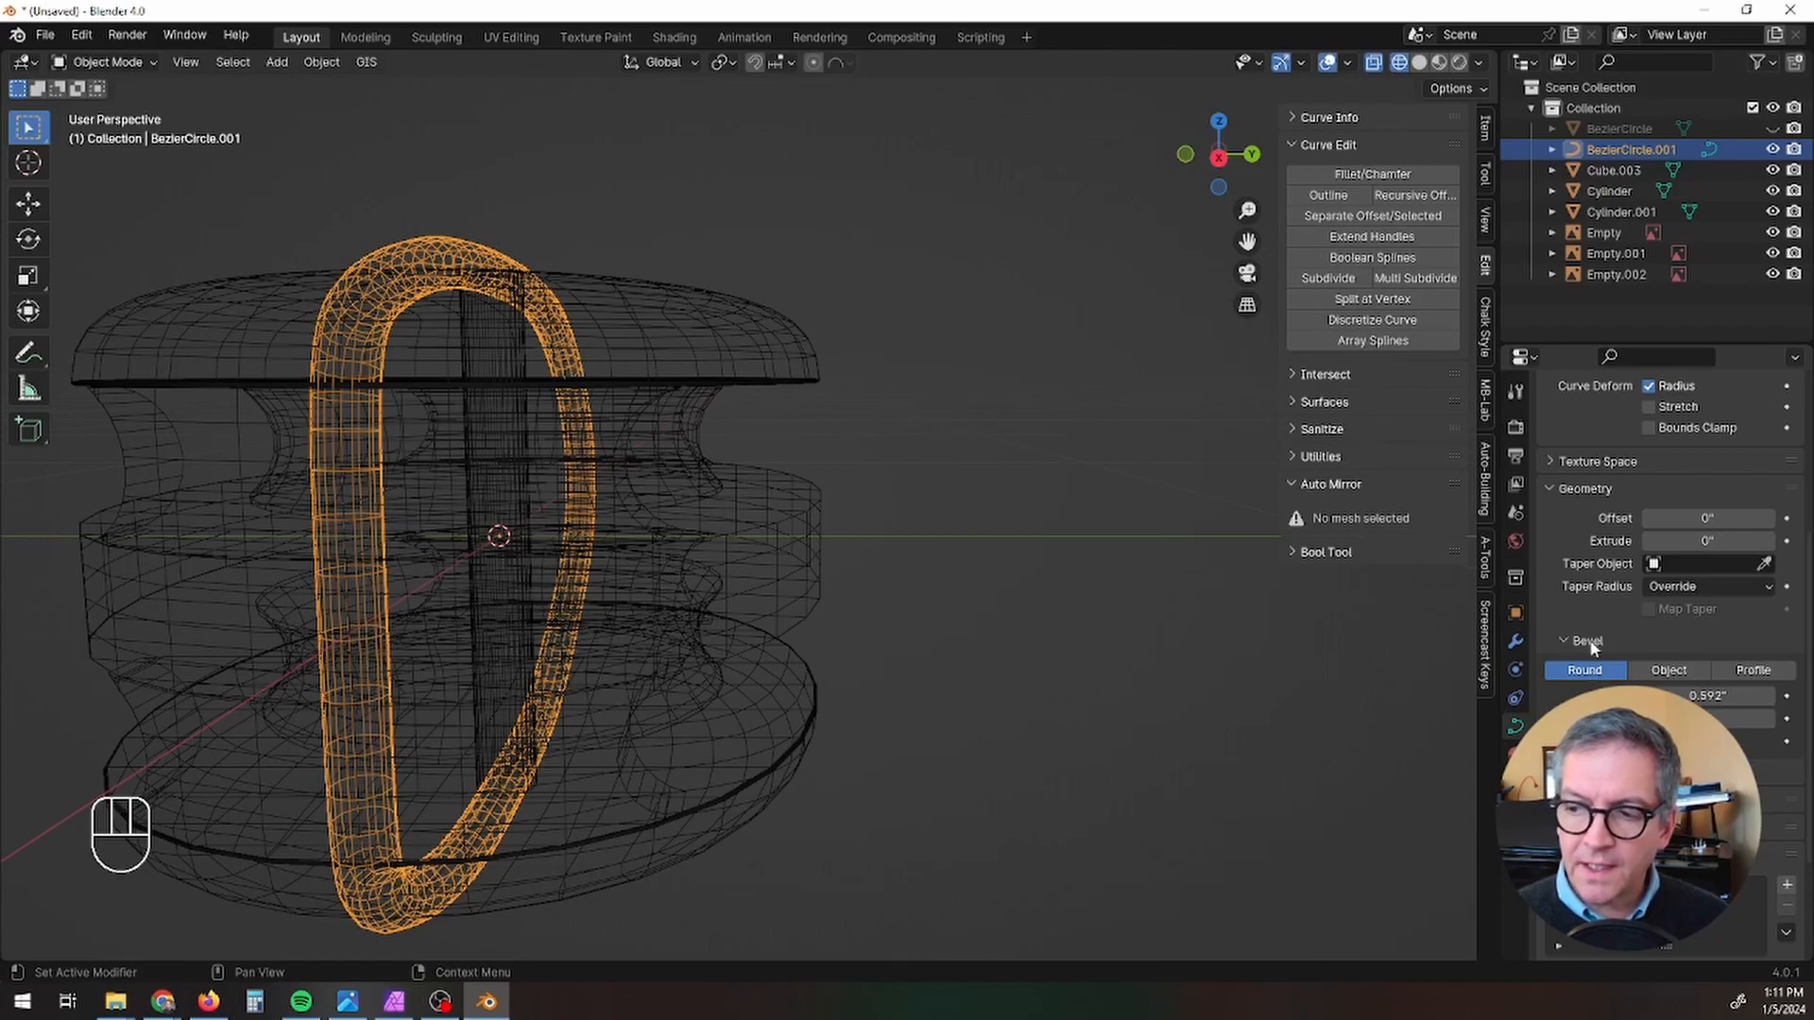
middle_drag(907, 615, 877, 722)
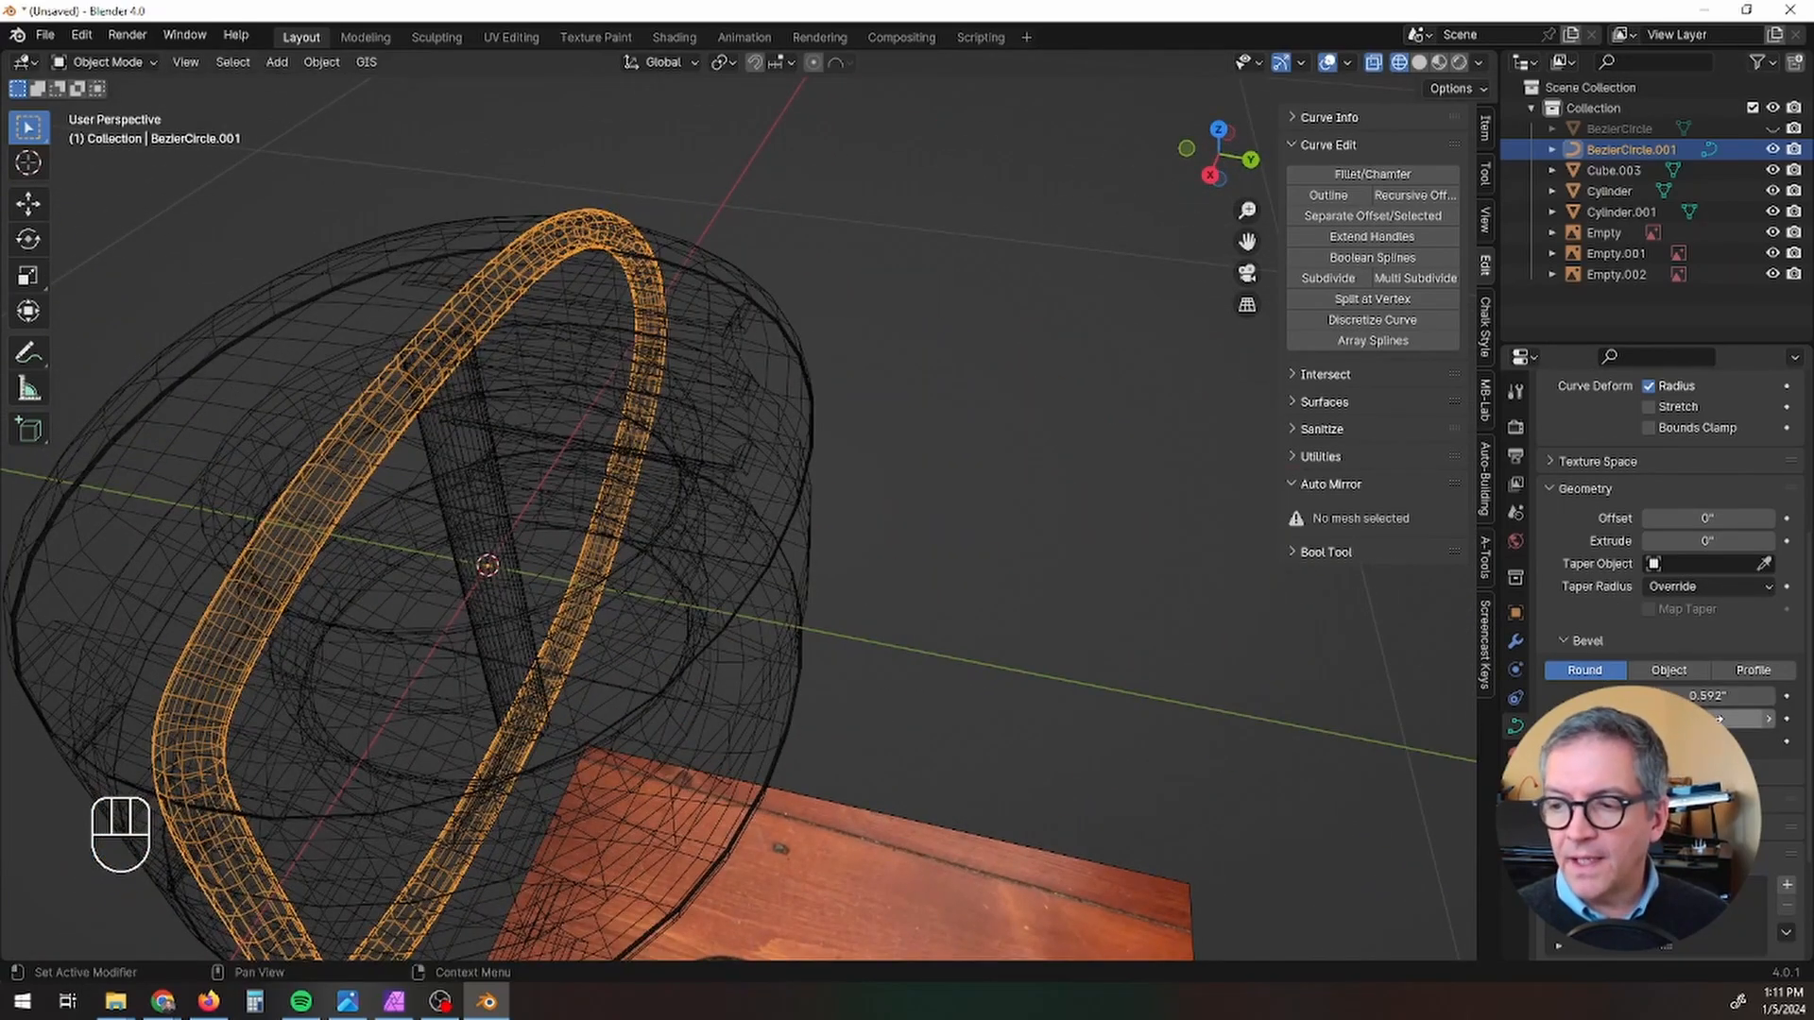
drag(1710, 696, 1747, 697)
Step: In Edit Mode, select the upper-right and right-middle control points together and raise their mean radius to about 1.48
scroll(968, 711, down, 6)
shift+middle_drag(966, 708, 862, 397)
scroll(997, 401, up, 5)
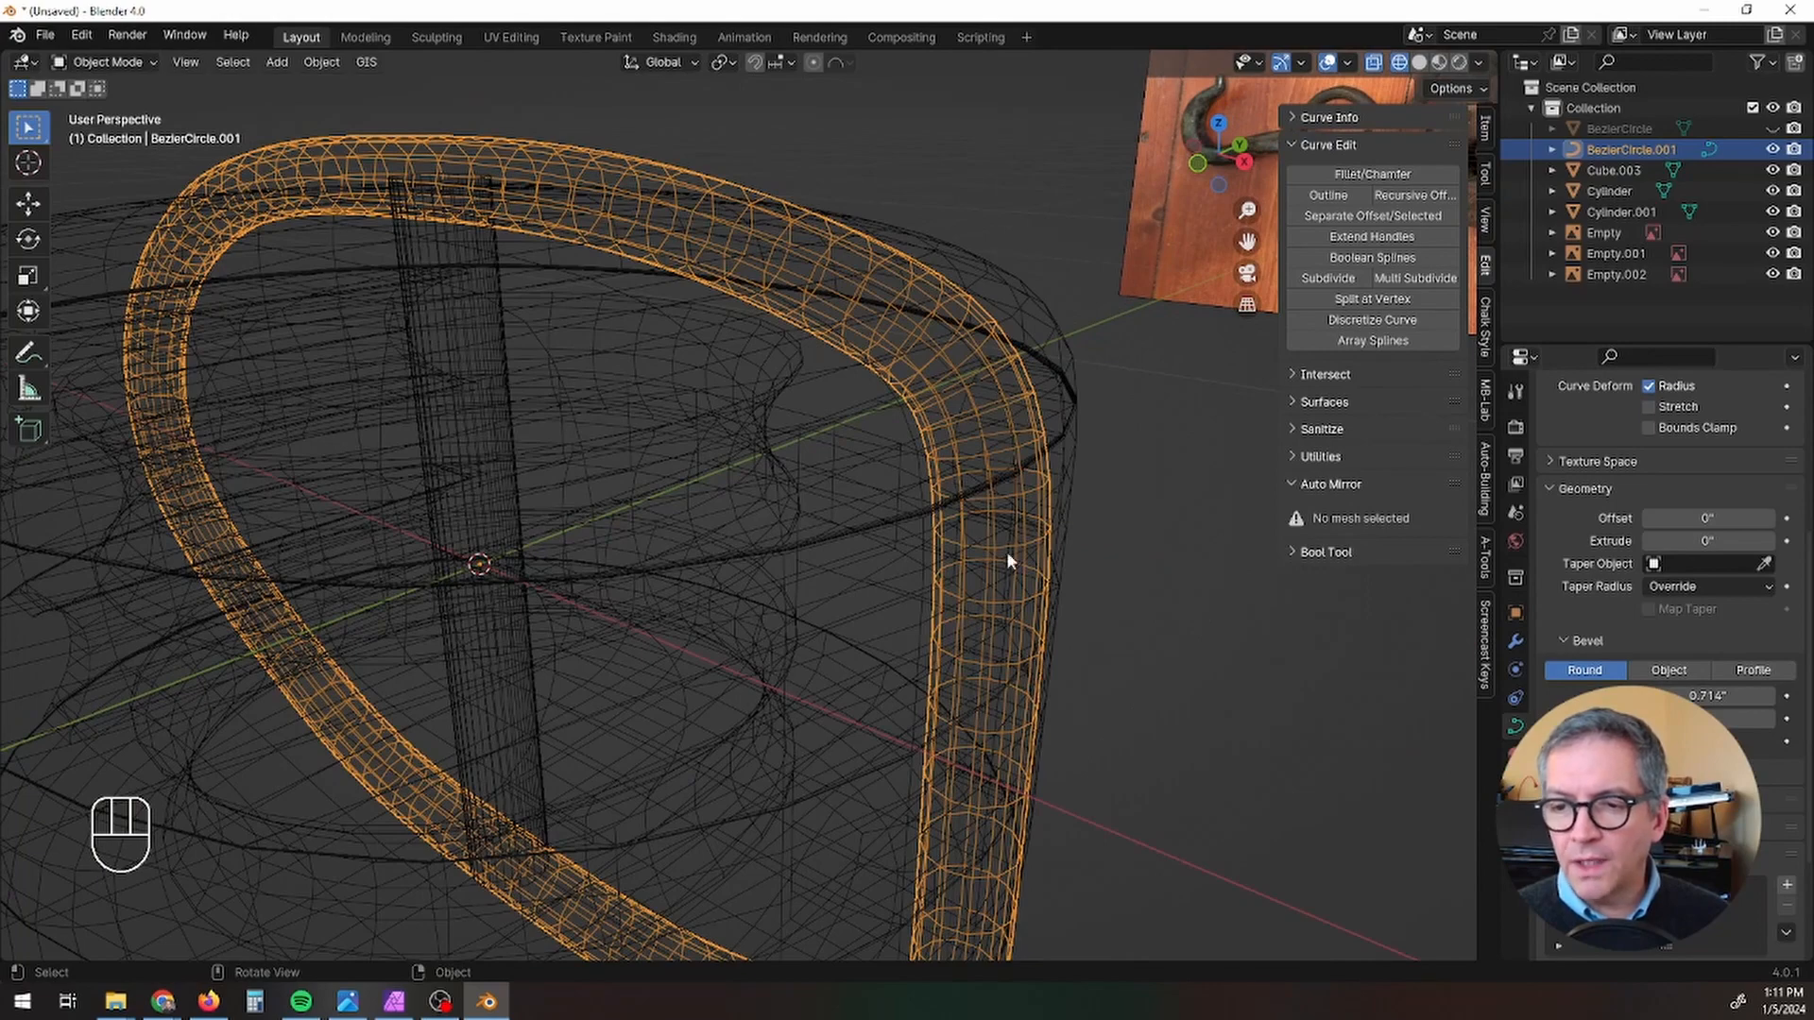
key(Tab)
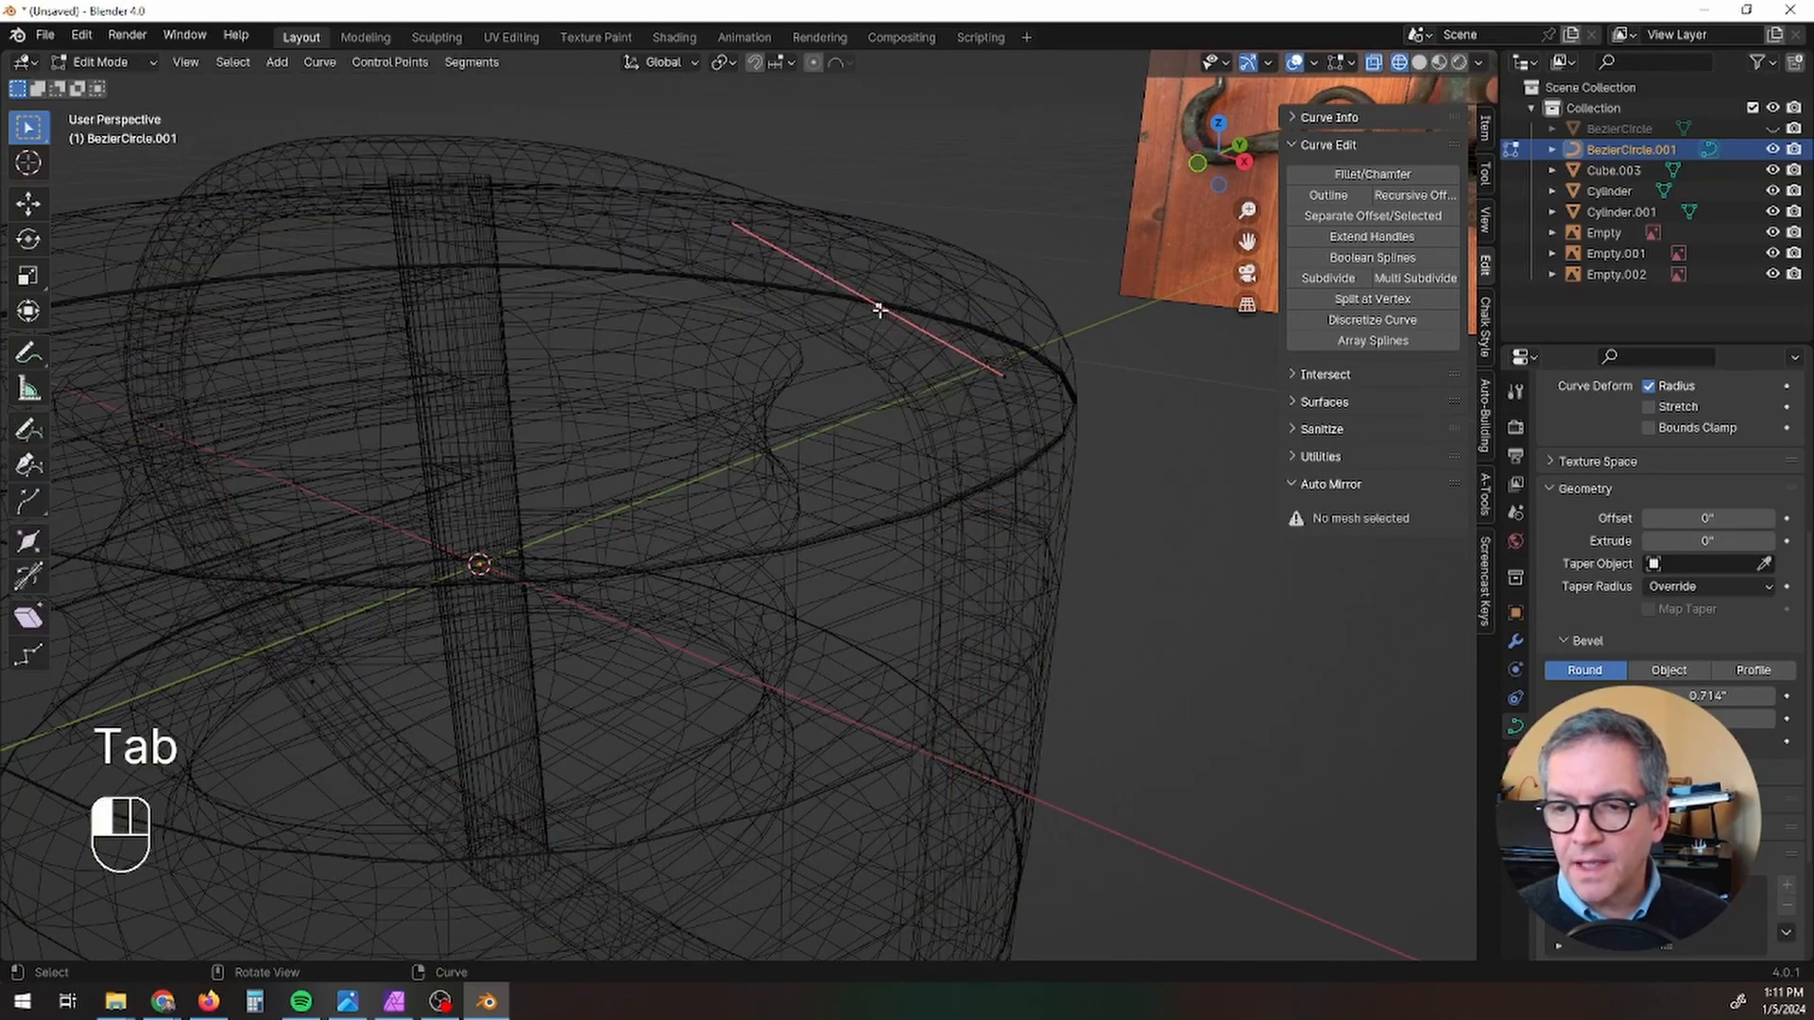
shift+middle_drag(1038, 780, 1015, 598)
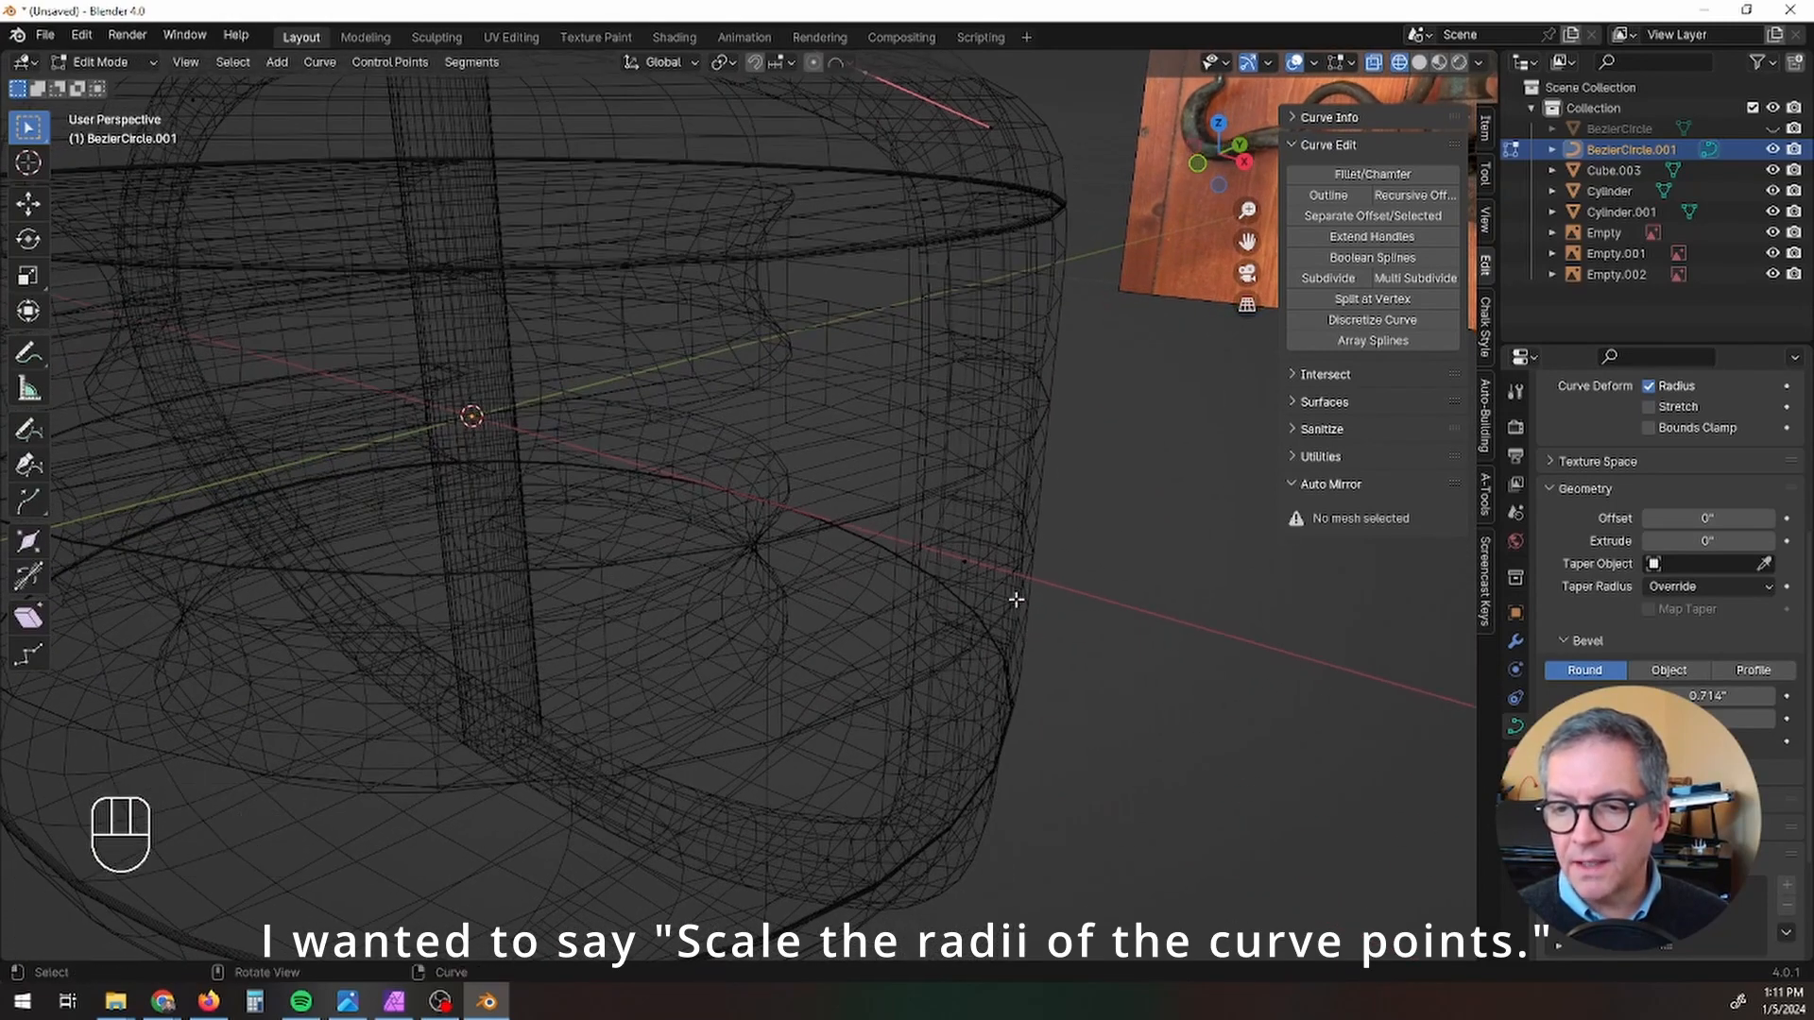
shift+click(962, 559)
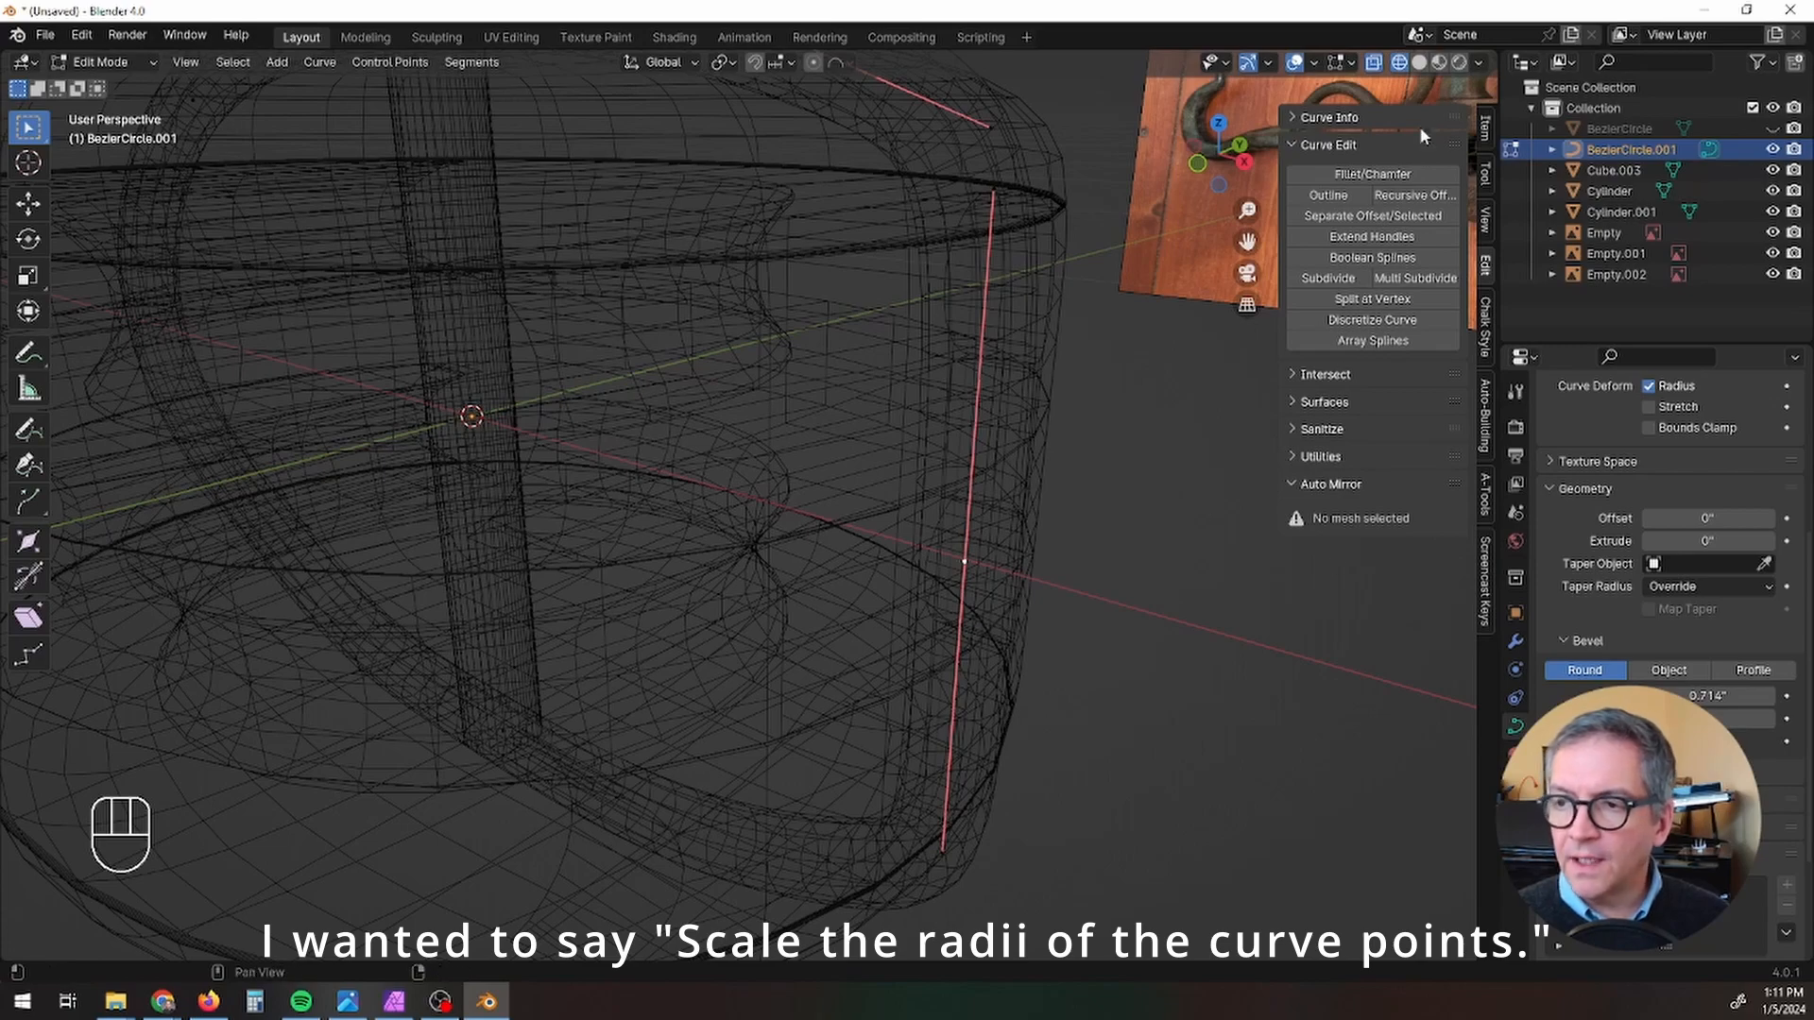
click(1485, 133)
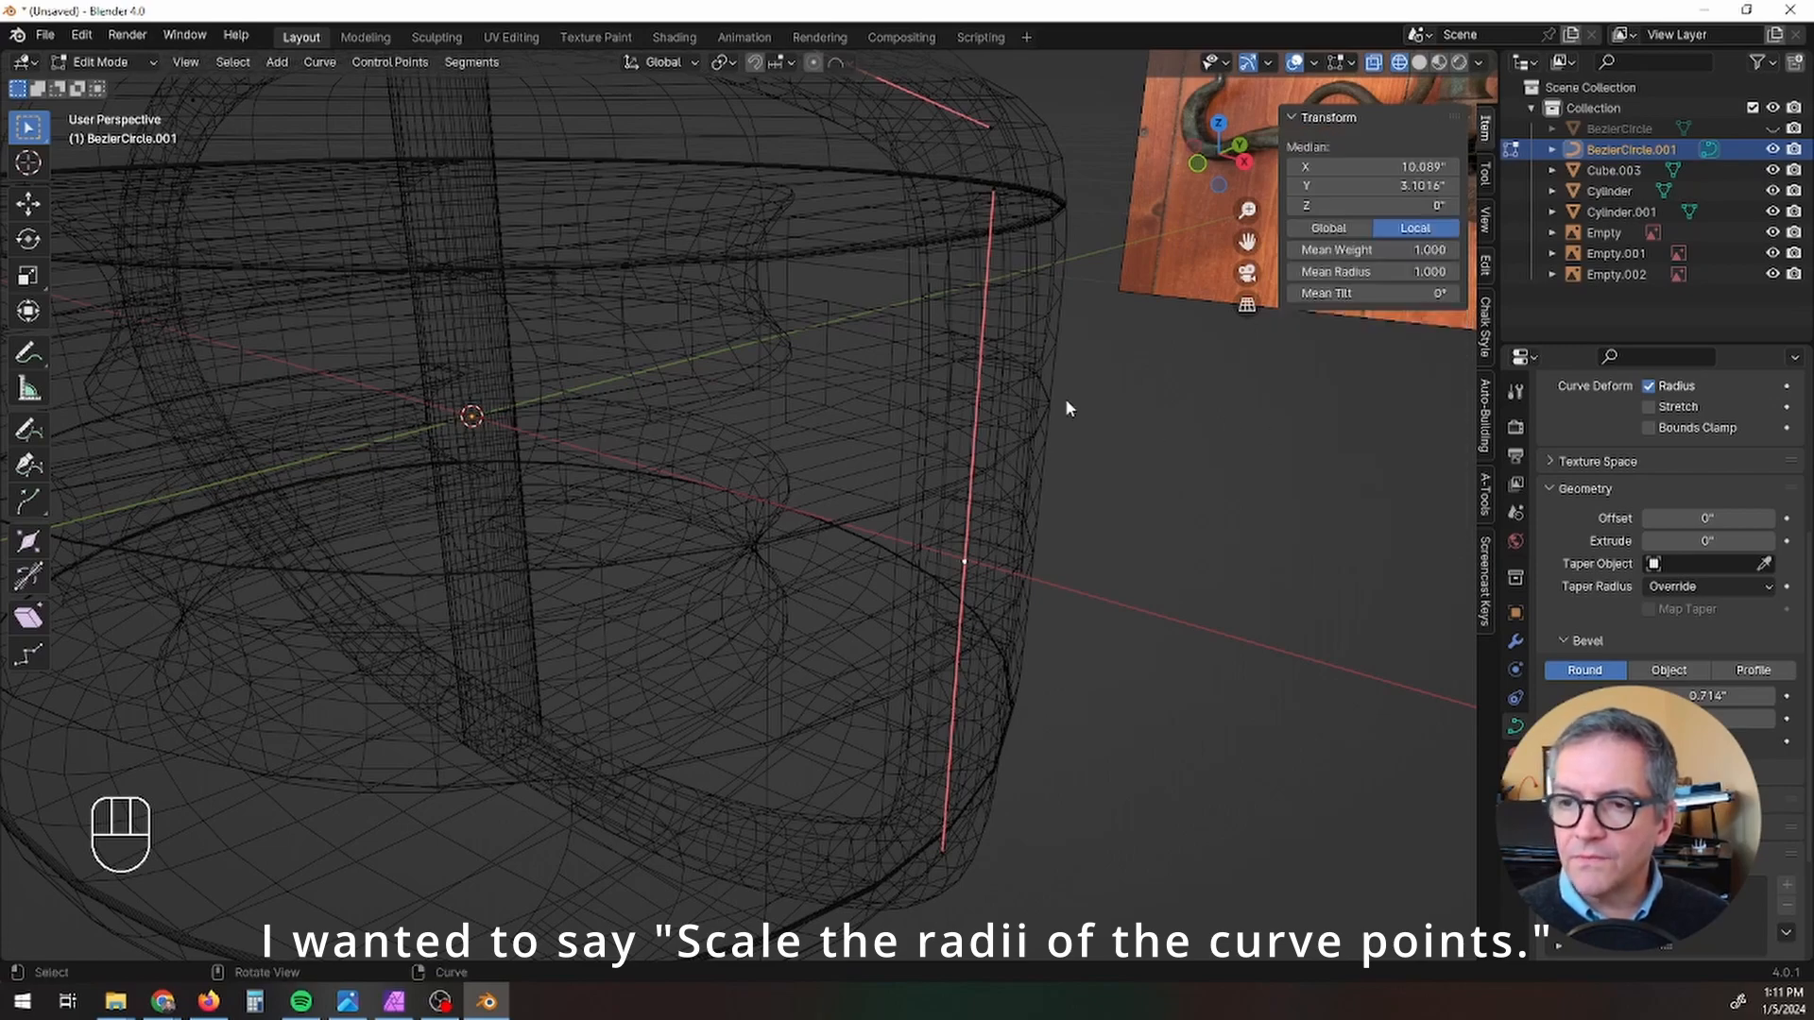
middle_drag(1066, 408, 1138, 427)
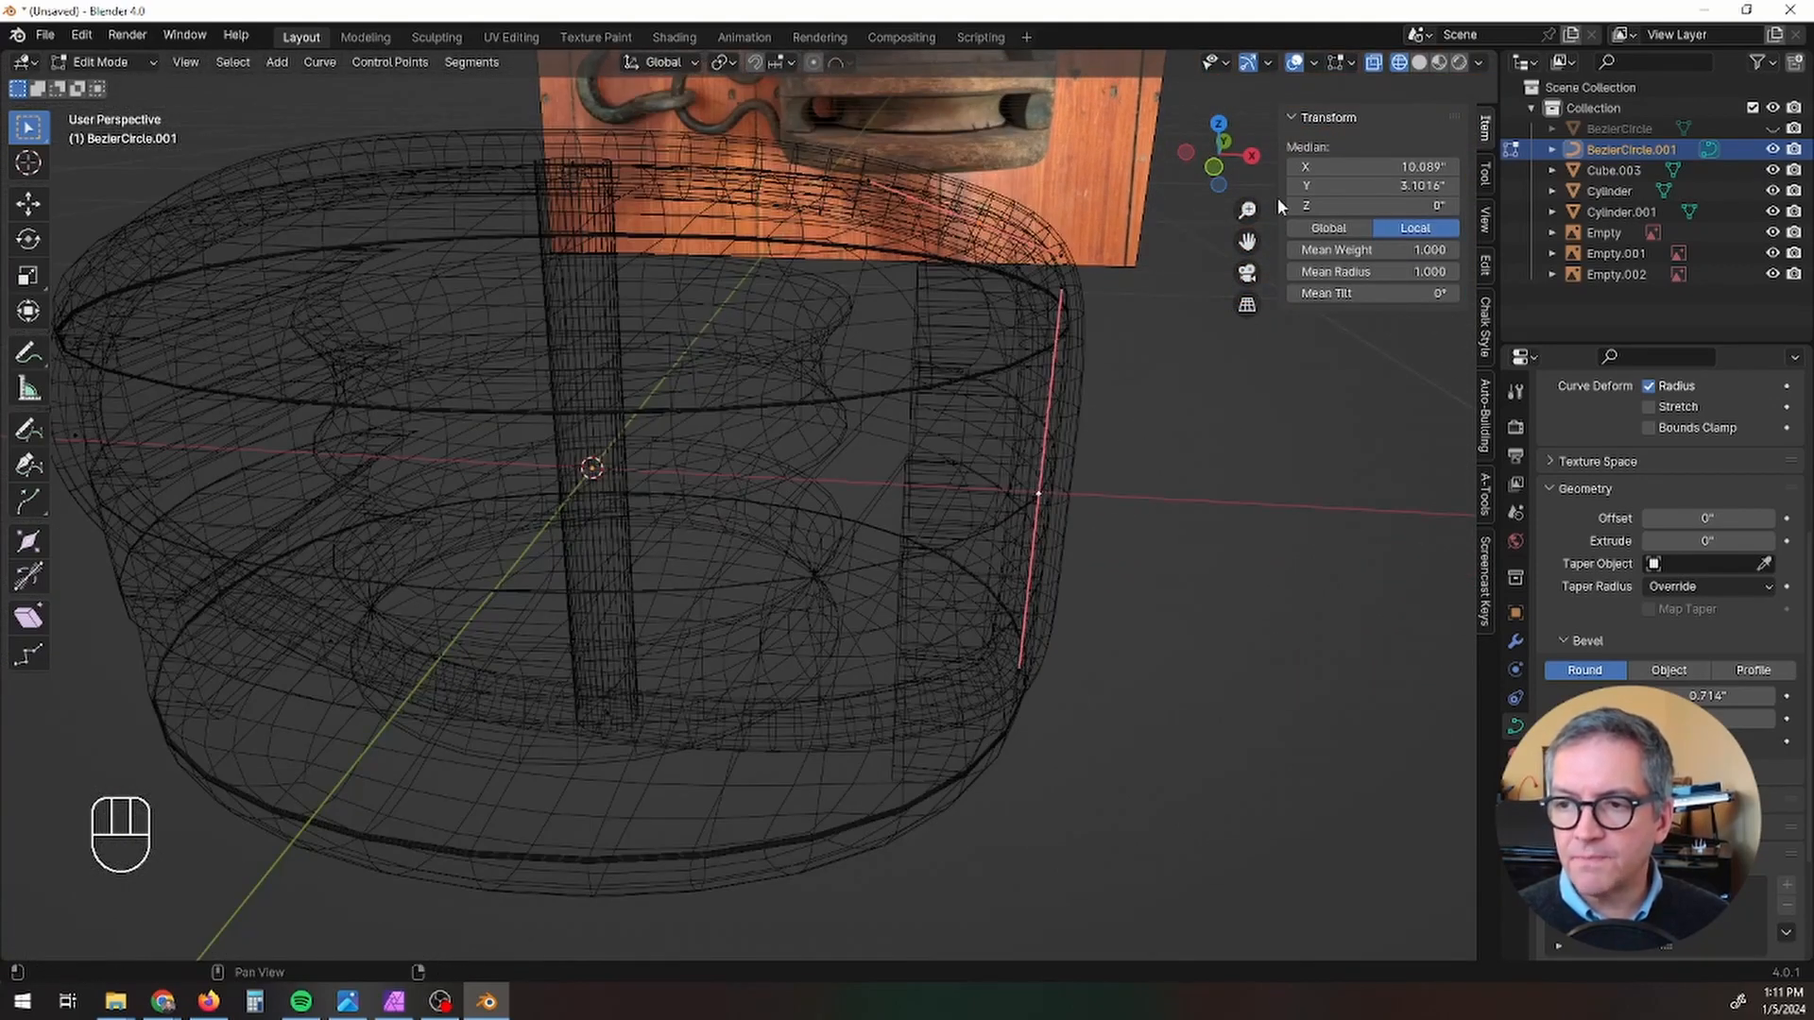
drag(1360, 271, 1402, 272)
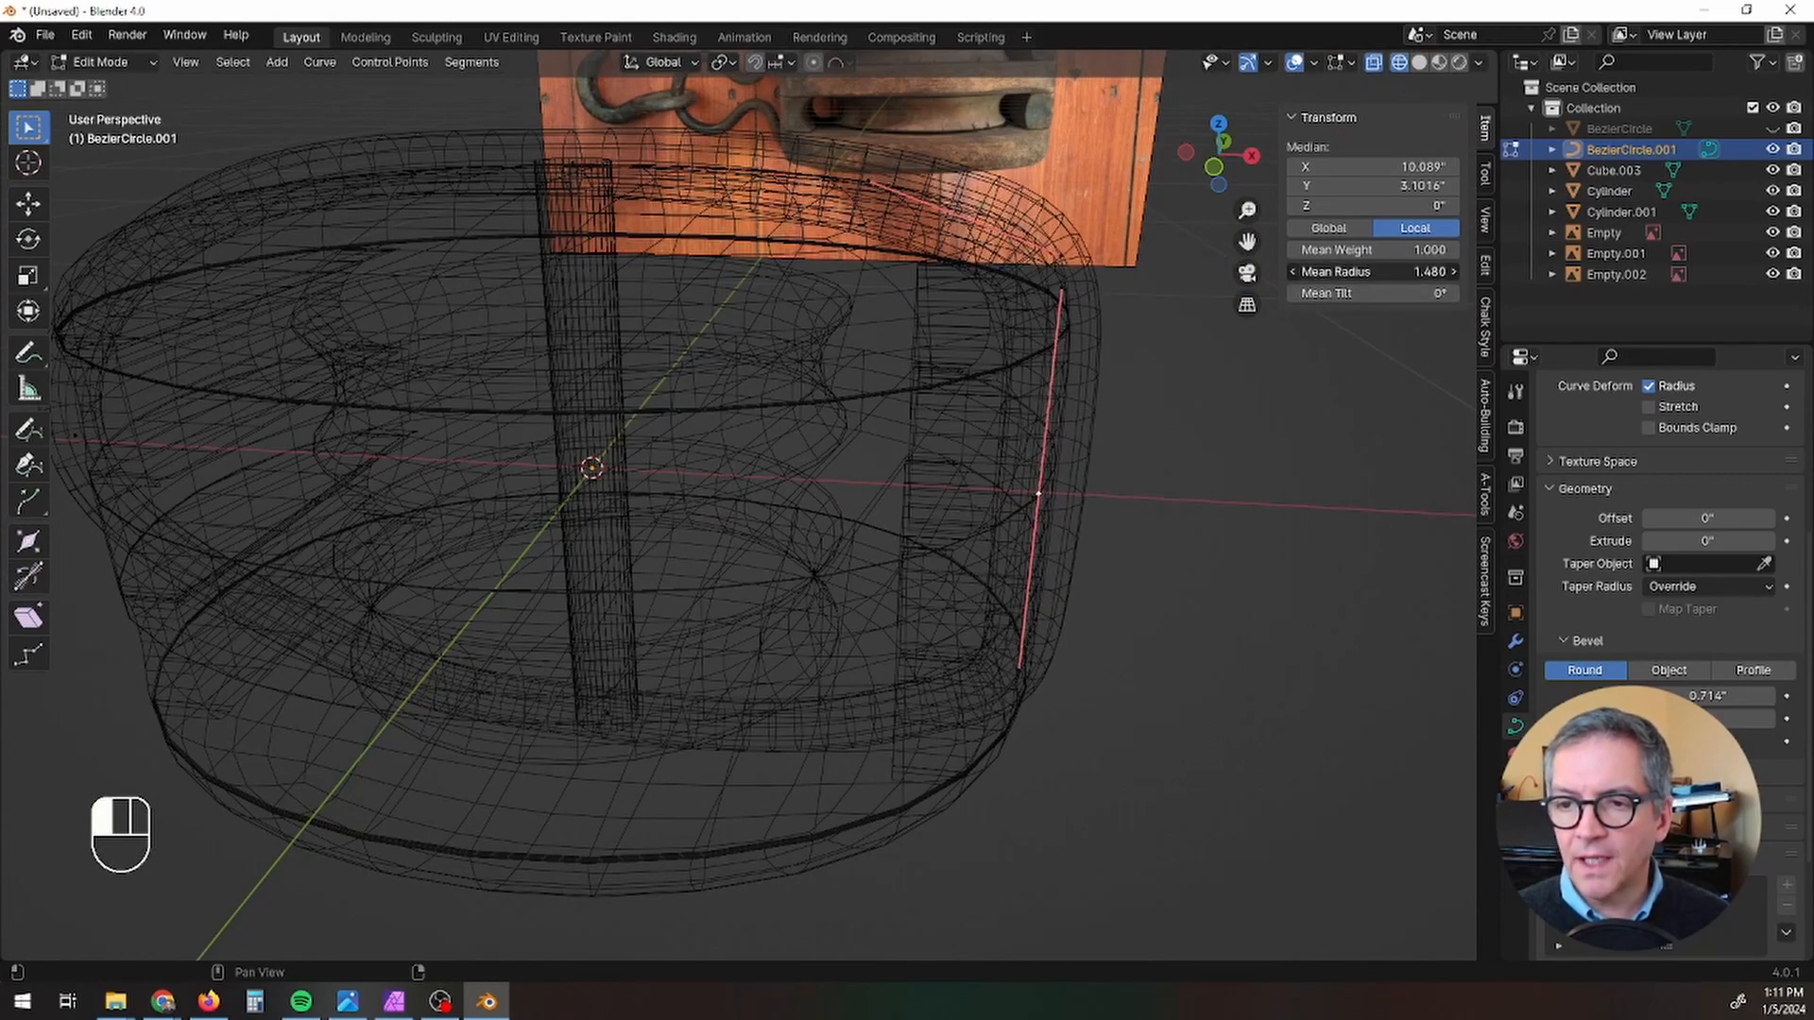
Step: Select the curve's upper-left control point and increase its radius to 1.870
middle_drag(907, 421, 1187, 377)
click(680, 345)
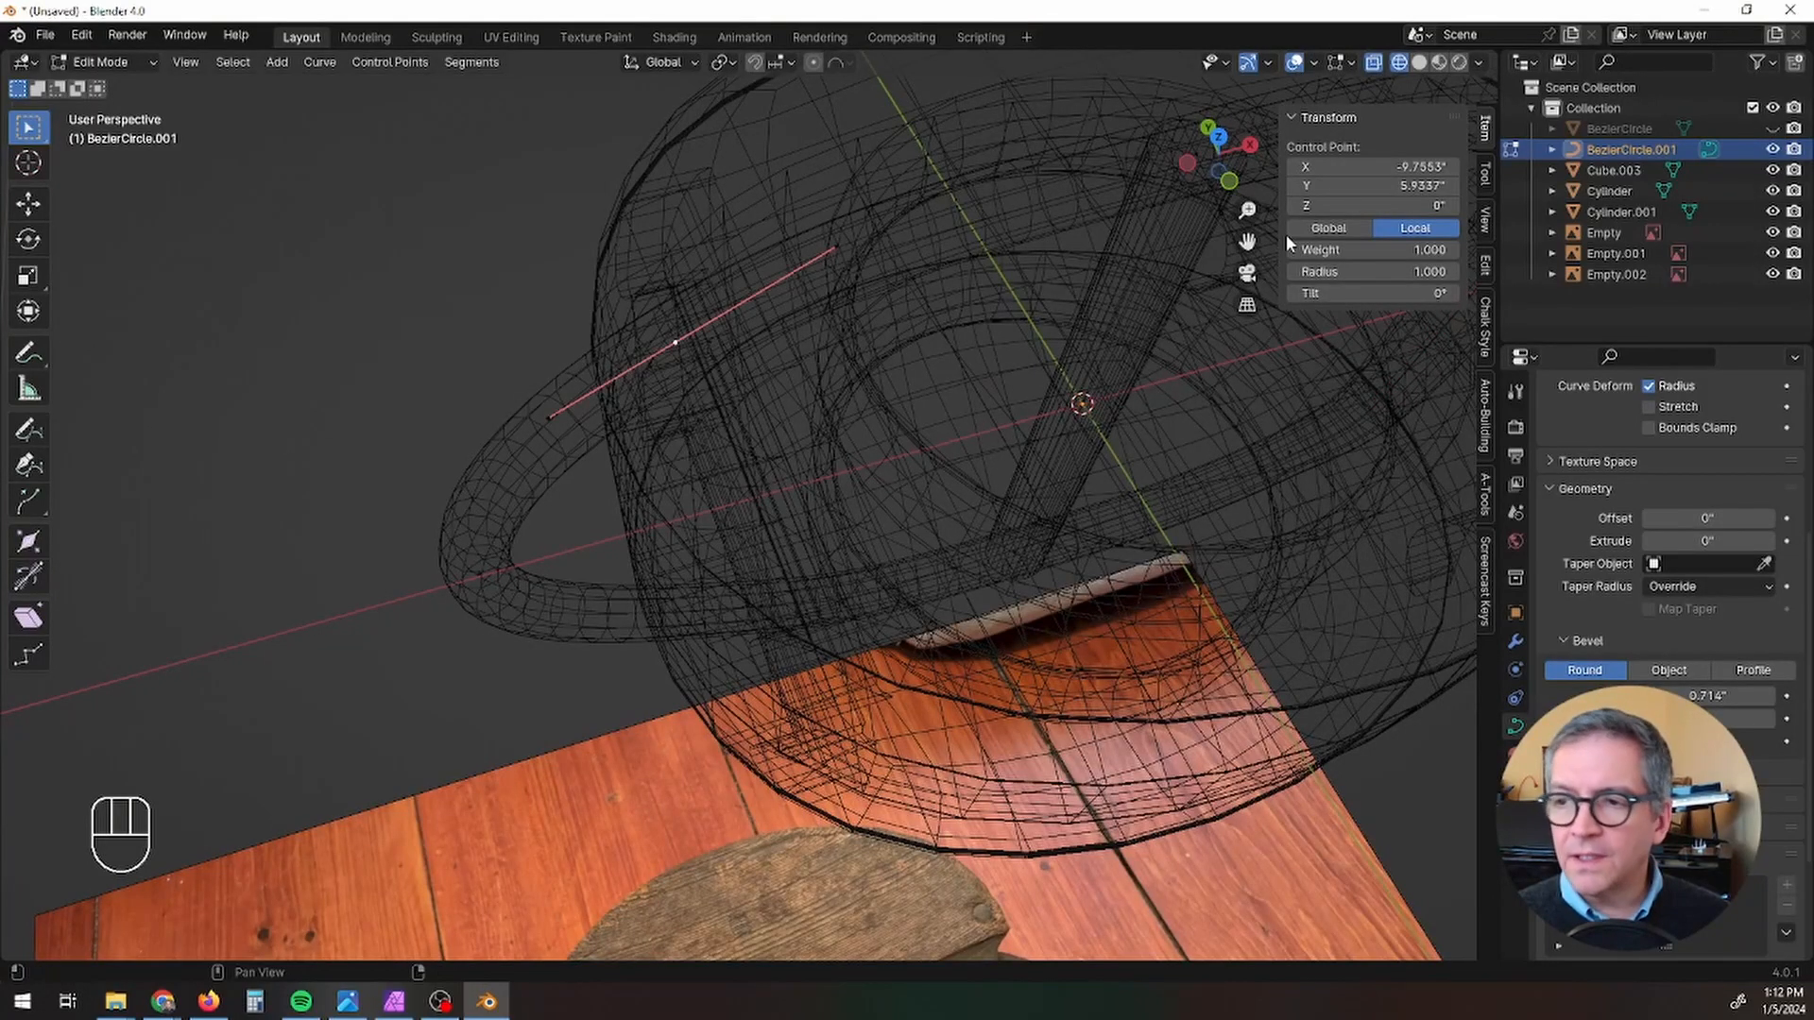
drag(1322, 272, 1389, 272)
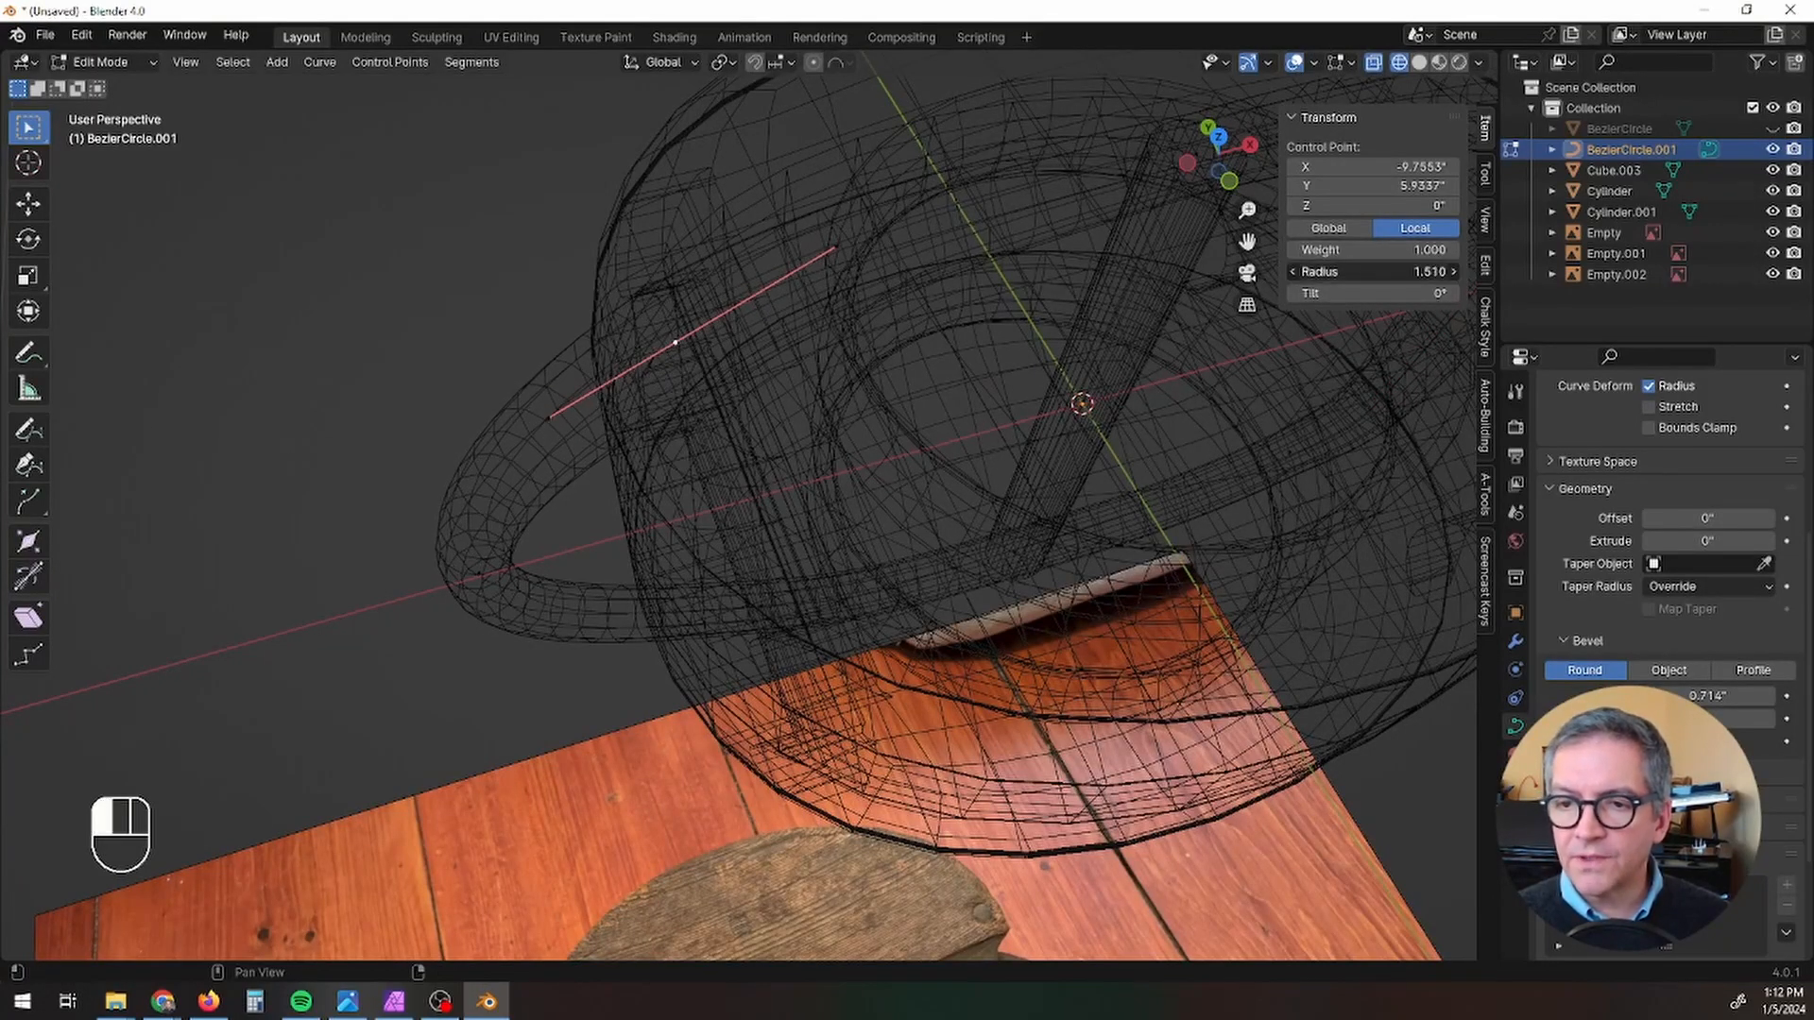
scroll(915, 391, down, 3)
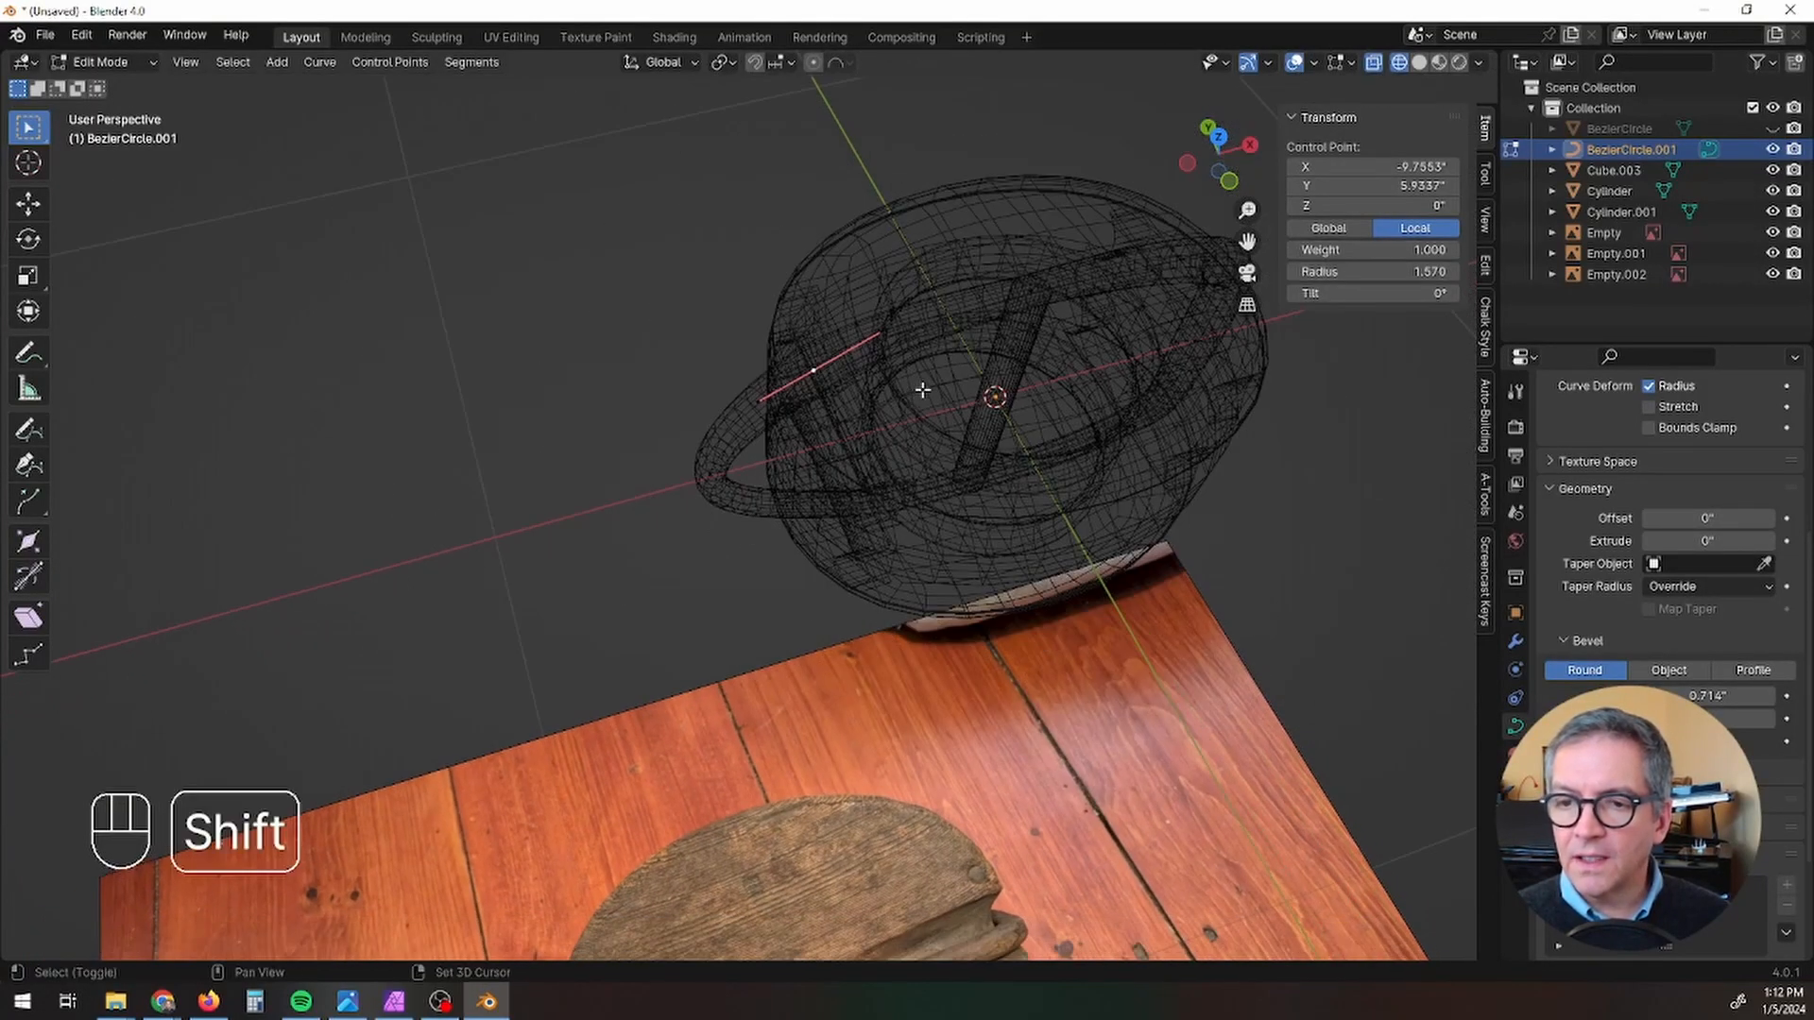
shift+middle_drag(916, 391, 1241, 218)
scroll(724, 388, up, 1)
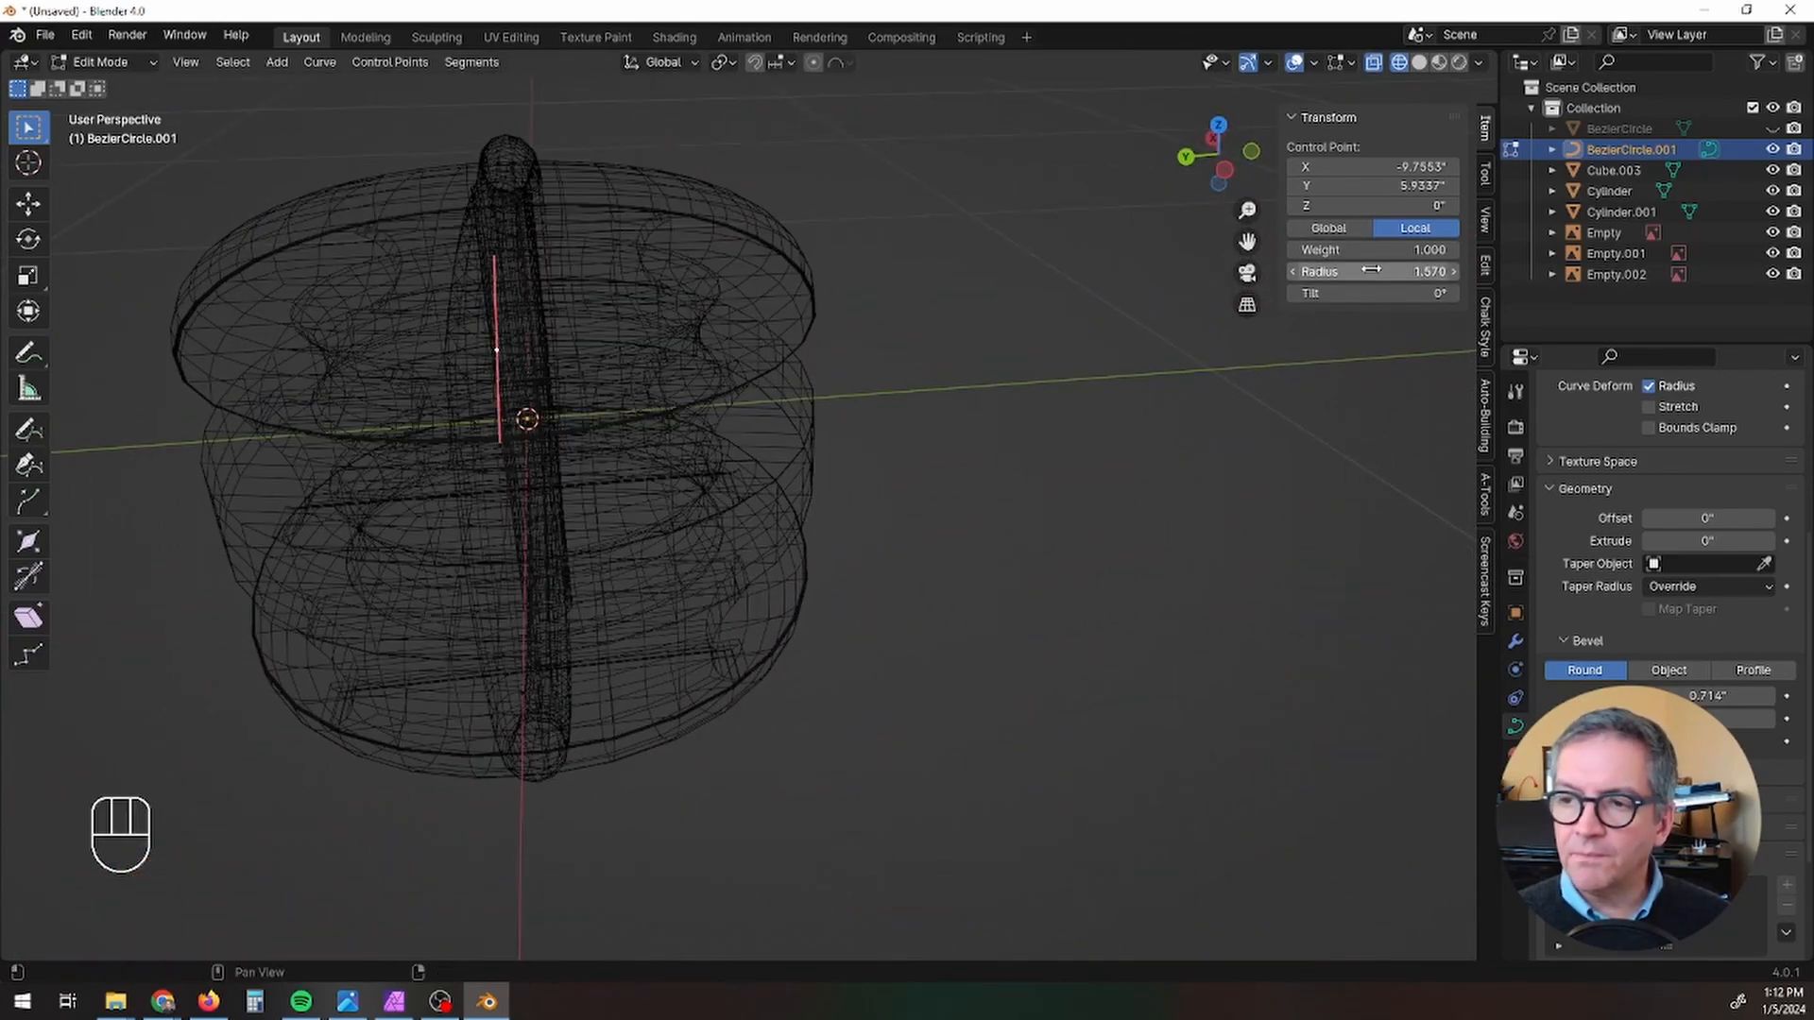
drag(1371, 271, 1417, 272)
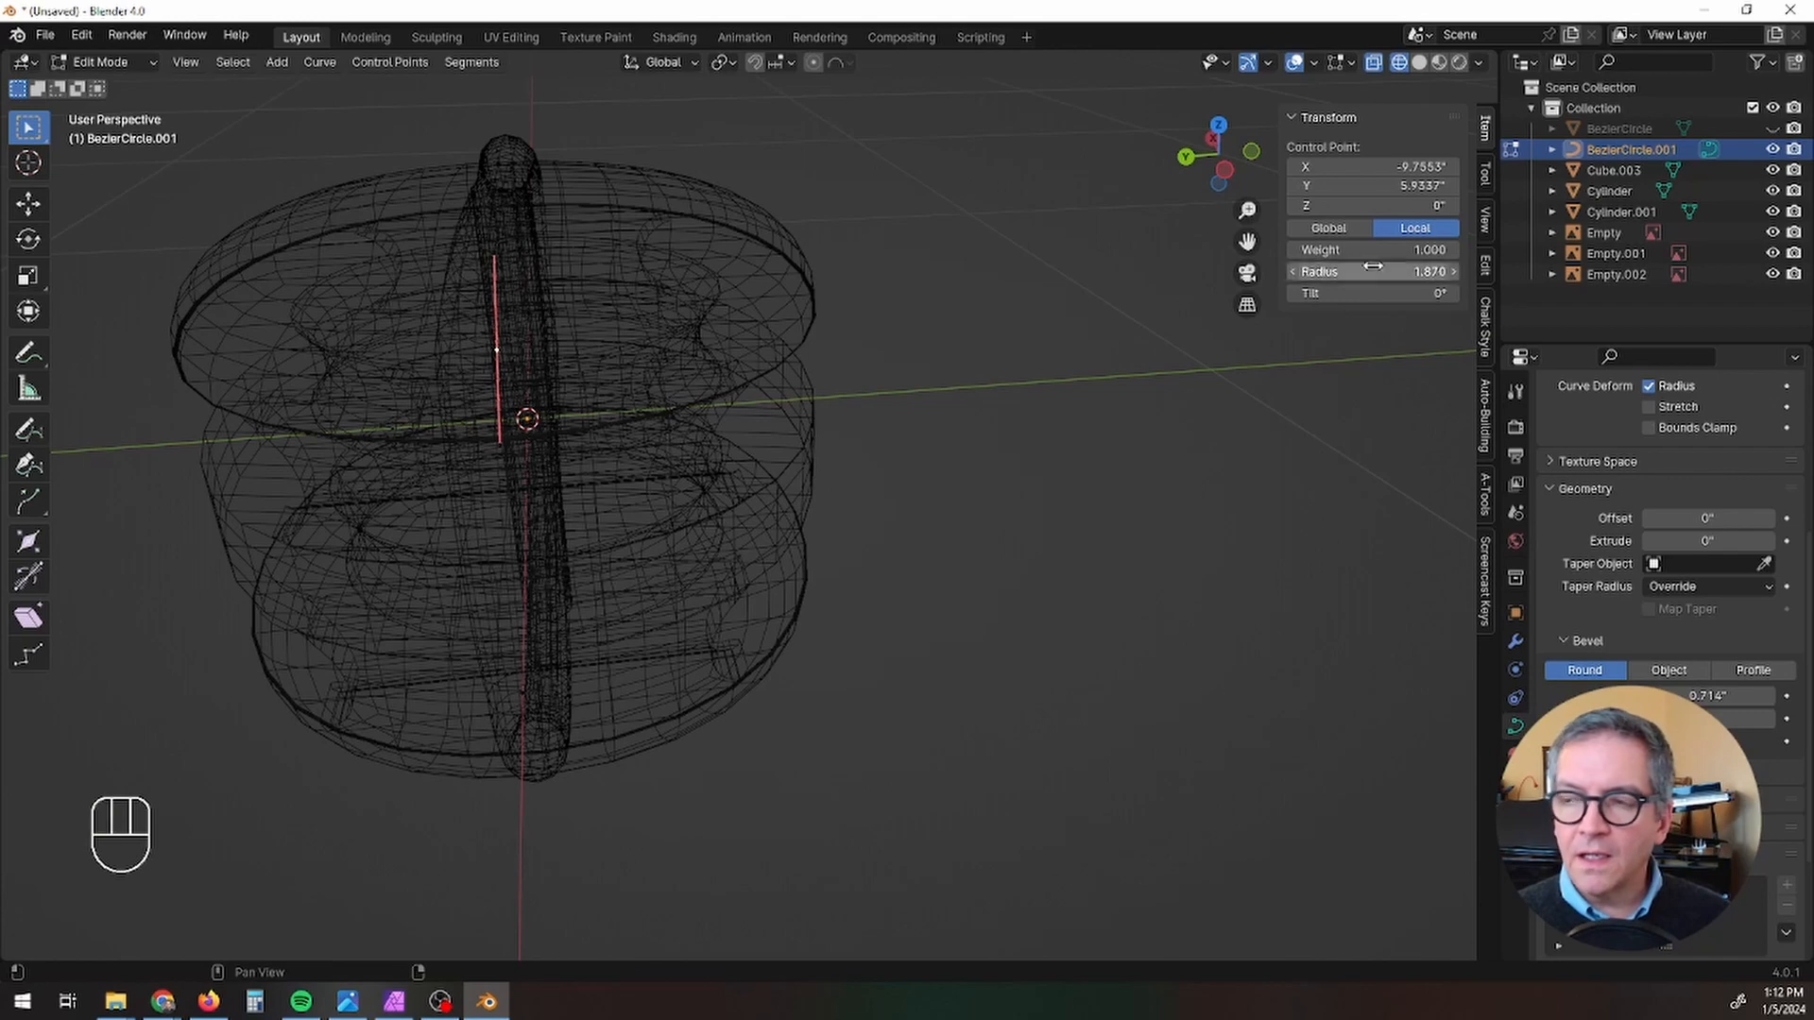
Step: In Material Preview shading, reduce the upper-left control point's radius to 1.530 and raise it about 0.06 inches along Z
click(1420, 62)
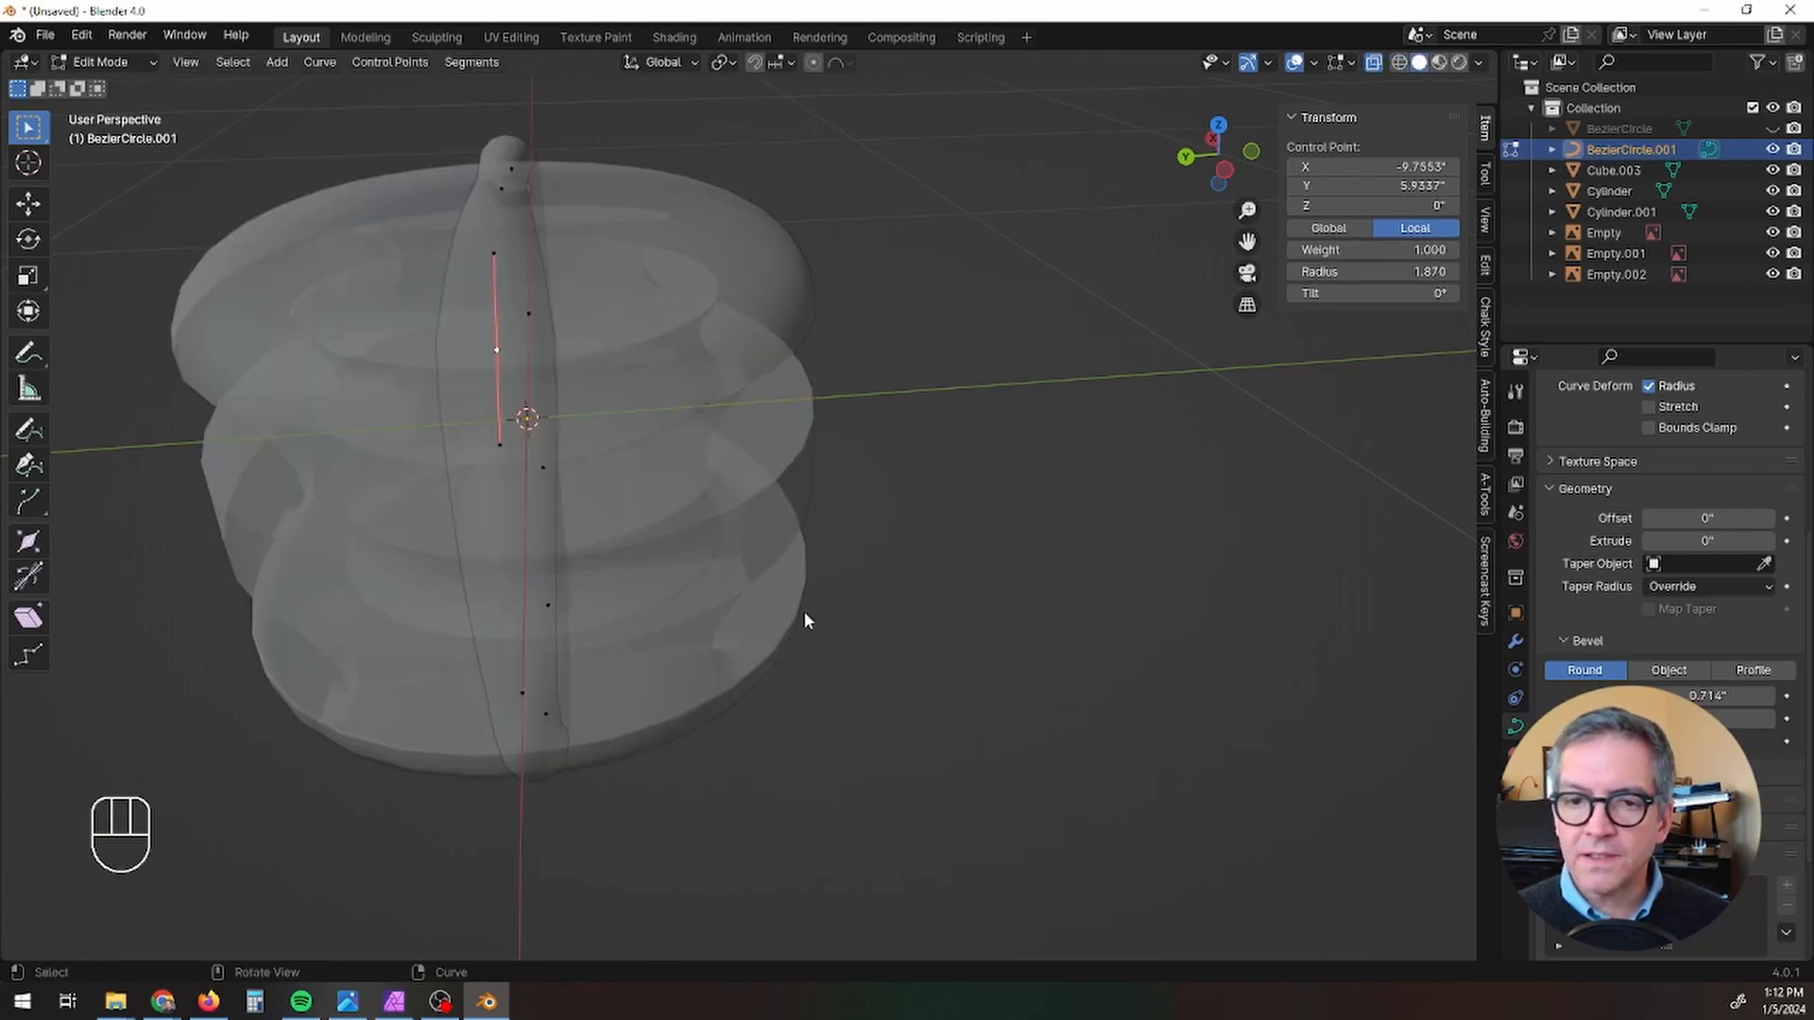
middle_drag(806, 615, 1048, 413)
click(1438, 62)
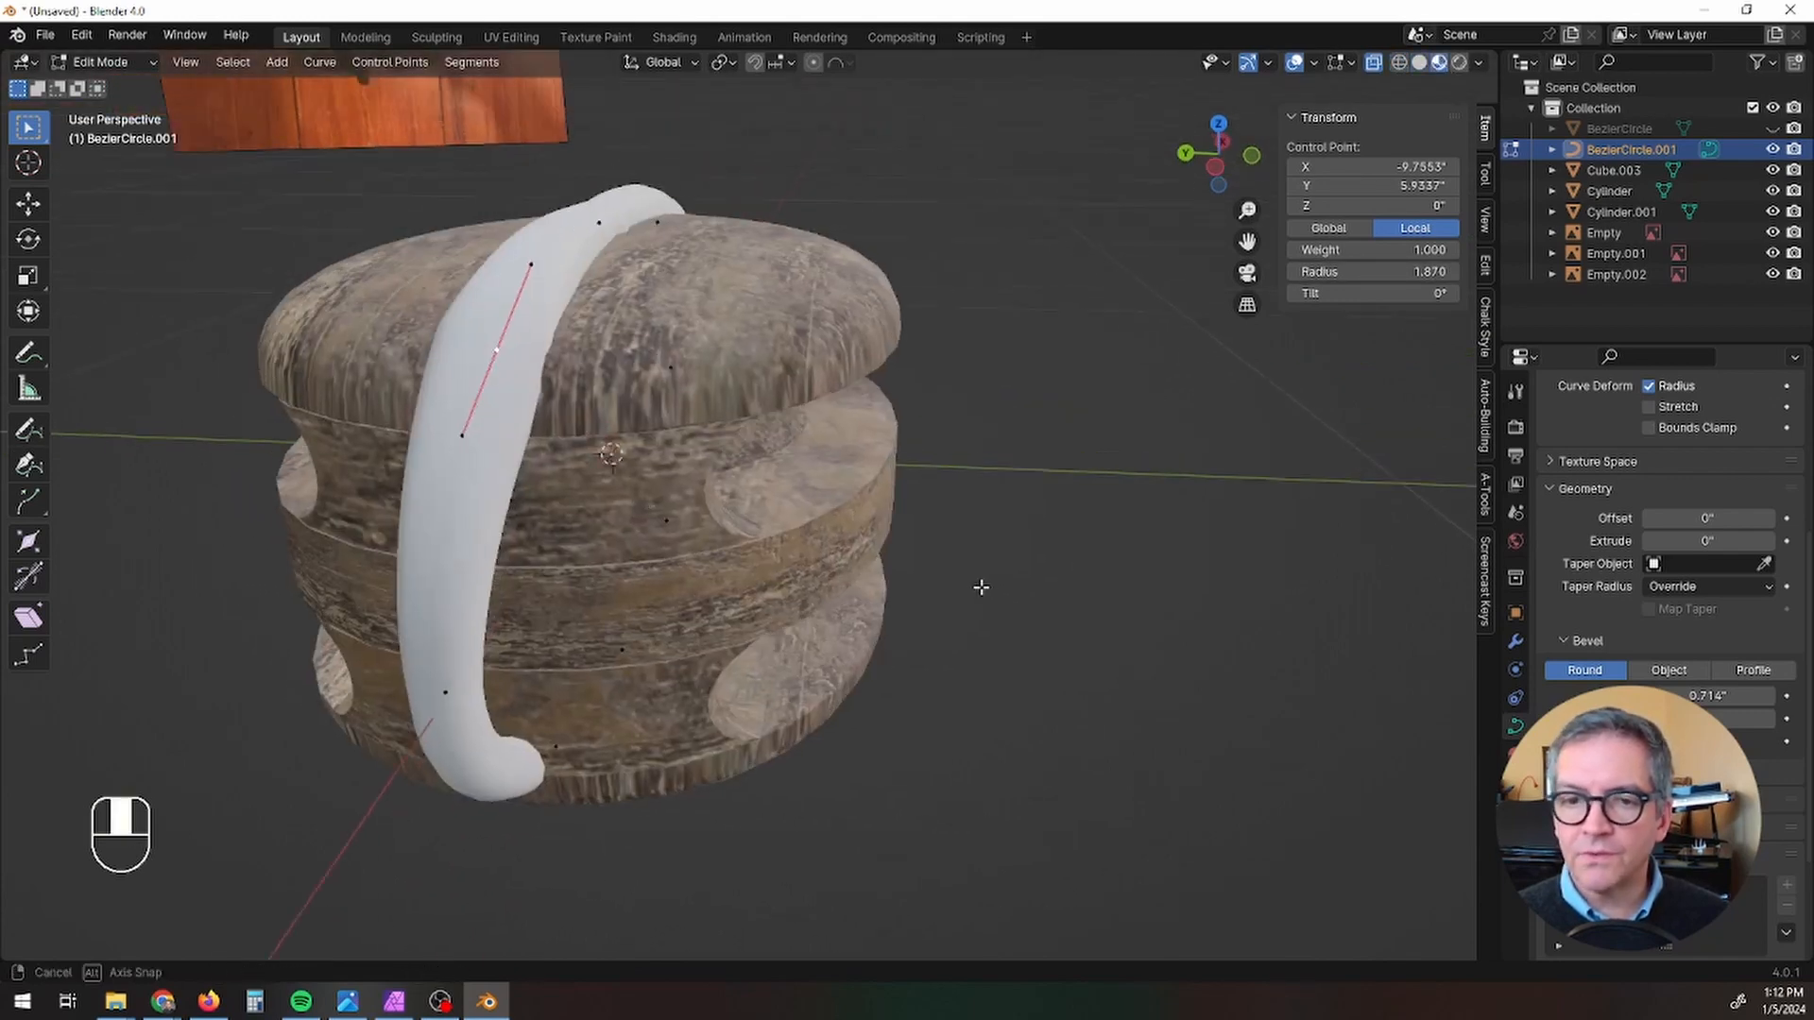
middle_drag(983, 586, 858, 539)
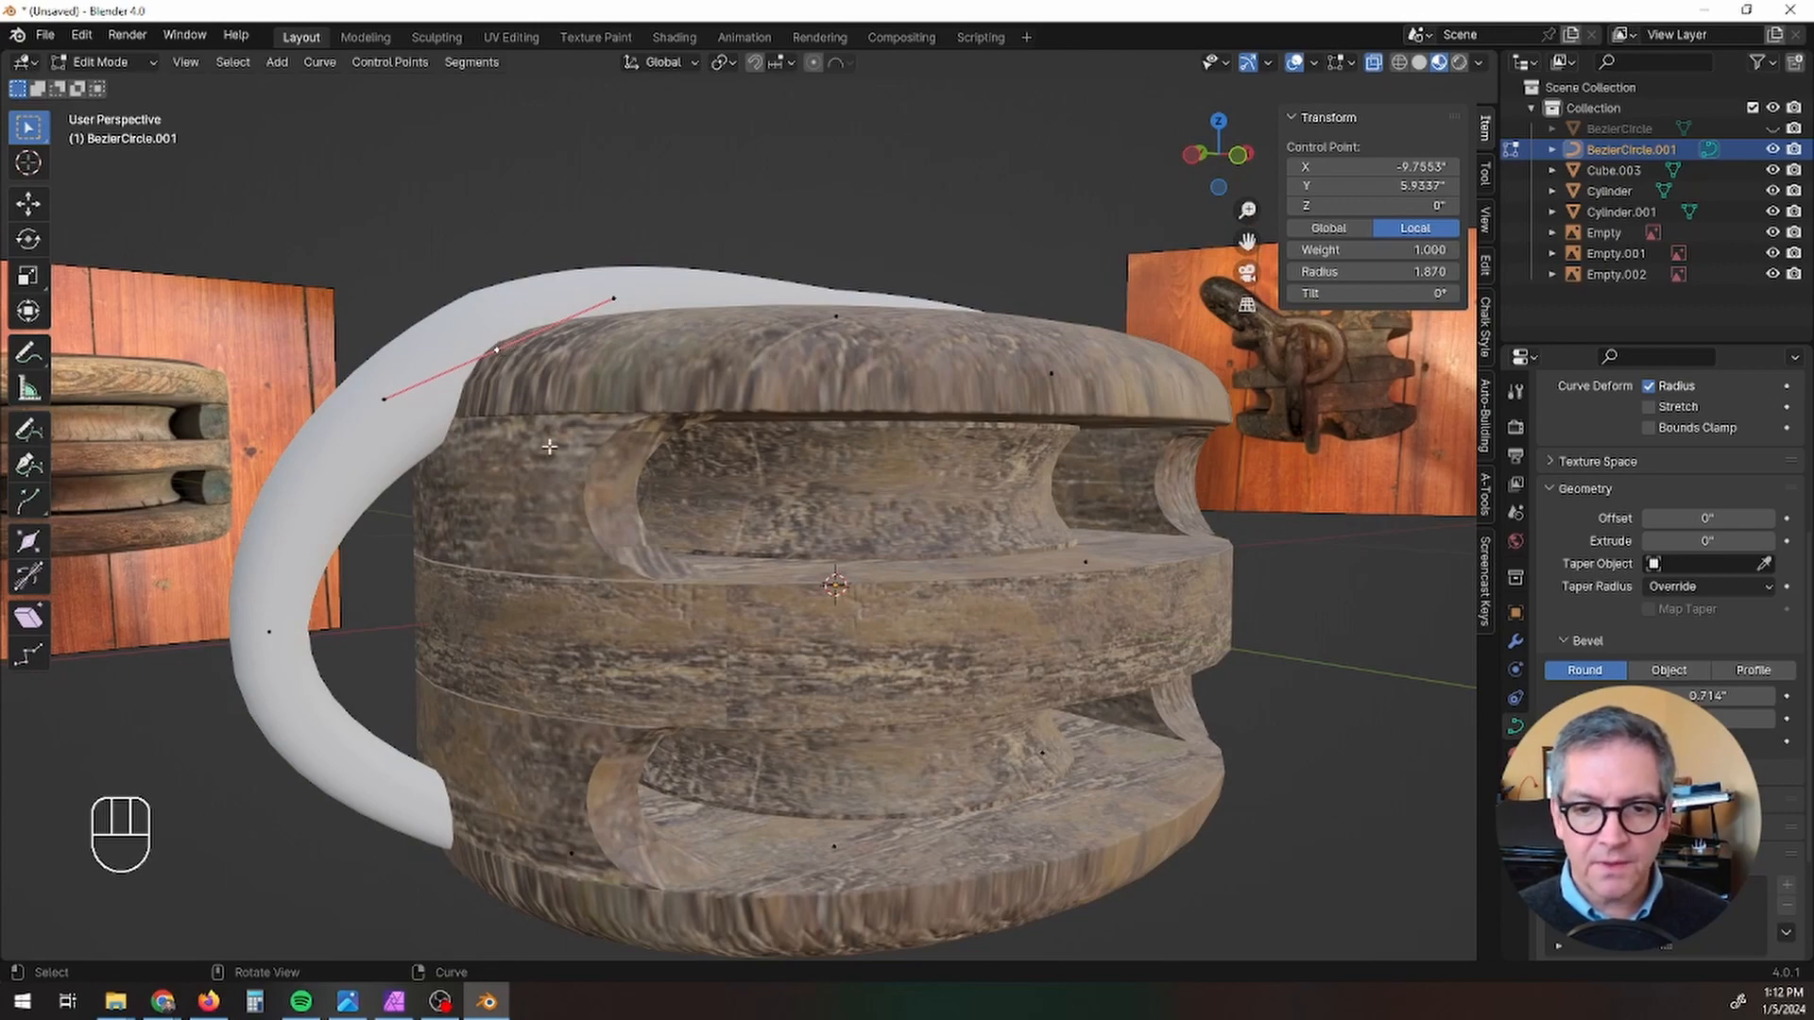
middle_drag(674, 465, 472, 406)
key(g)
key(z)
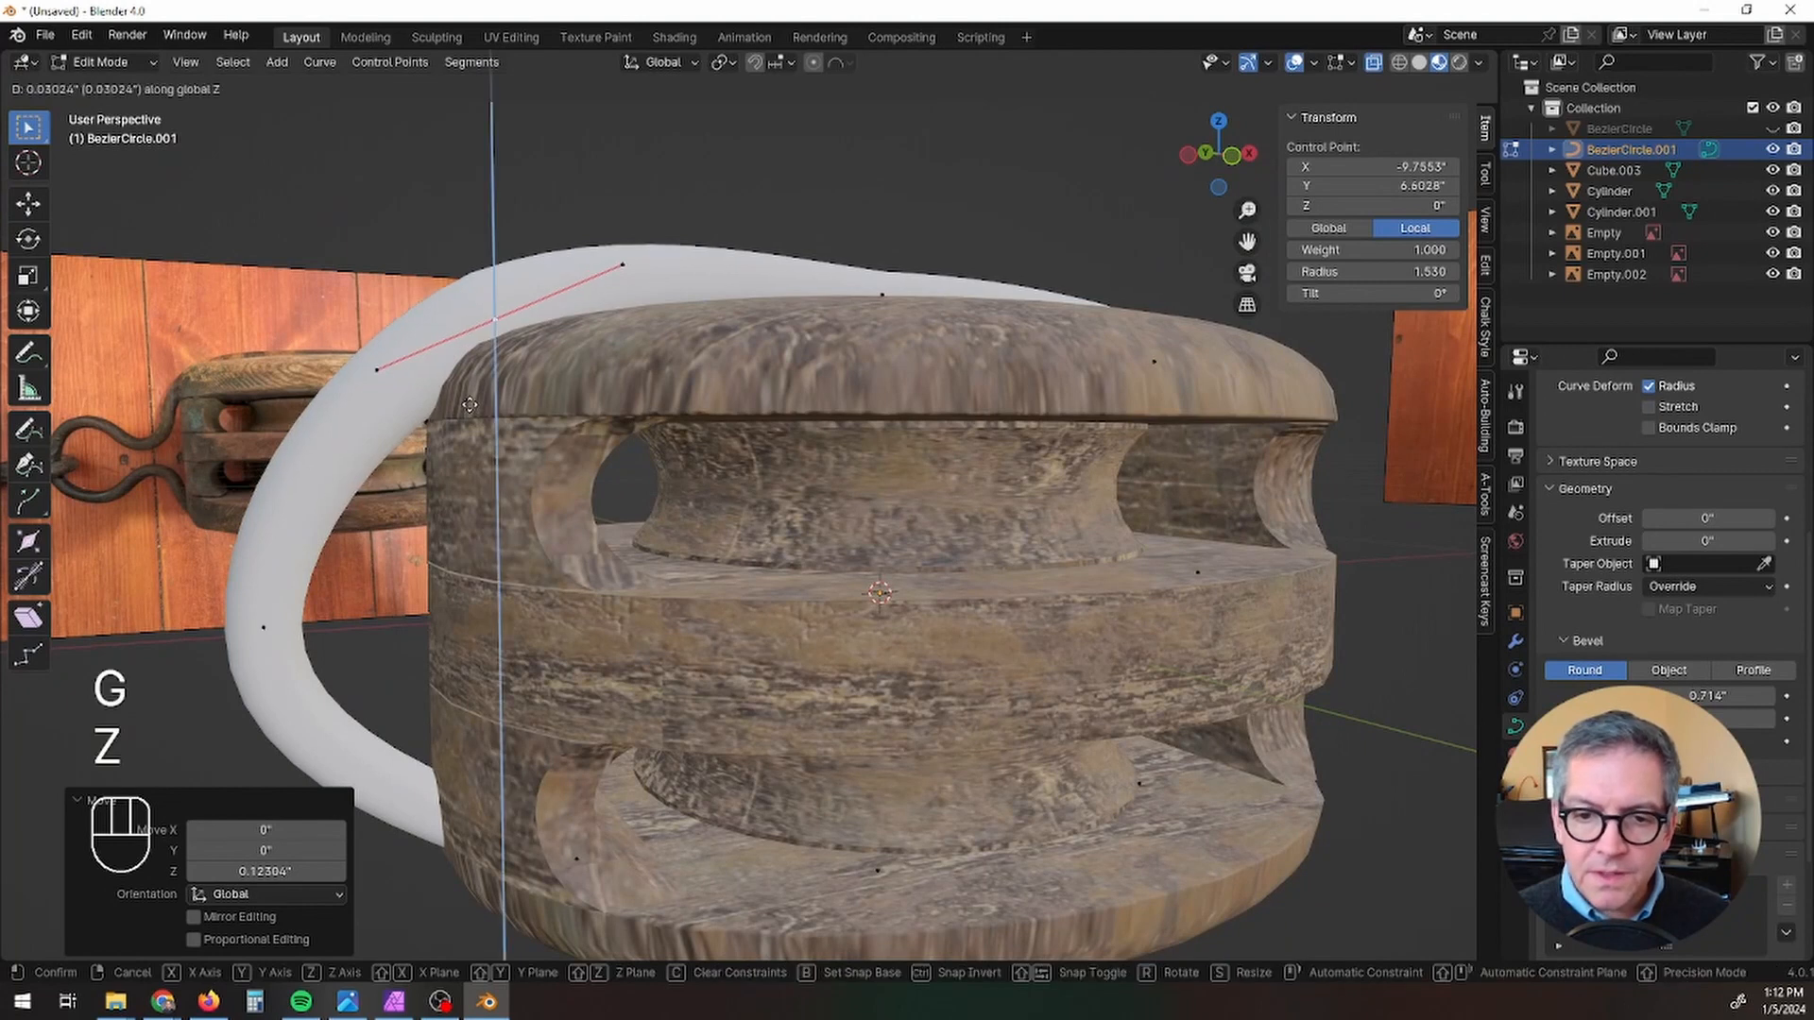
click(433, 422)
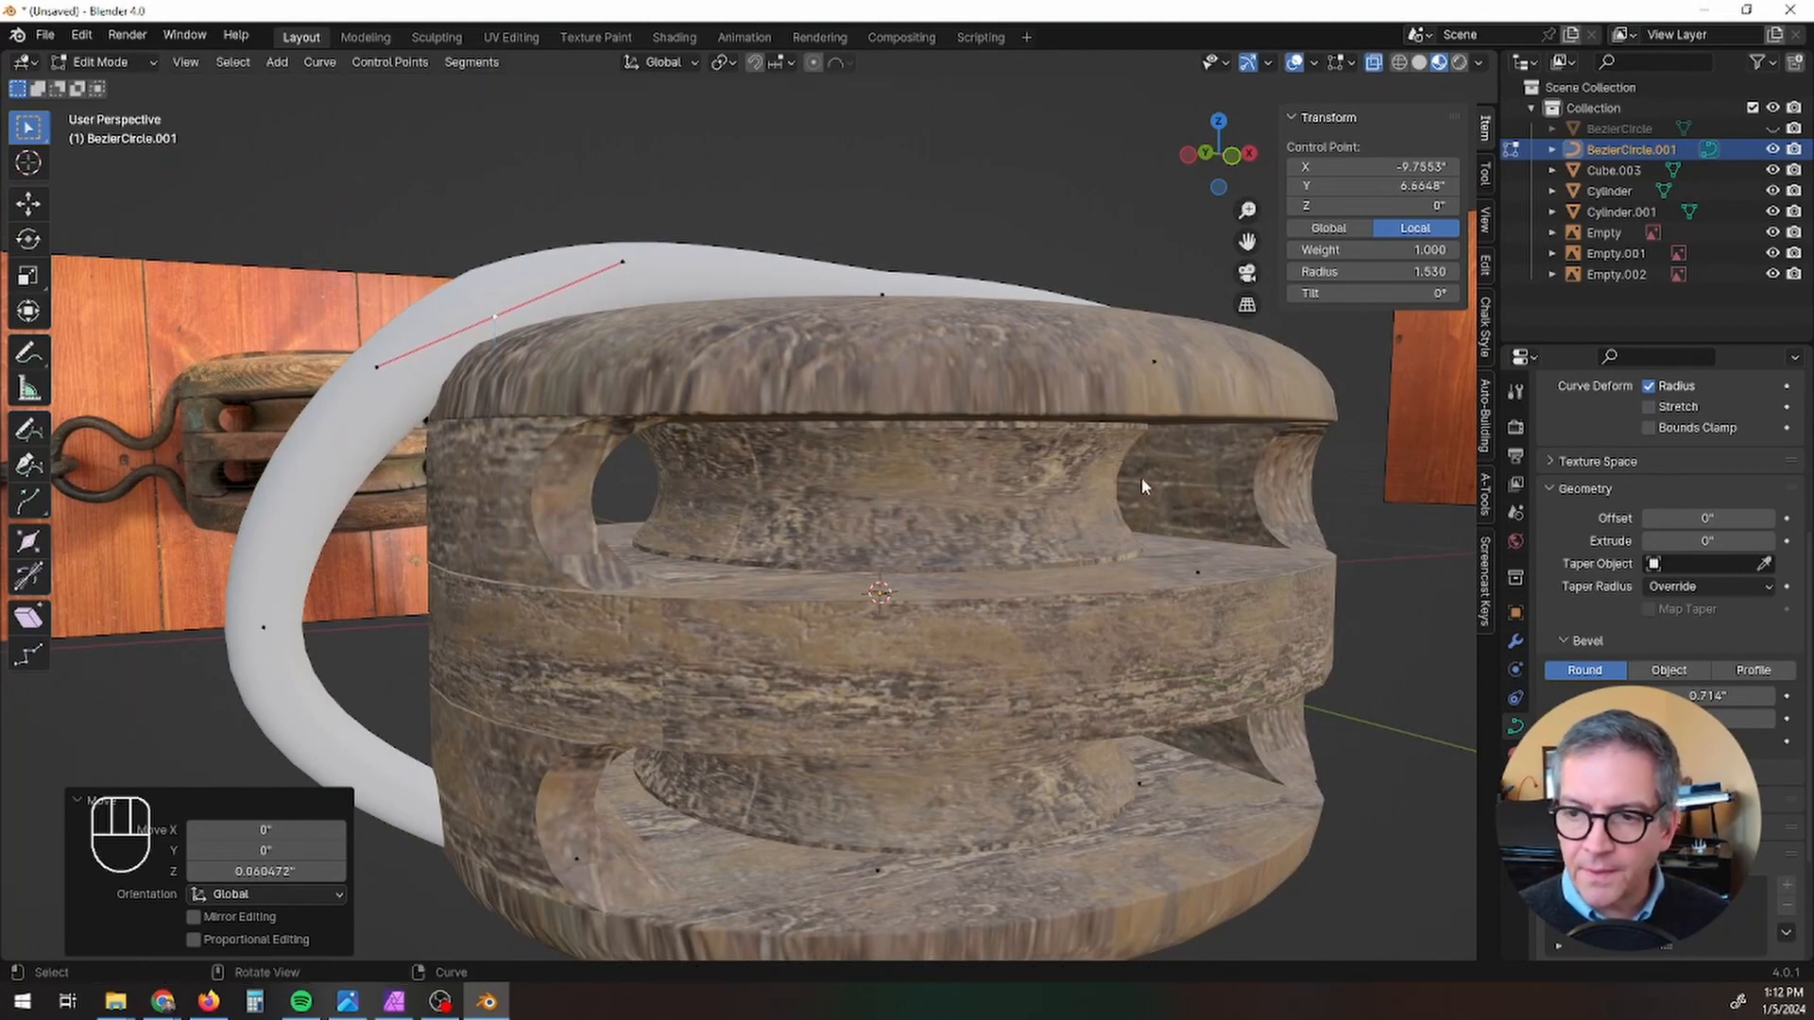
Step: Leave Edit Mode and convert the beveled curve around the block to a mesh
middle_drag(1164, 486, 721, 396)
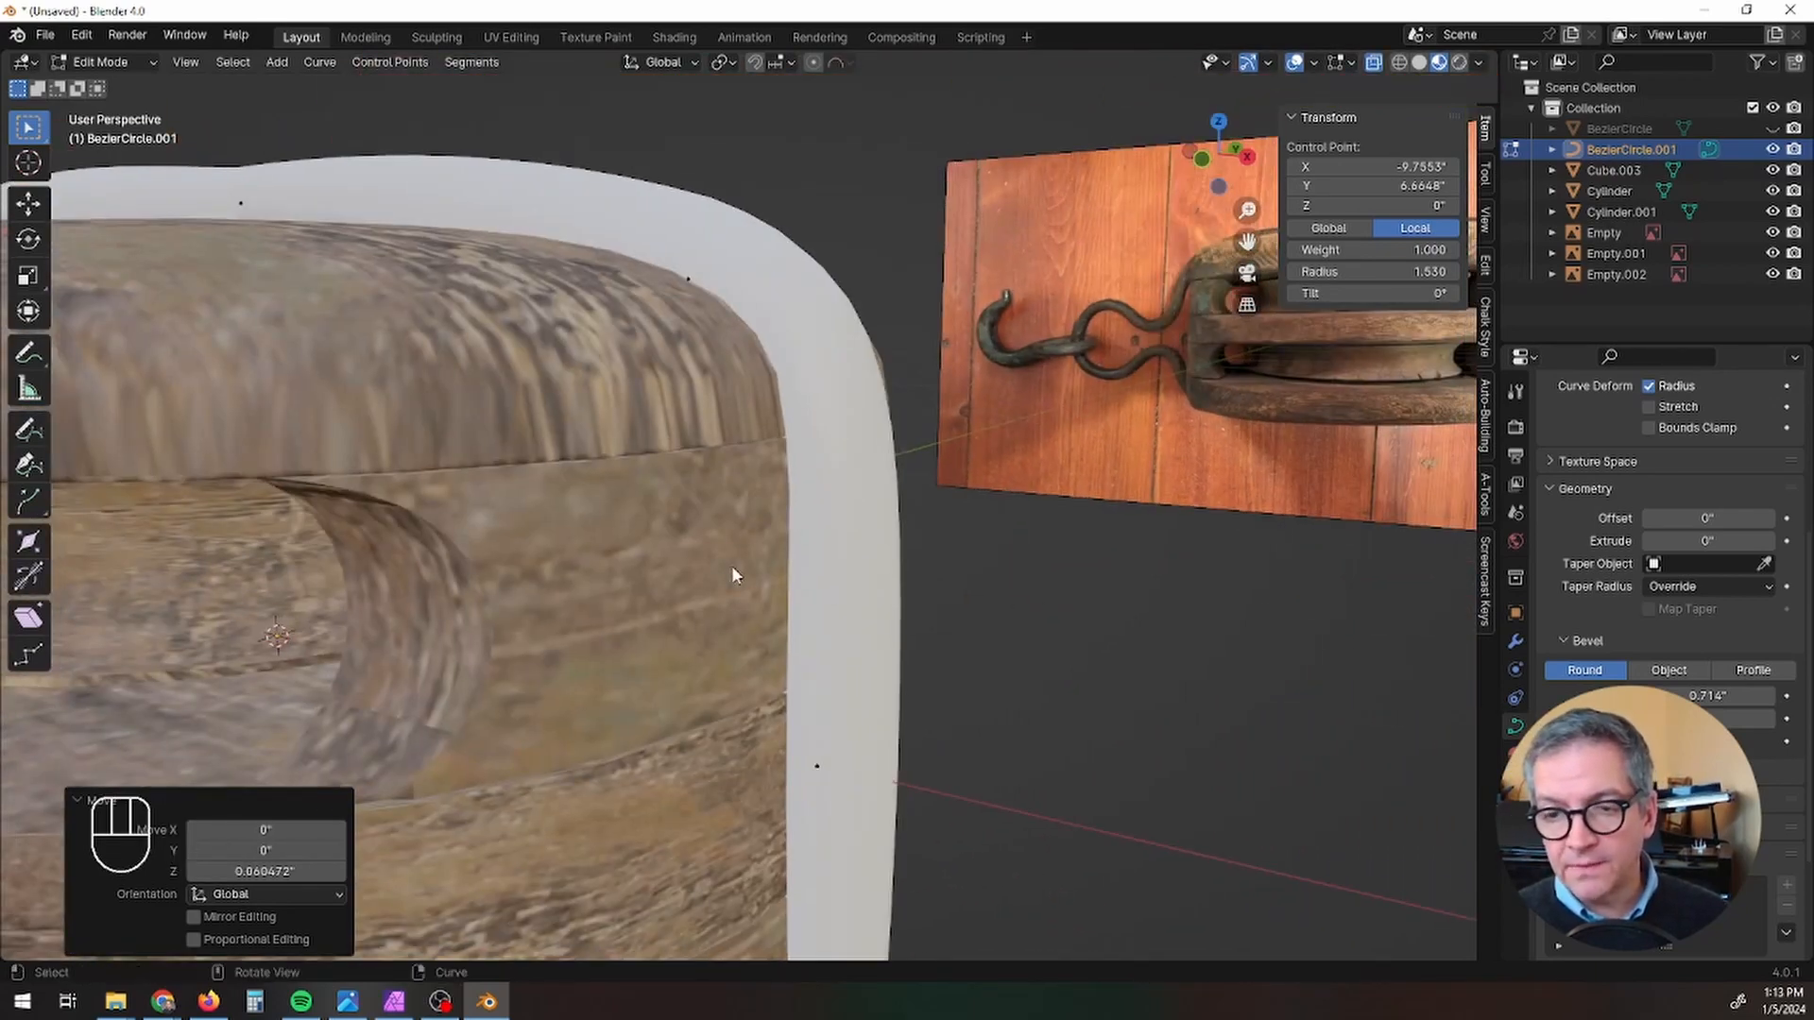
scroll(733, 575, down, 5)
middle_drag(733, 574, 877, 608)
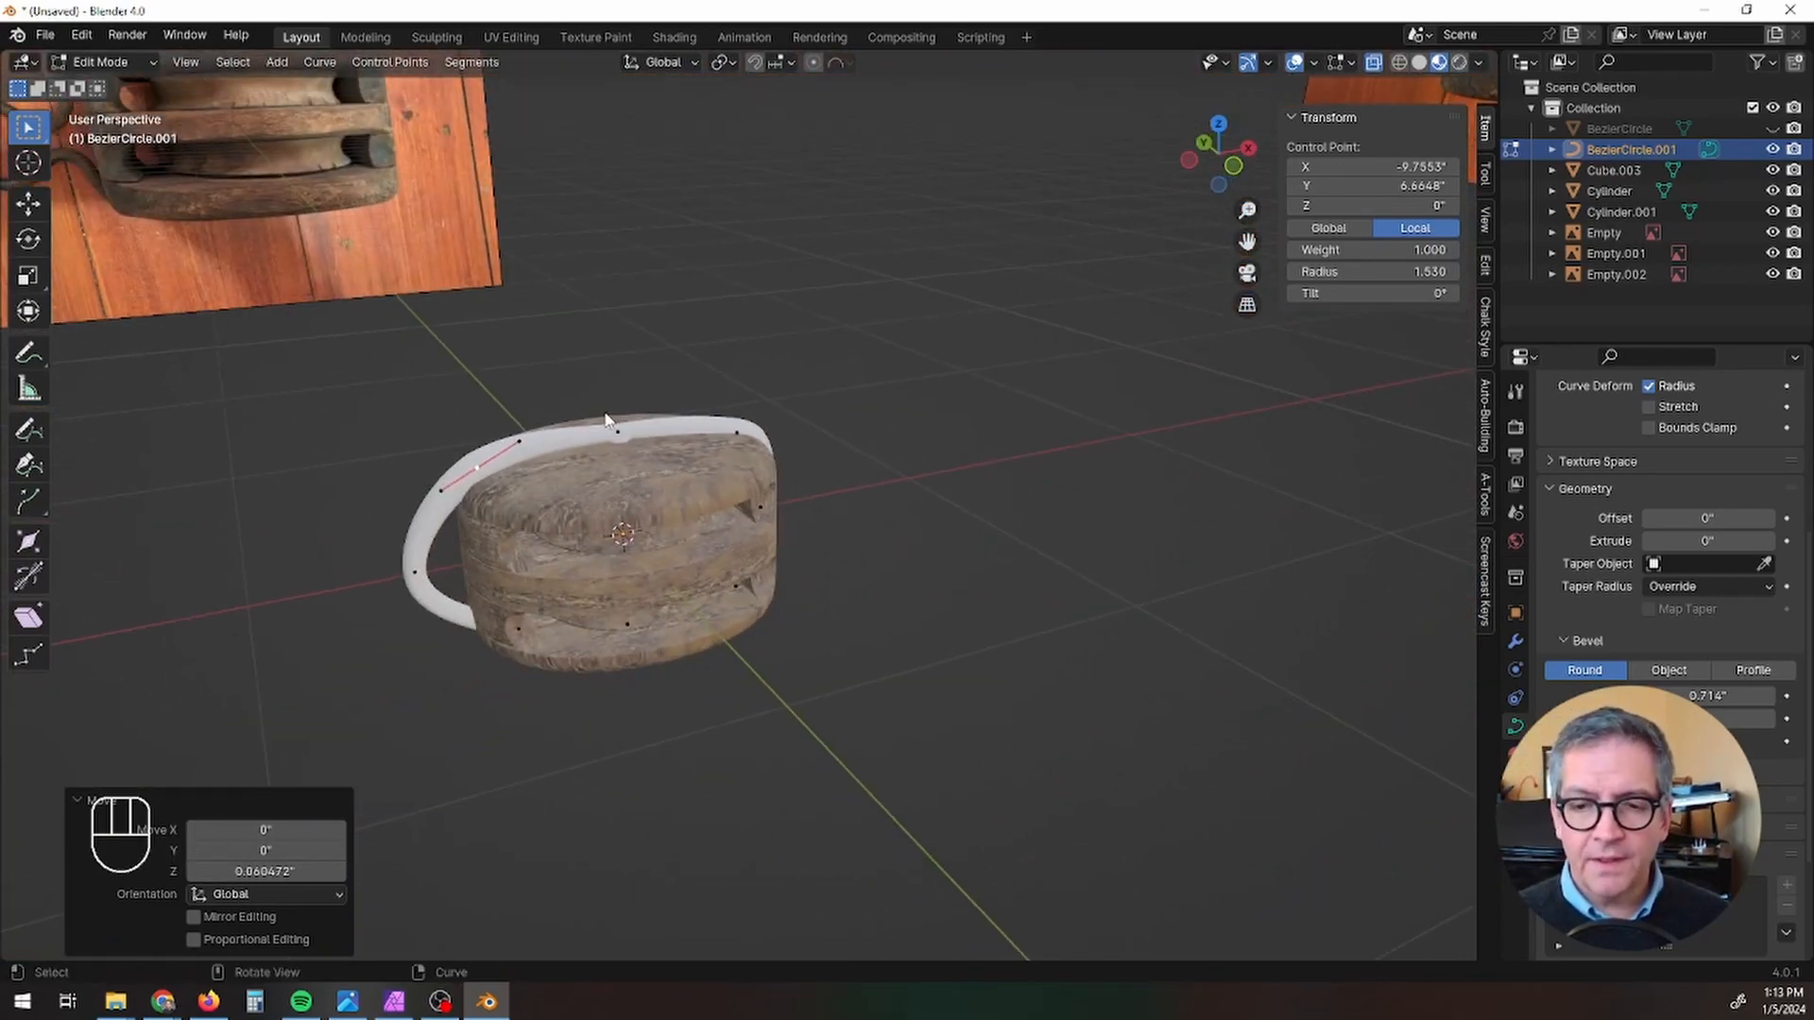
key(Tab)
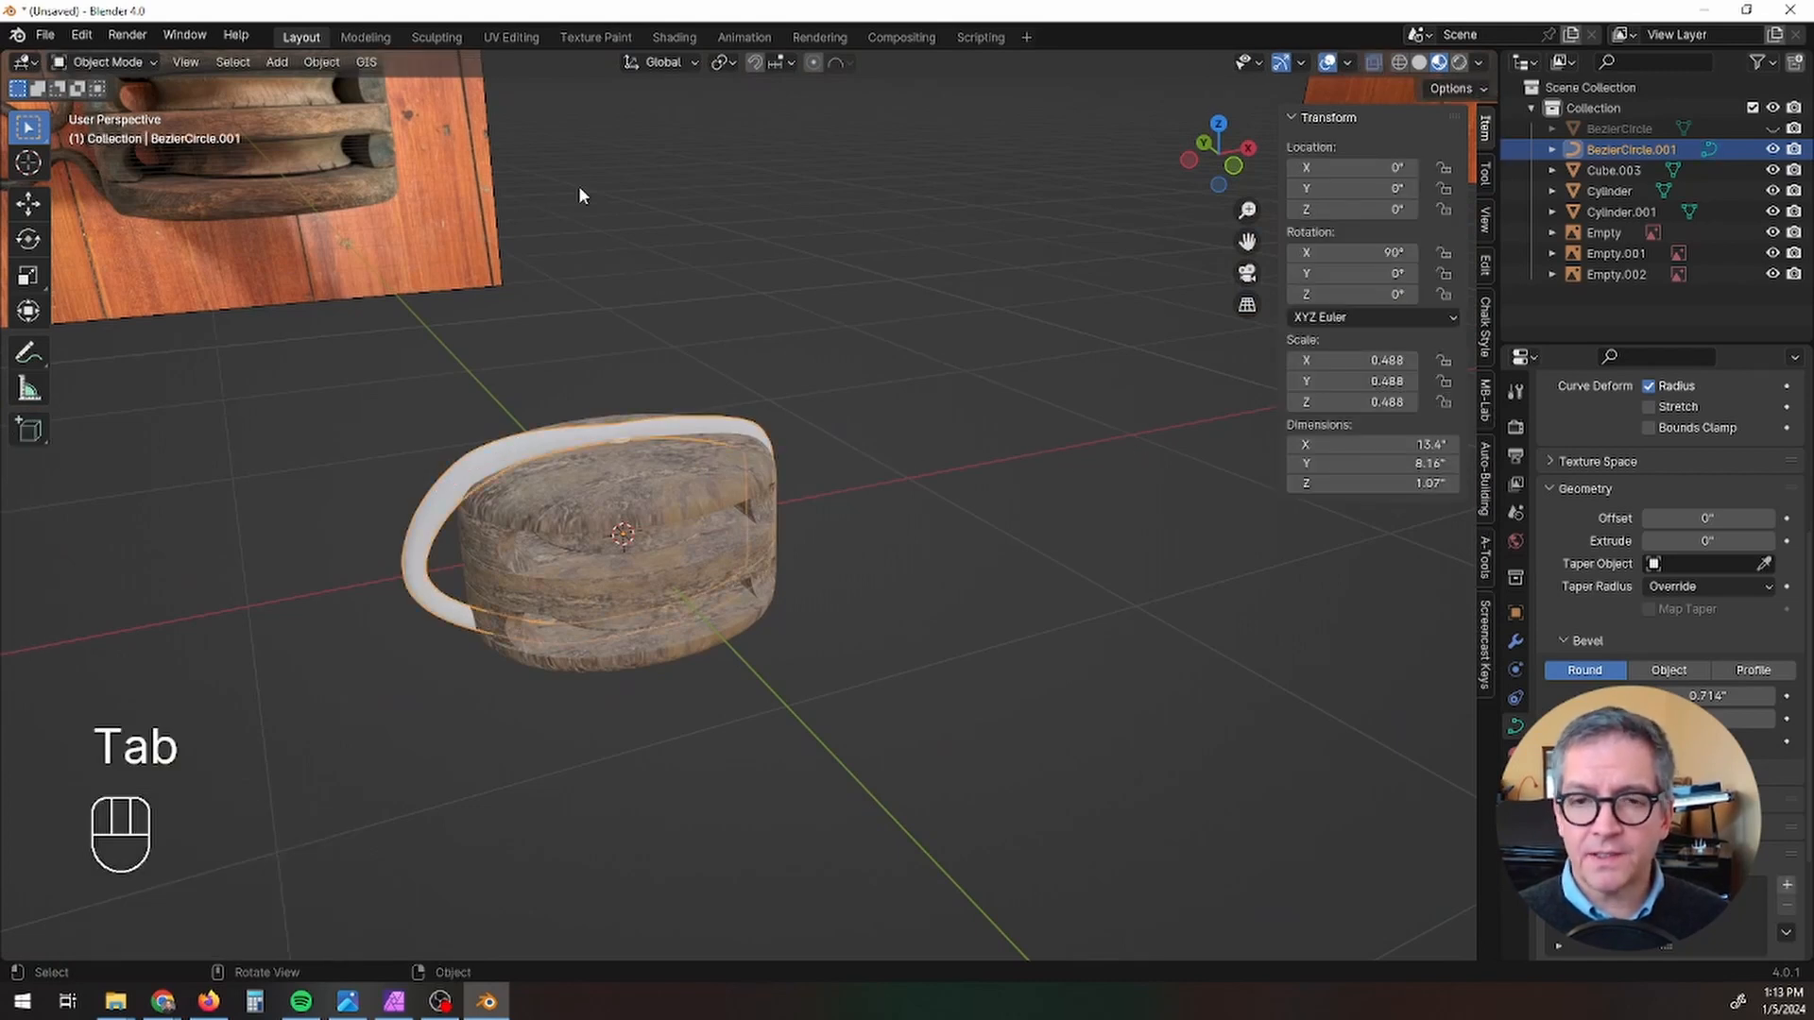
click(304, 68)
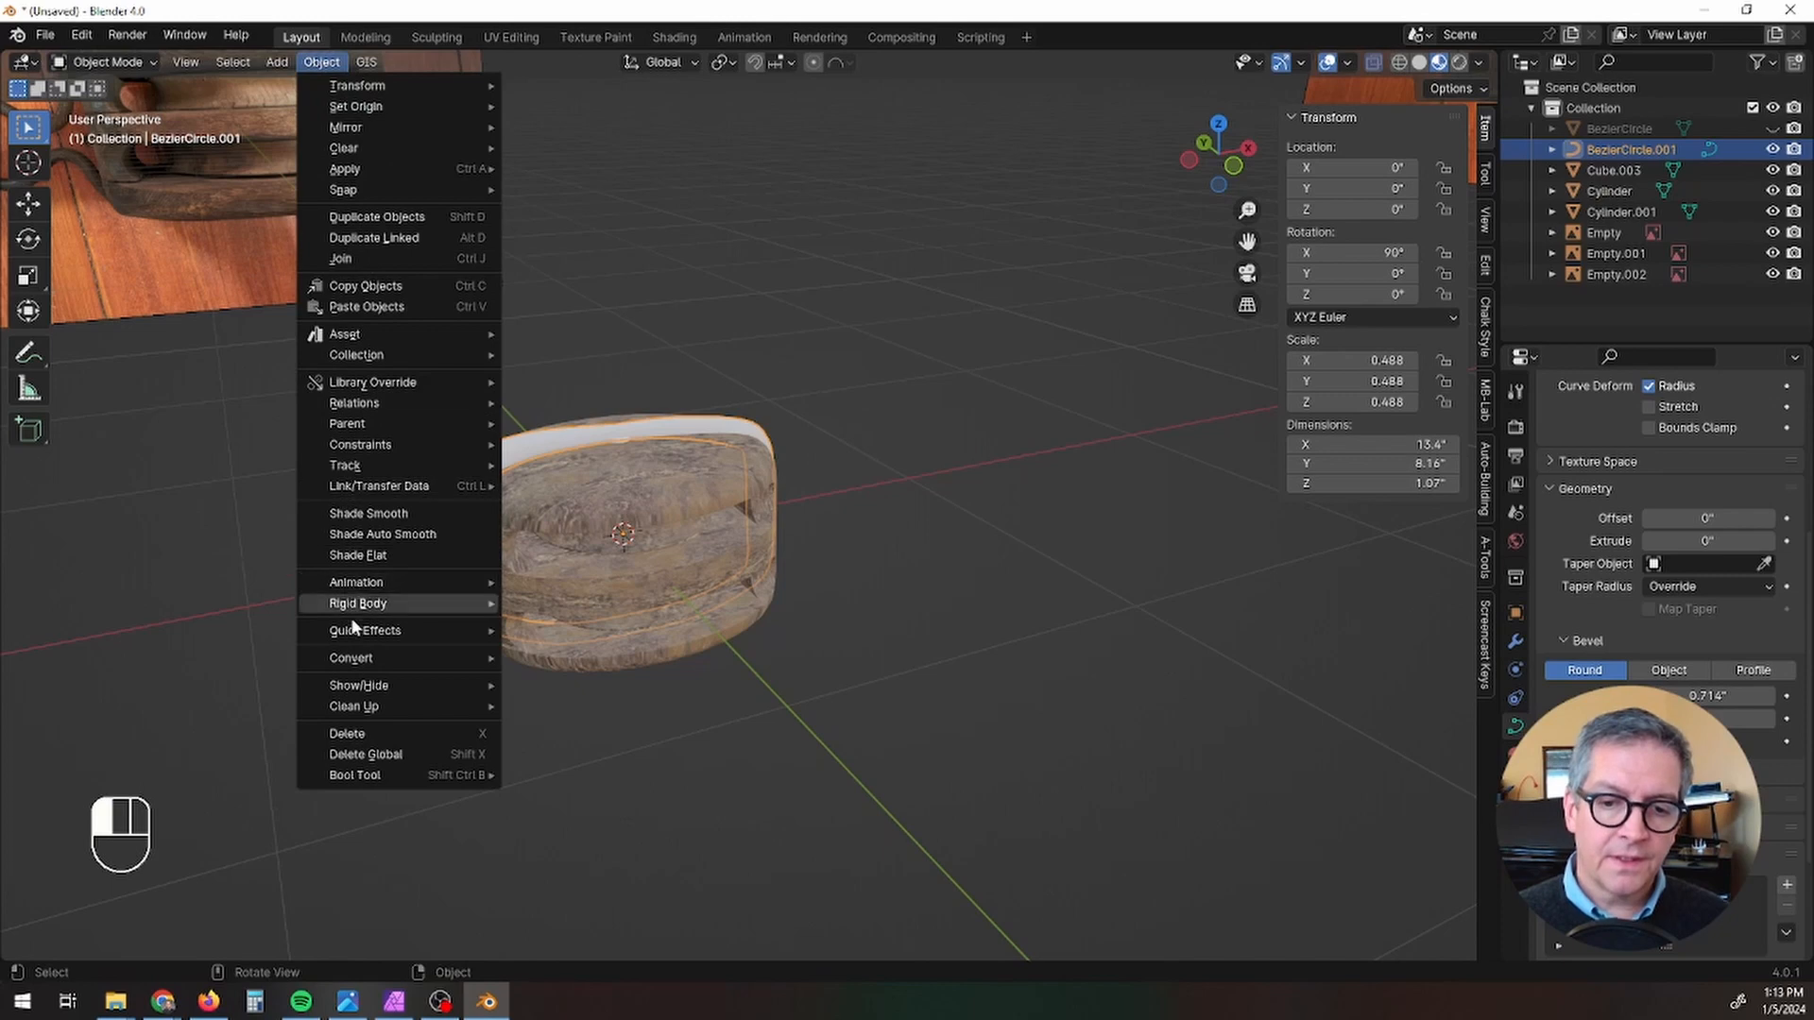
mouse_move(359, 662)
click(546, 679)
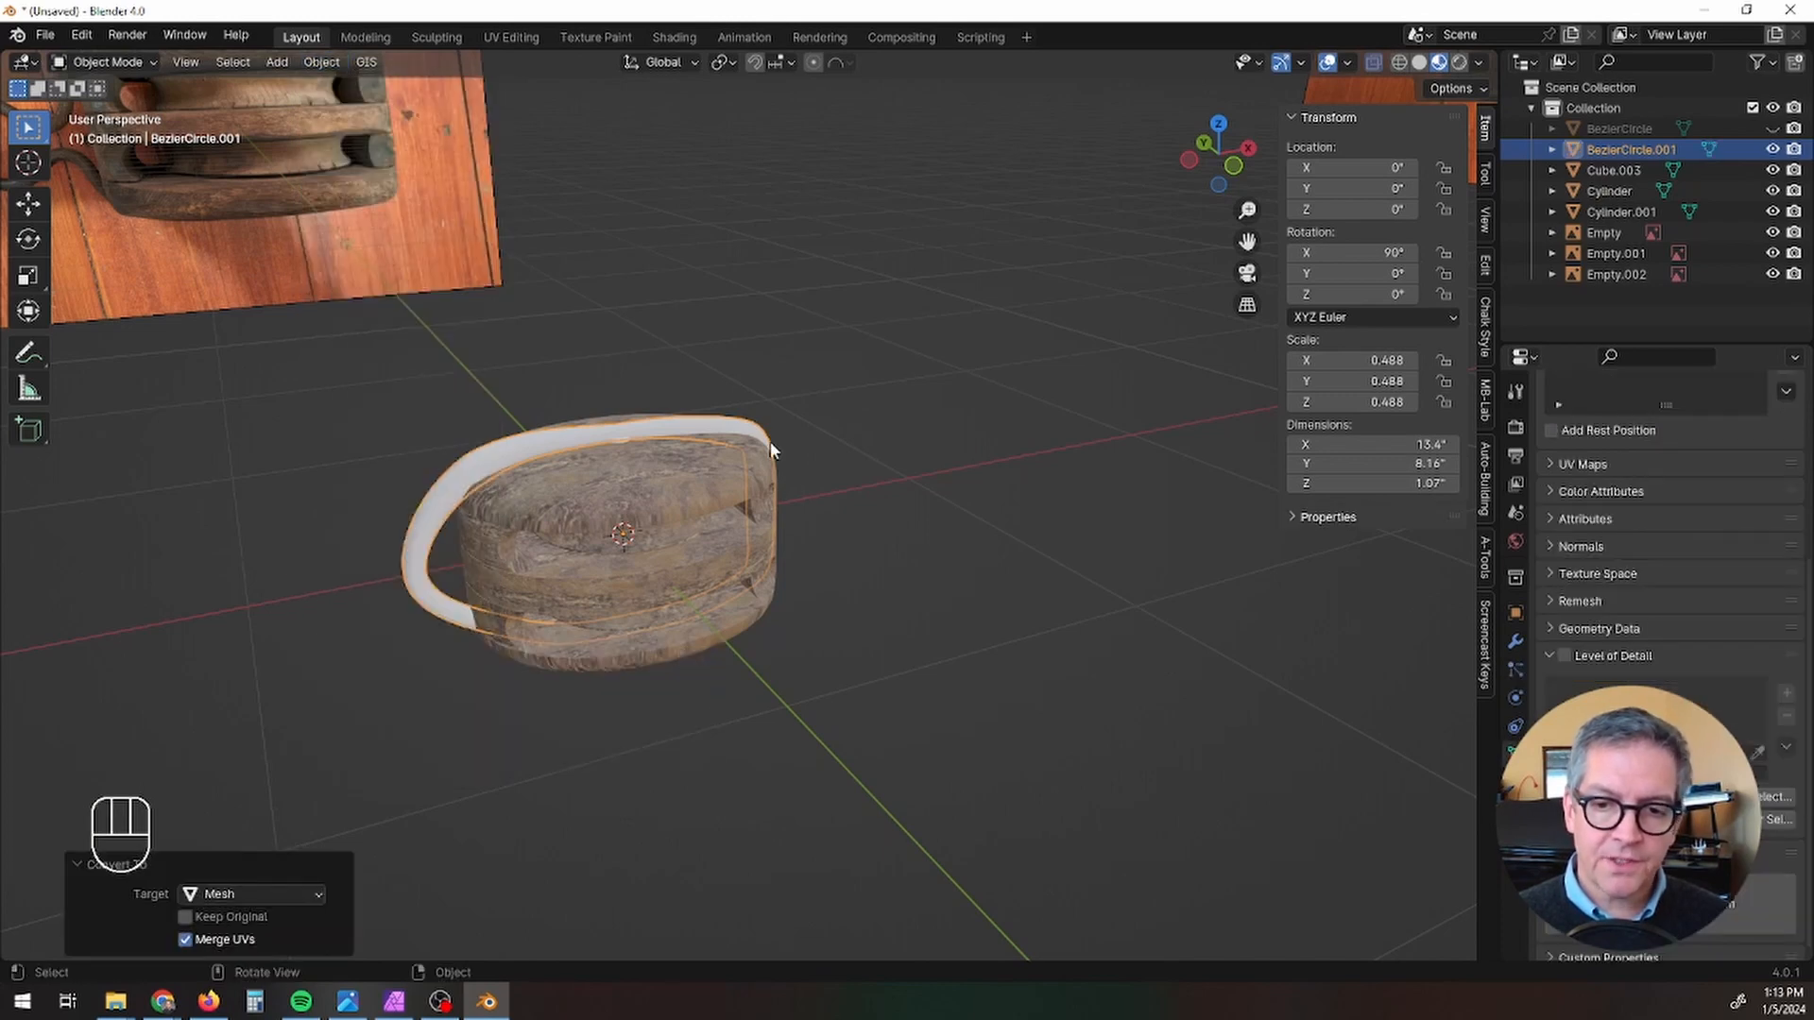
Step: Apply the rotation and scale of the band mesh around the block
scroll(687, 438, up, 2)
middle_drag(747, 421, 652, 425)
mouse_move(853, 546)
middle_down()
mouse_move(832, 527)
mouse_move(859, 567)
middle_up()
key(ctrl+a)
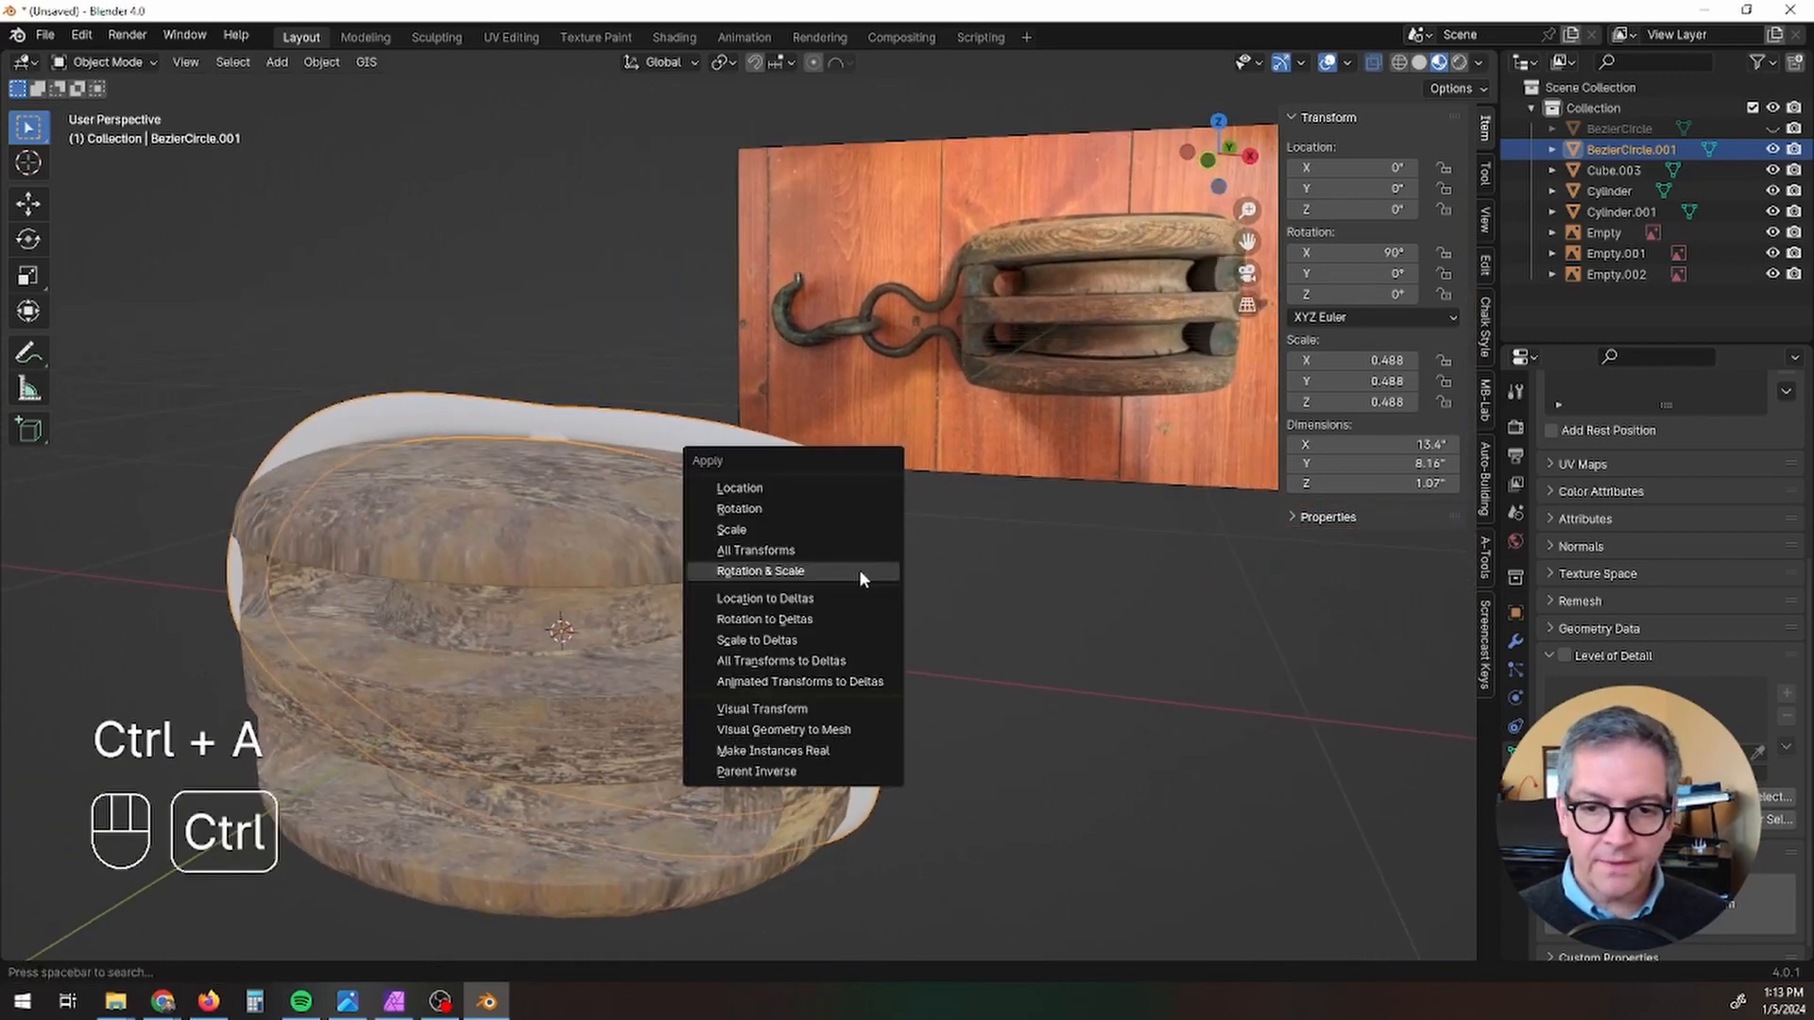
click(859, 569)
middle_drag(820, 595, 768, 502)
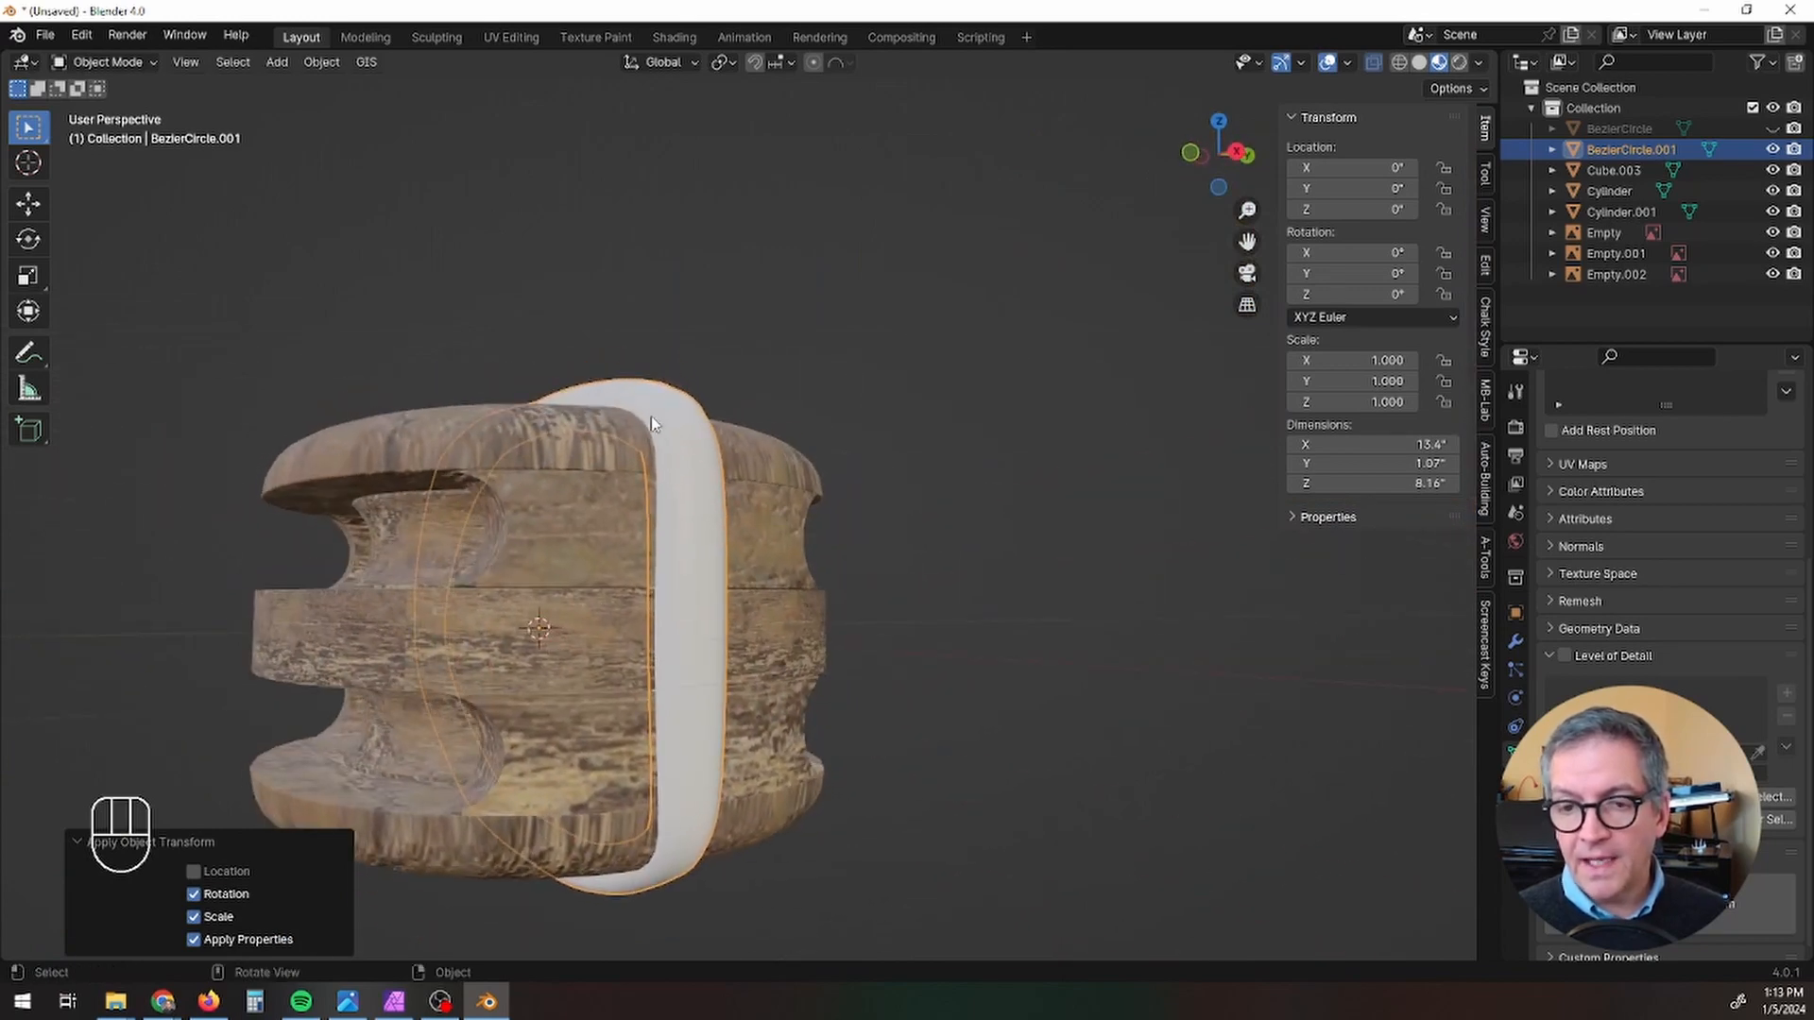
mouse_move(669, 472)
middle_down()
mouse_move(648, 716)
mouse_move(623, 724)
mouse_move(808, 807)
mouse_move(682, 501)
middle_up()
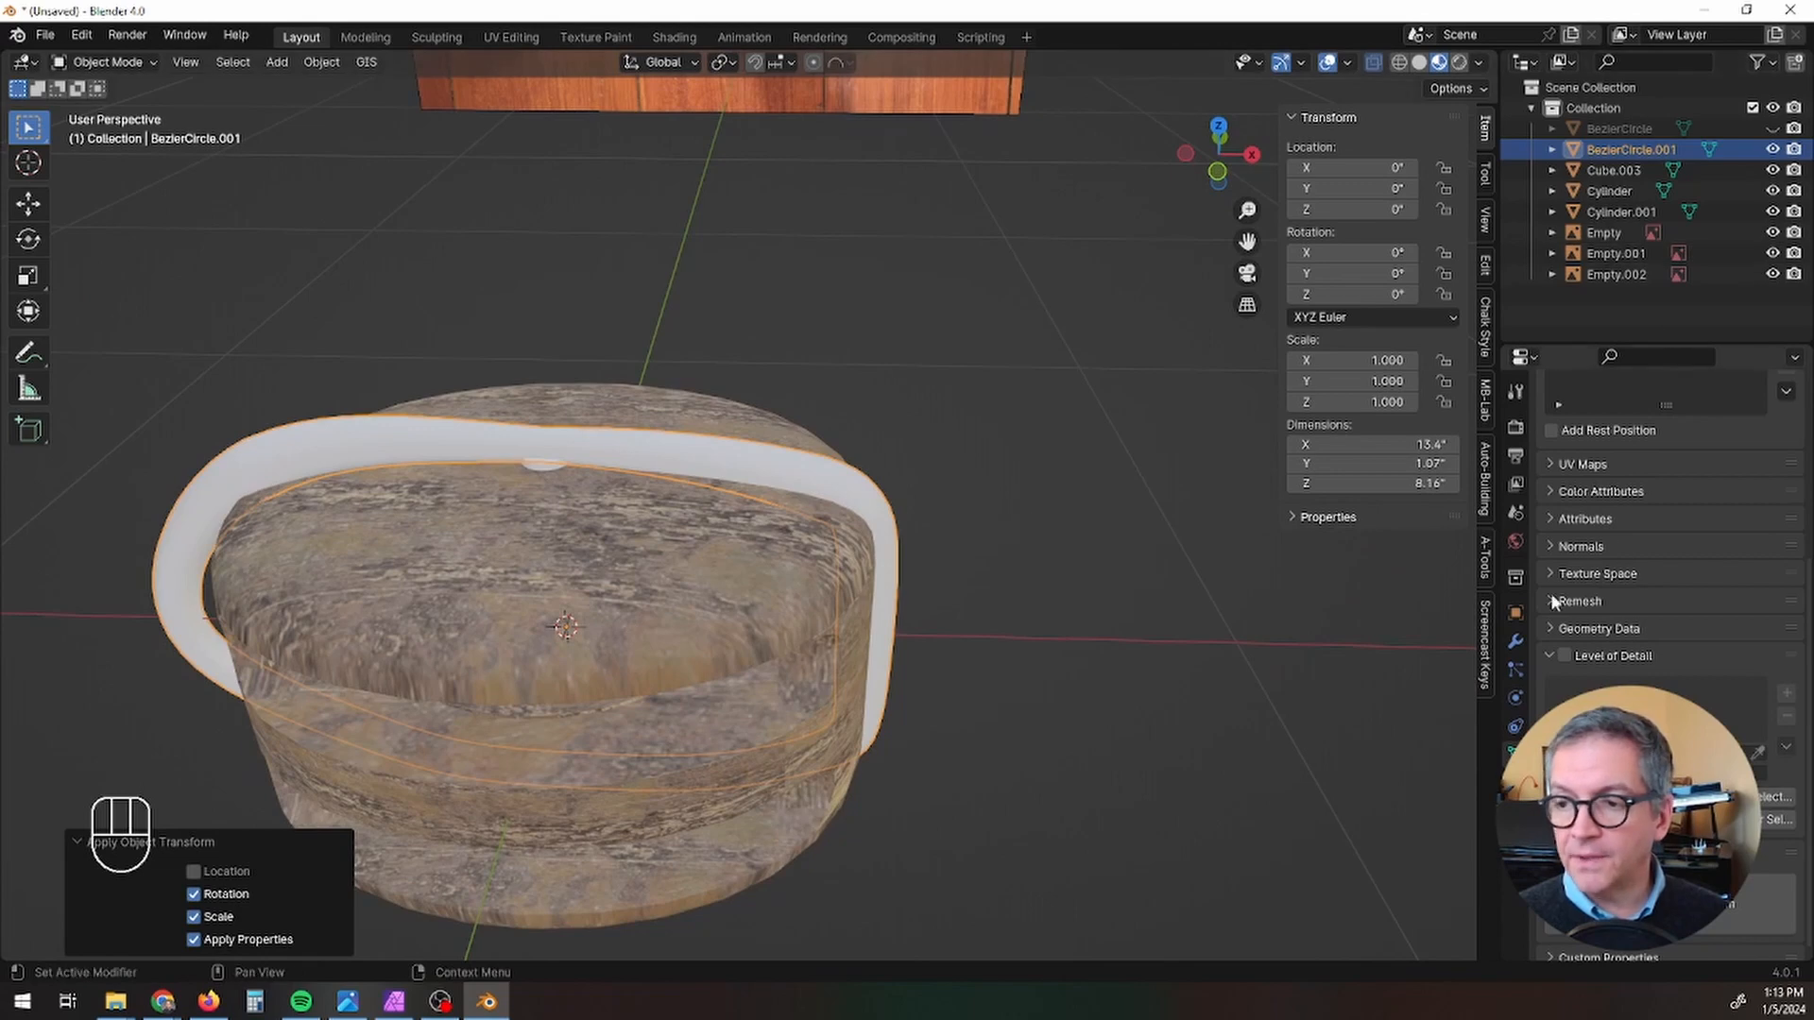
Step: Mirror the band mesh across the Z axis with AutoMirror
click(1483, 272)
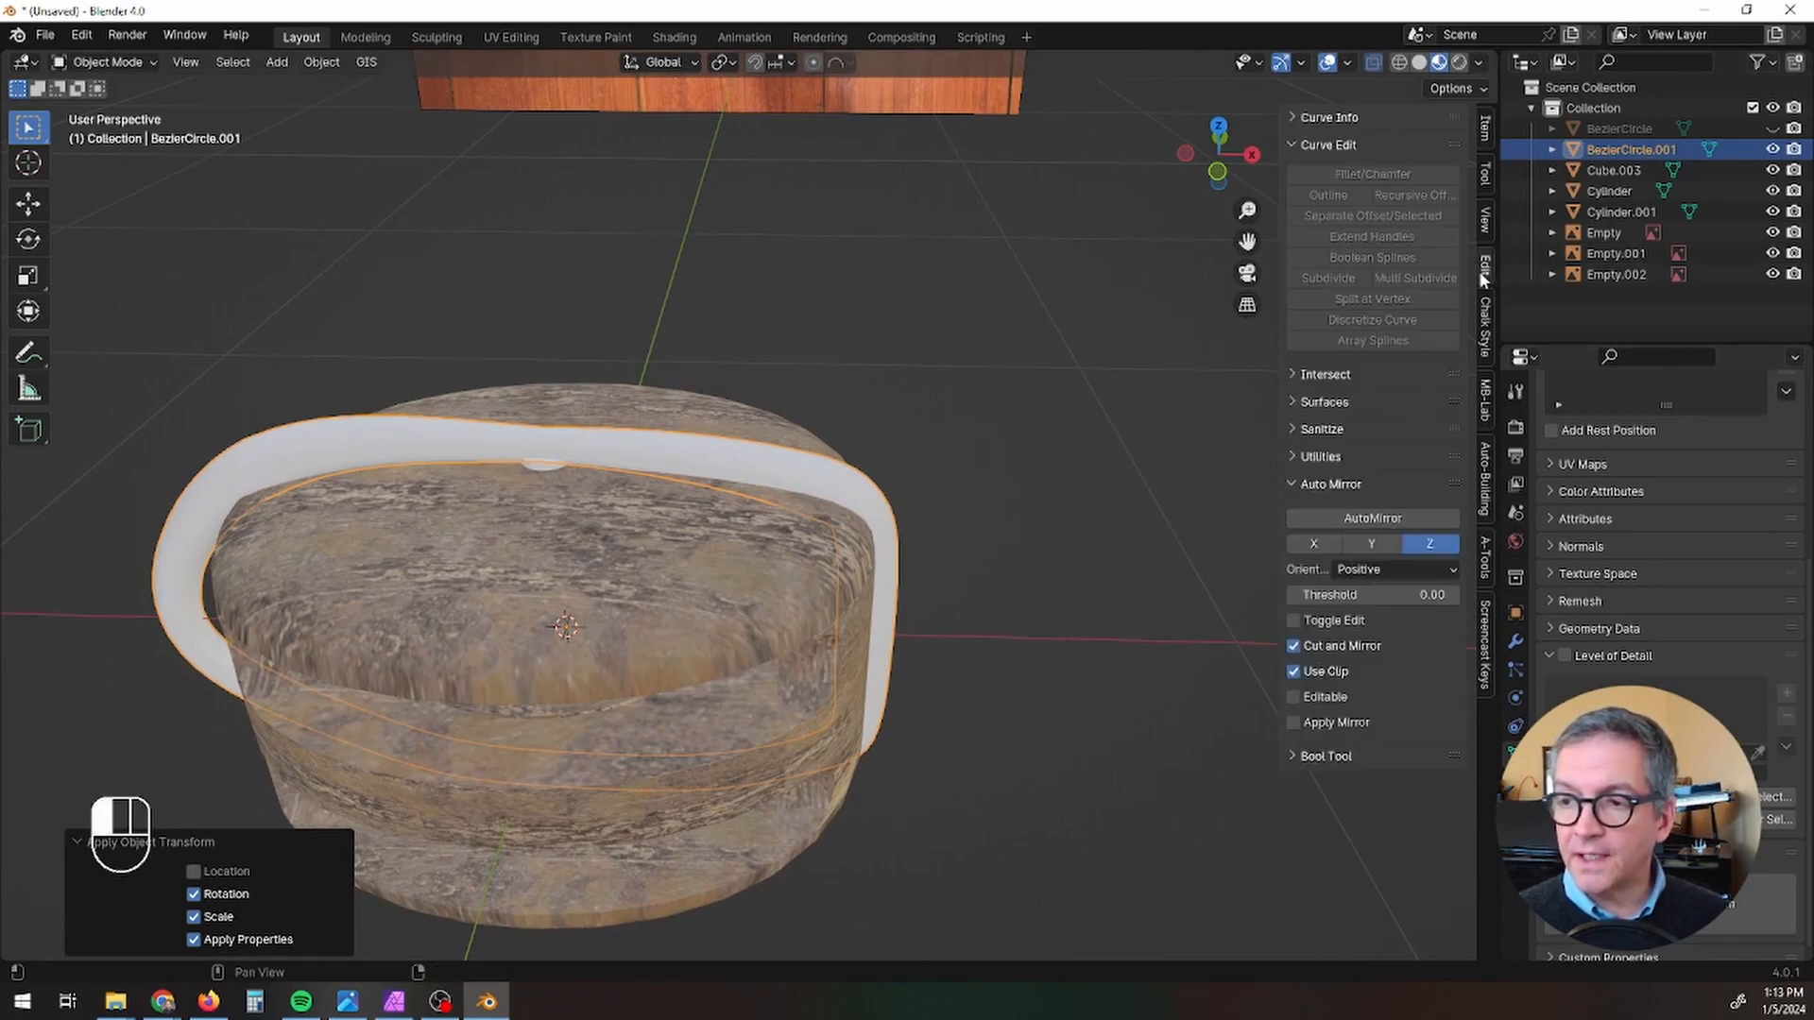
click(1384, 518)
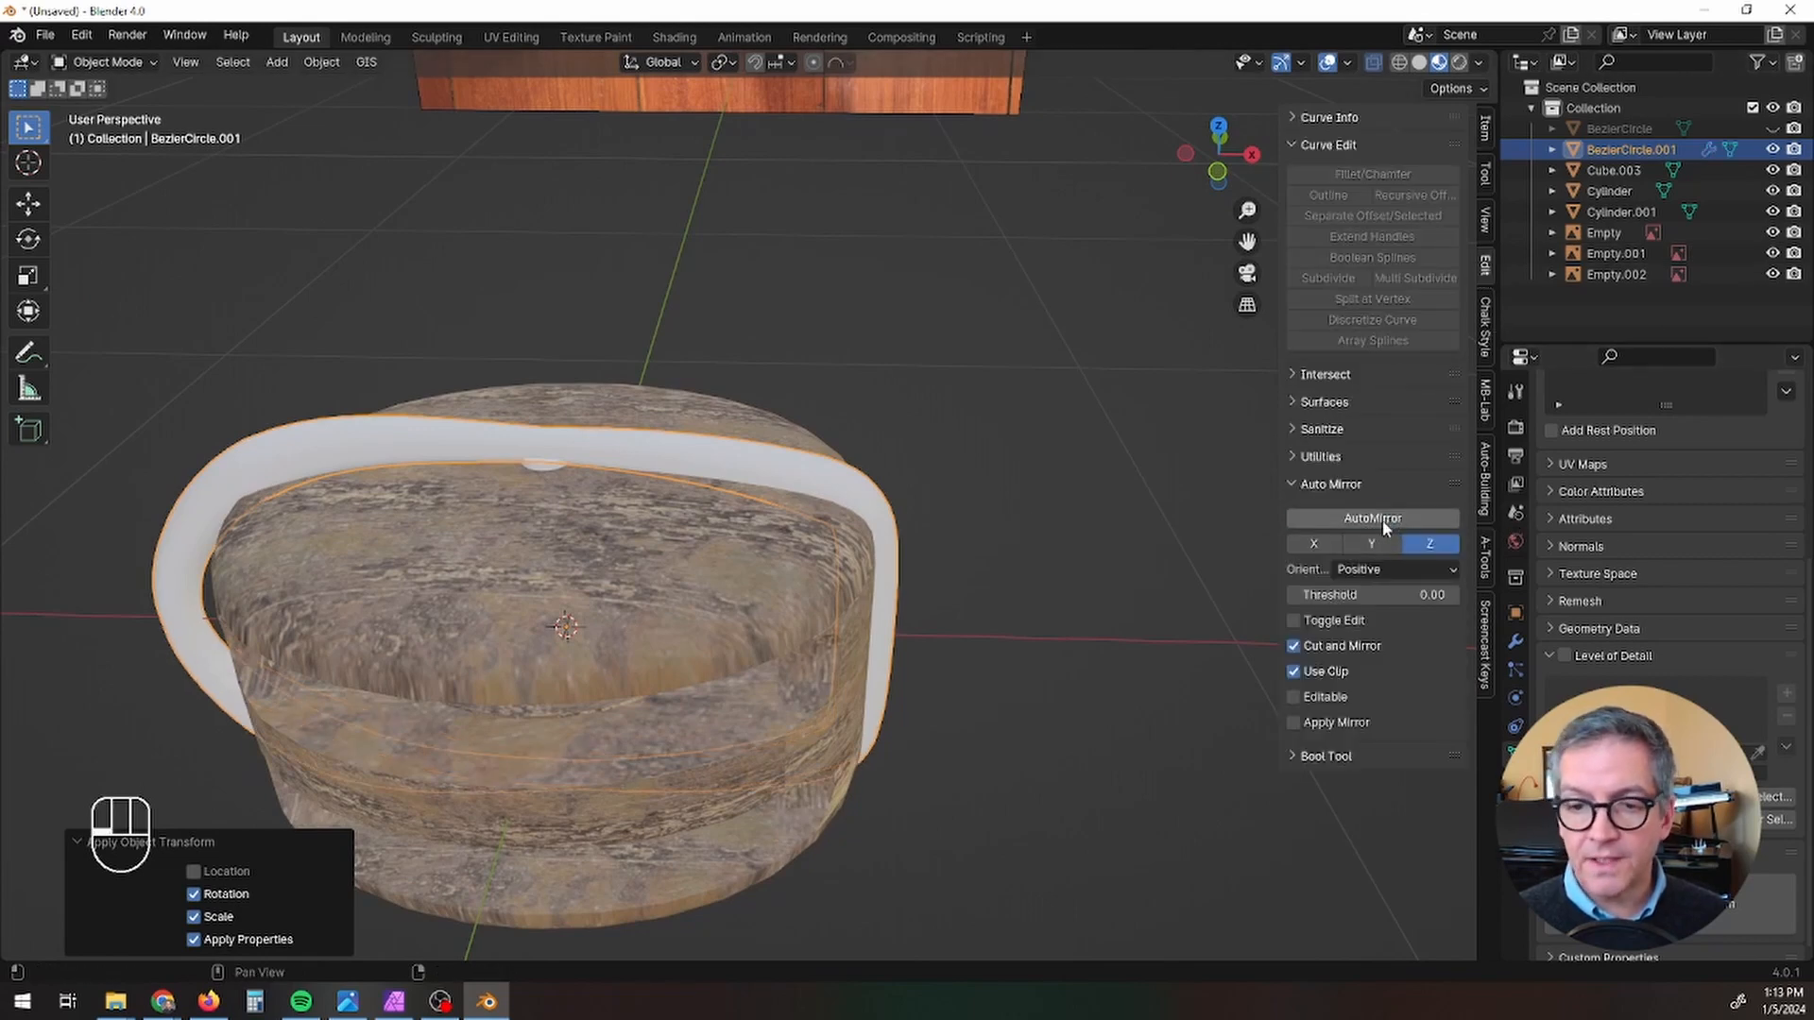
middle_drag(1097, 755, 1063, 581)
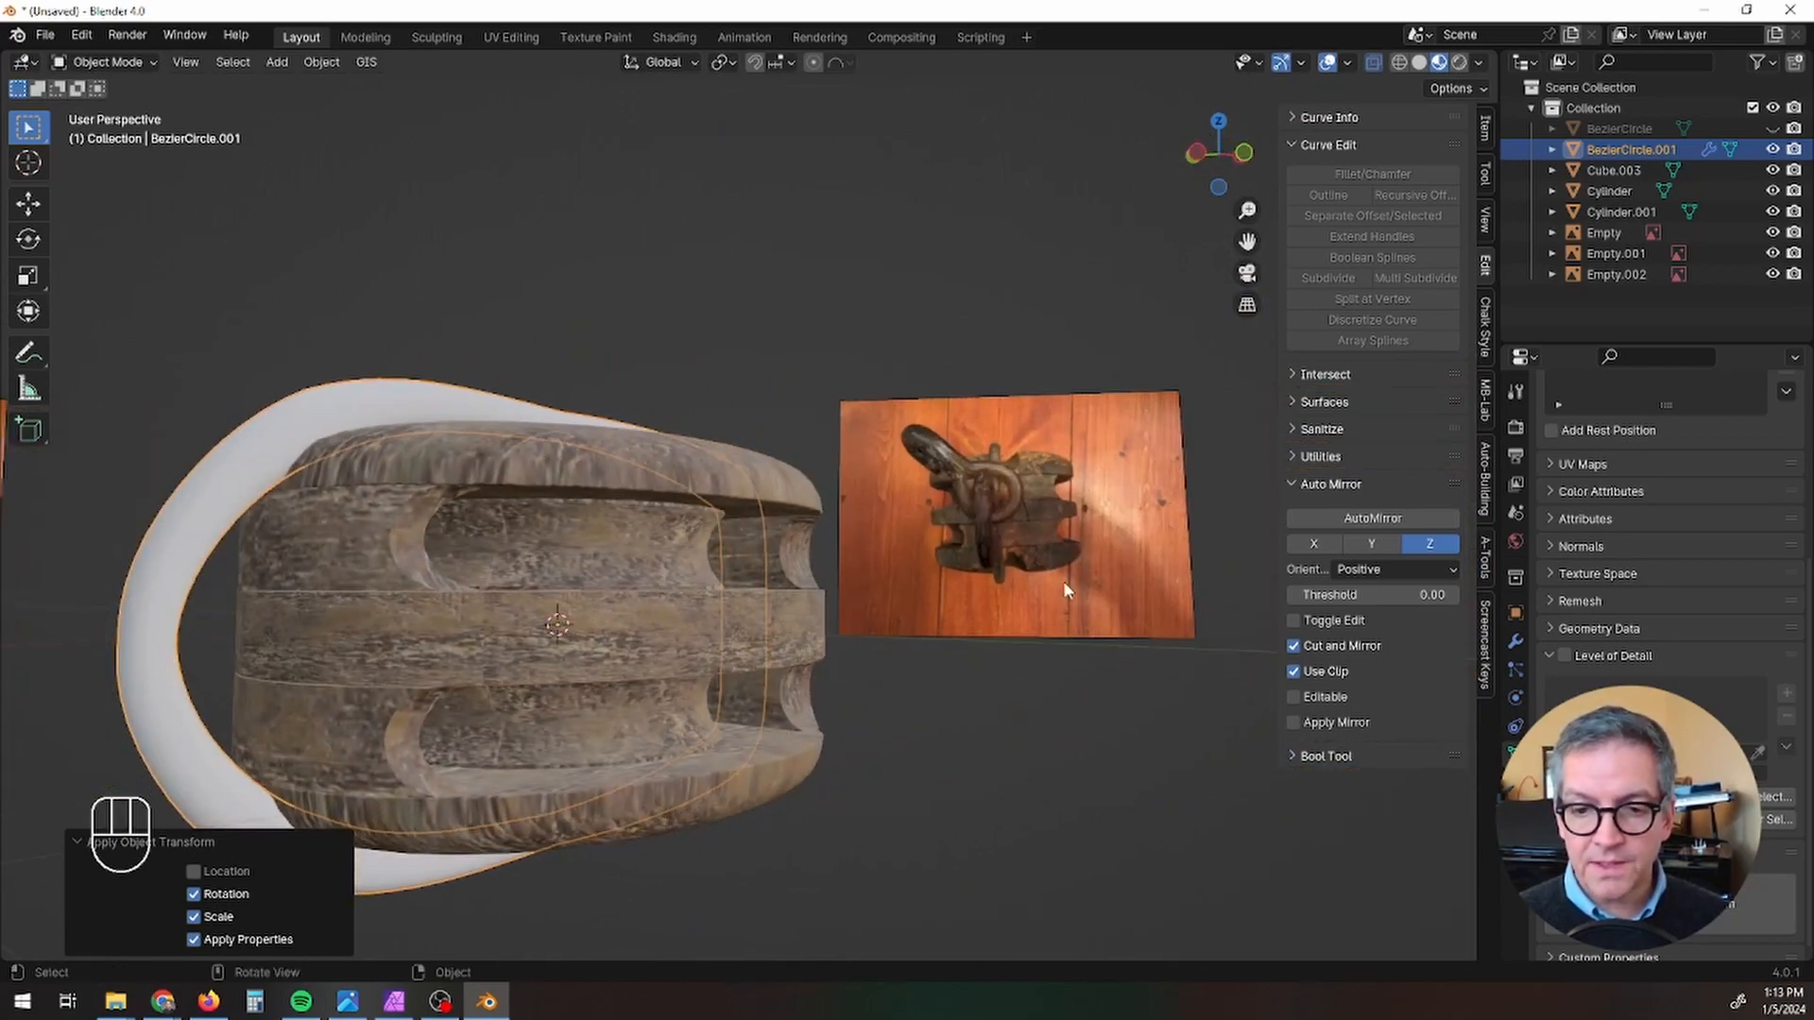
Step: Add a Boolean Difference modifier to the wooden block, using the white band mesh as the cutting object
click(652, 616)
middle_drag(994, 706, 870, 773)
middle_drag(798, 643, 339, 533)
scroll(304, 699, up, 4)
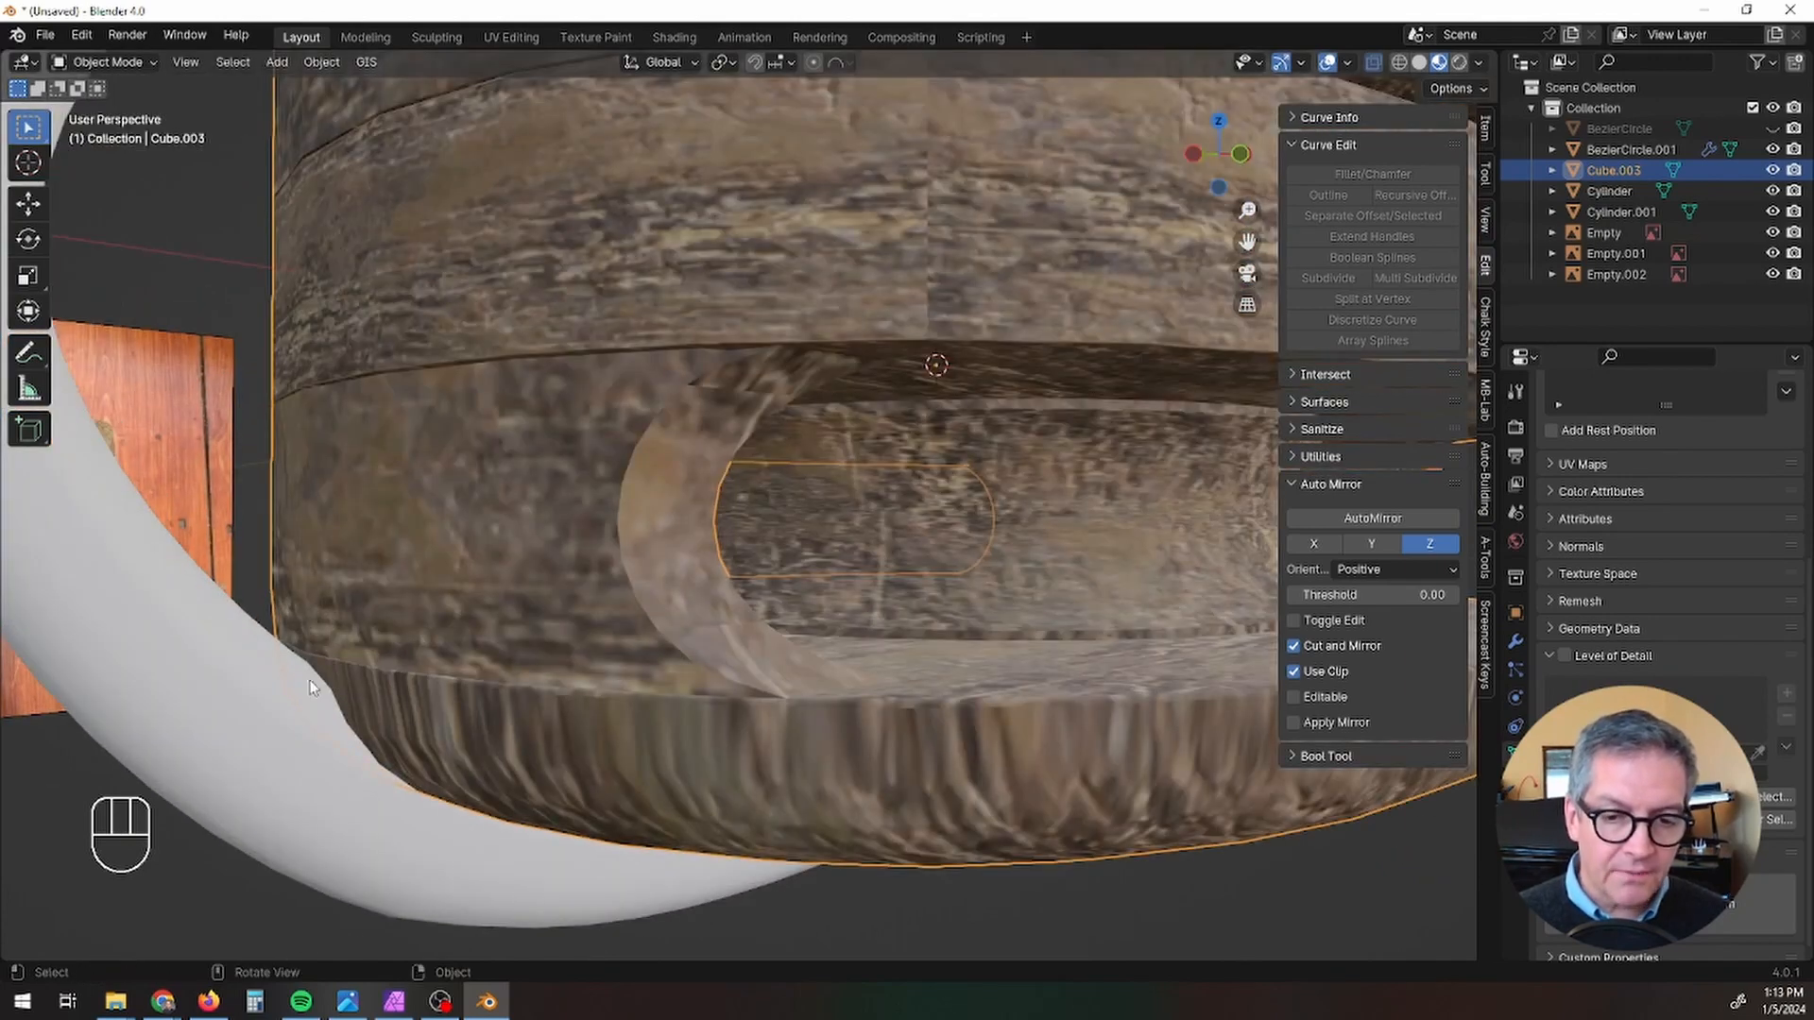
scroll(309, 687, down, 6)
middle_drag(474, 728, 397, 778)
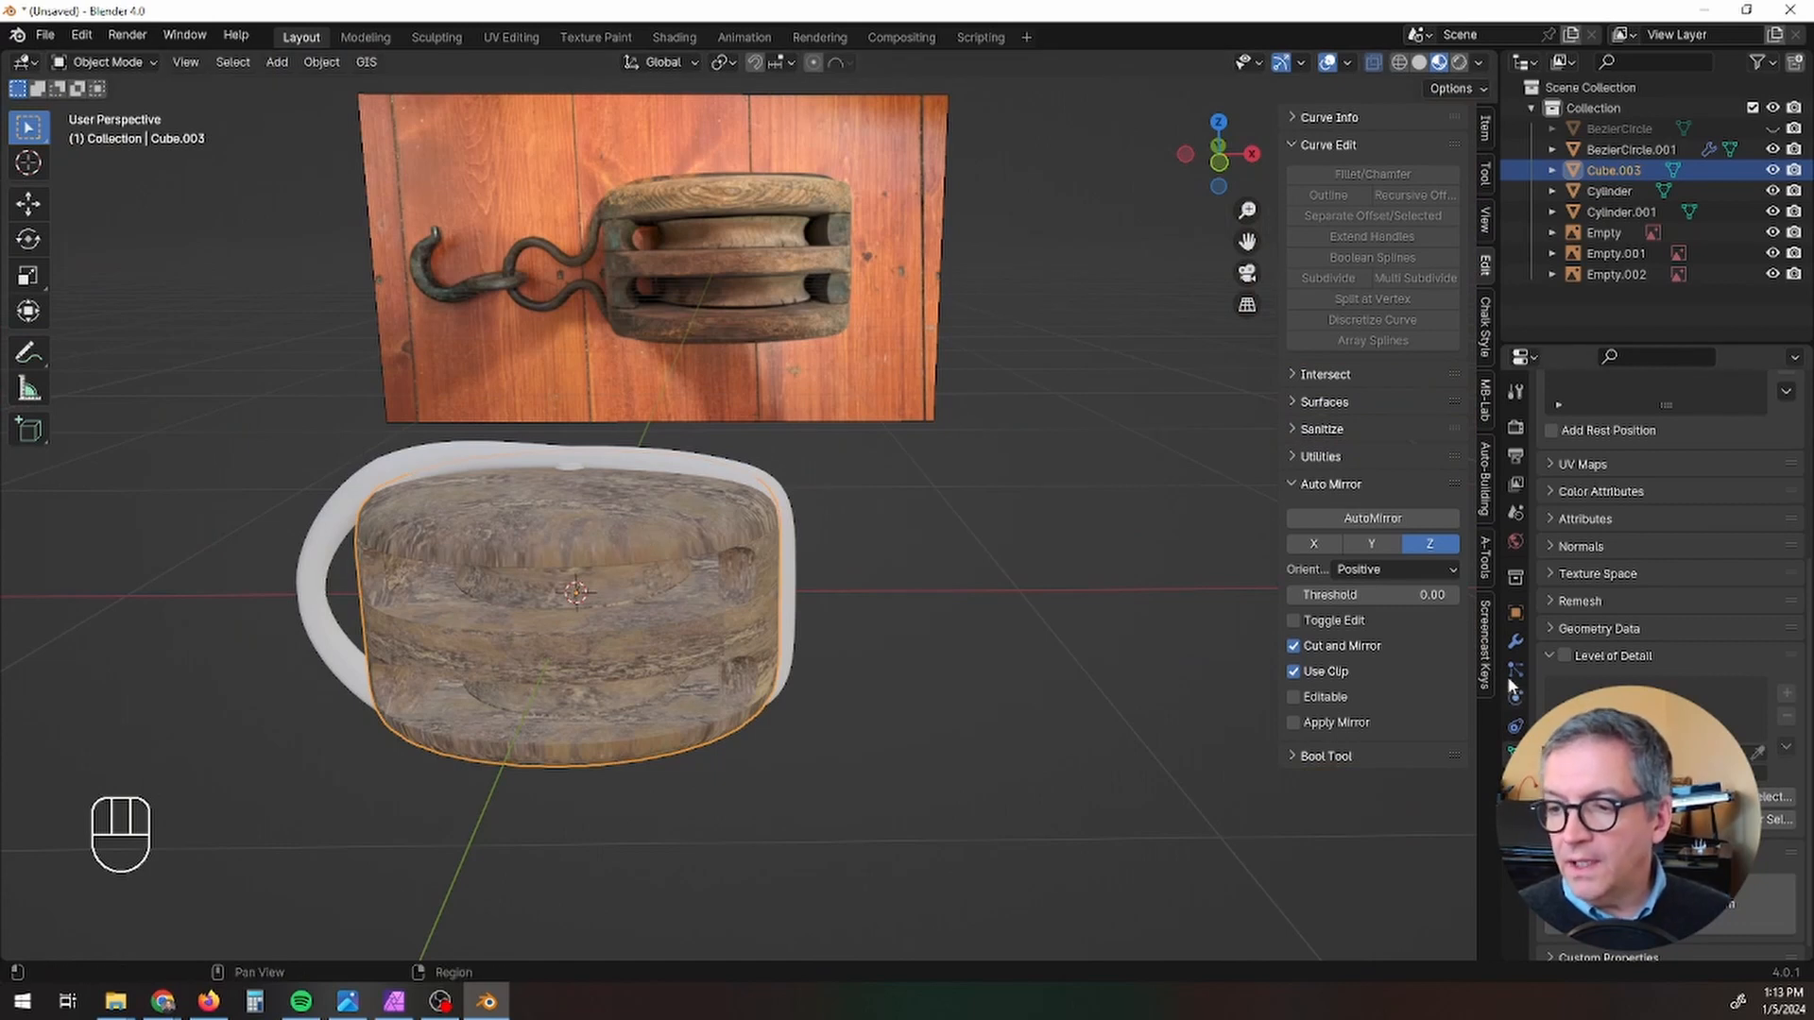
click(1513, 643)
click(1638, 427)
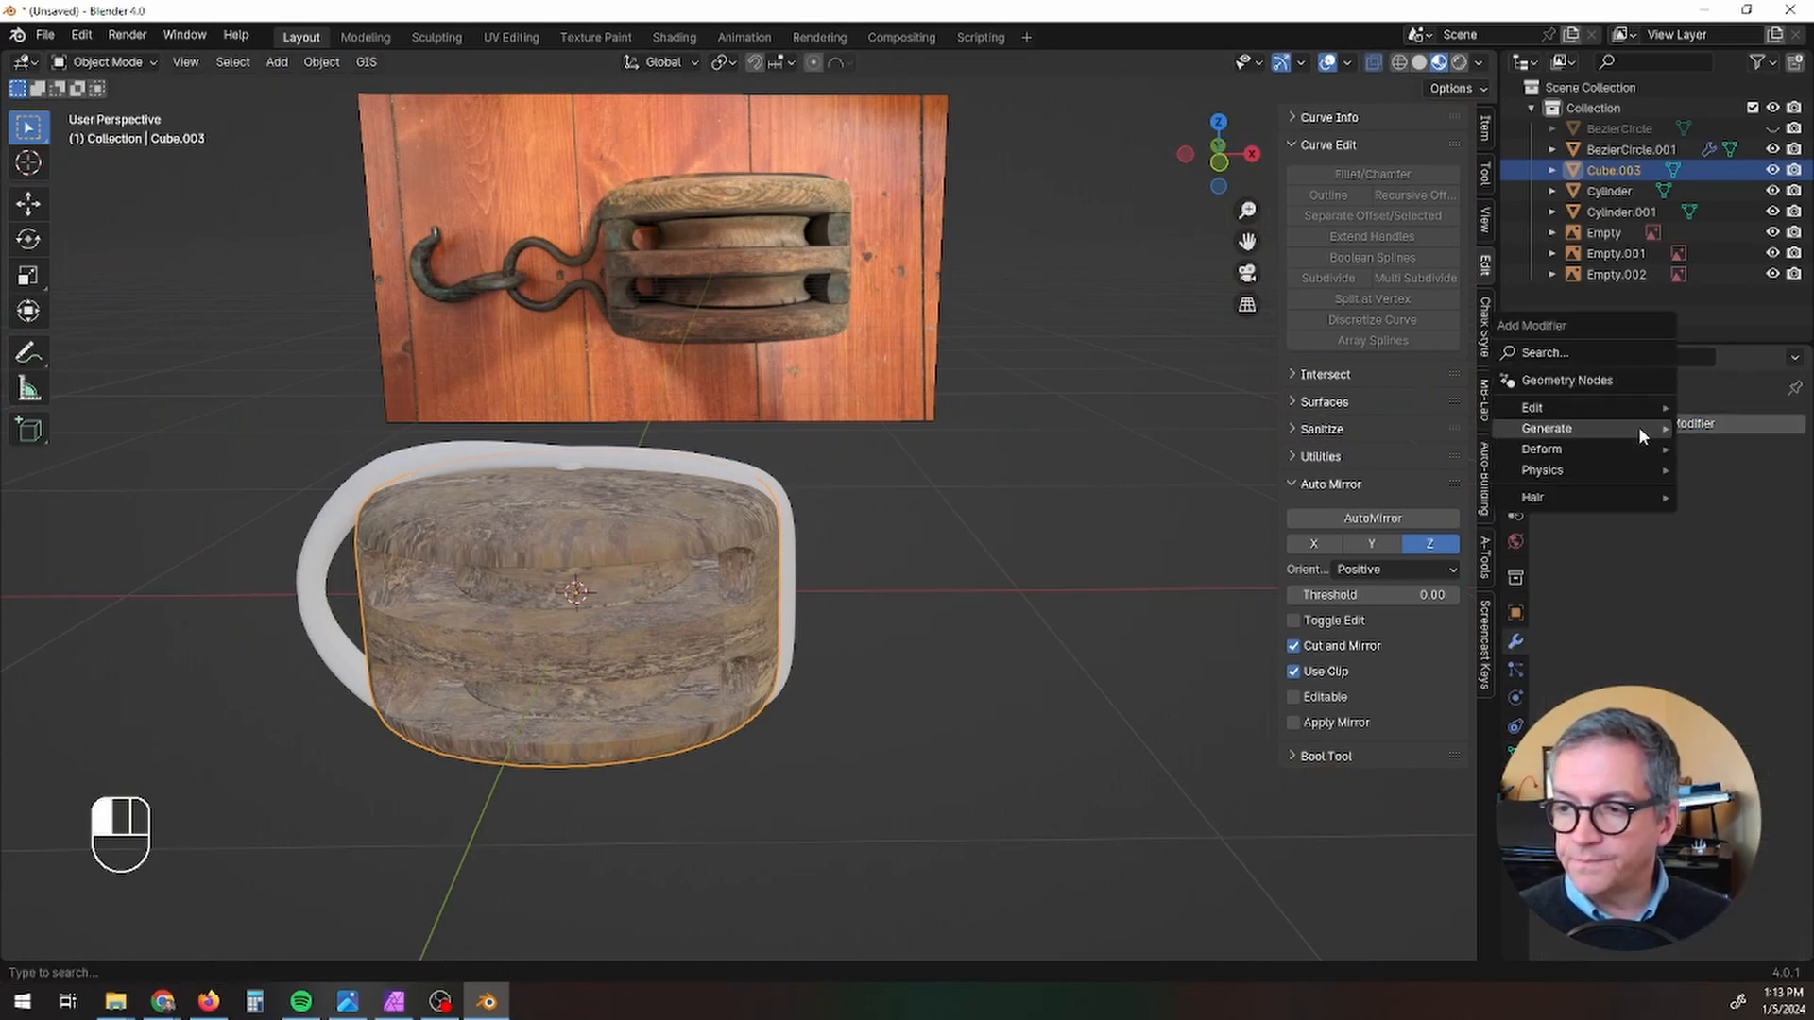
mouse_move(1640, 432)
click(1378, 468)
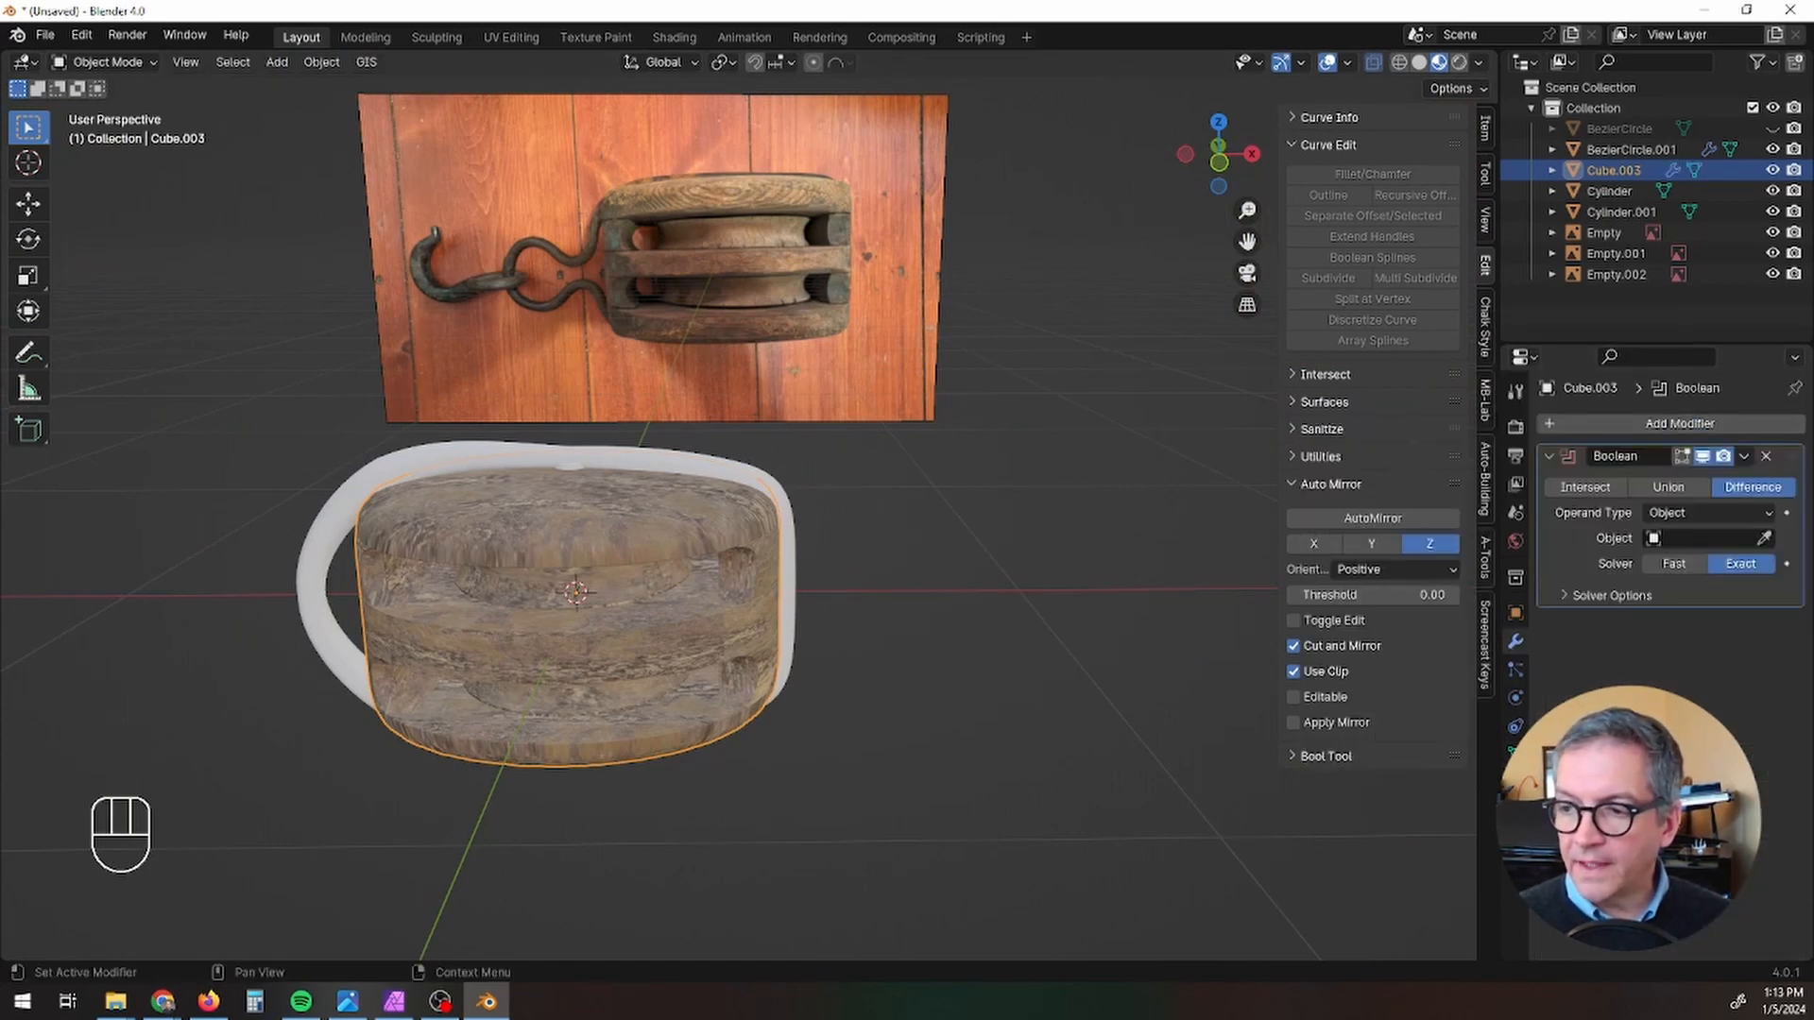
click(1764, 539)
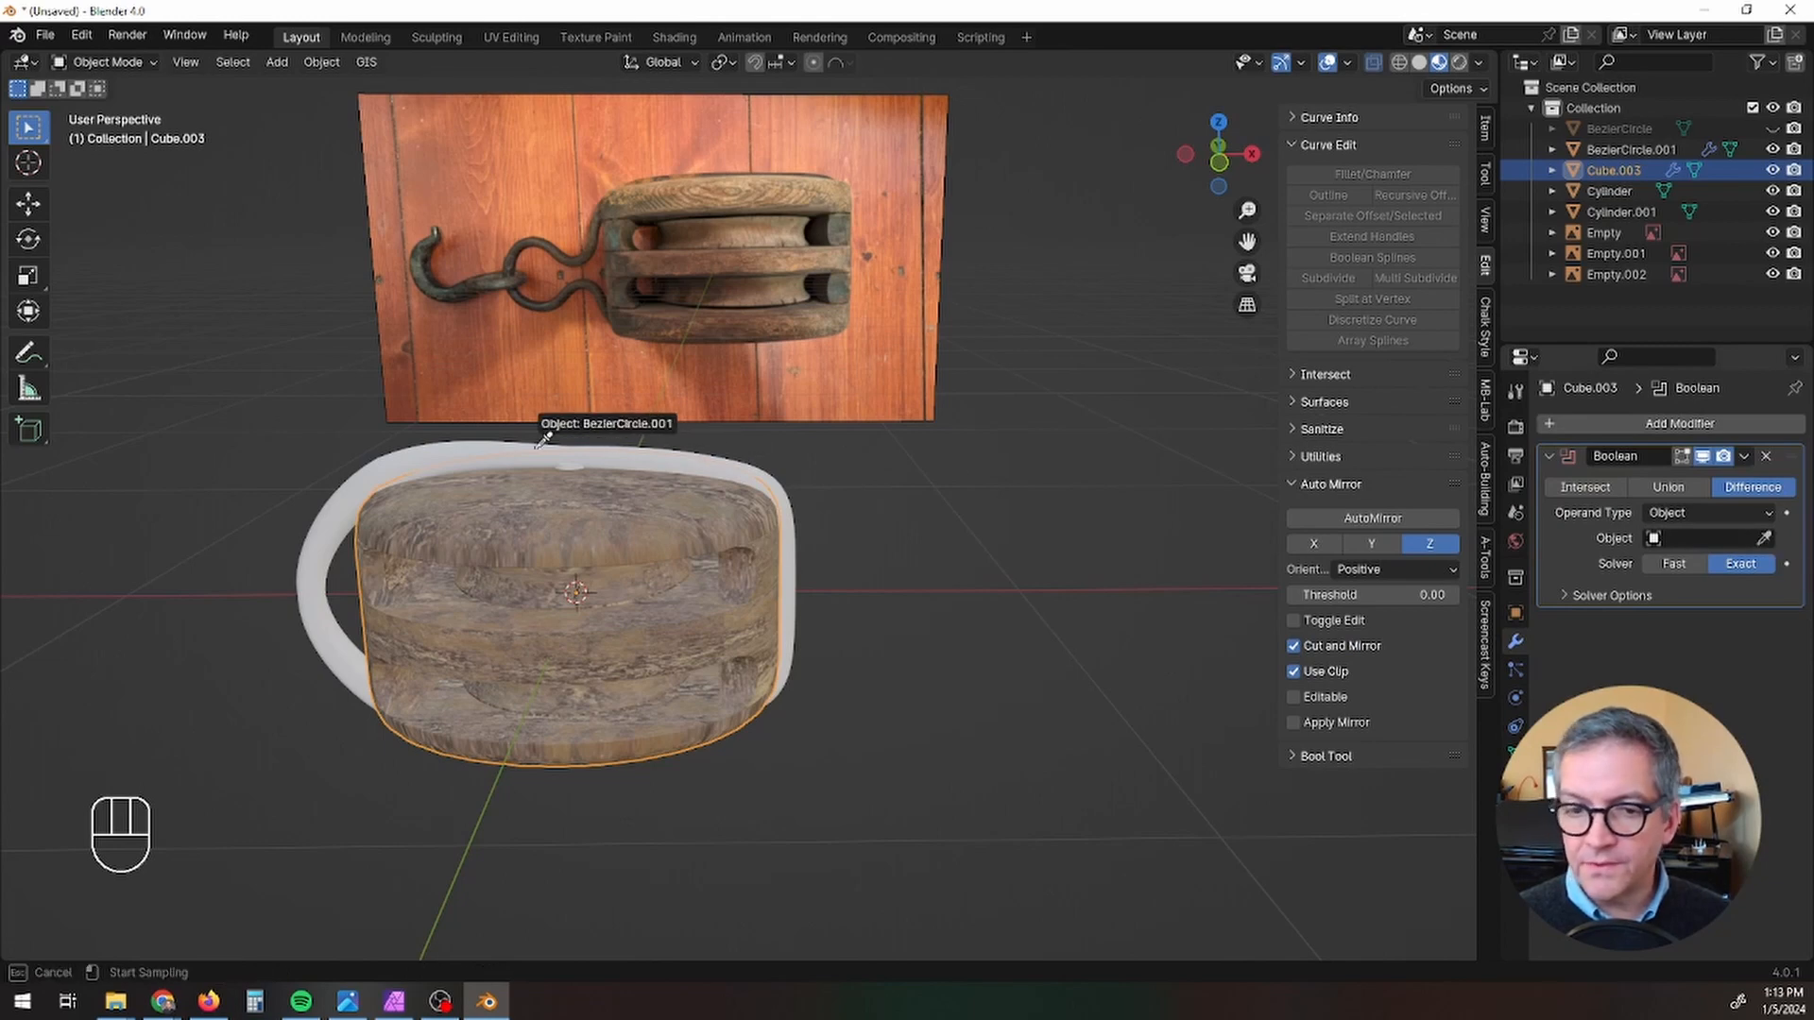
click(454, 457)
Step: Set the Boolean solver to Fast and apply the modifier to the wooden block
middle_drag(522, 626, 397, 534)
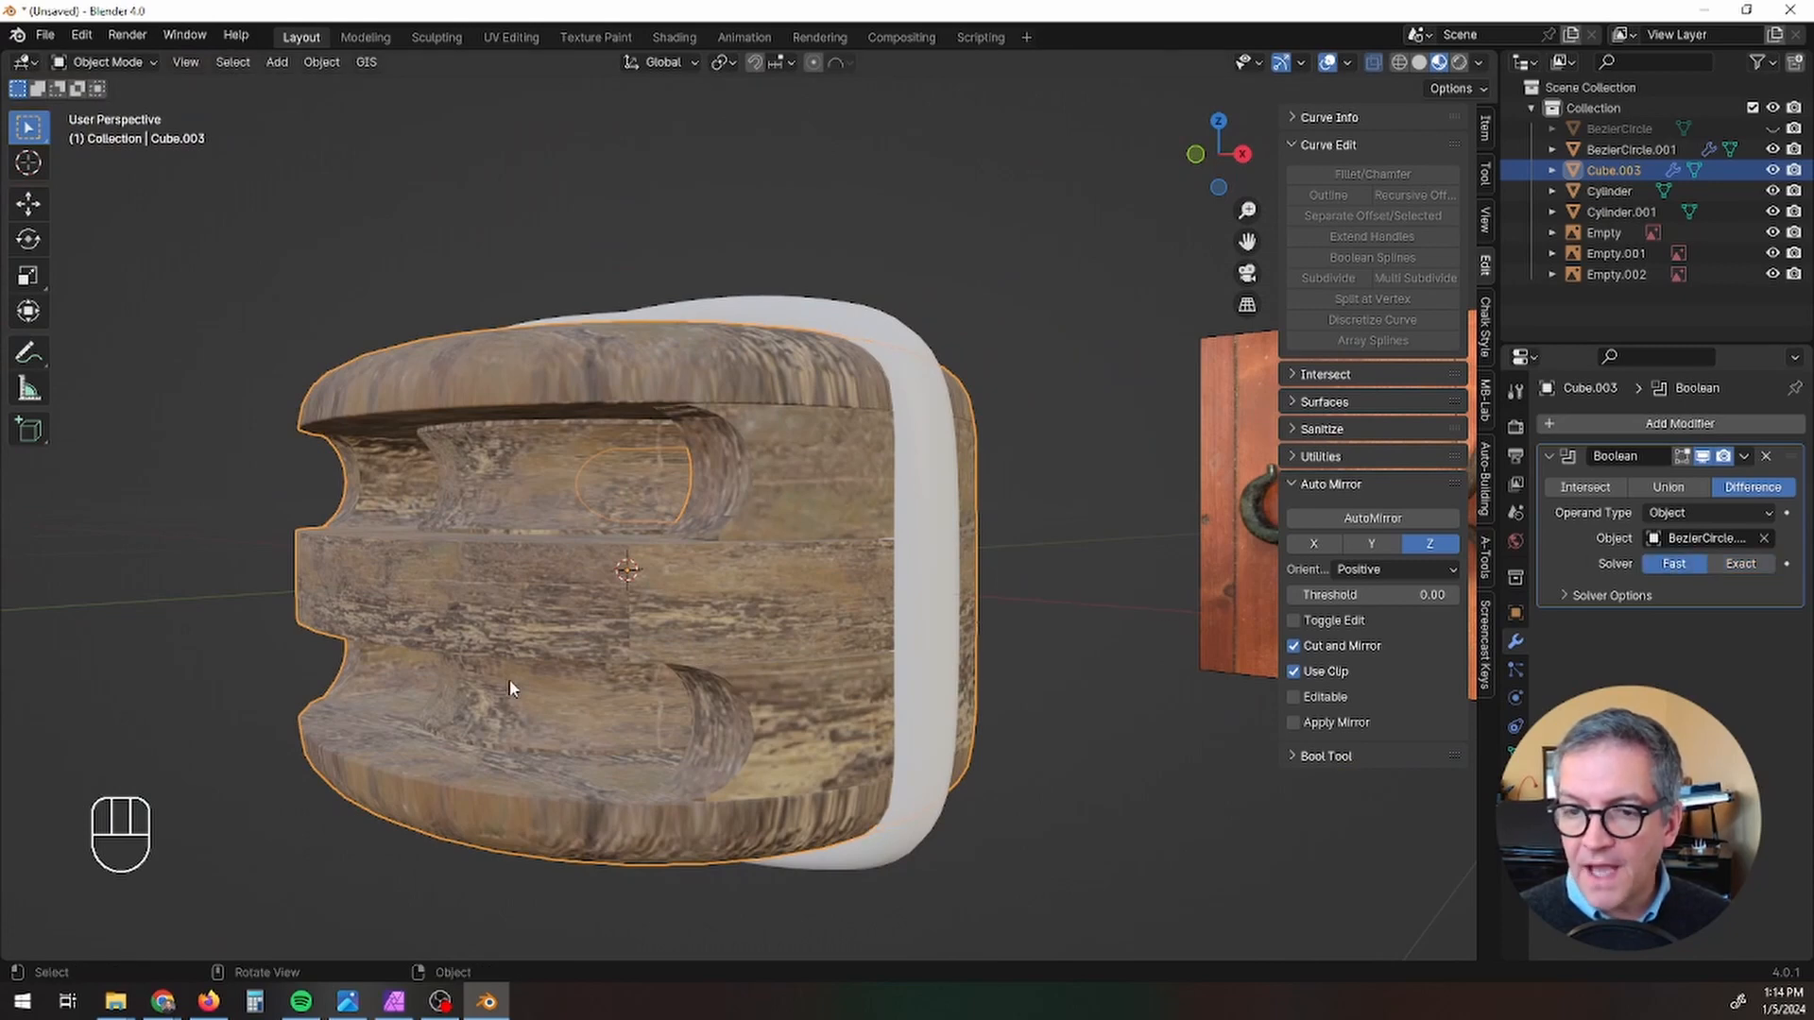
middle_drag(508, 688, 789, 666)
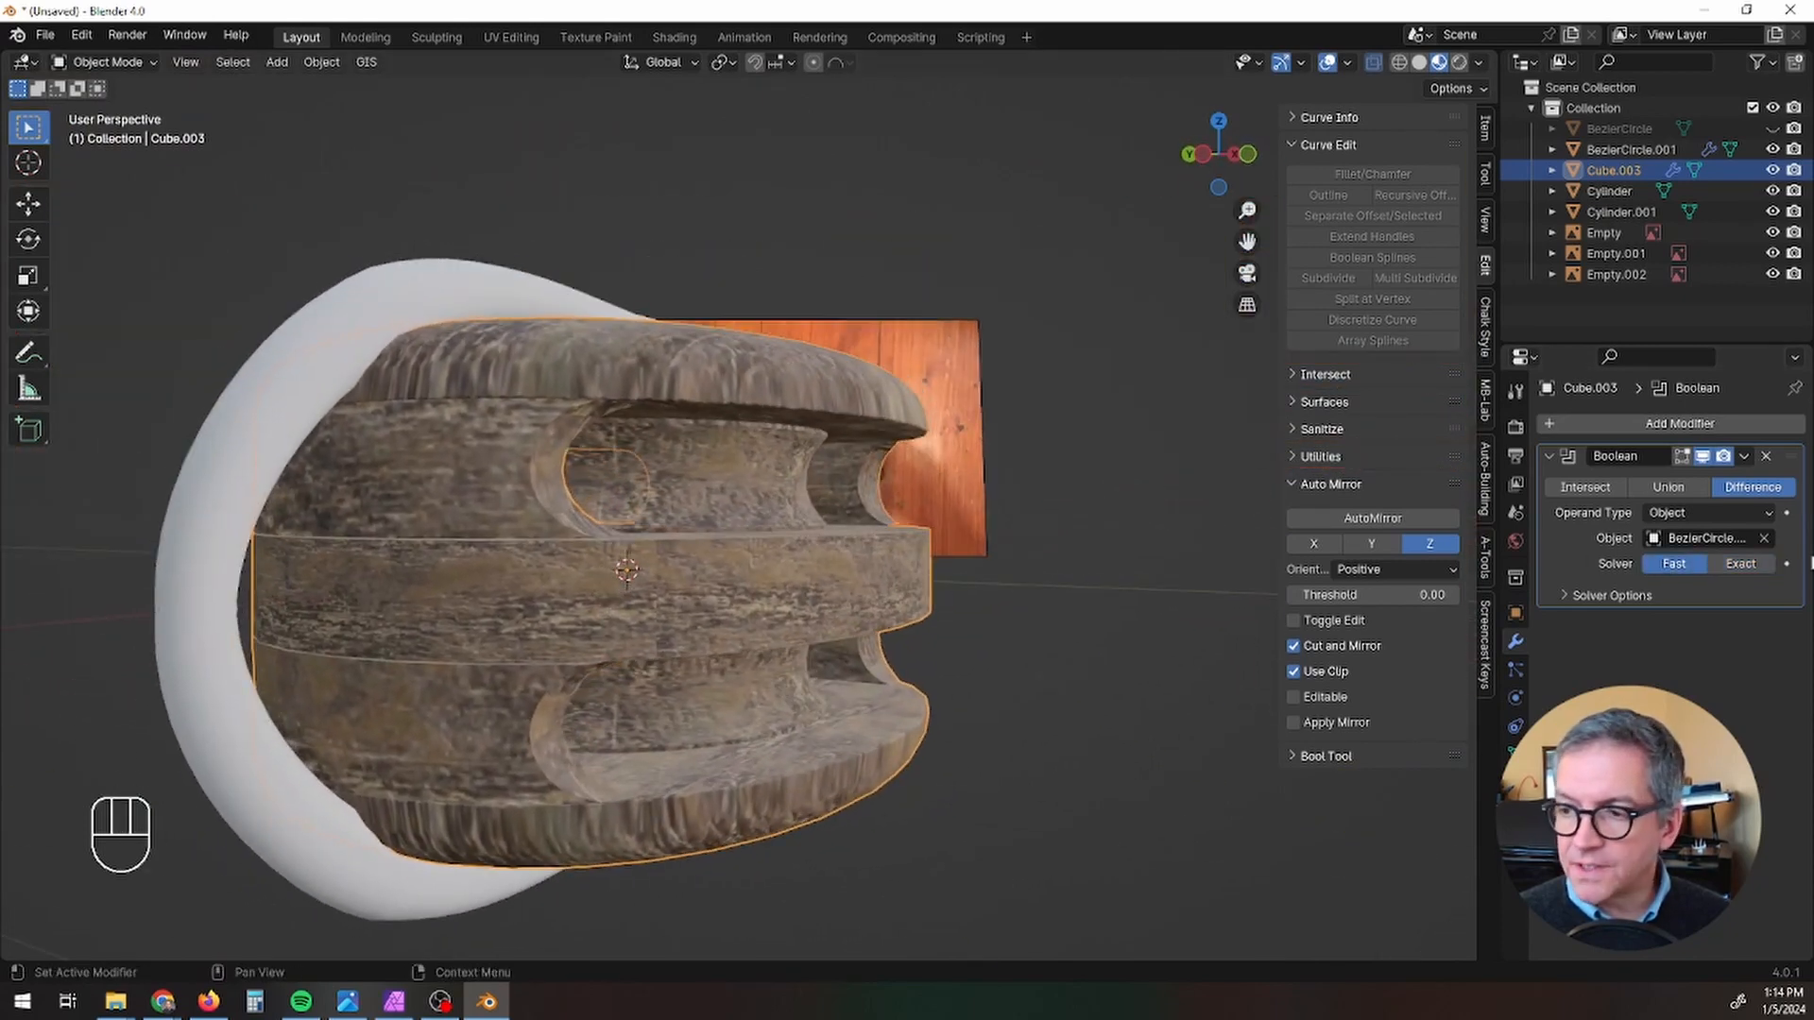
click(1747, 459)
click(1695, 476)
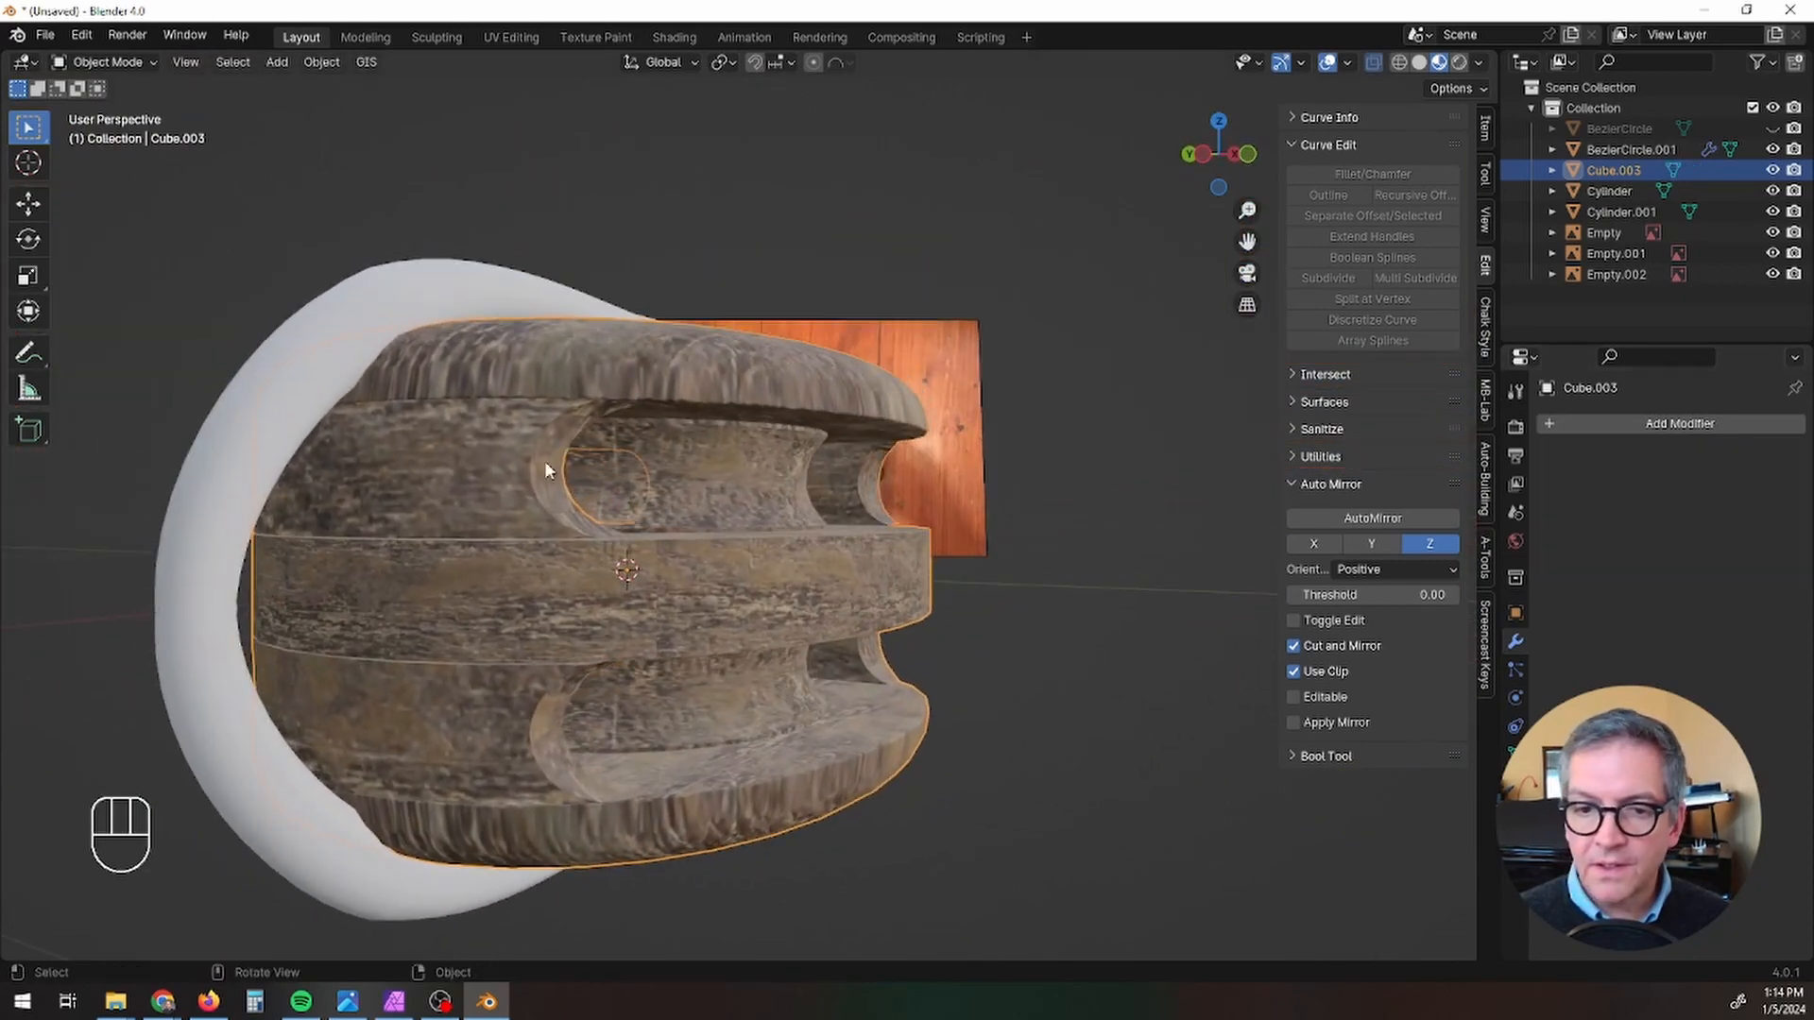
Step: Hide the white band mesh so the groove cut into the wooden block is exposed
click(318, 396)
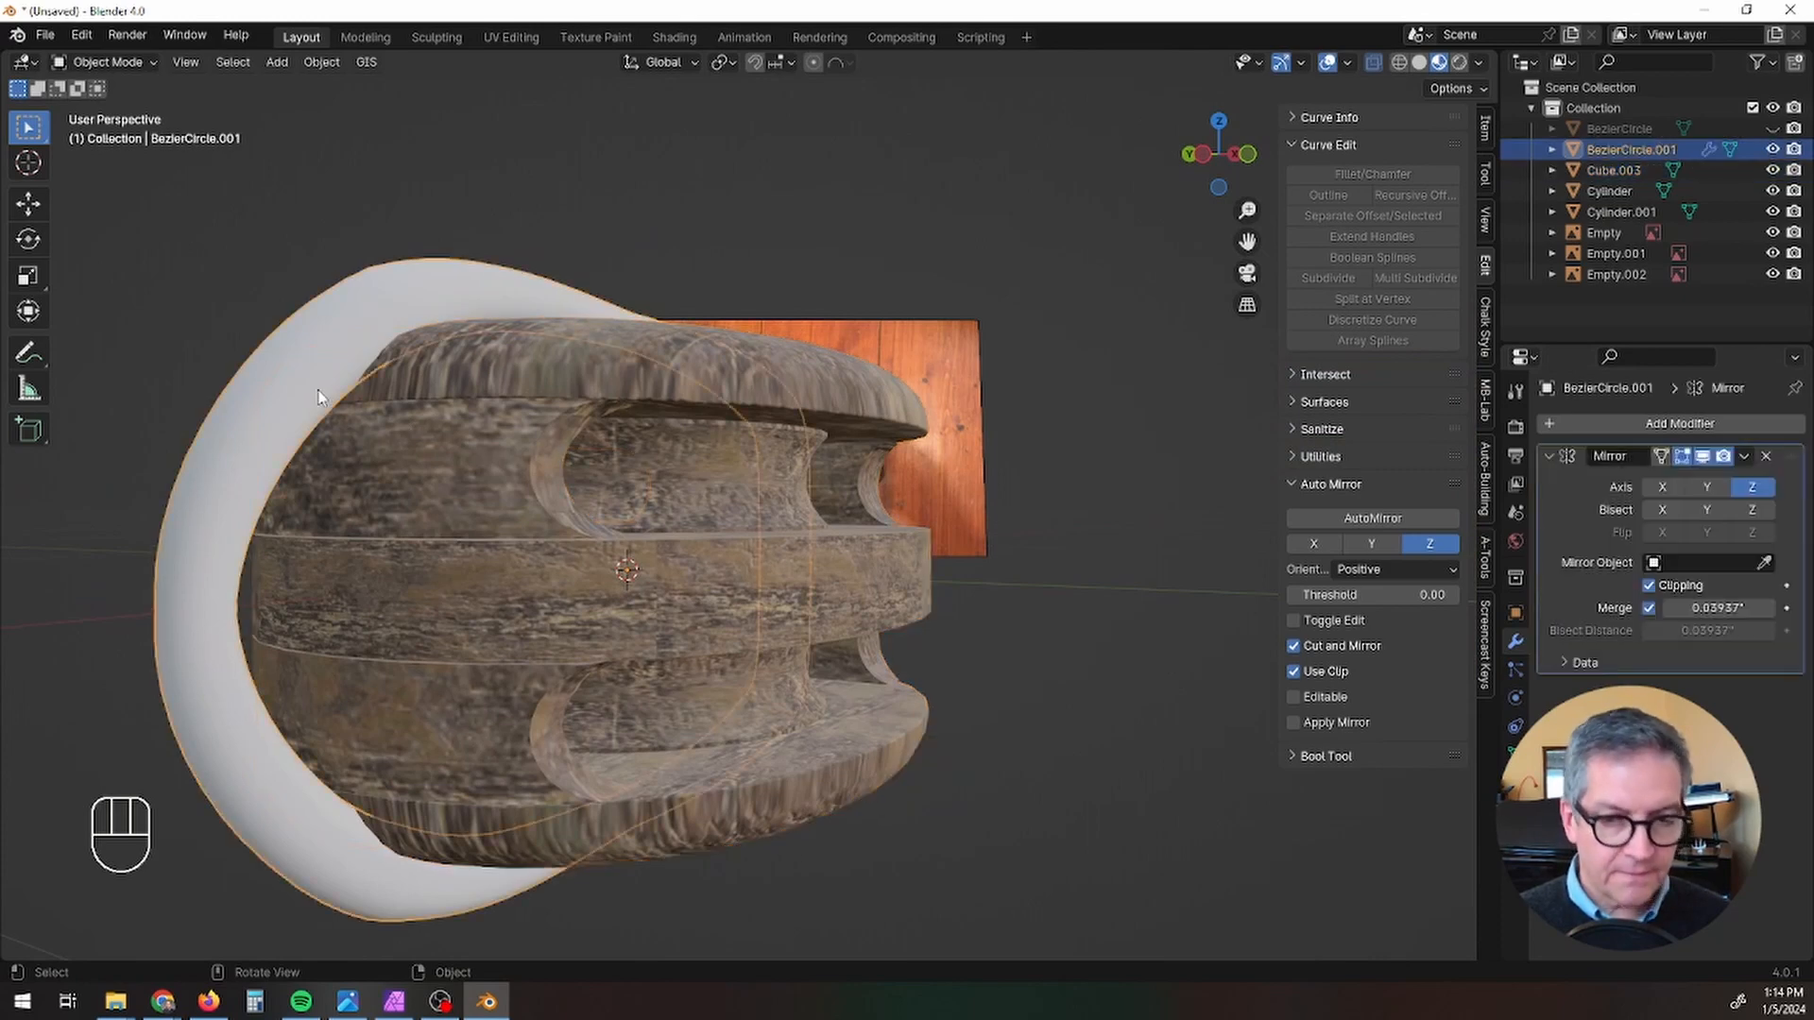
key(h)
middle_drag(426, 475, 518, 457)
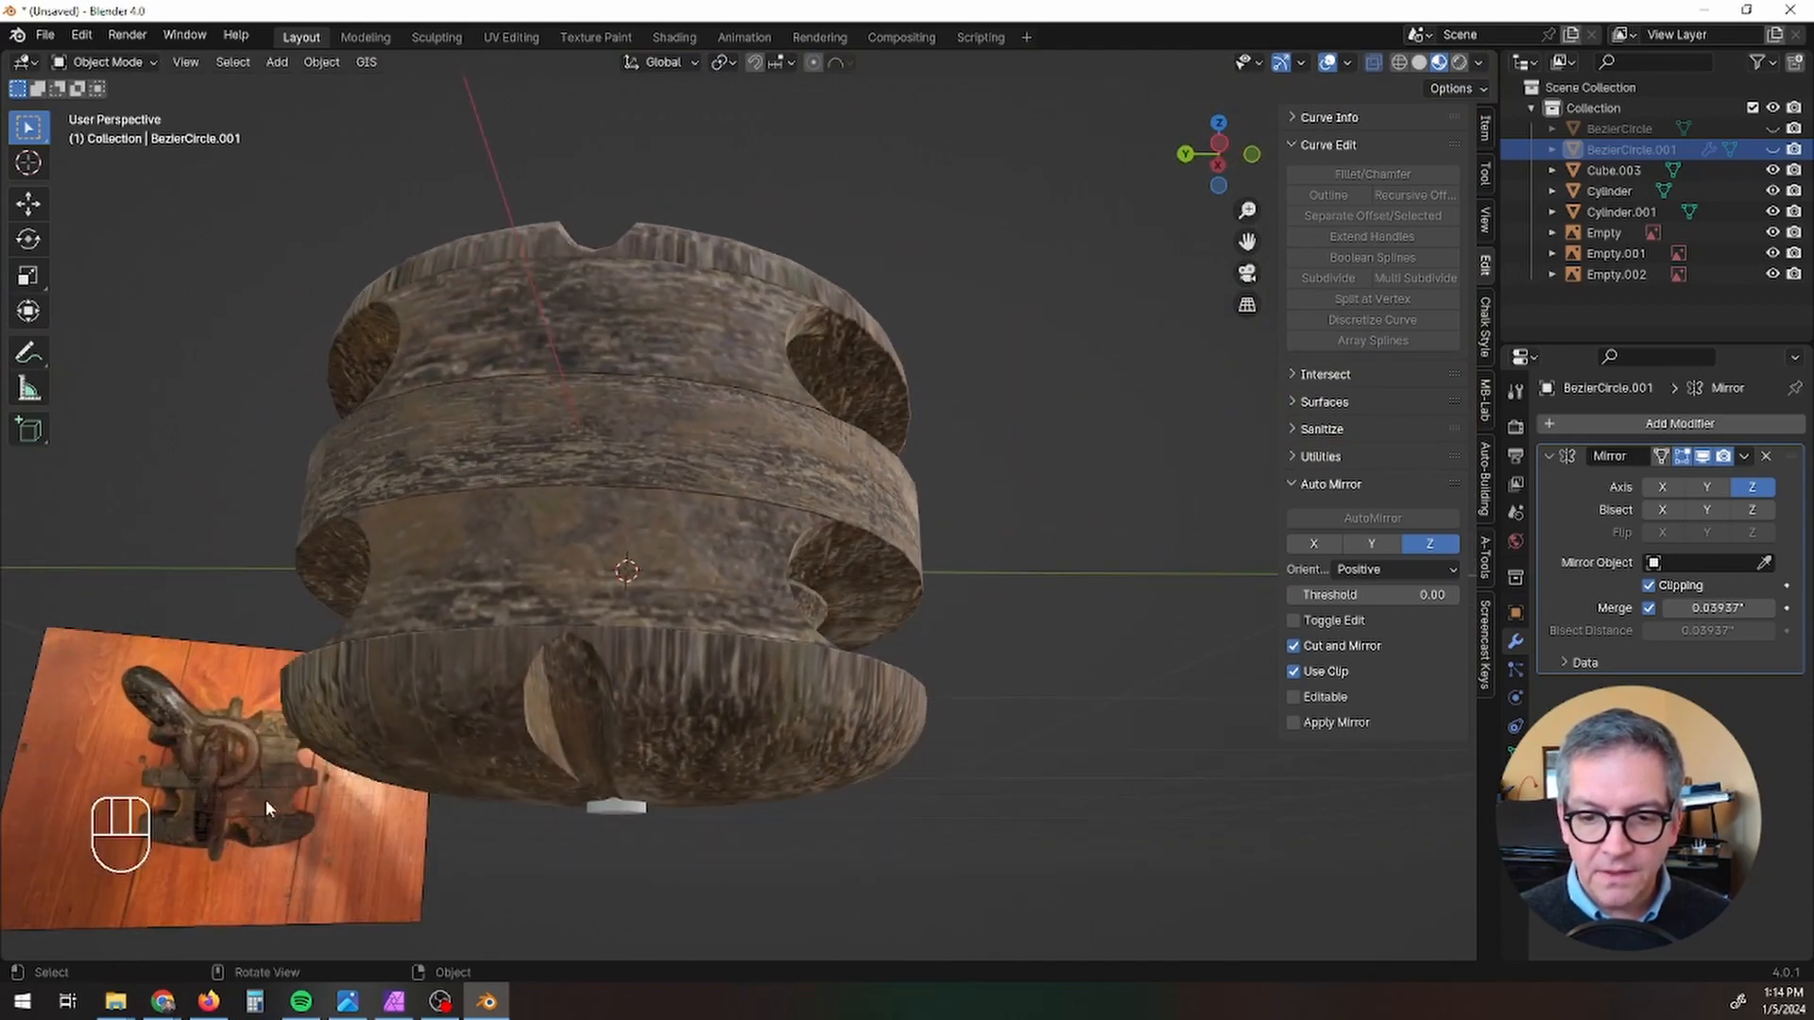
Step: Examine the groove around the wooden block and the opening in its middle section, comparing it with the reference photo
scroll(550, 752, up, 5)
scroll(557, 763, down, 2)
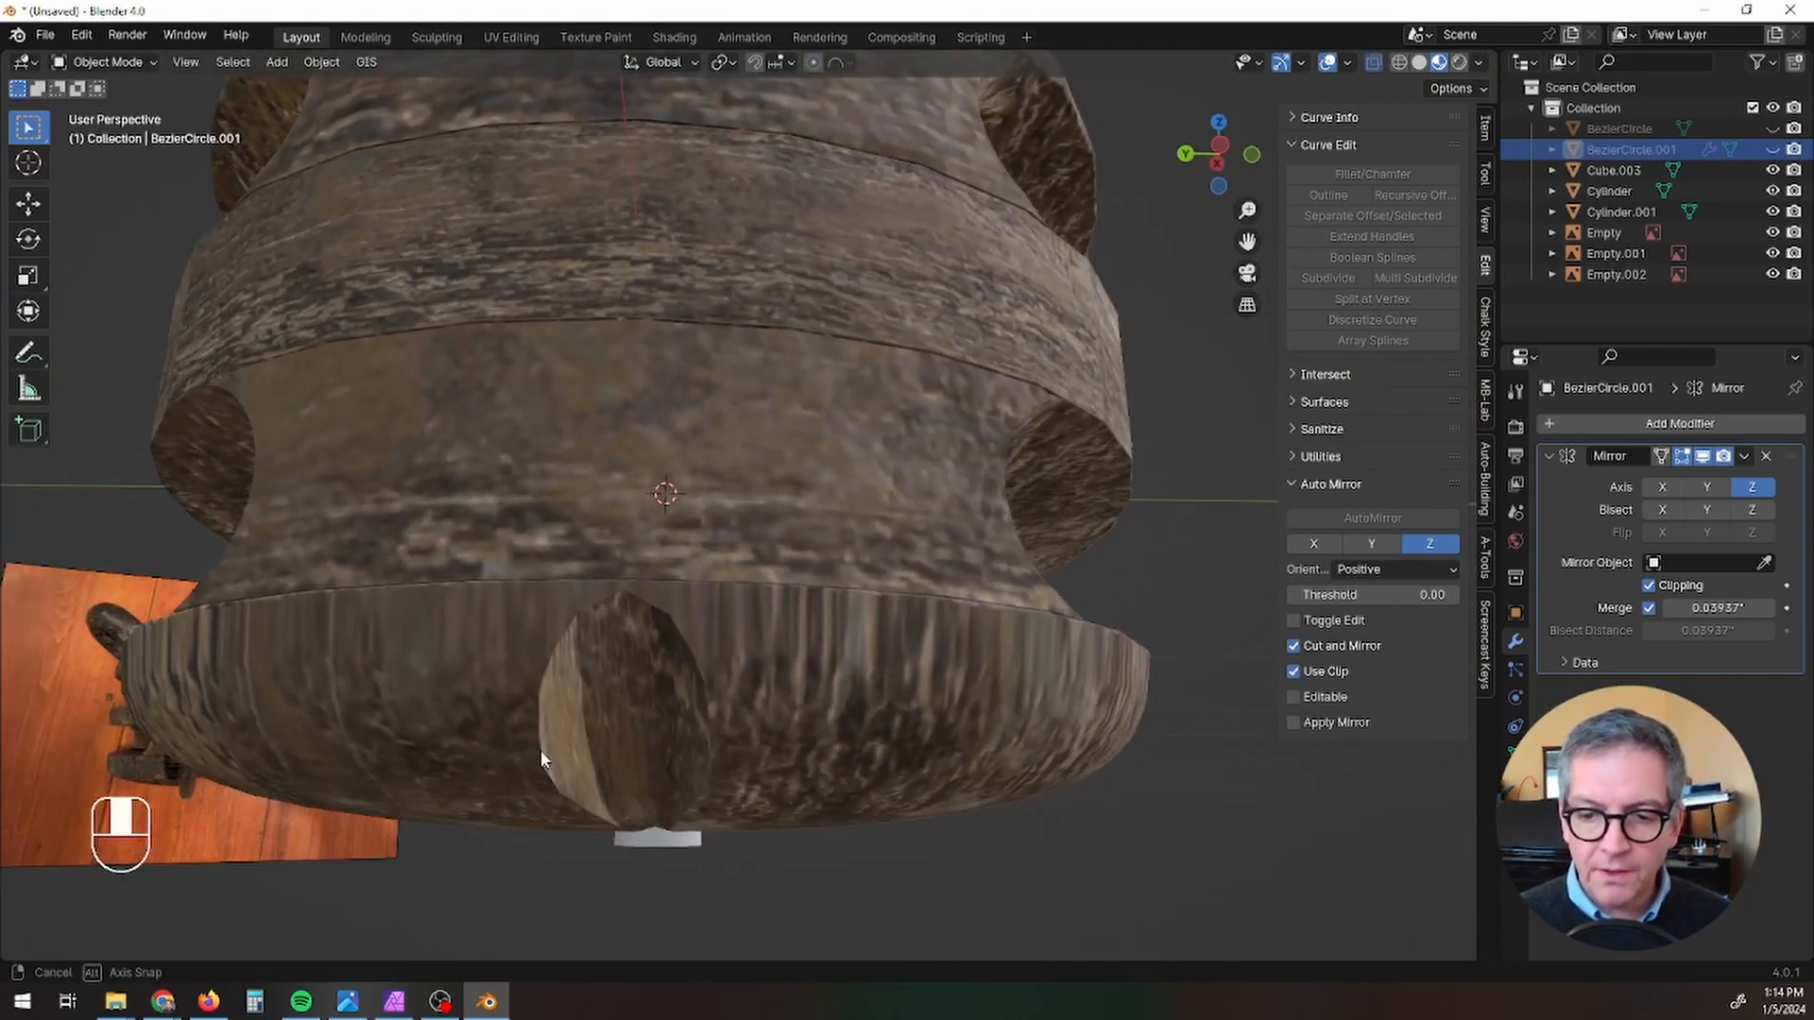
scroll(540, 750, down, 2)
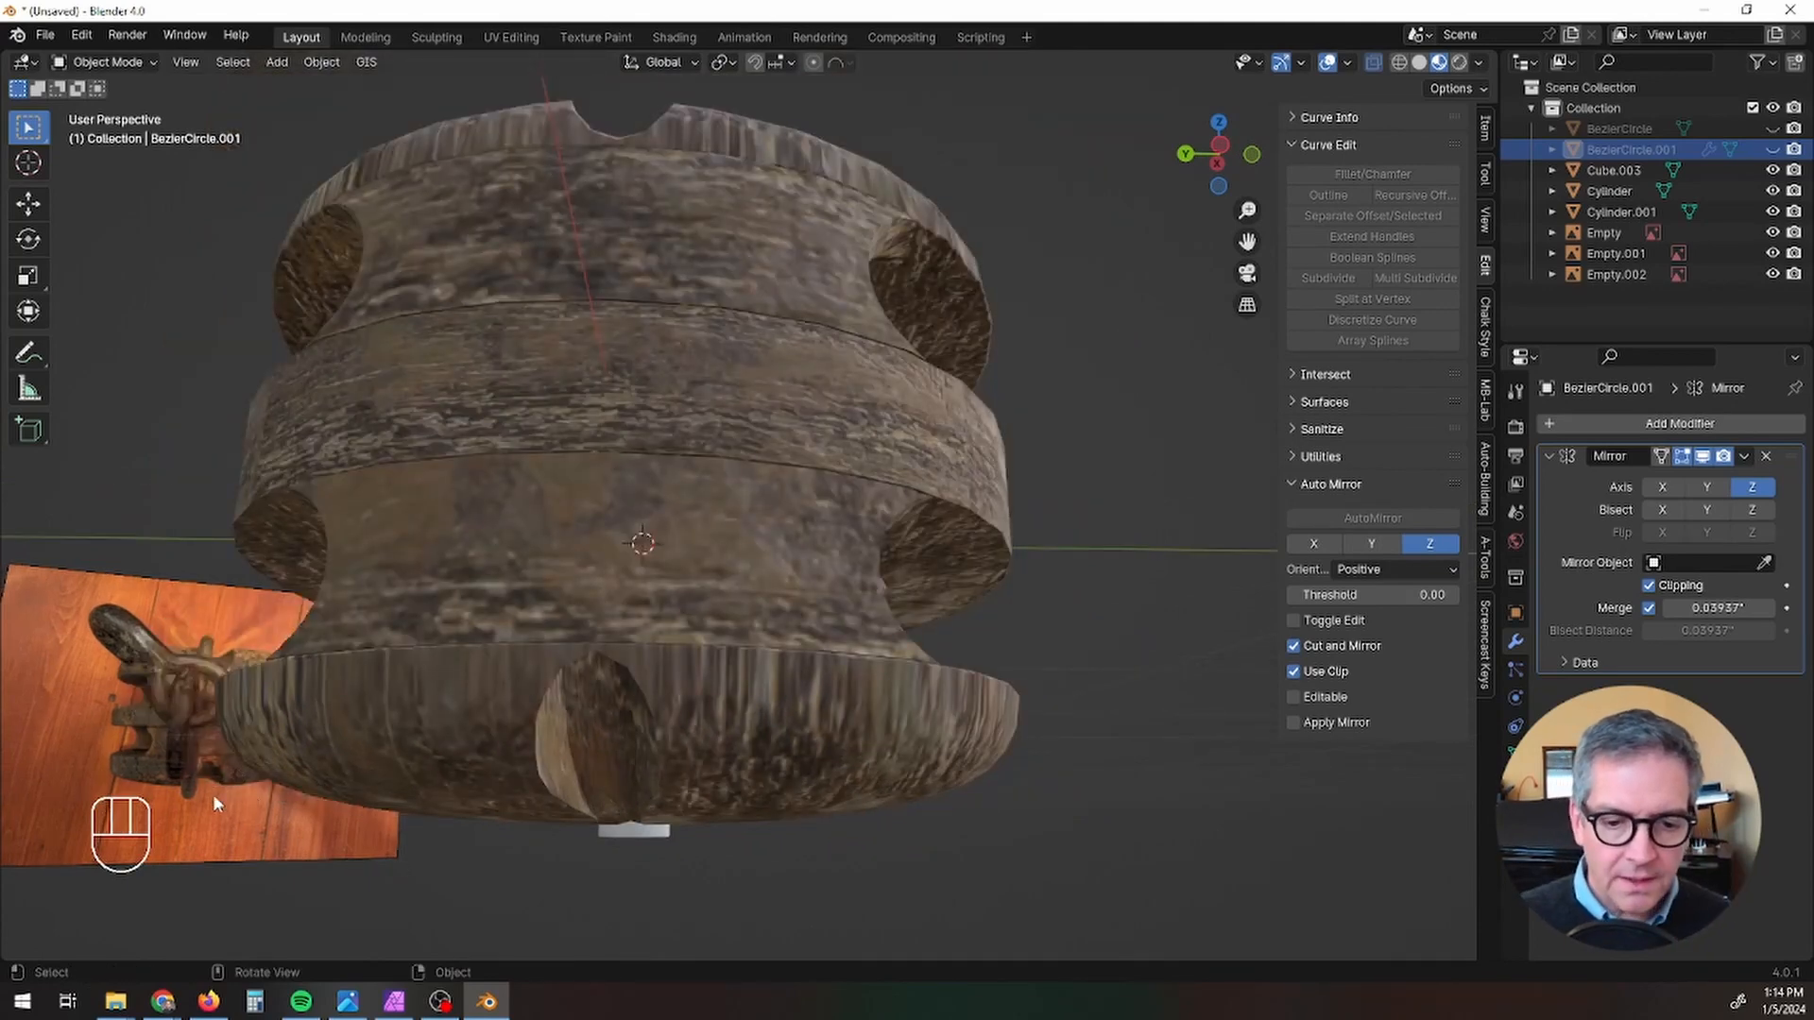
scroll(828, 671, down, 3)
middle_drag(804, 738, 448, 642)
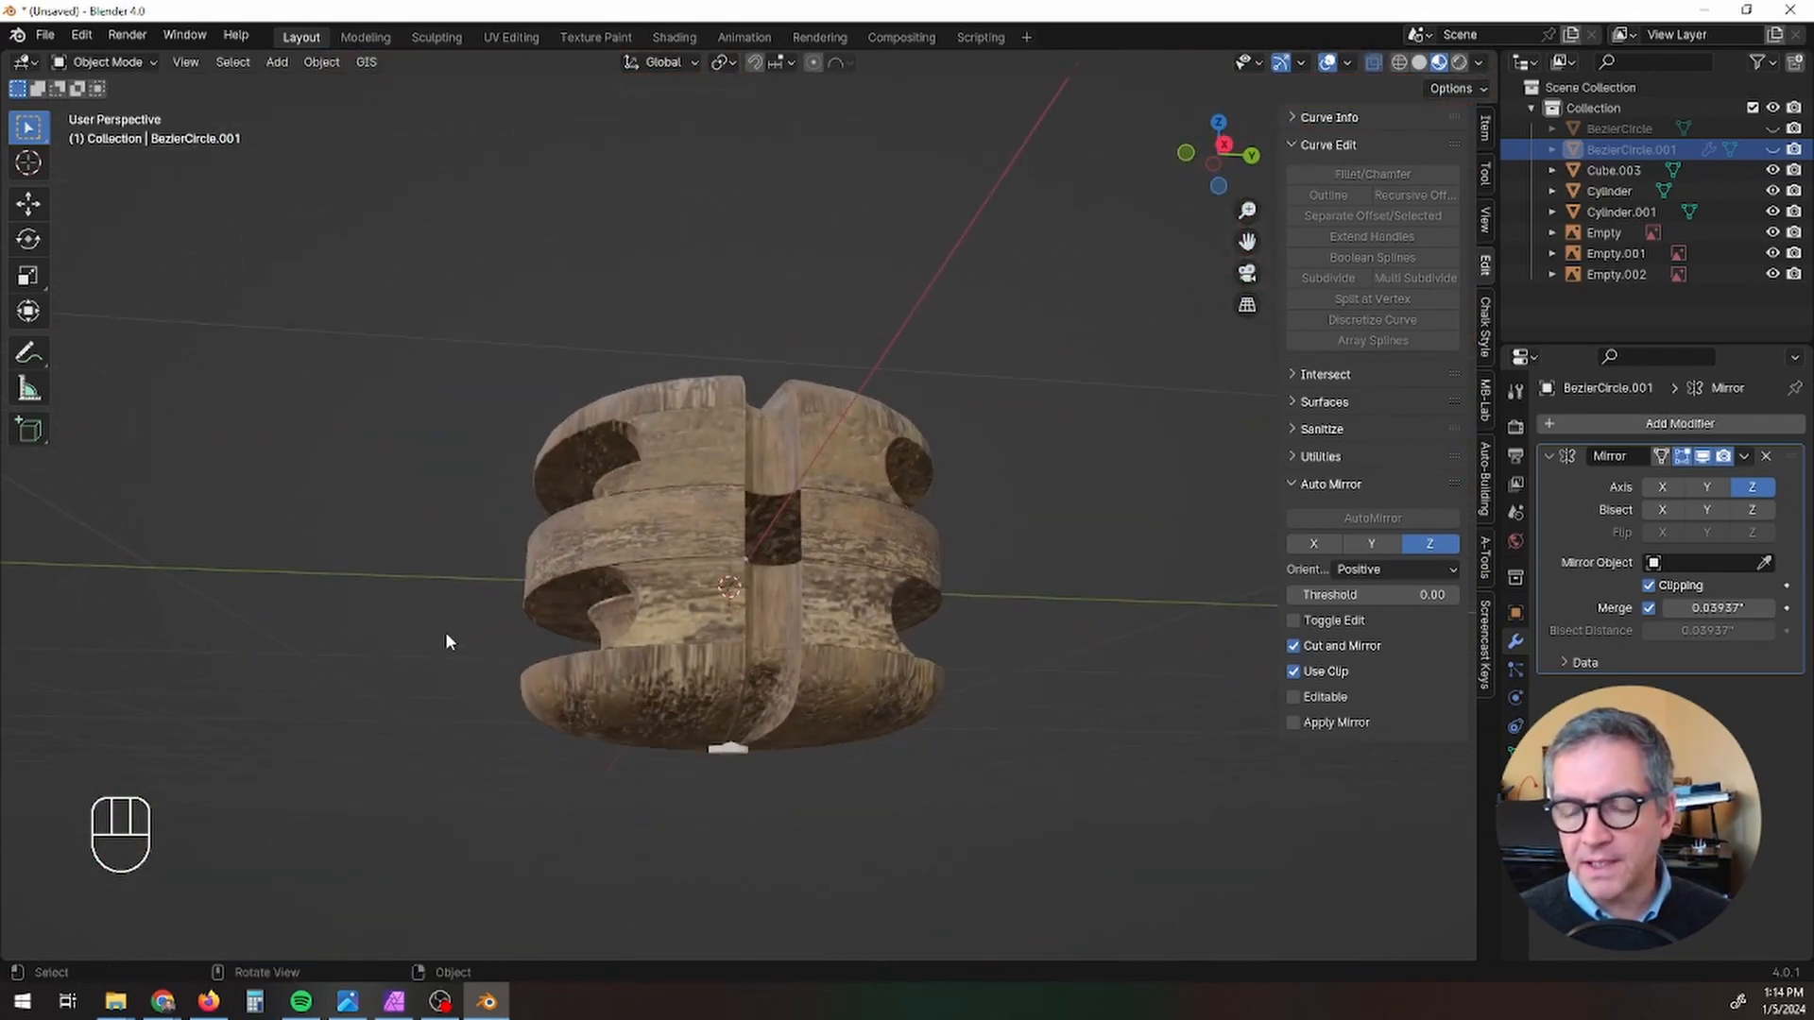
scroll(835, 487, up, 4)
mouse_move(712, 567)
middle_down()
mouse_move(723, 605)
mouse_move(719, 578)
middle_up()
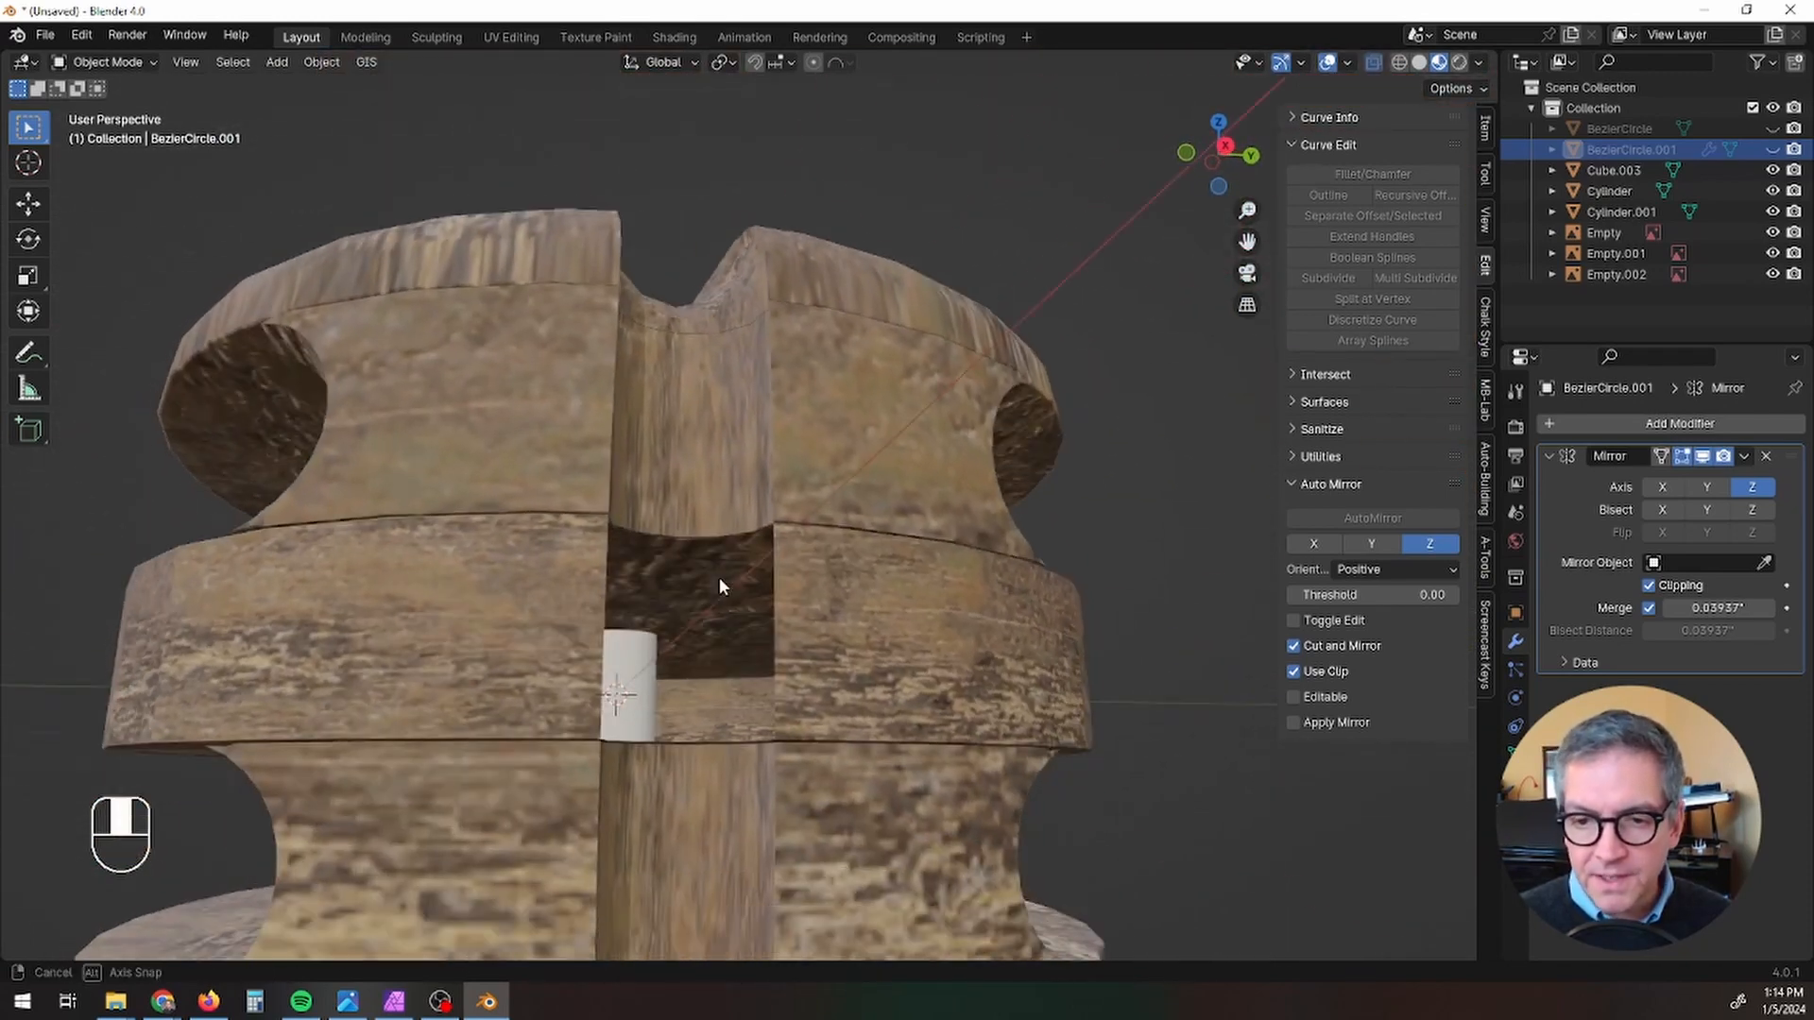
scroll(797, 627, up, 3)
scroll(794, 630, down, 1)
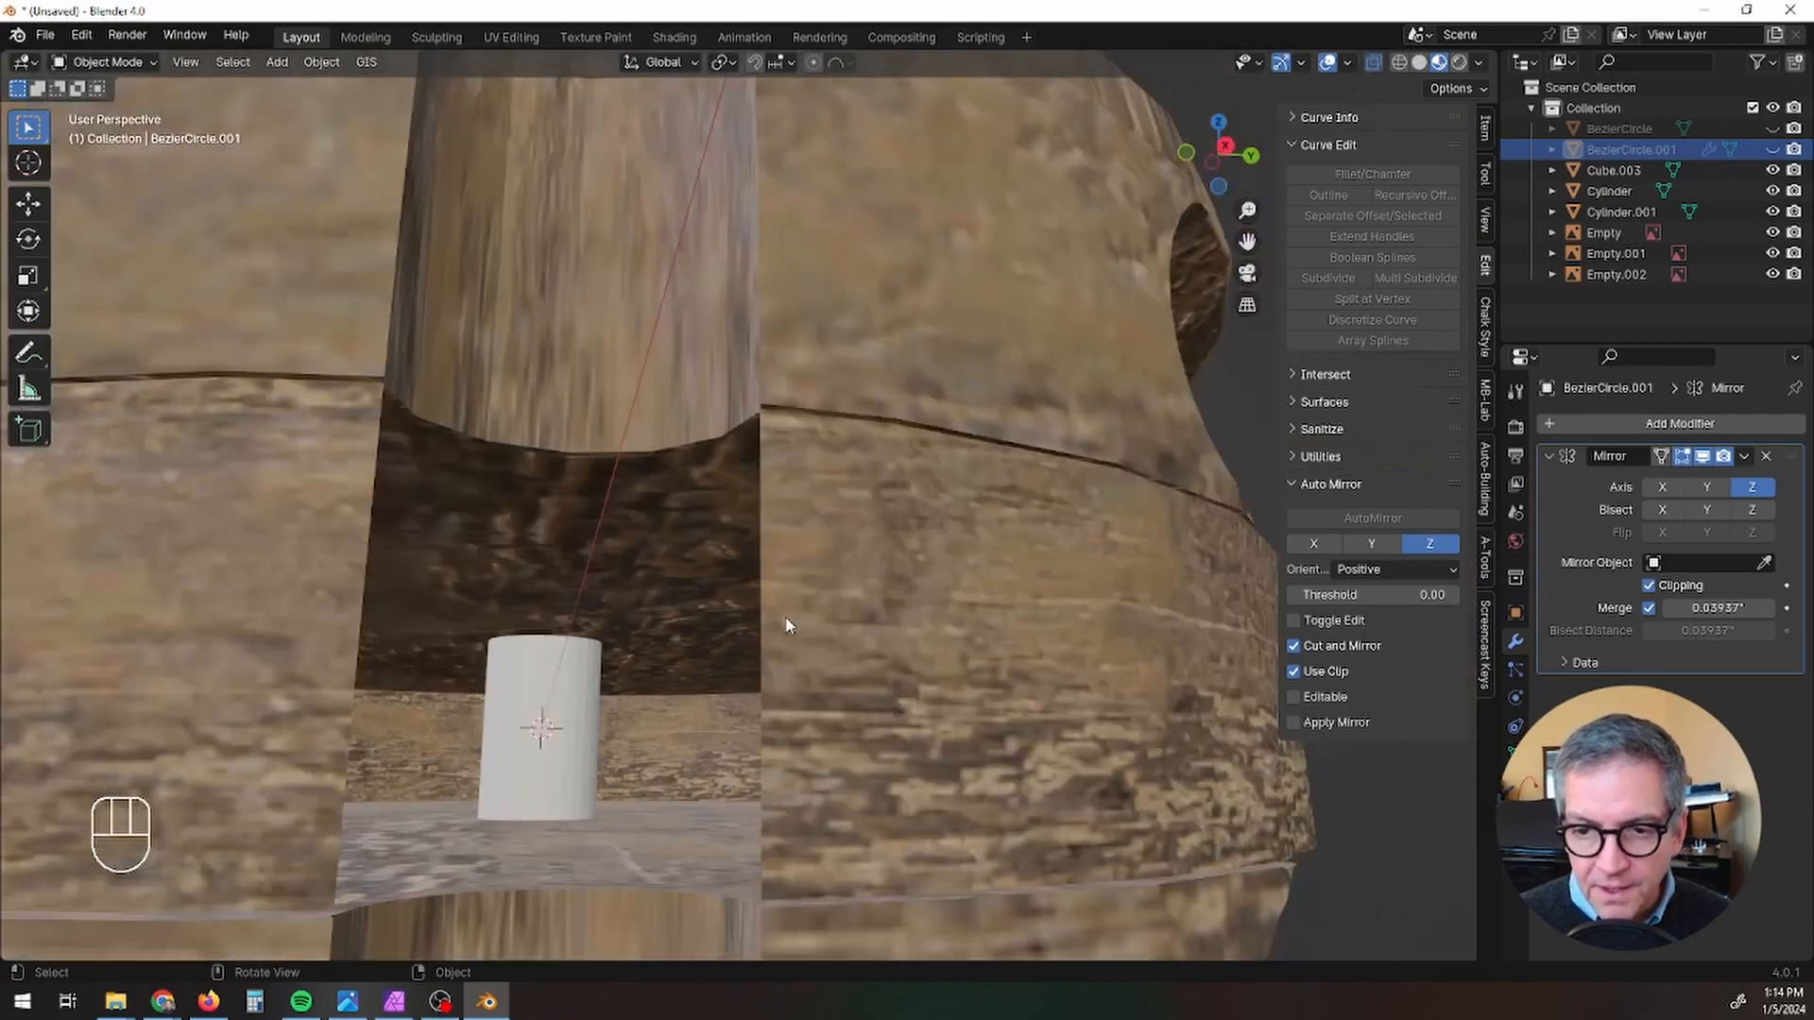
Step: Enter Edit Mode on the wooden block and select a corner vertex at the upper edge of the groove's opening
click(794, 630)
middle_drag(791, 630, 969, 645)
key(Tab)
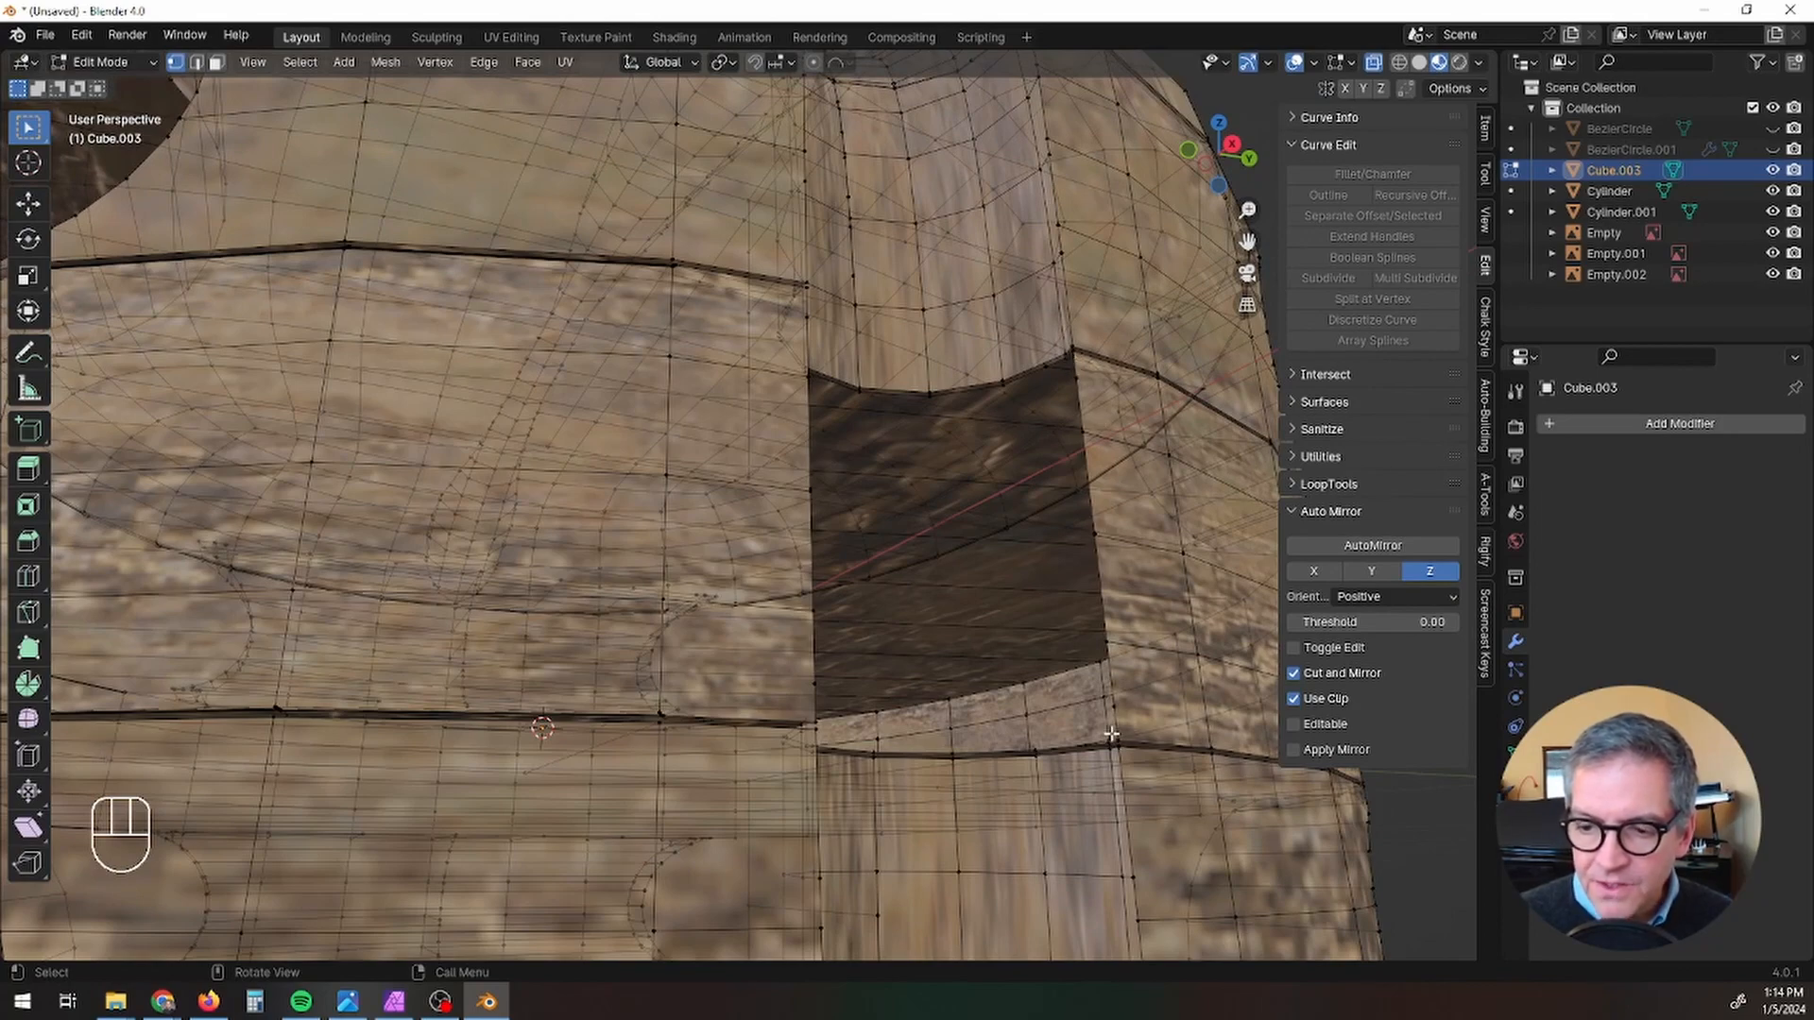
middle_drag(1119, 737, 1051, 739)
scroll(964, 717, down, 3)
middle_drag(370, 483, 314, 456)
click(314, 452)
scroll(313, 440, up, 5)
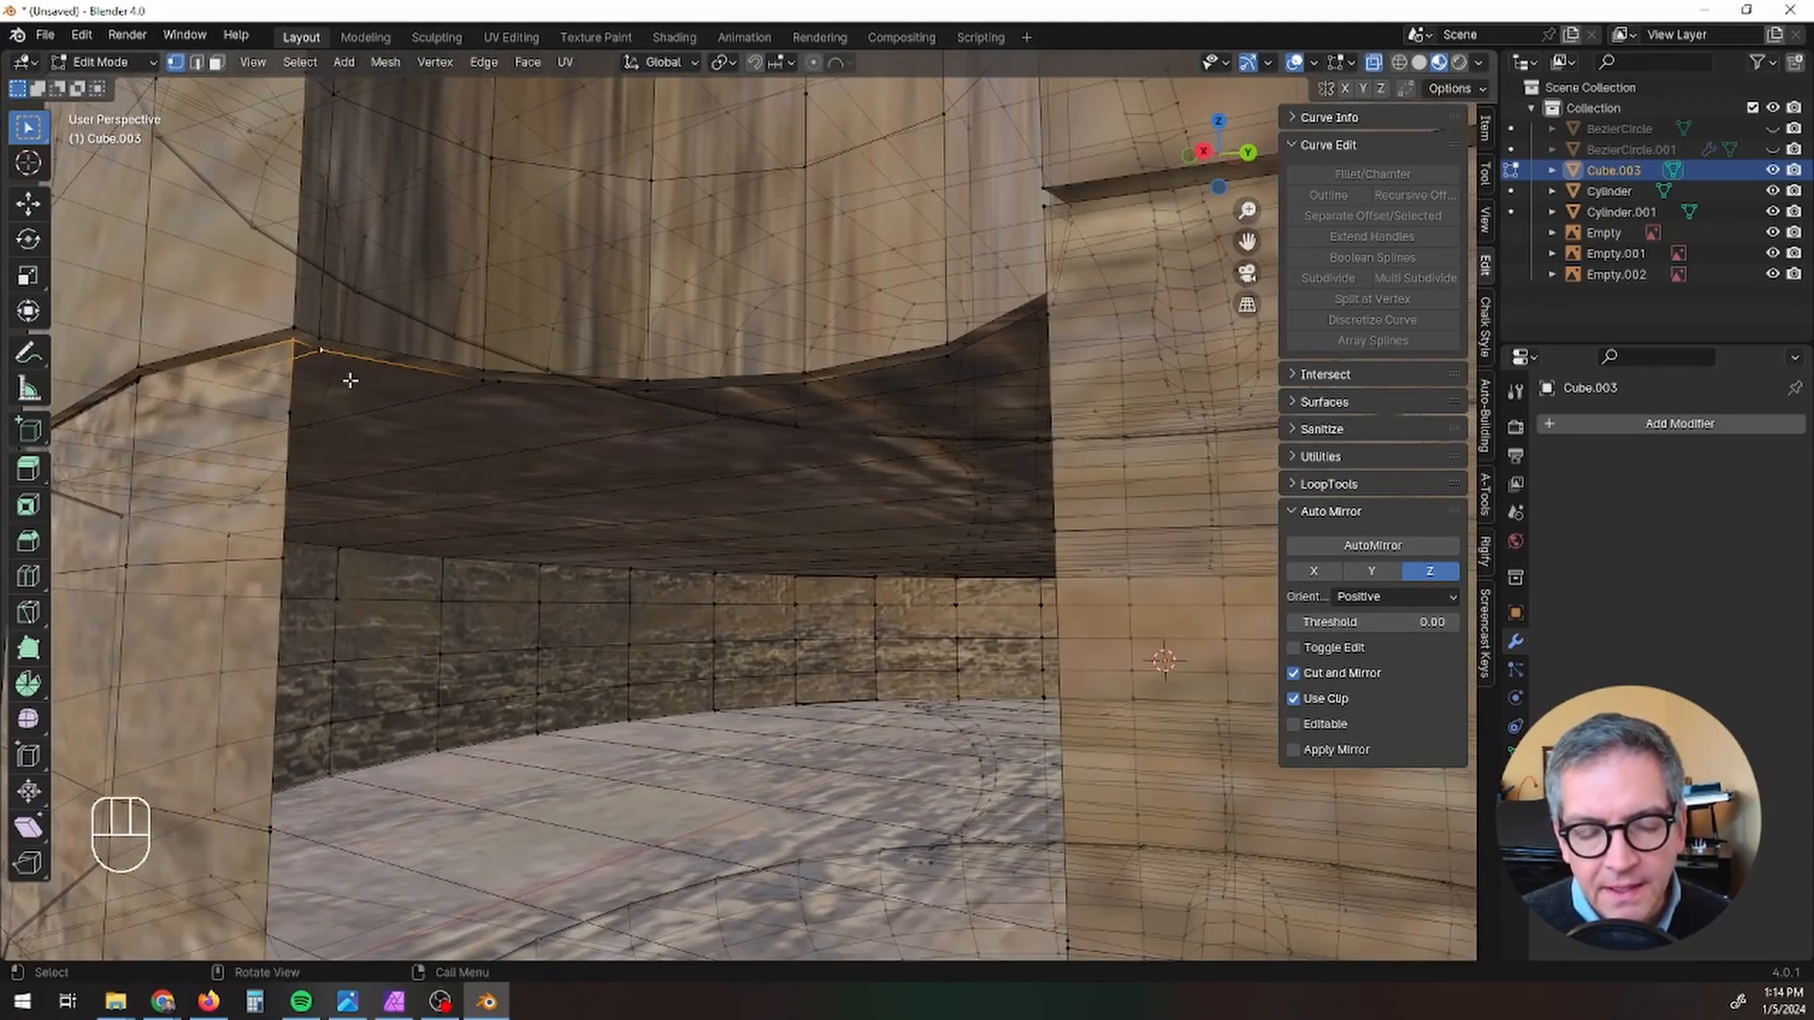
Step: Merge all of the block's vertices by distance and return to Object Mode
key(Tab)
key(Tab)
key(a)
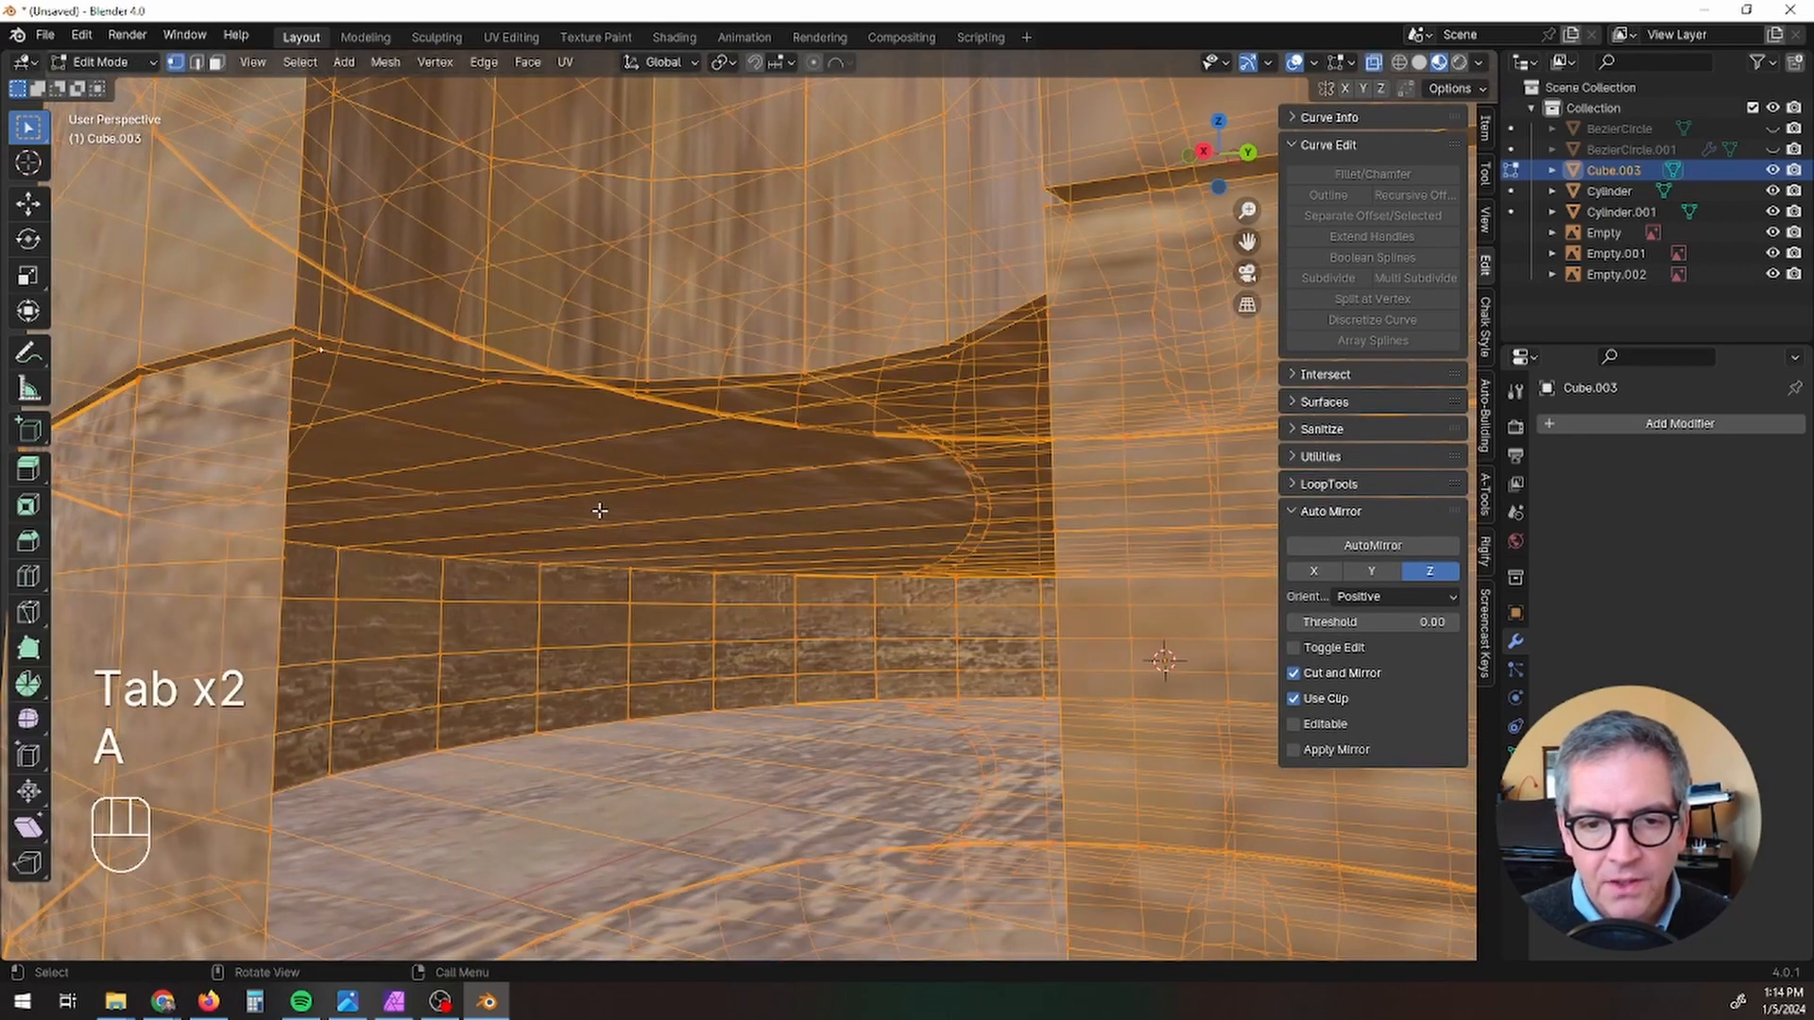
right_click(599, 512)
mouse_move(574, 873)
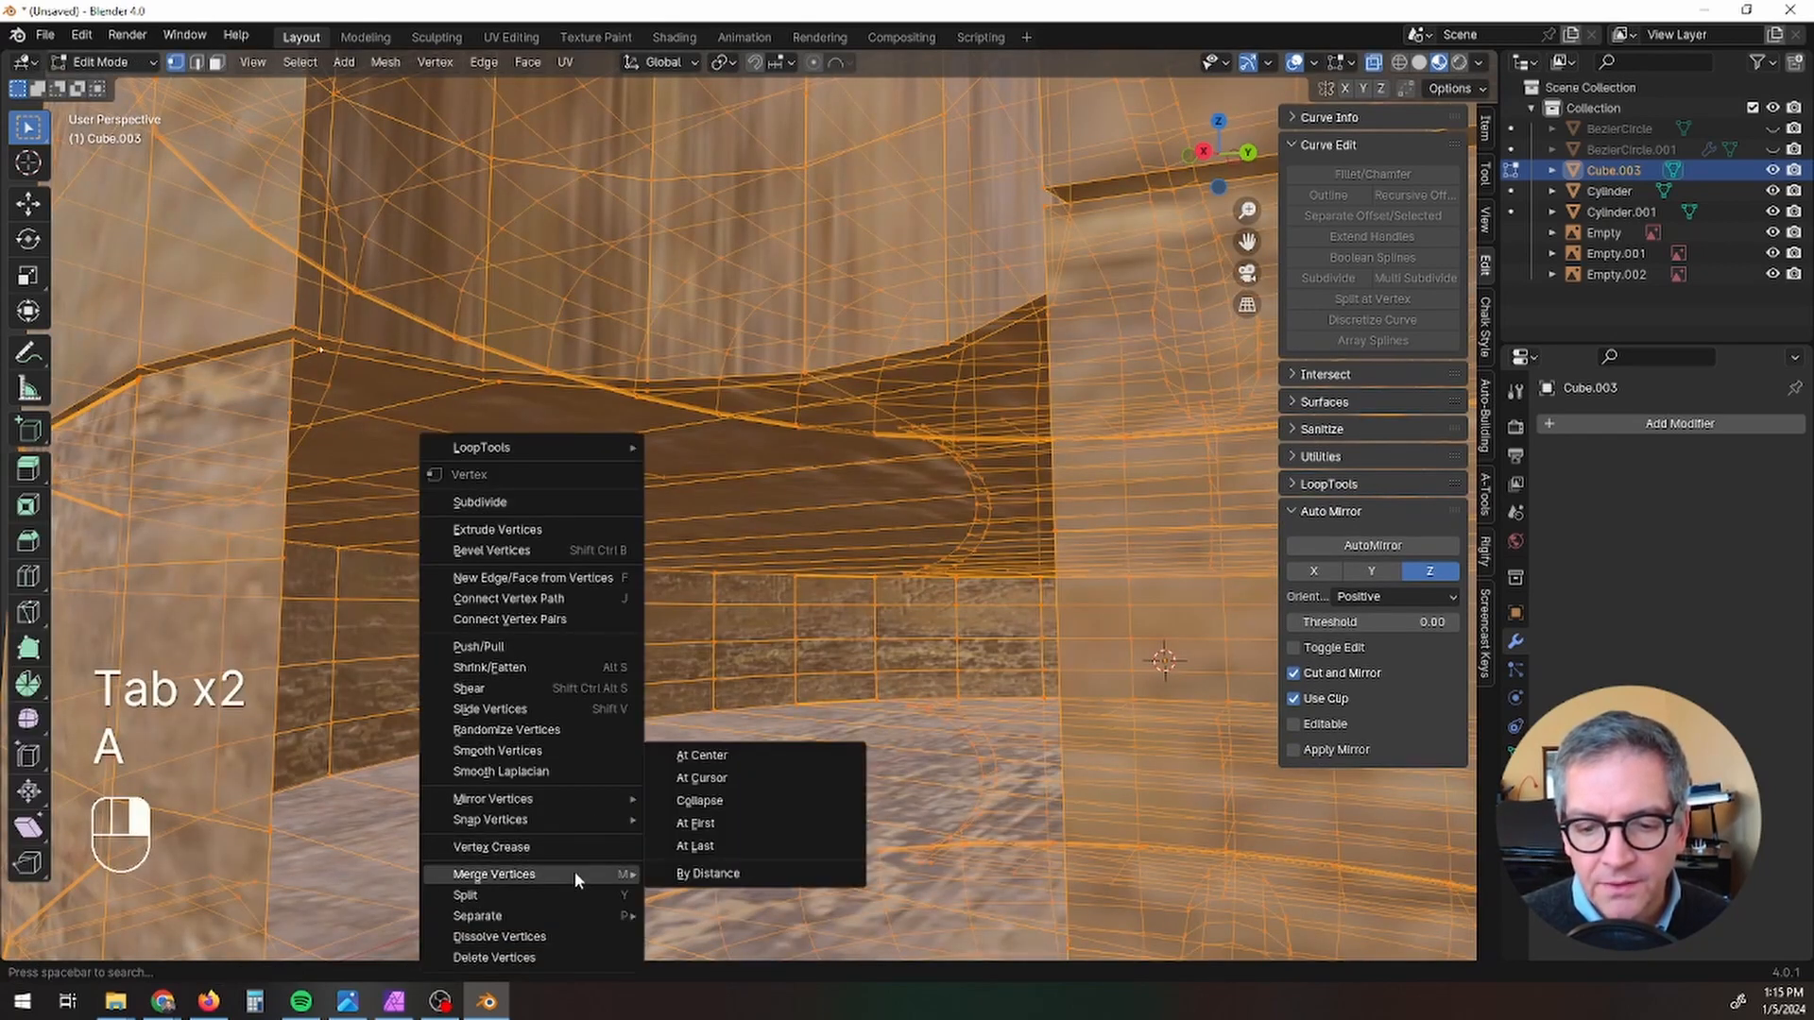
click(707, 874)
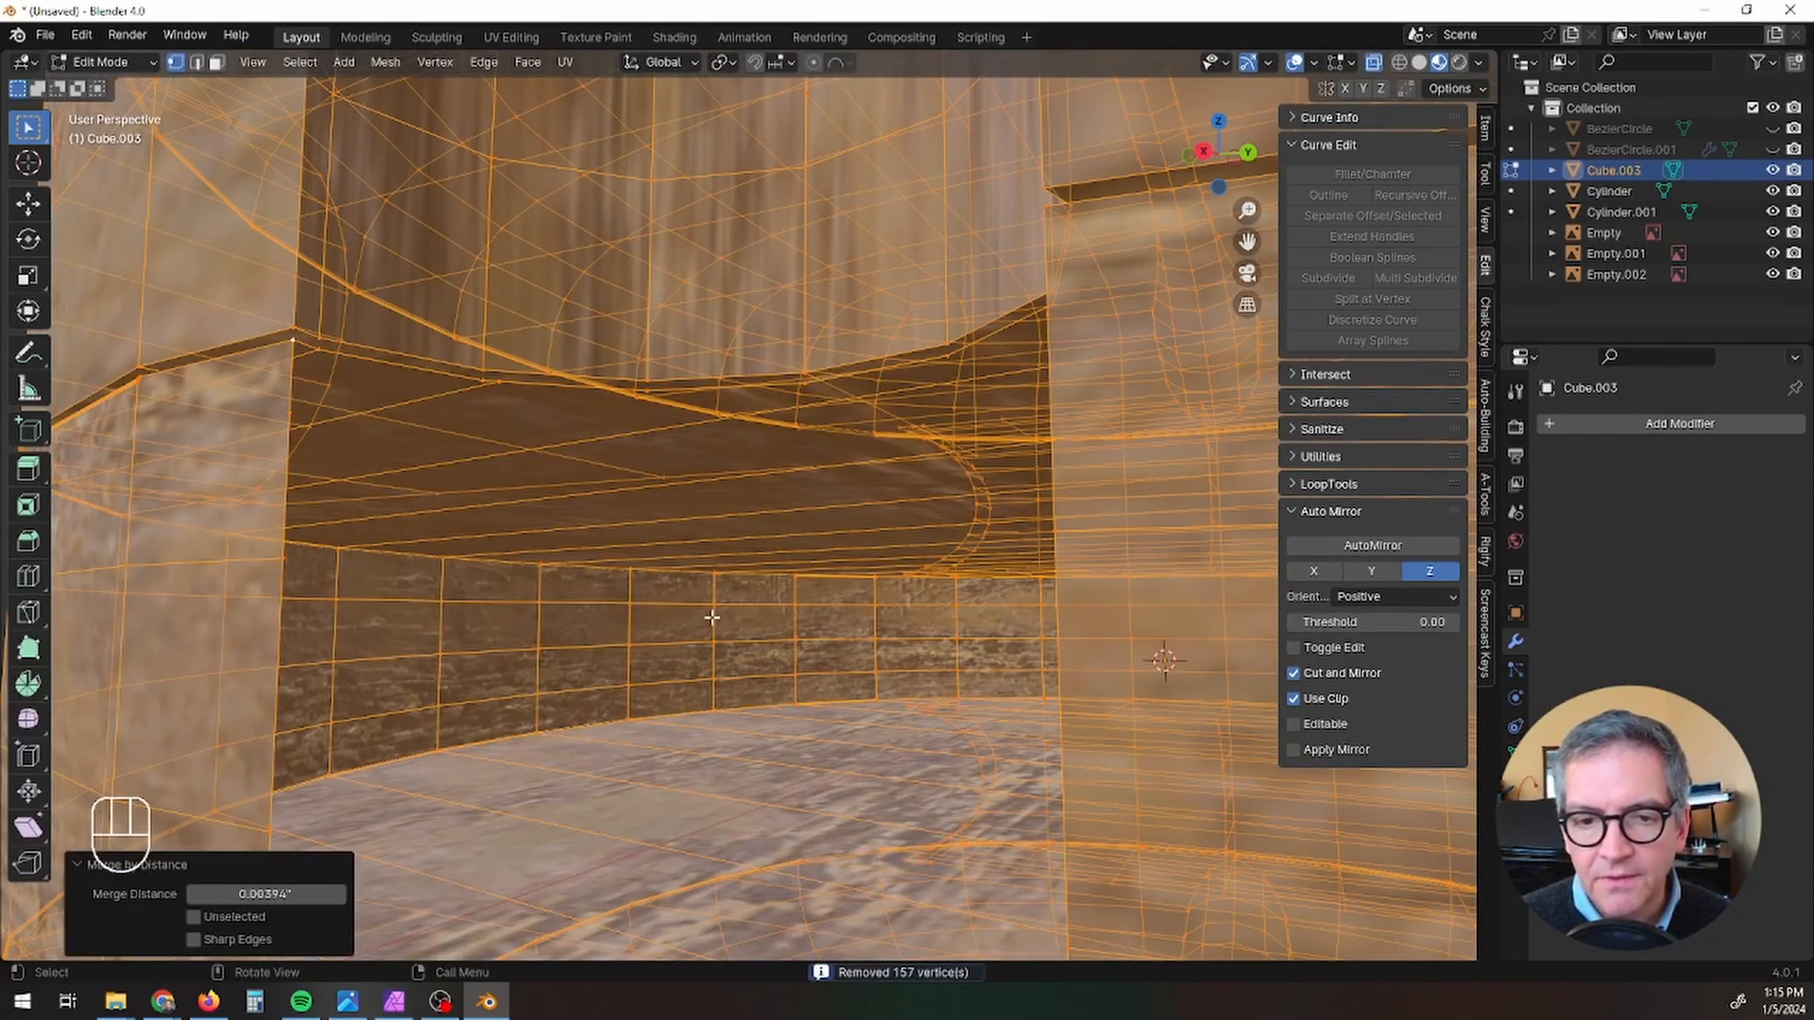
scroll(711, 618, down, 2)
scroll(711, 624, down, 3)
key(Tab)
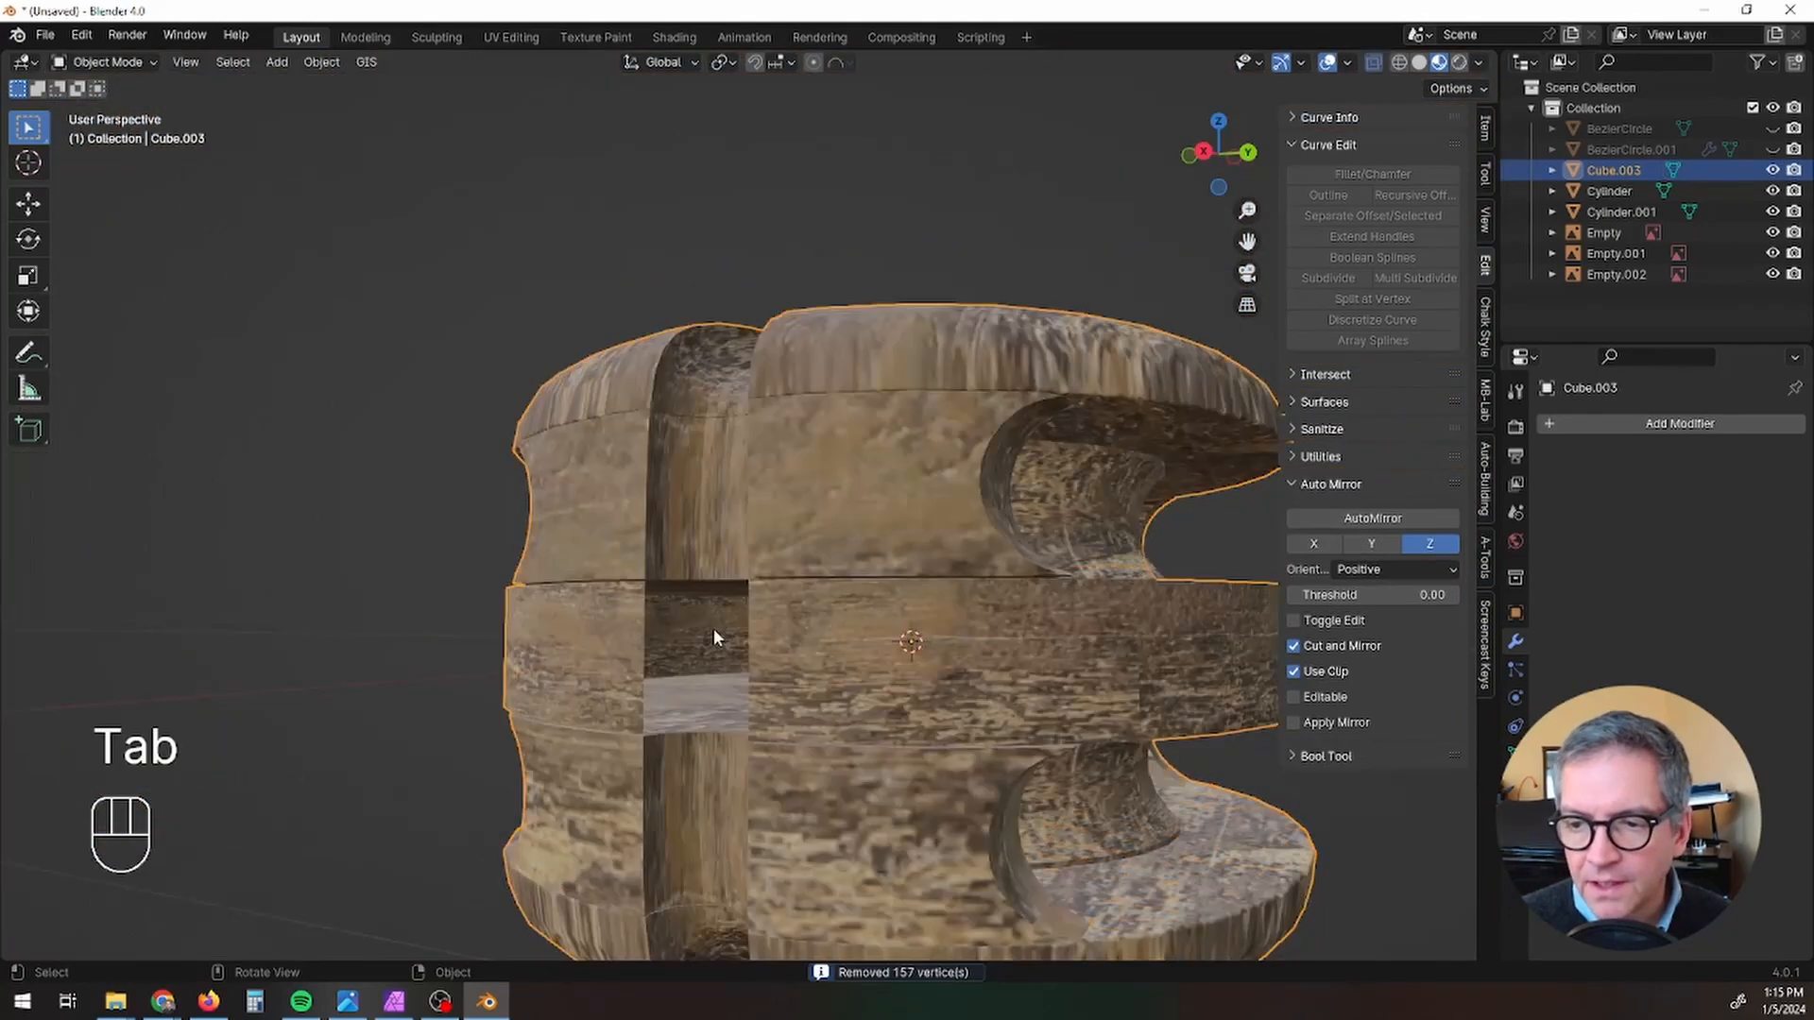
Step: Re-enter Edit Mode on the block at the groove opening, deselect everything and turn off X-ray
middle_drag(712, 627, 771, 621)
scroll(862, 582, up, 5)
scroll(859, 580, down, 2)
key(Tab)
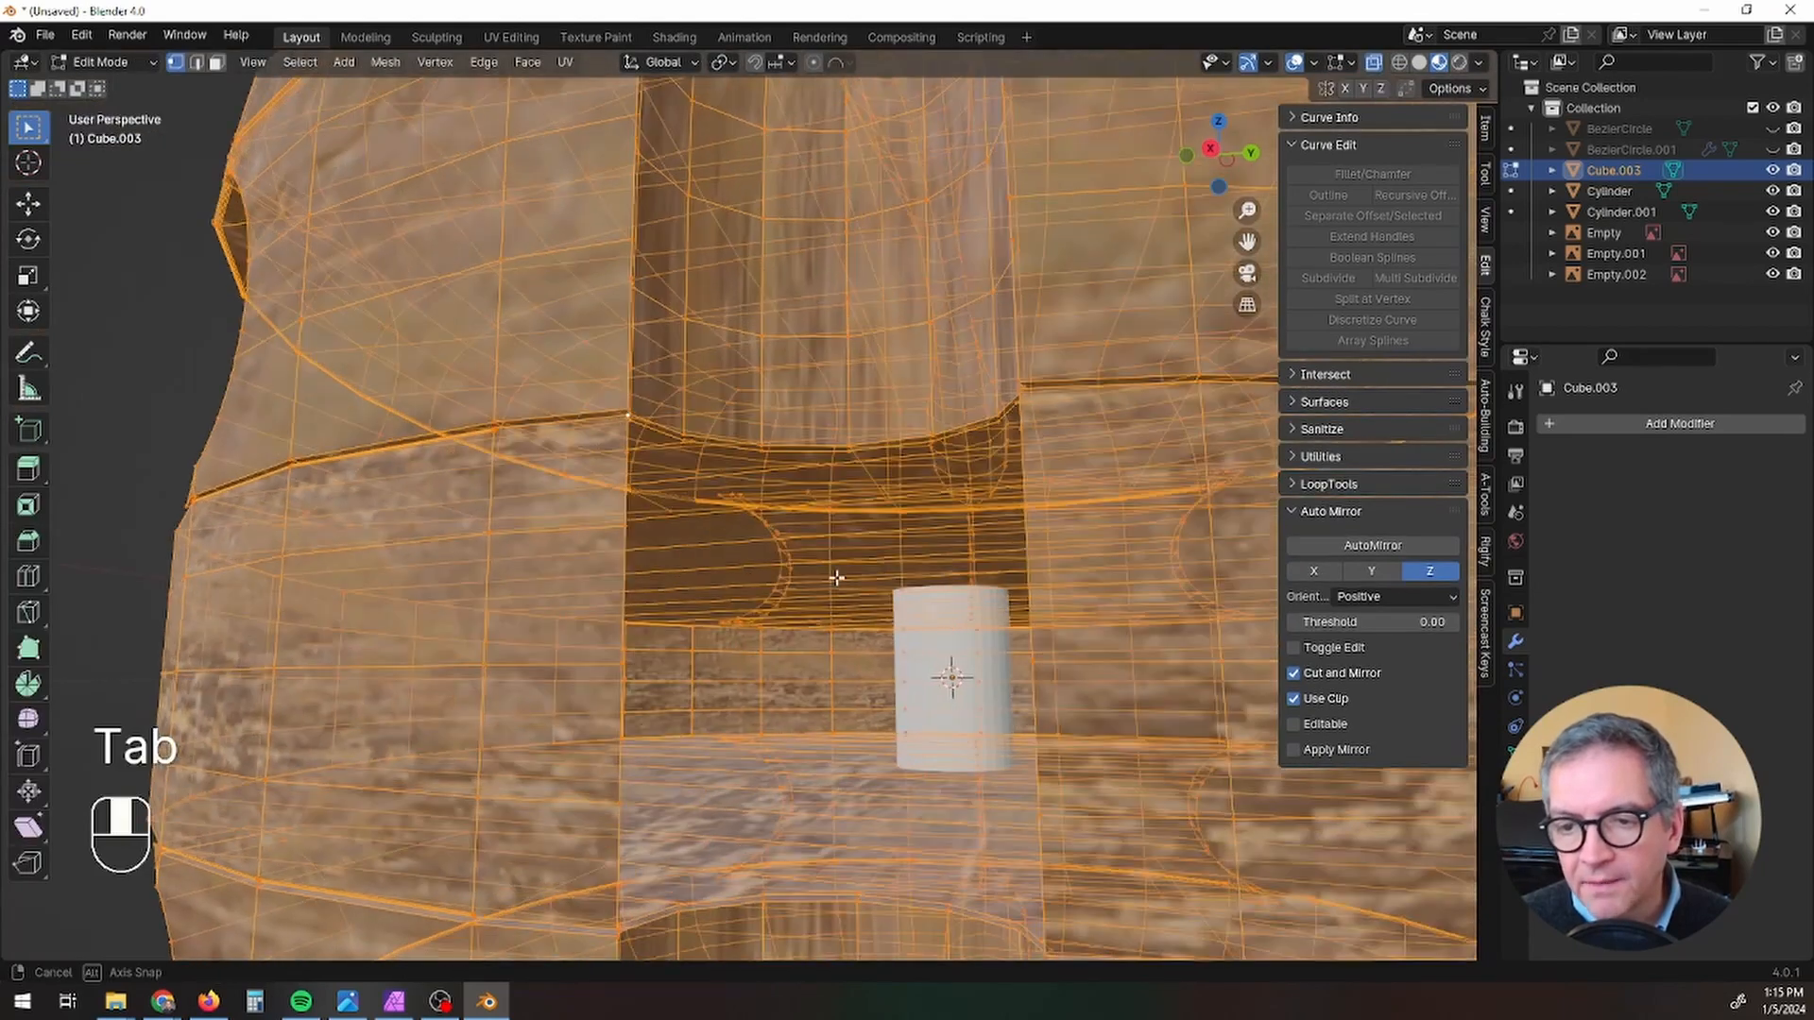
scroll(669, 510, up, 2)
key(alt+a)
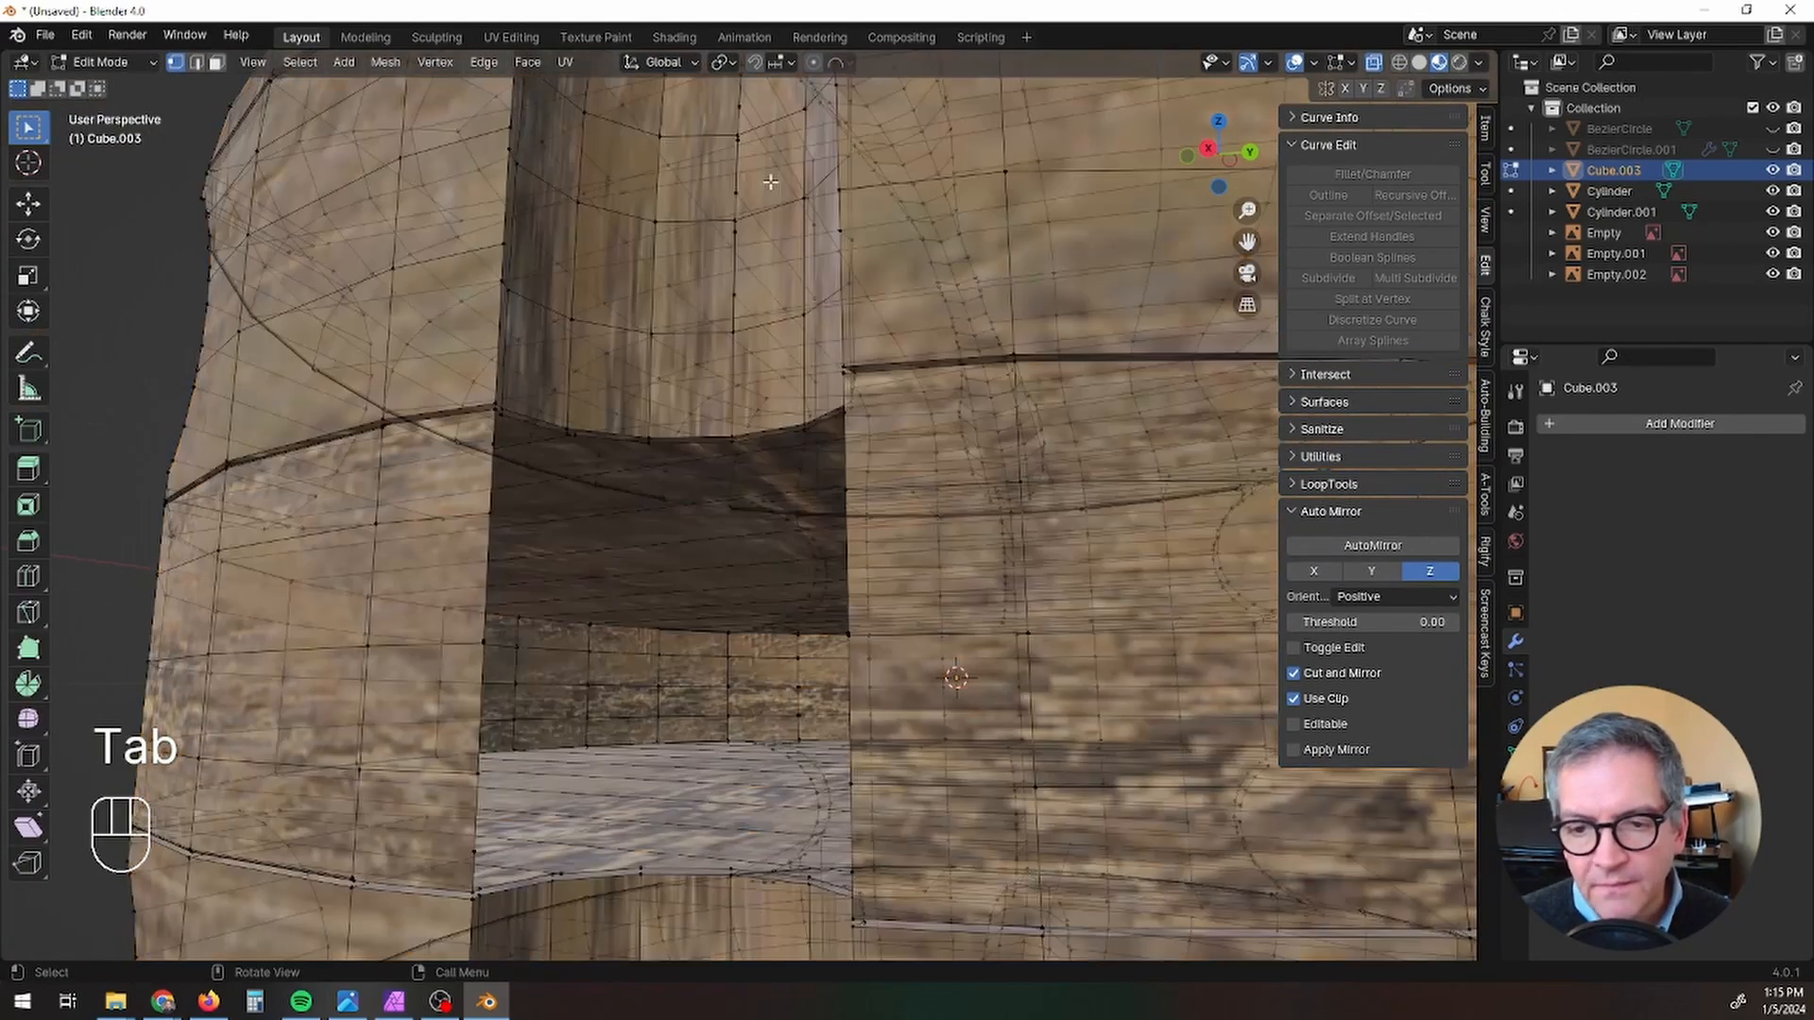
click(1374, 63)
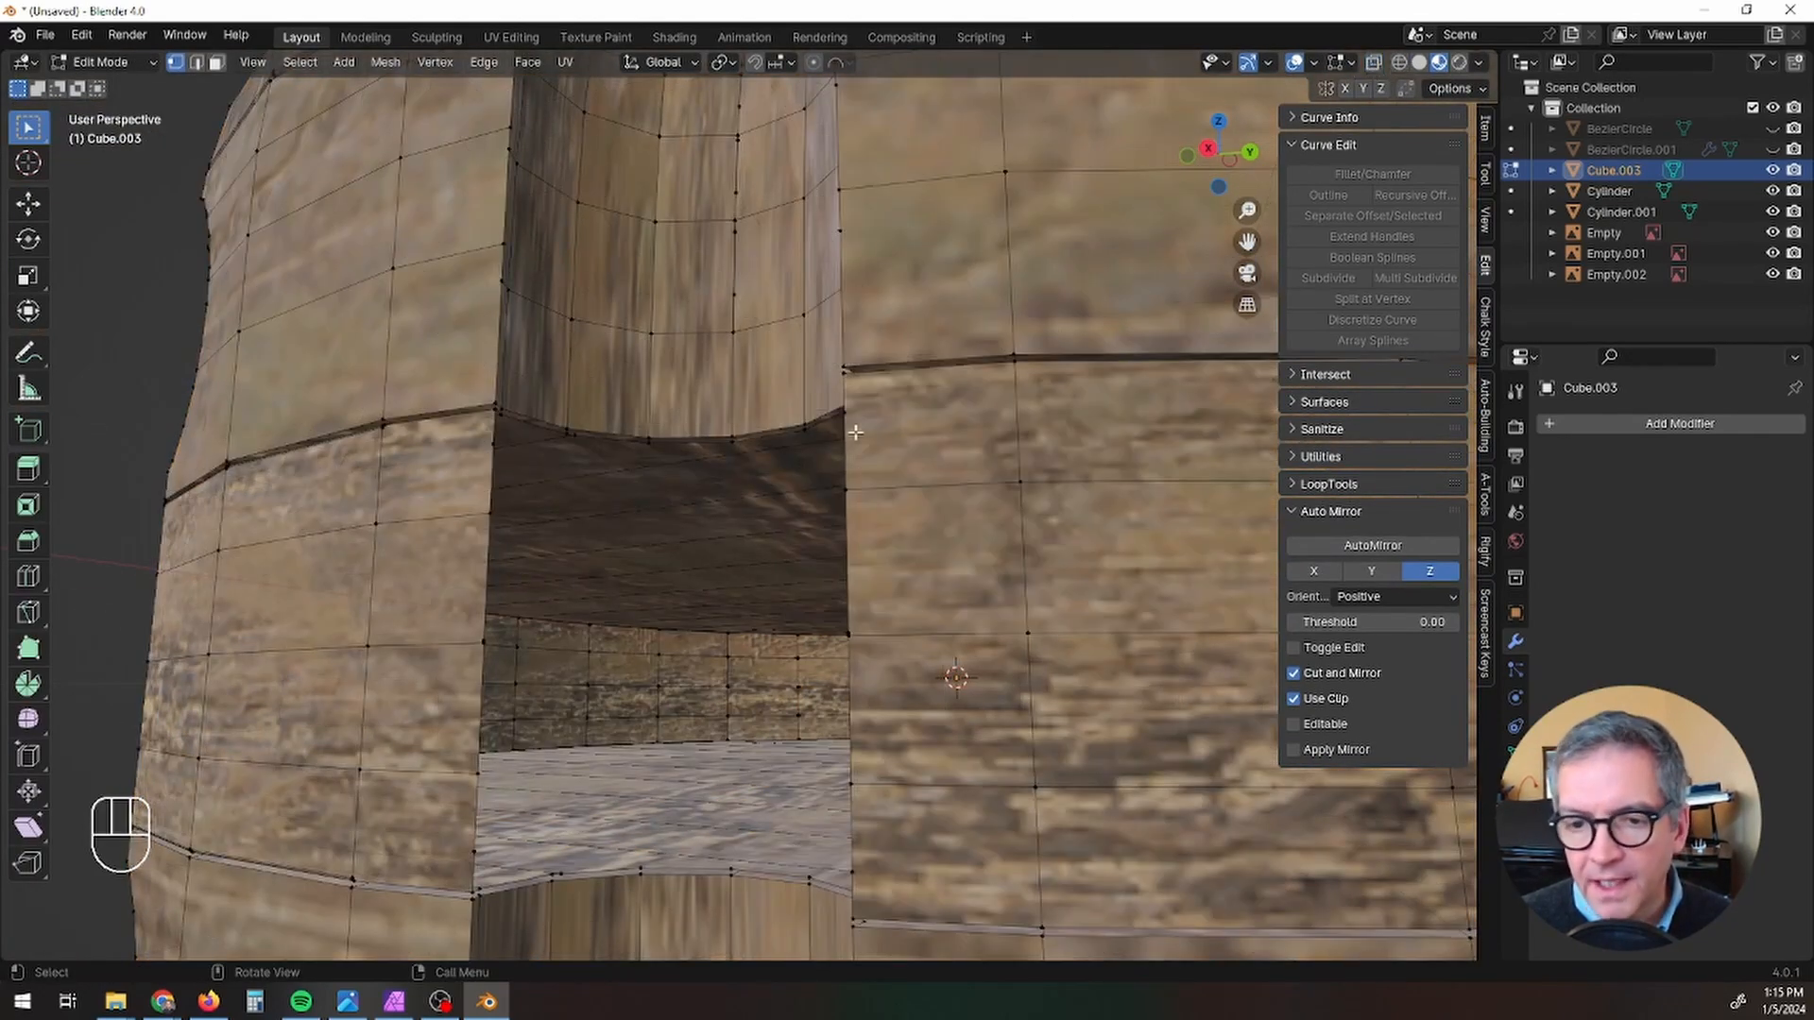
Step: Select the vertices along one side edge of the groove's opening, from its upper corner to its lower corner, and fill a narrow face between them
scroll(533, 454, up, 4)
click(370, 260)
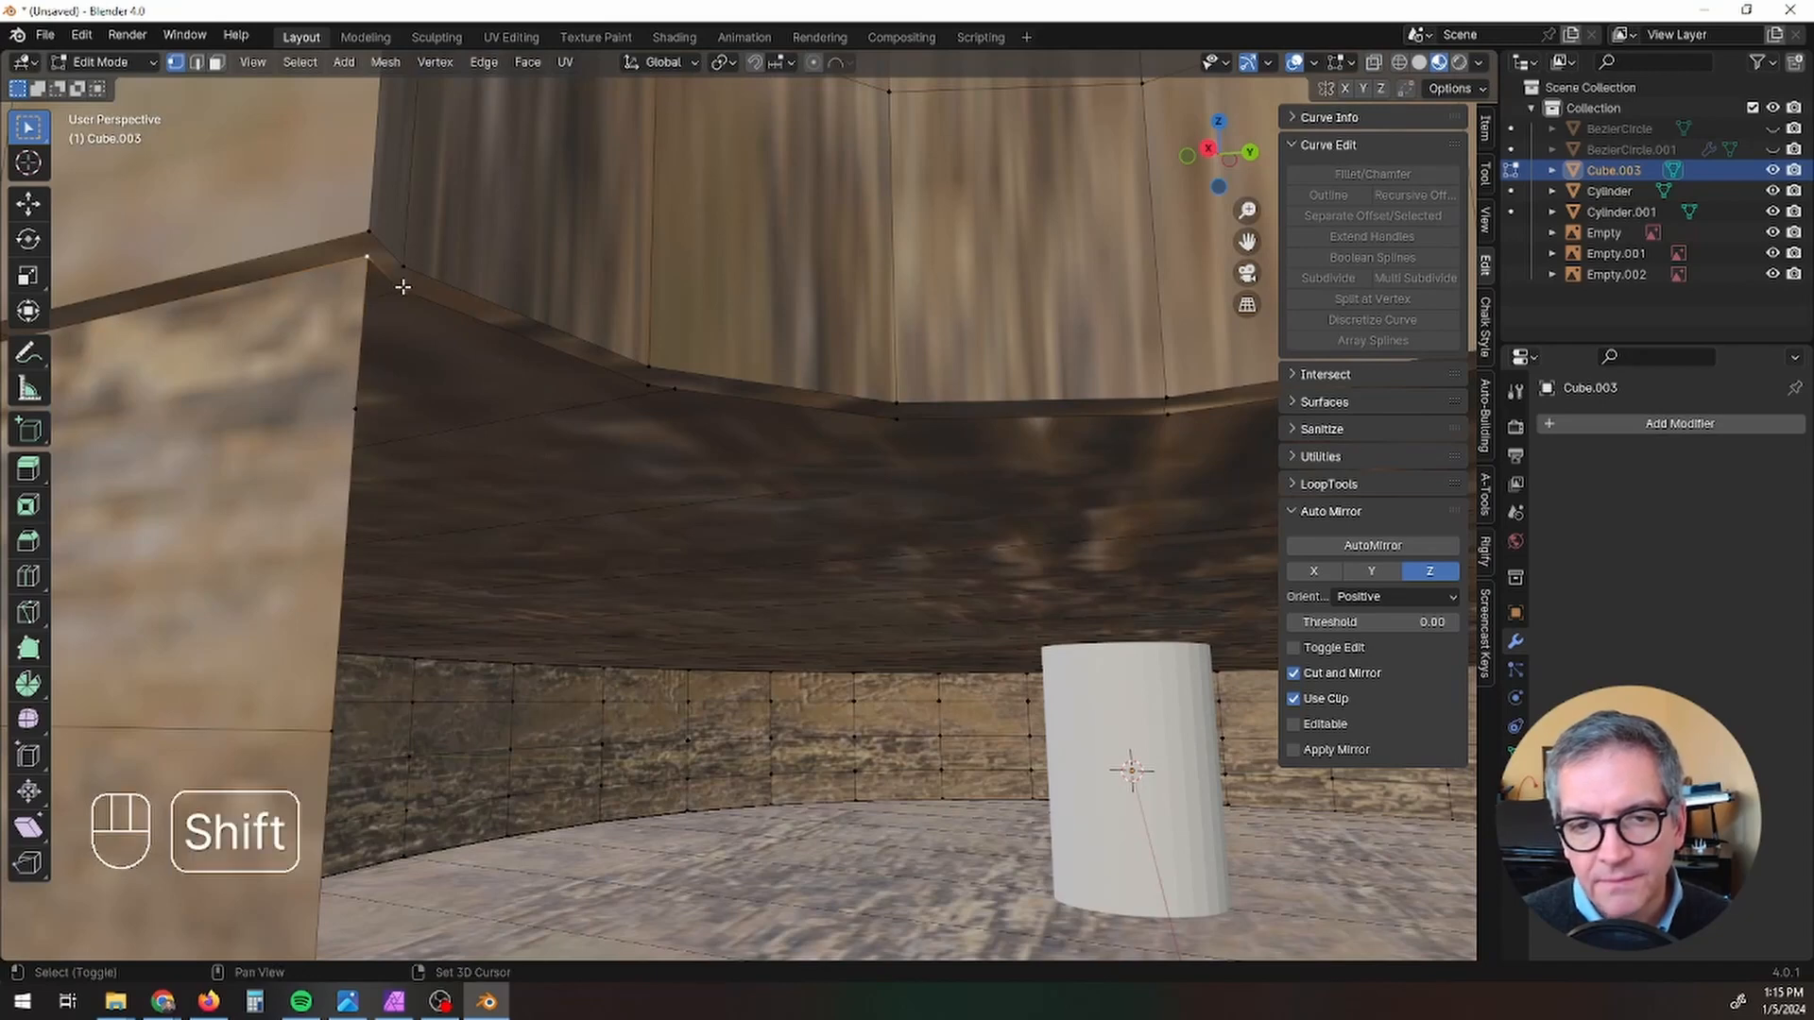
shift+middle_drag(361, 413, 432, 485)
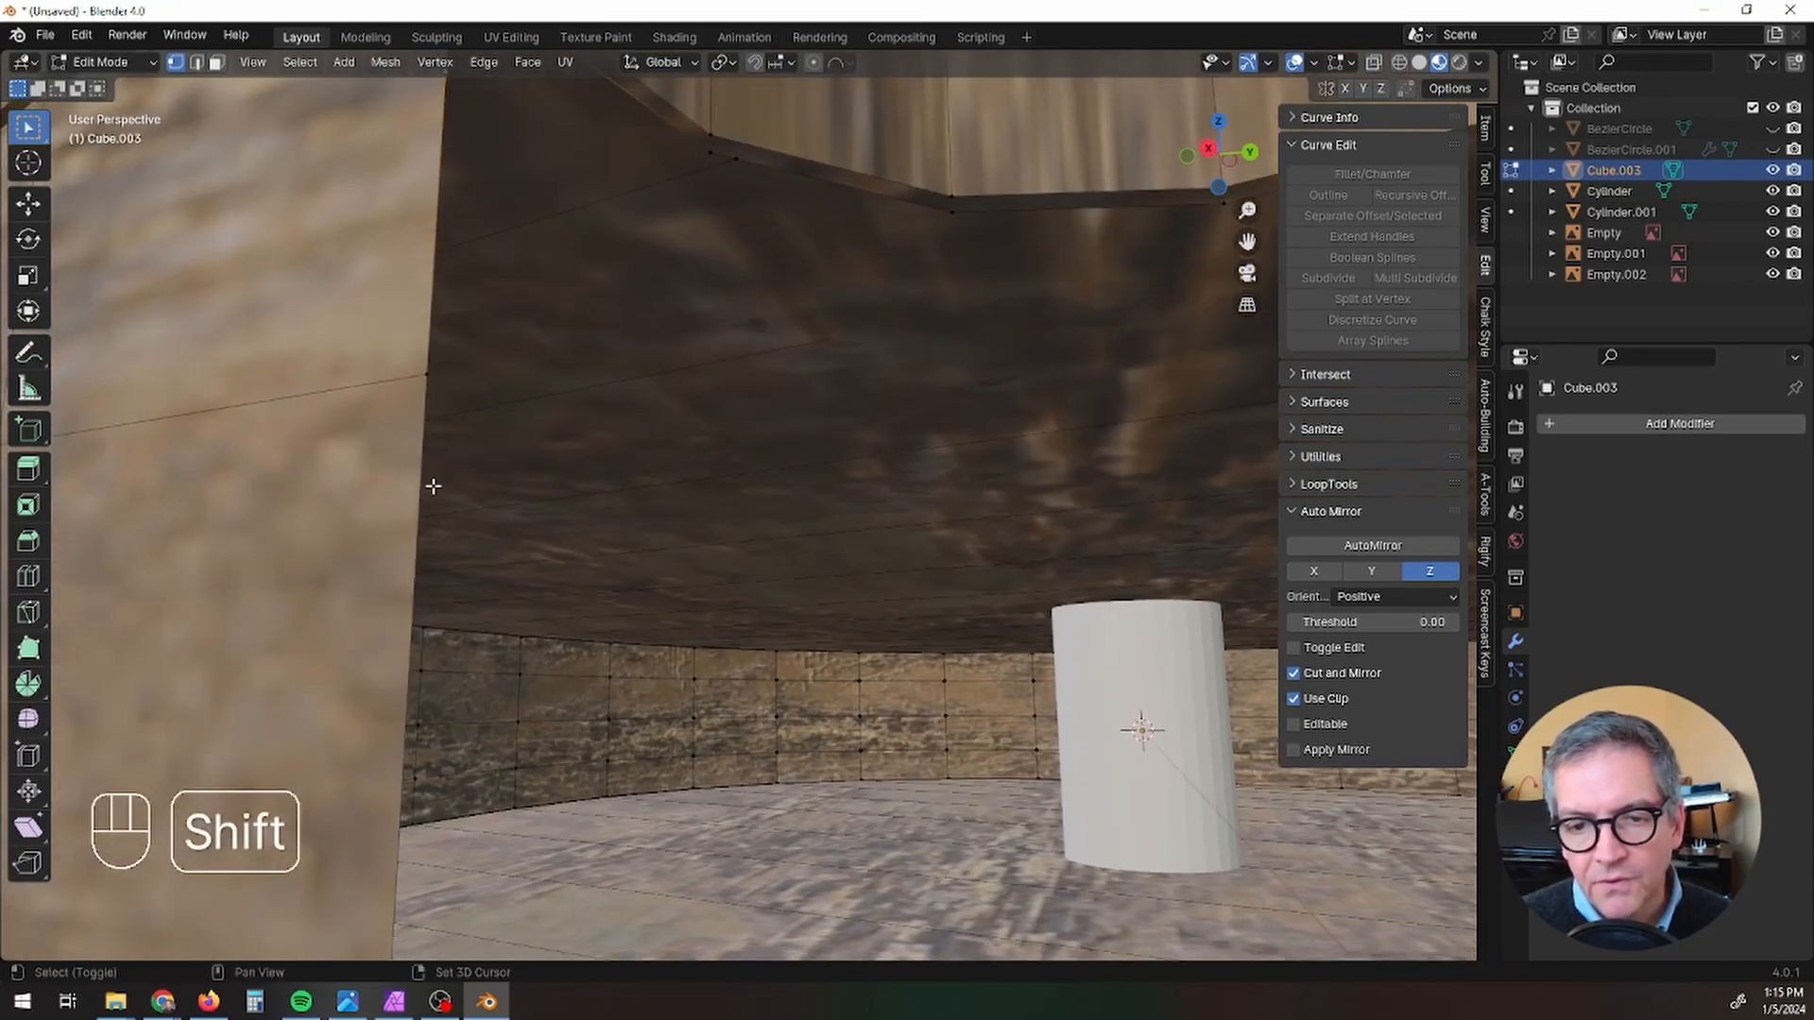
shift+click(431, 378)
scroll(421, 655, down, 2)
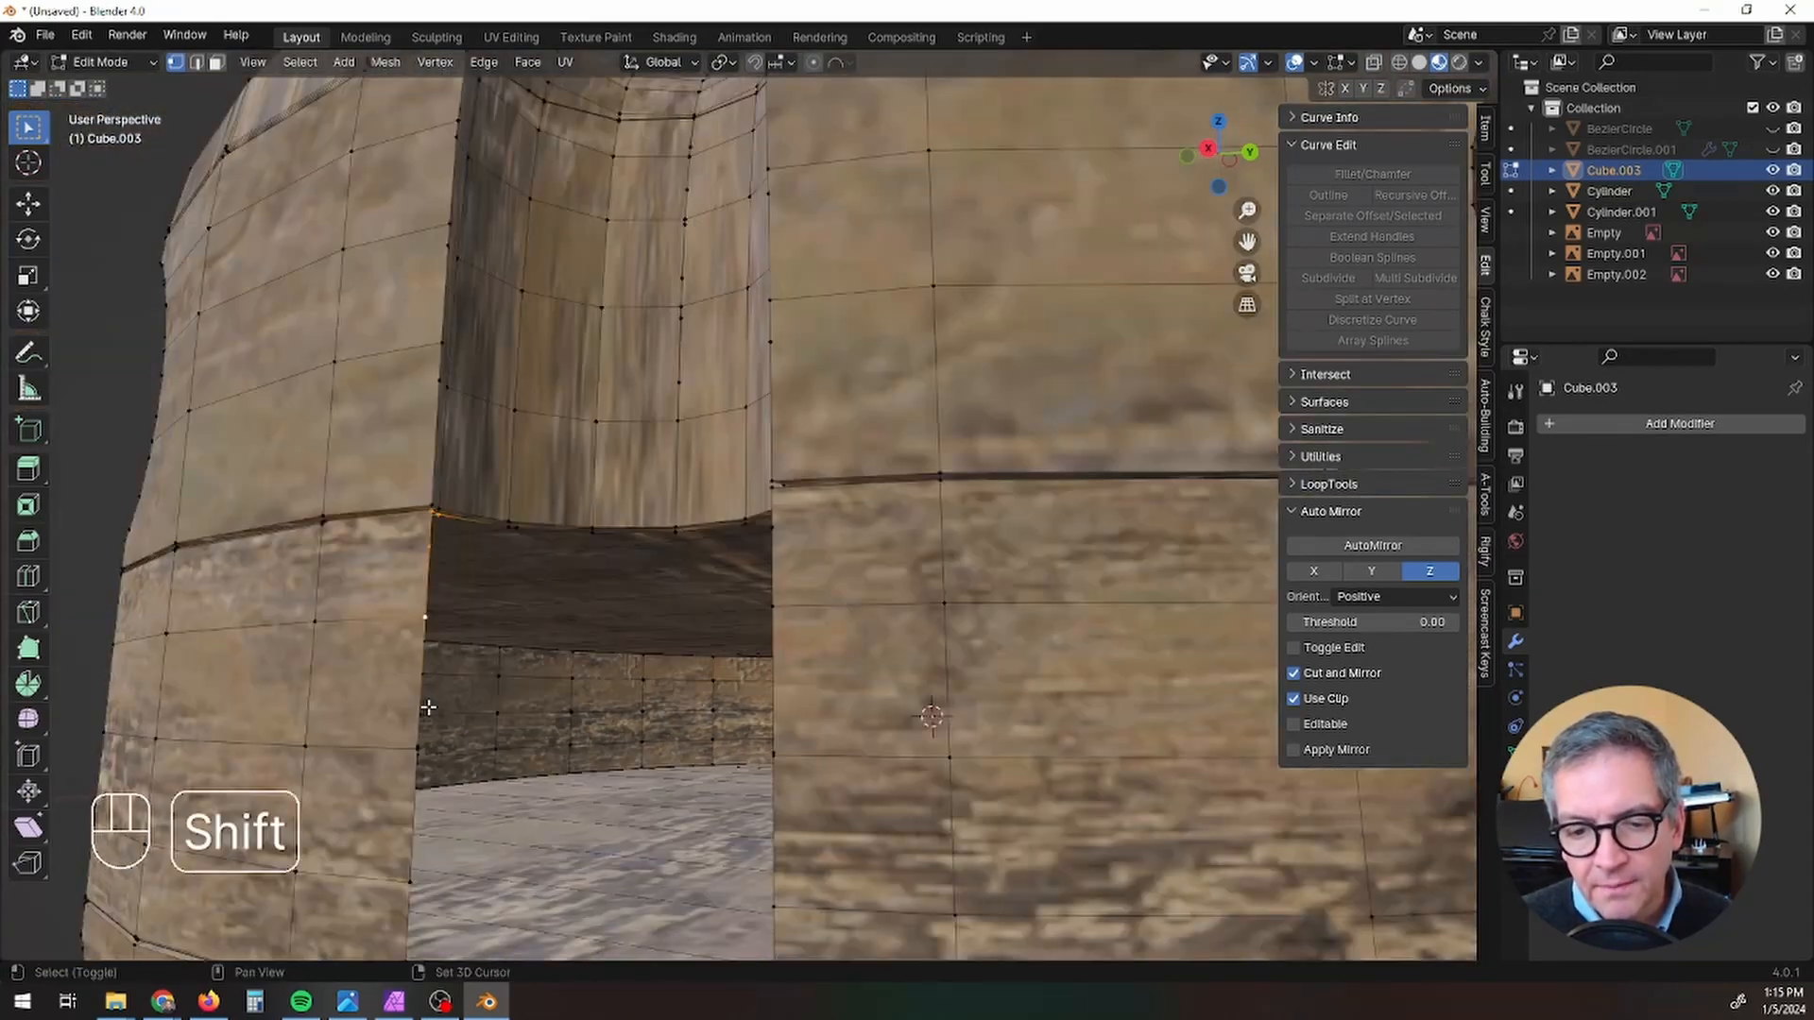
shift+middle_drag(428, 690, 418, 591)
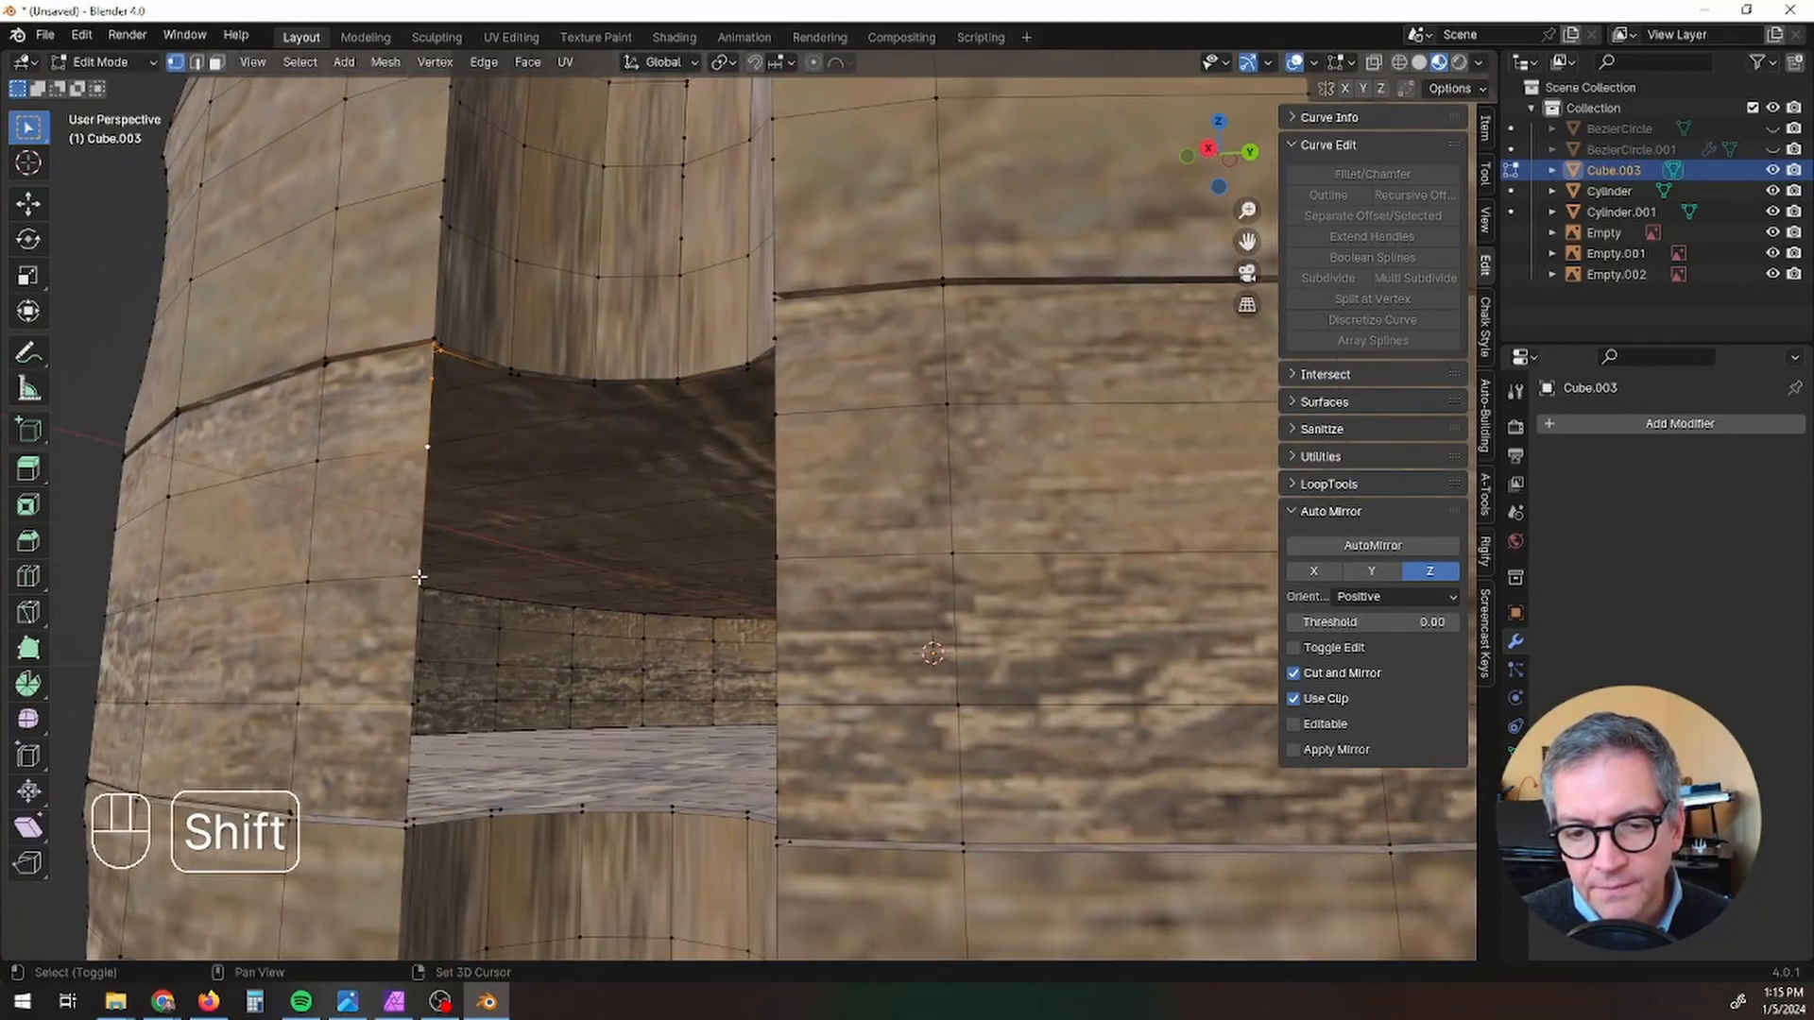
scroll(420, 576, up, 3)
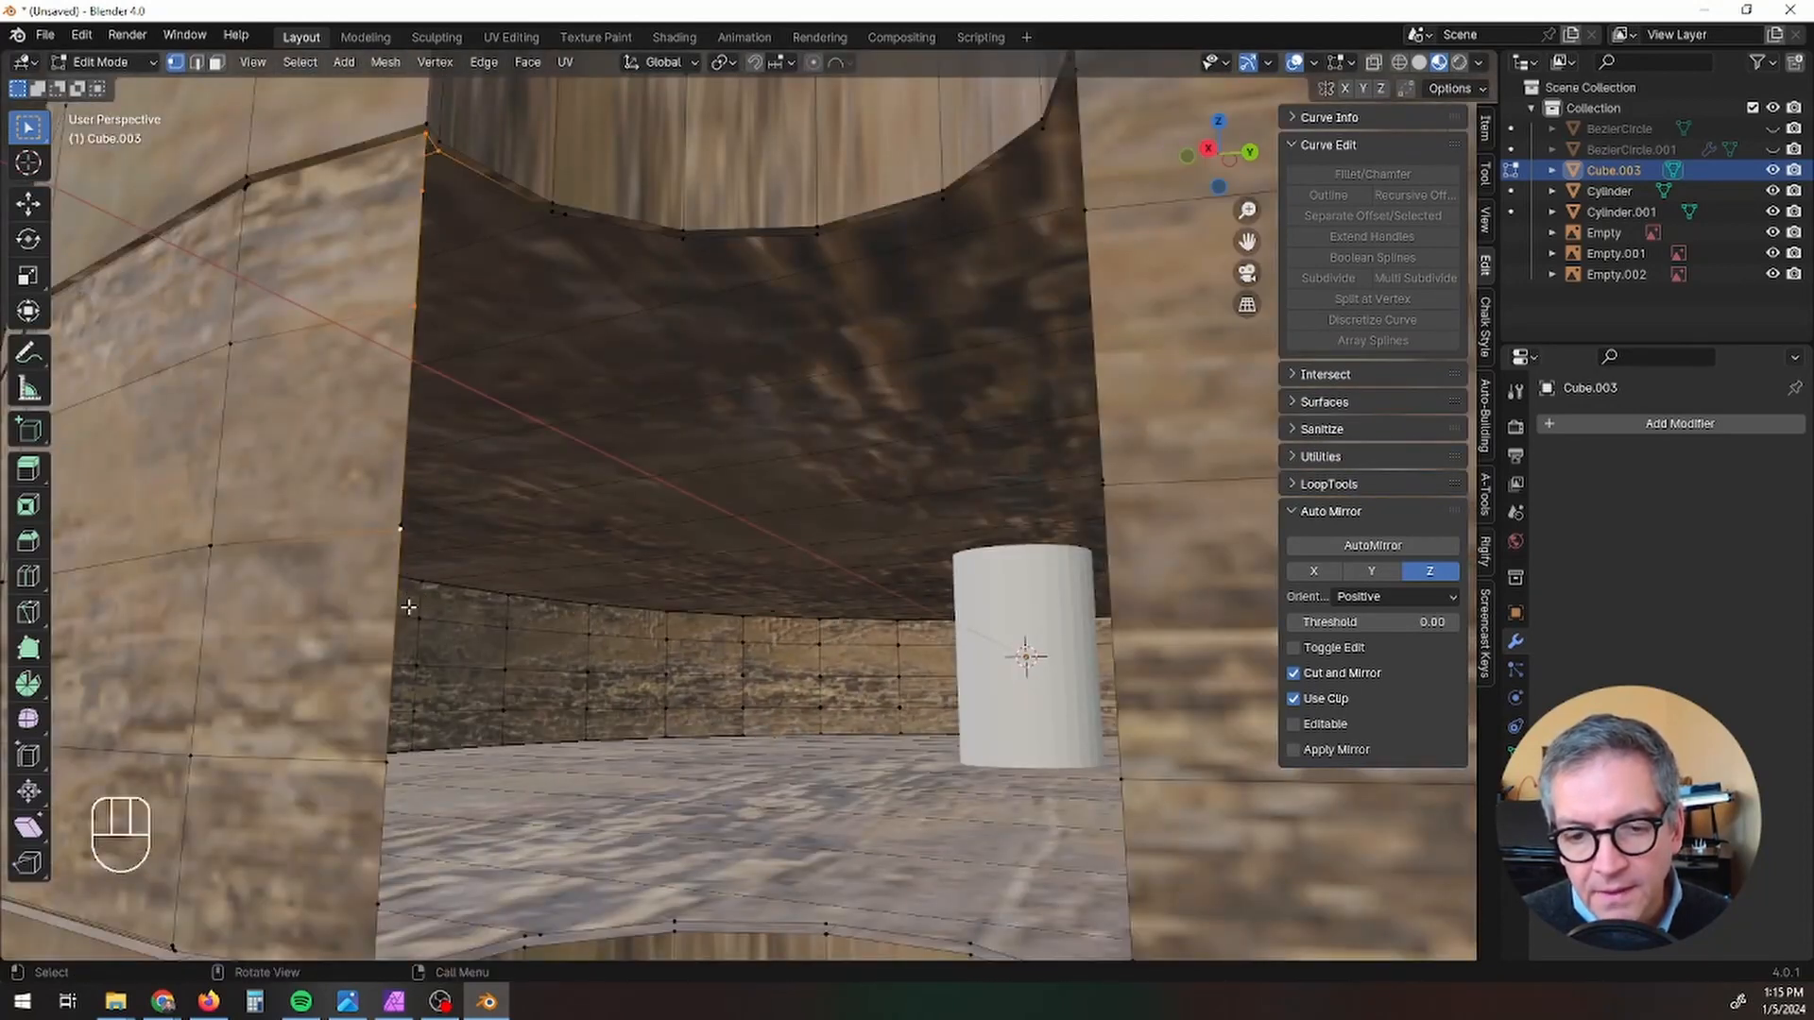
key(shift)
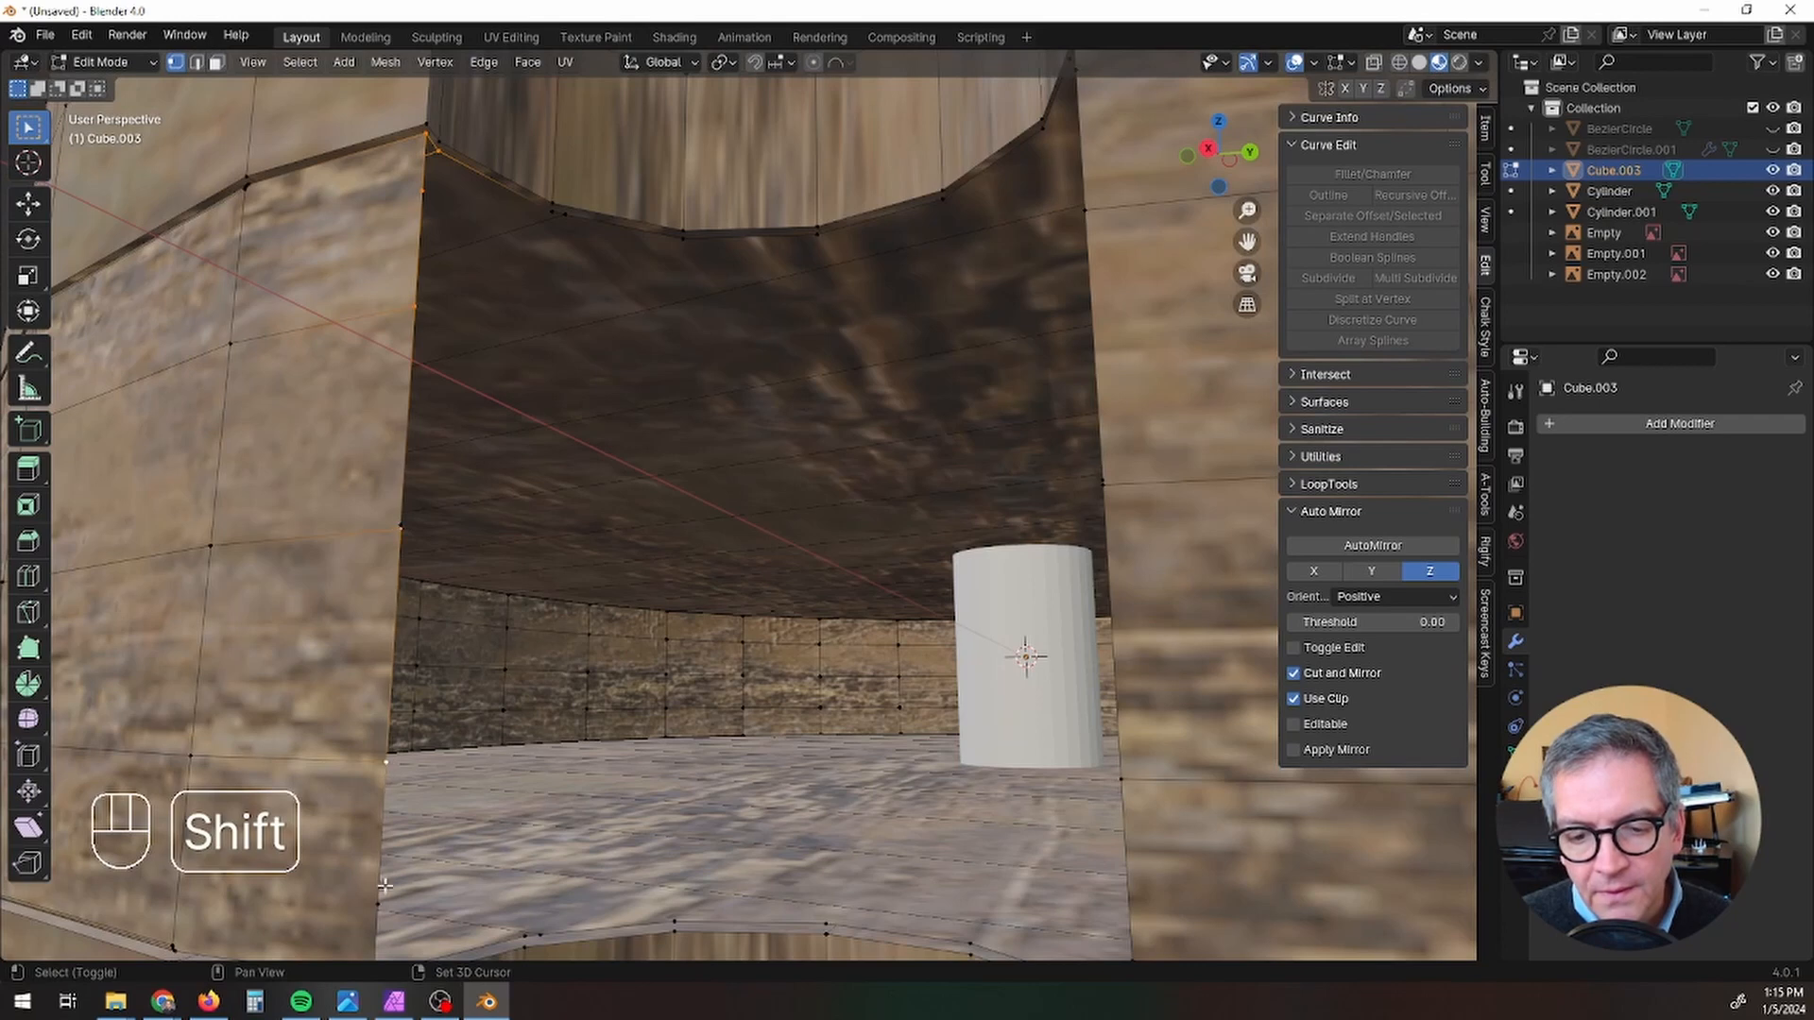
shift+middle_drag(377, 901, 351, 720)
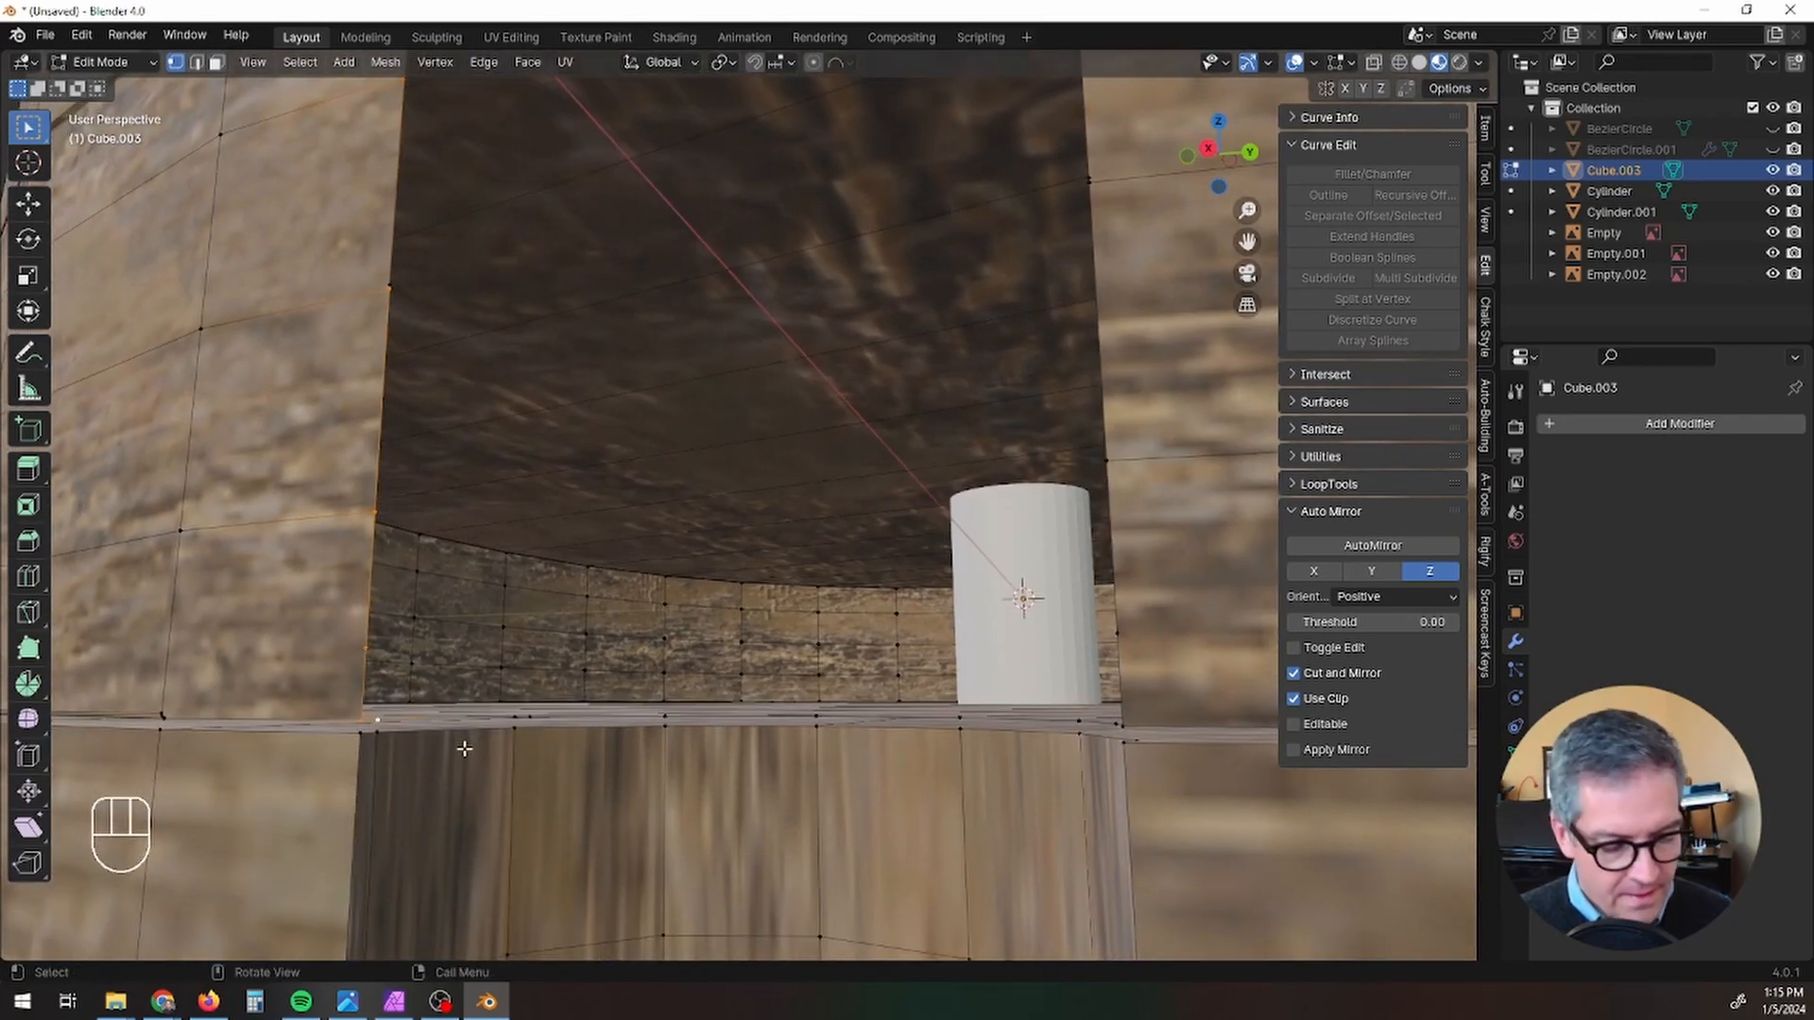
key(f)
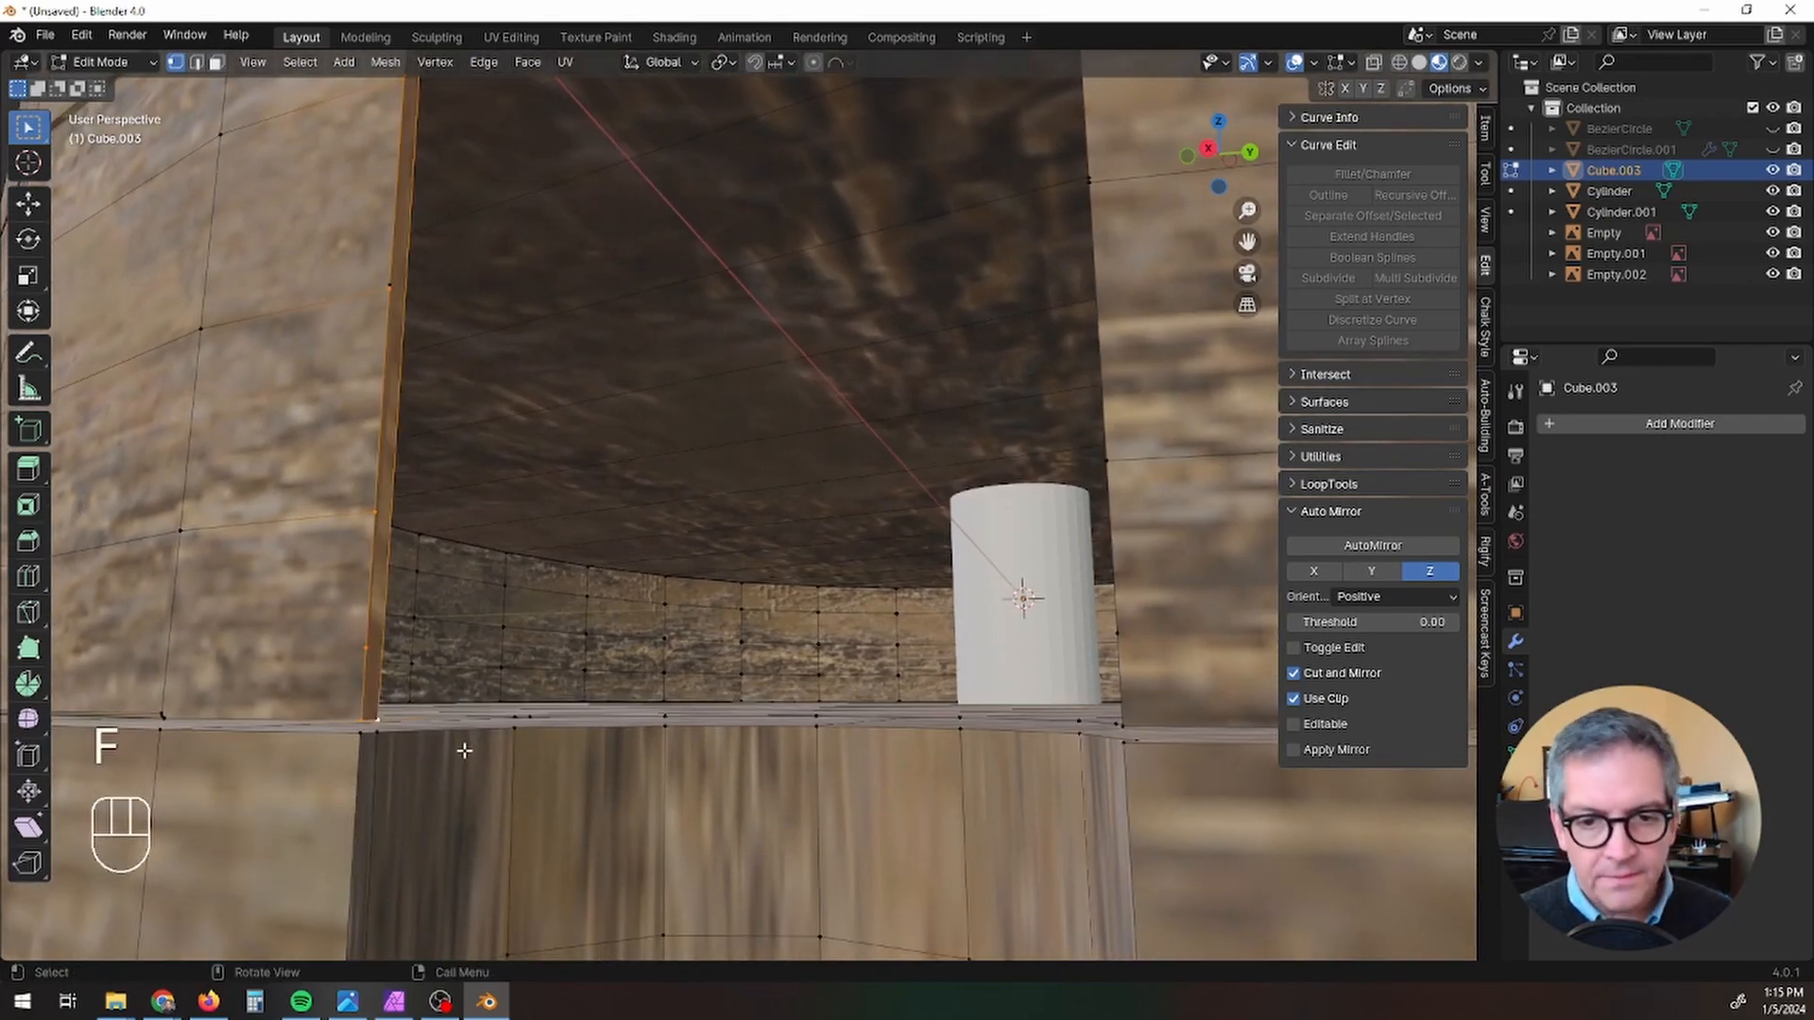
Step: Close the groove's opening by filling successive faces across it, starting from the narrow side face
click(376, 720)
shift+middle_drag(427, 595, 455, 754)
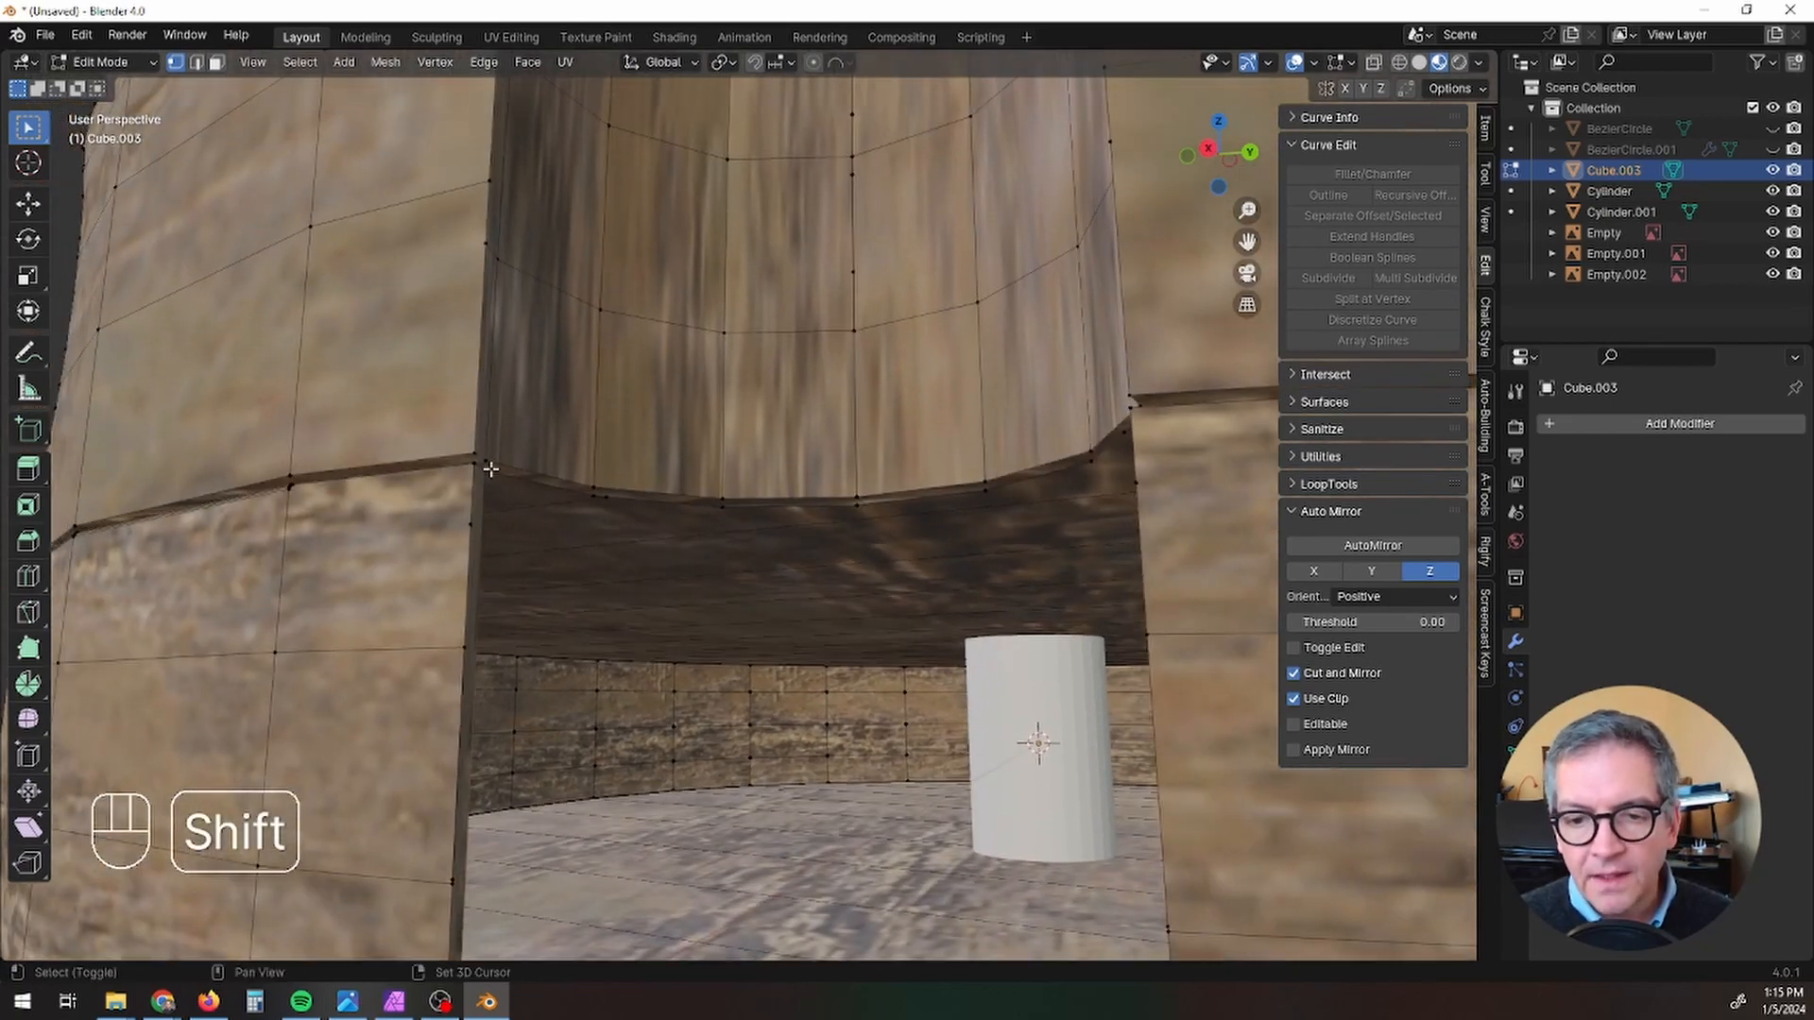
key(f)
key(f)
key(f)
key(f)
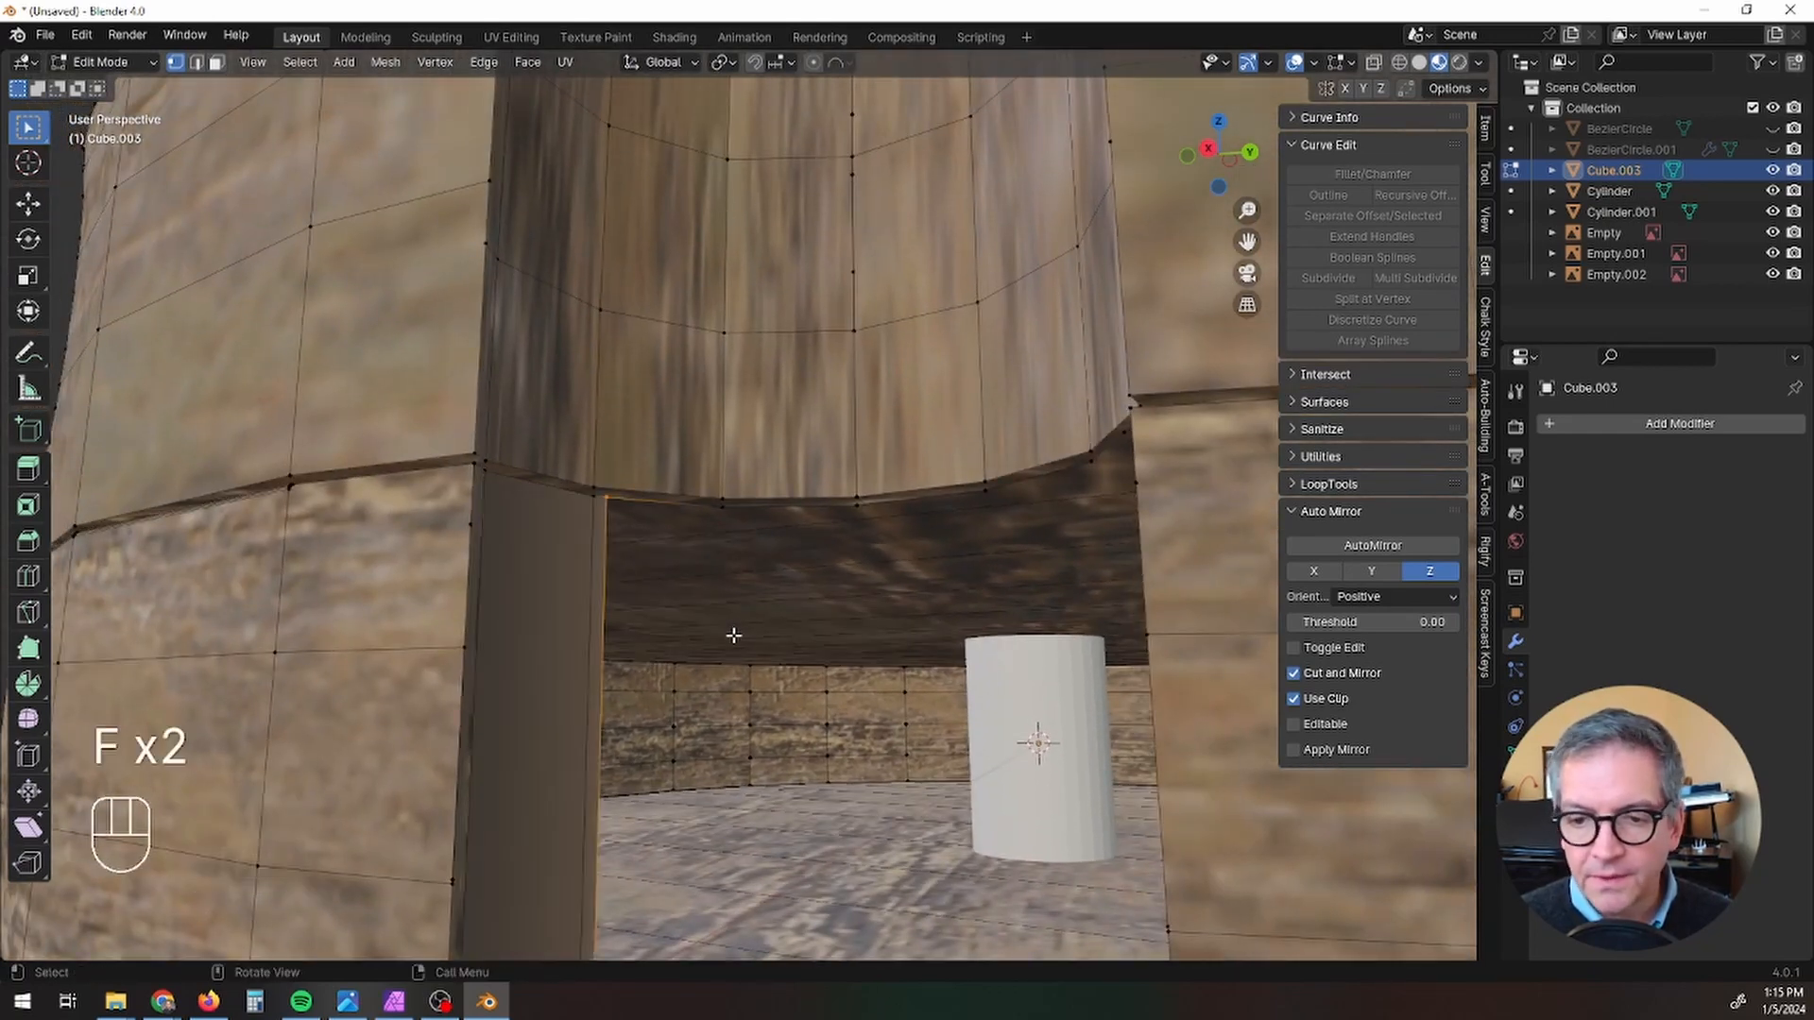
key(f)
key(f)
key(f)
key(f)
key(f)
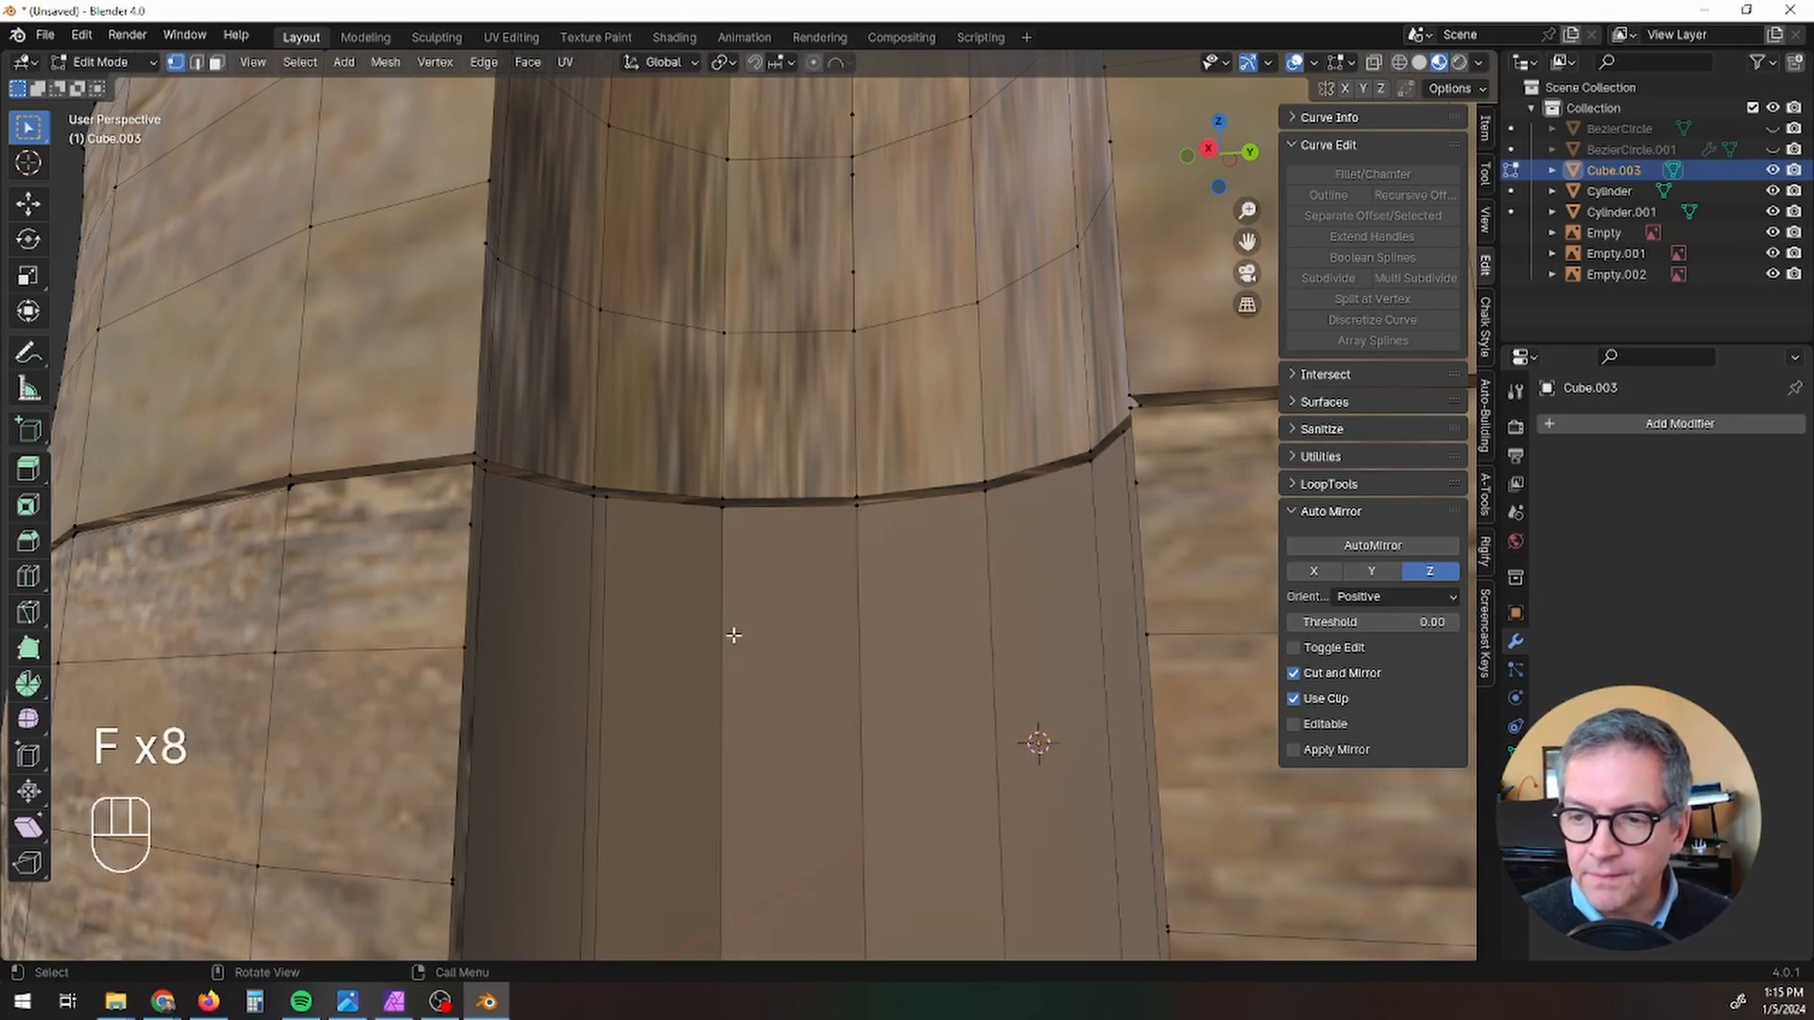
key(f)
Step: Dissolve the two extra vertices on the side edges just below the upper rim of the filled opening
middle_drag(733, 636, 798, 657)
click(317, 470)
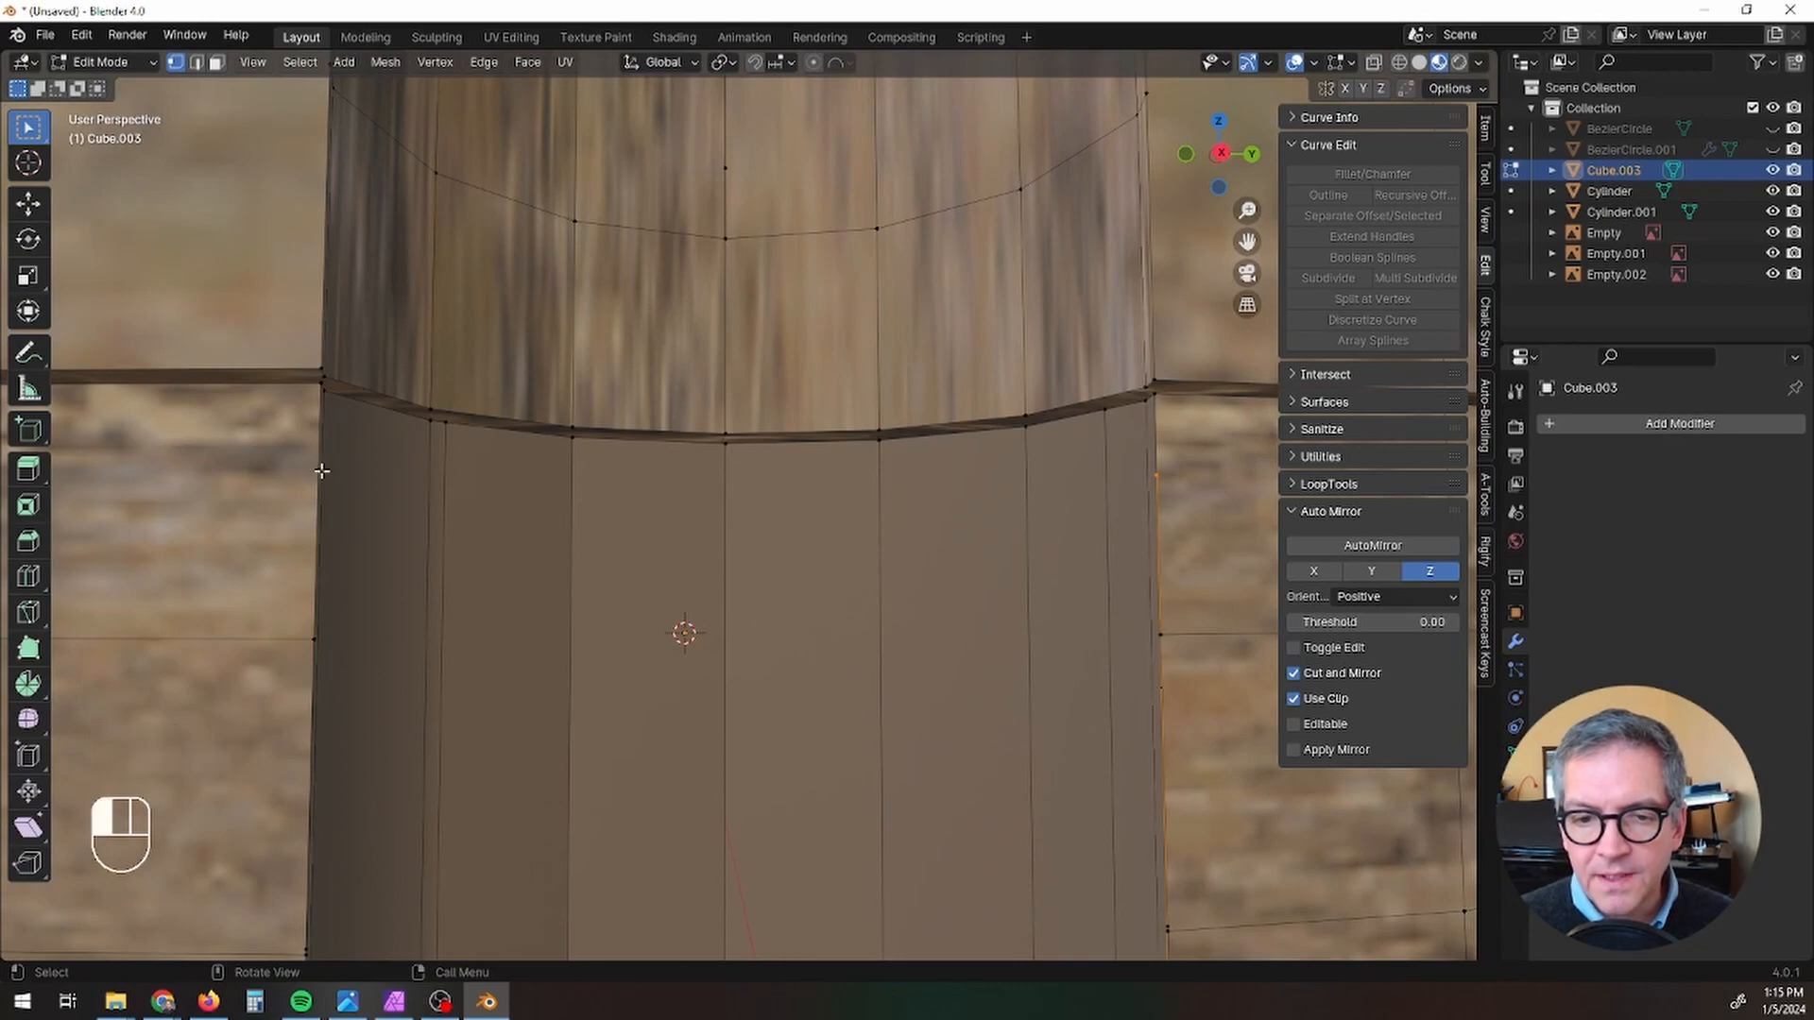
shift+click(1154, 473)
right_click(1155, 473)
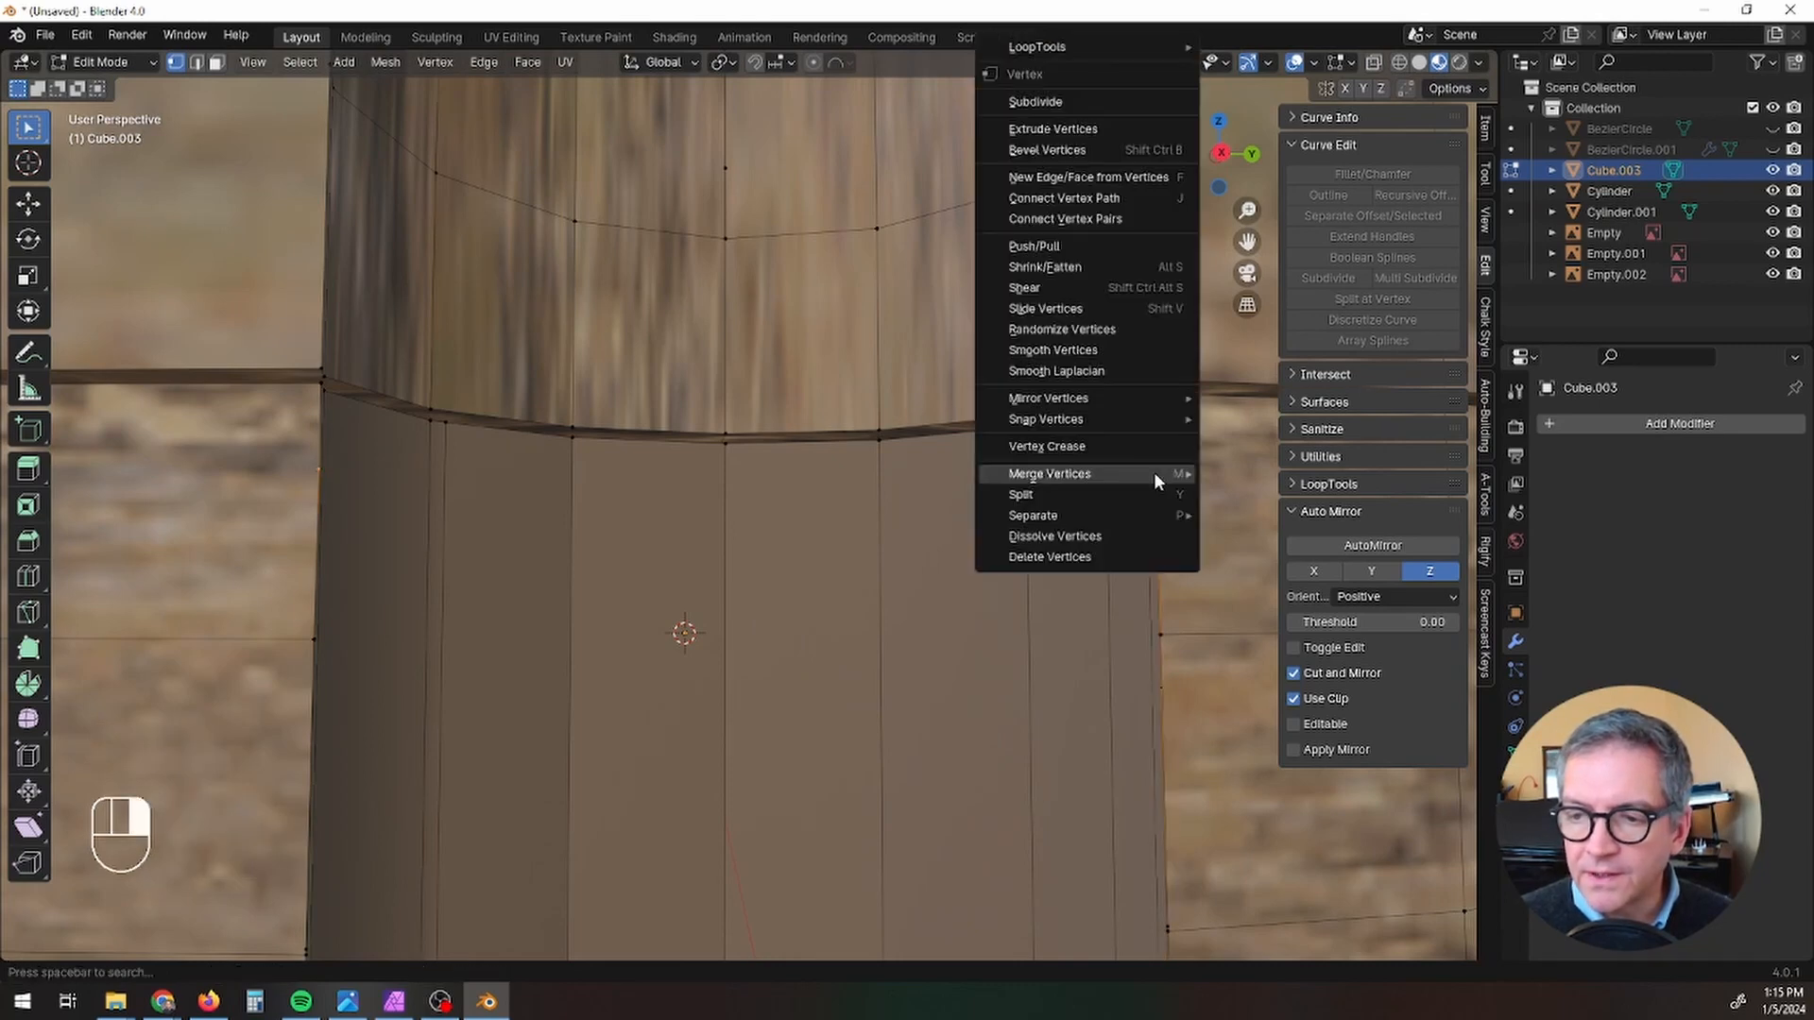
click(1125, 532)
Step: Dissolve the pair of extra vertices halfway down the two side edges of the filled opening
scroll(970, 611, down, 2)
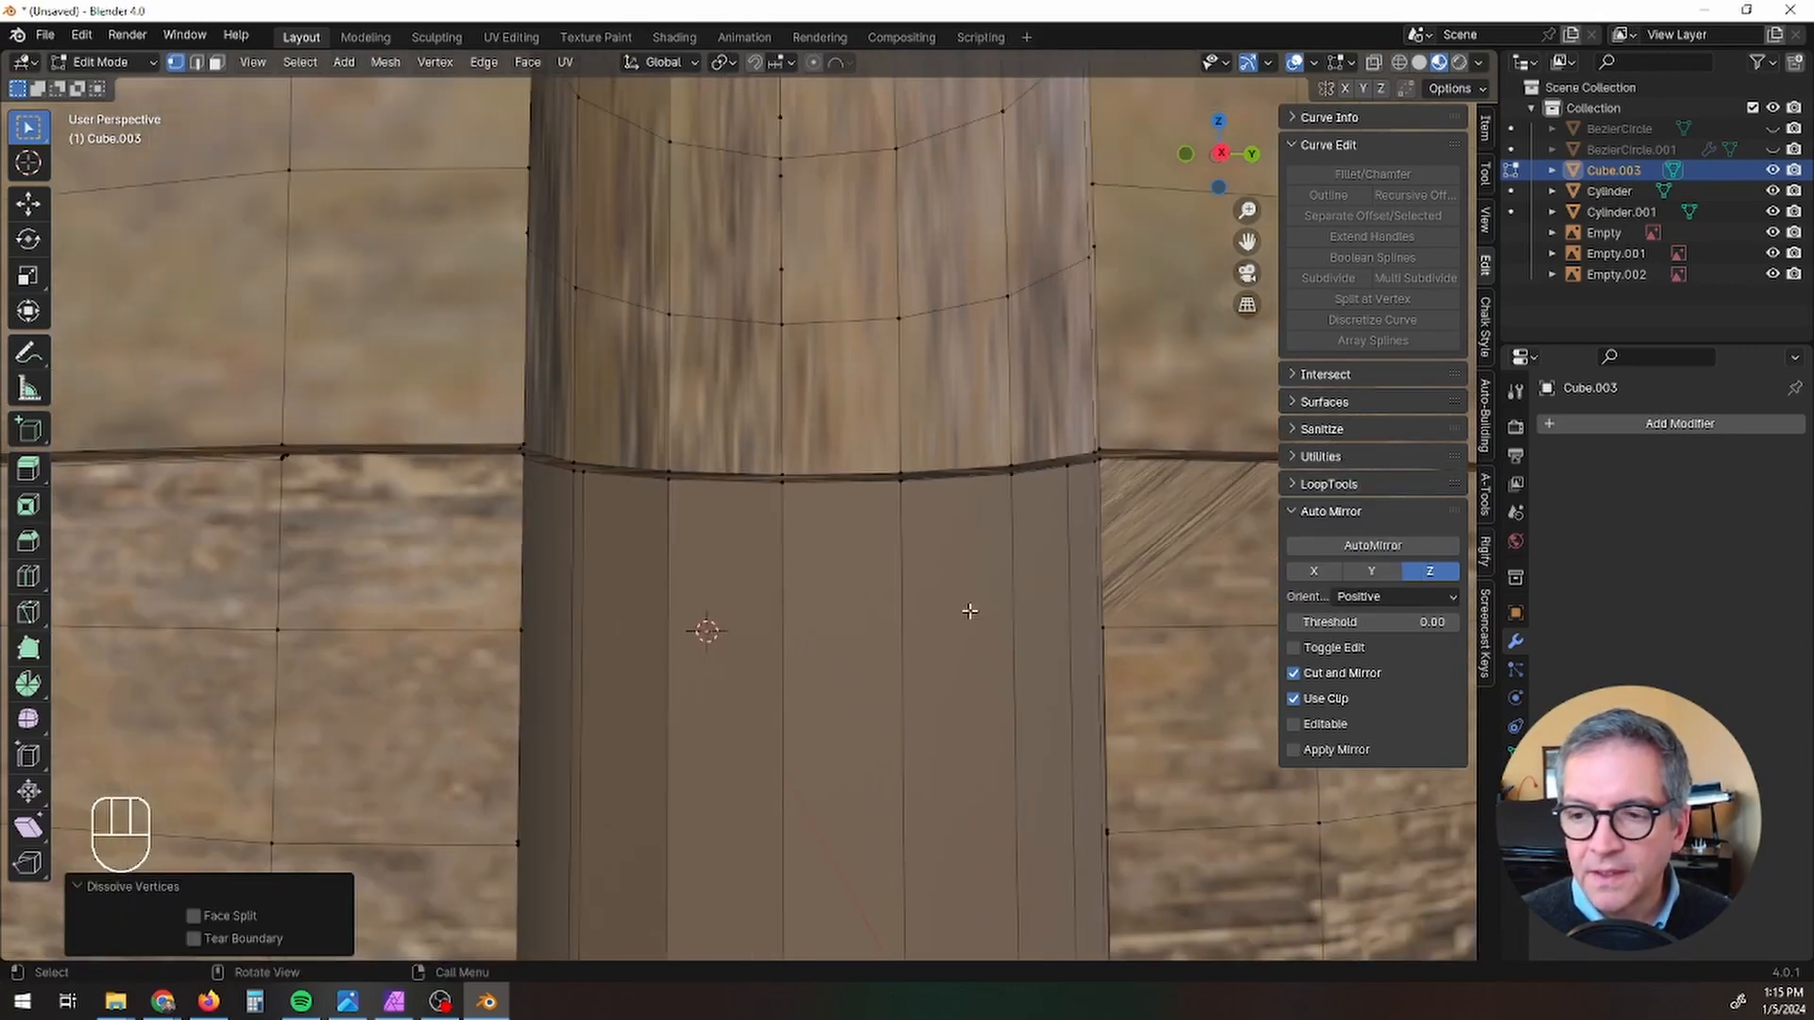
shift+middle_drag(969, 611, 1175, 522)
scroll(957, 555, up, 3)
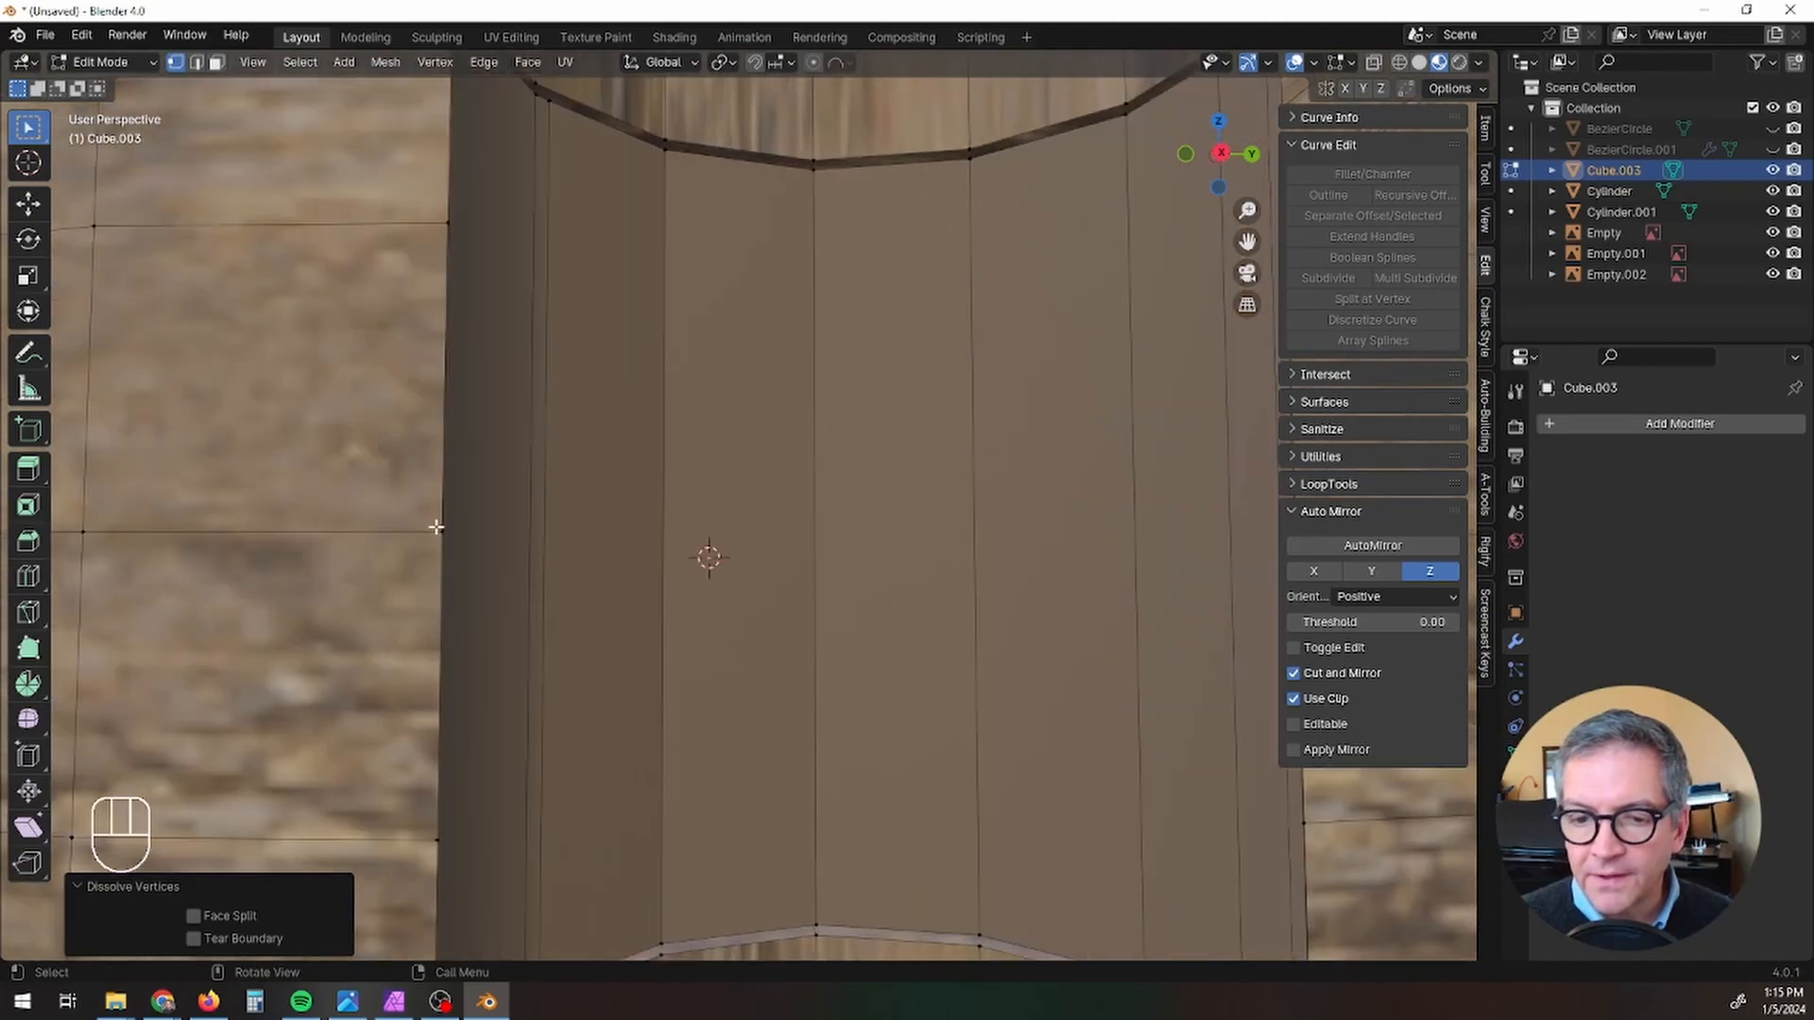
click(441, 525)
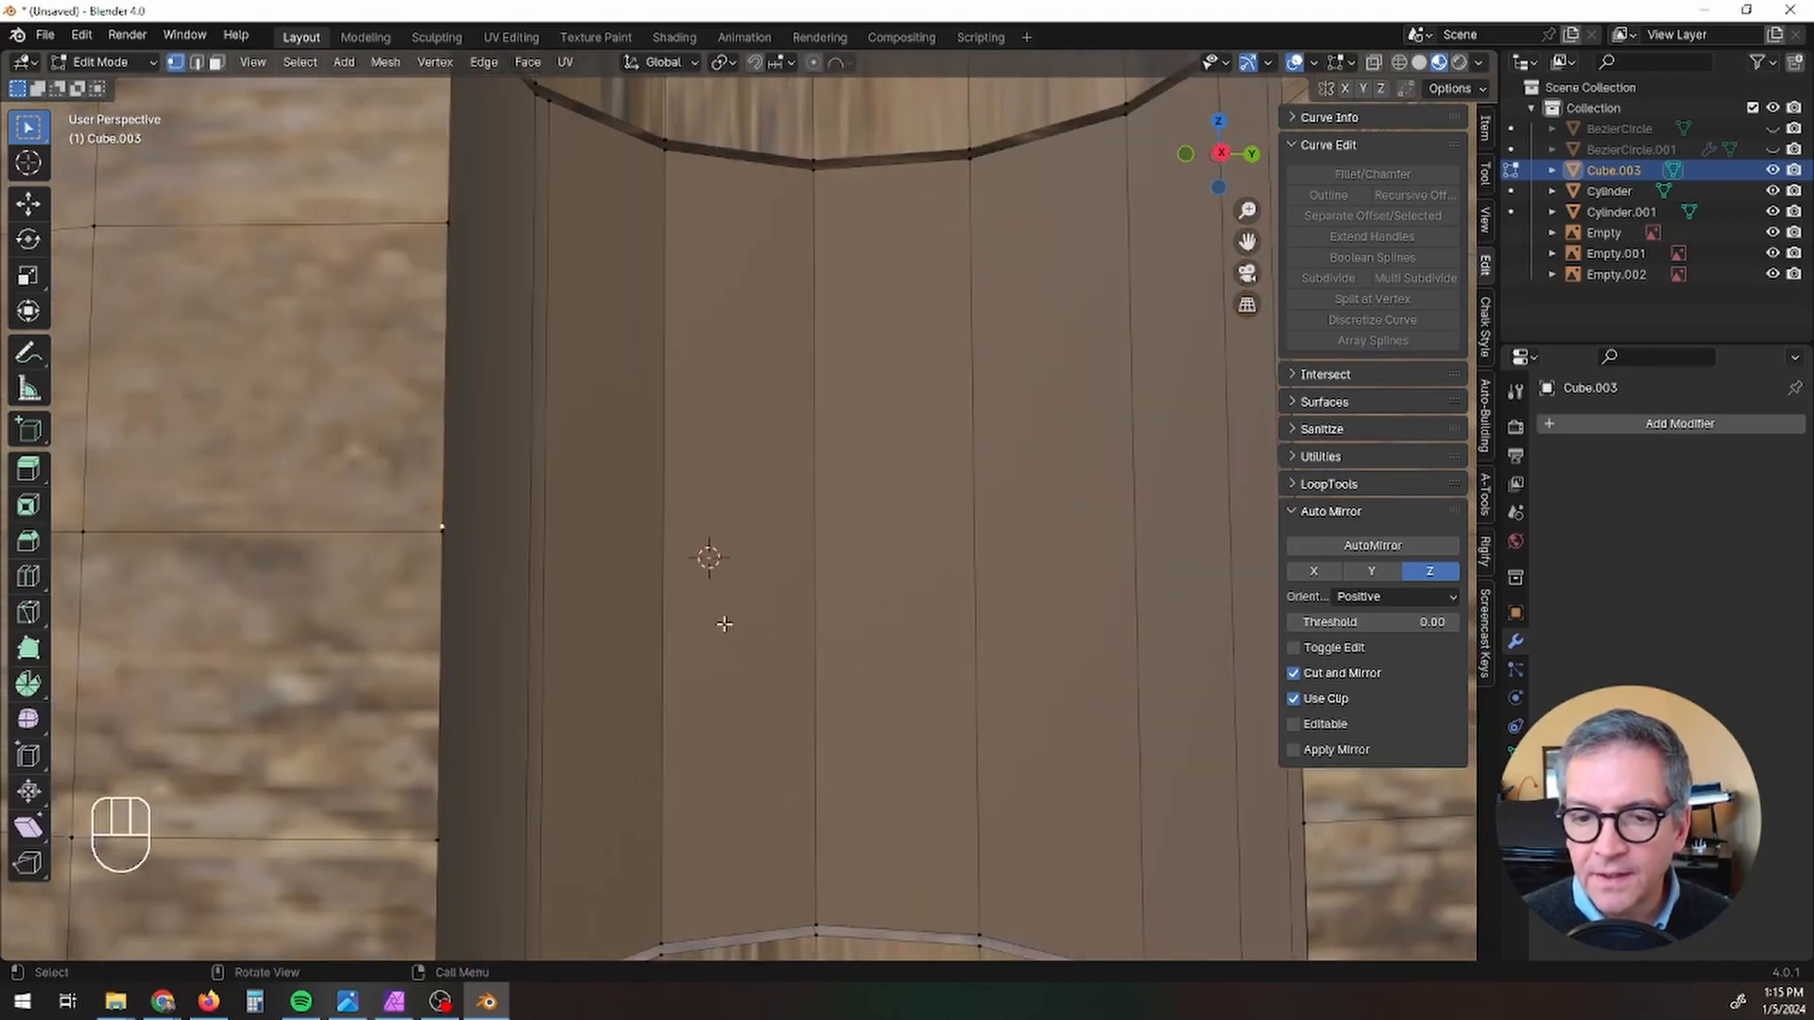
shift+middle_drag(724, 623, 620, 650)
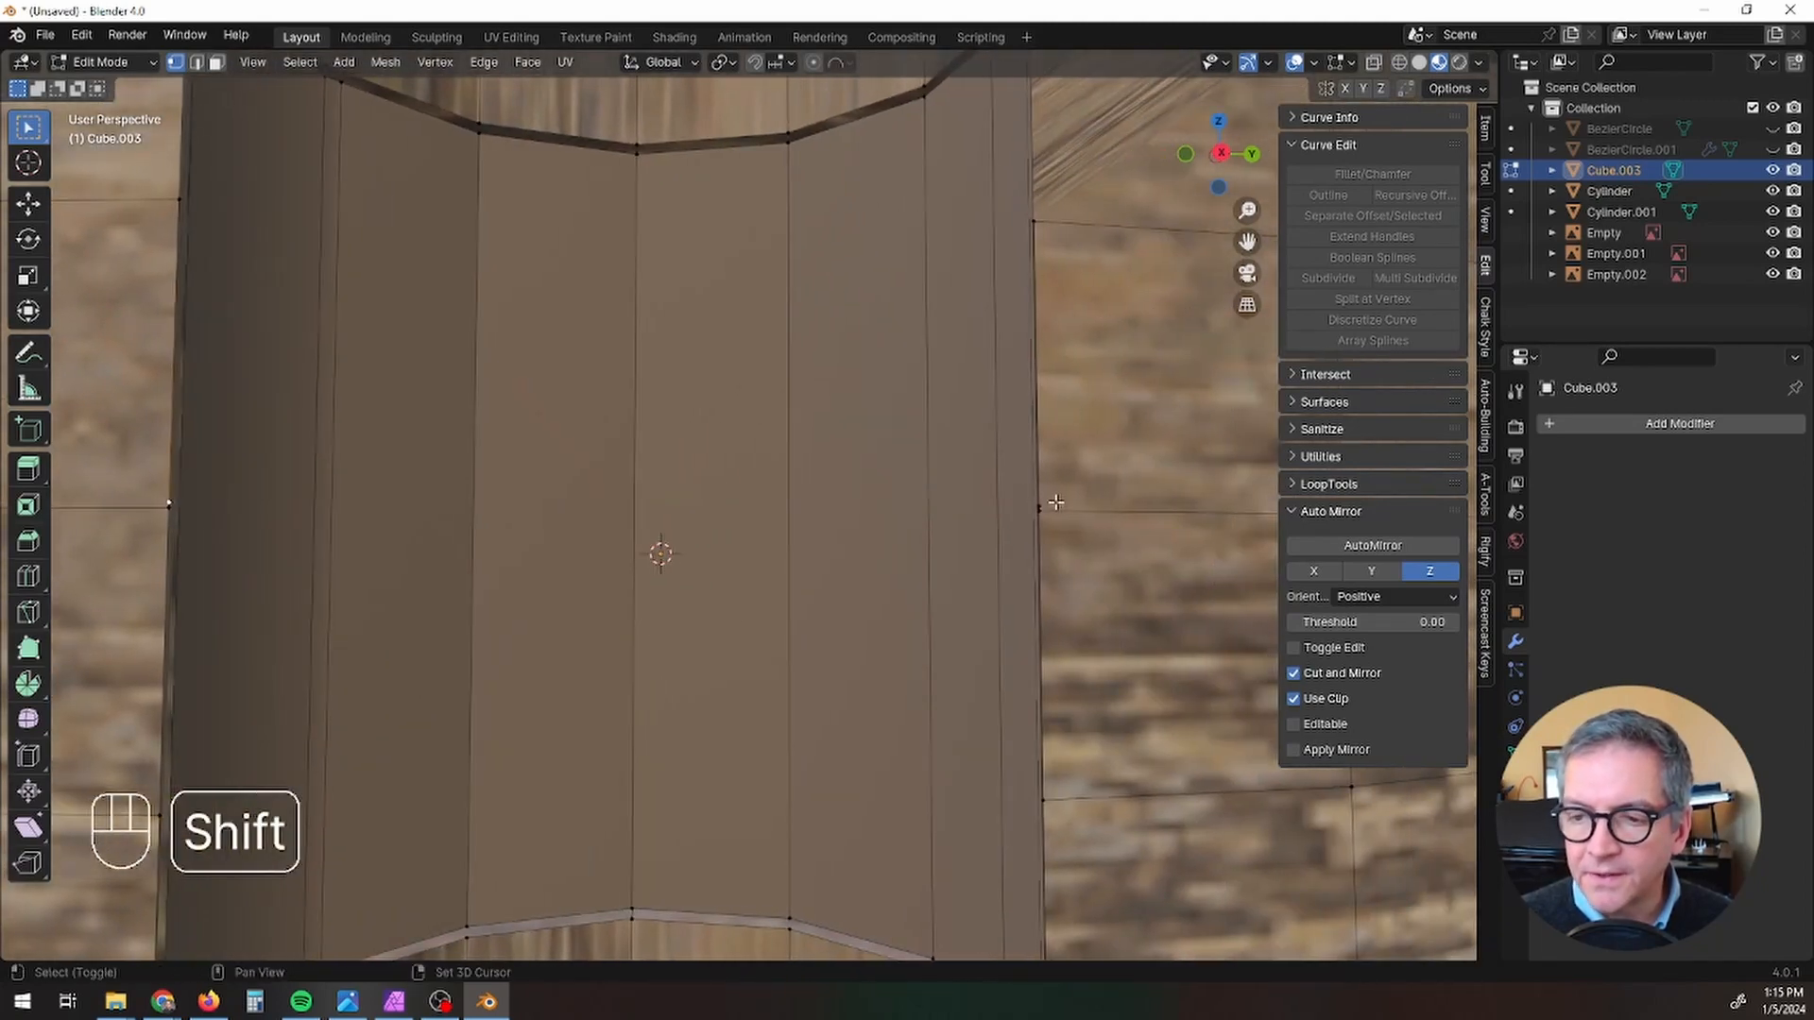
shift+click(1035, 504)
right_click(1036, 506)
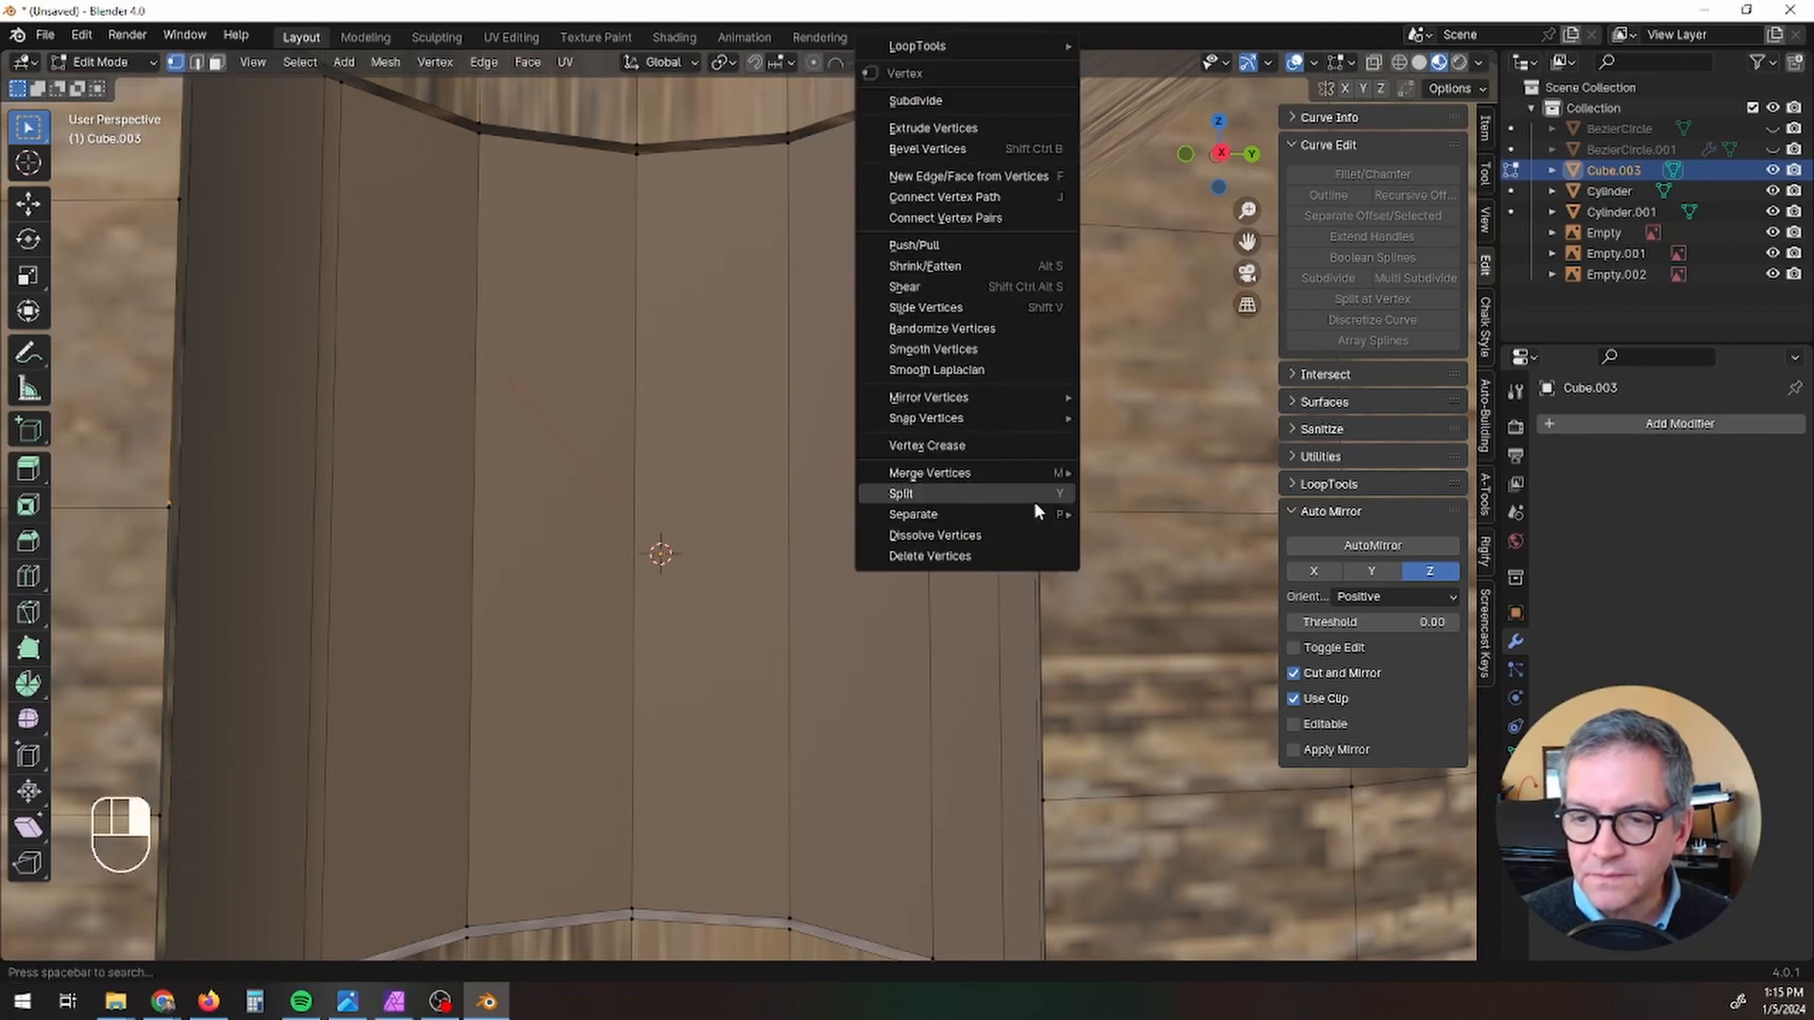
click(1020, 535)
Step: Dissolve the remaining pair of extra side-edge vertices just above the lower rim of the filled opening
scroll(1016, 567, down, 3)
shift+middle_drag(1017, 595, 987, 386)
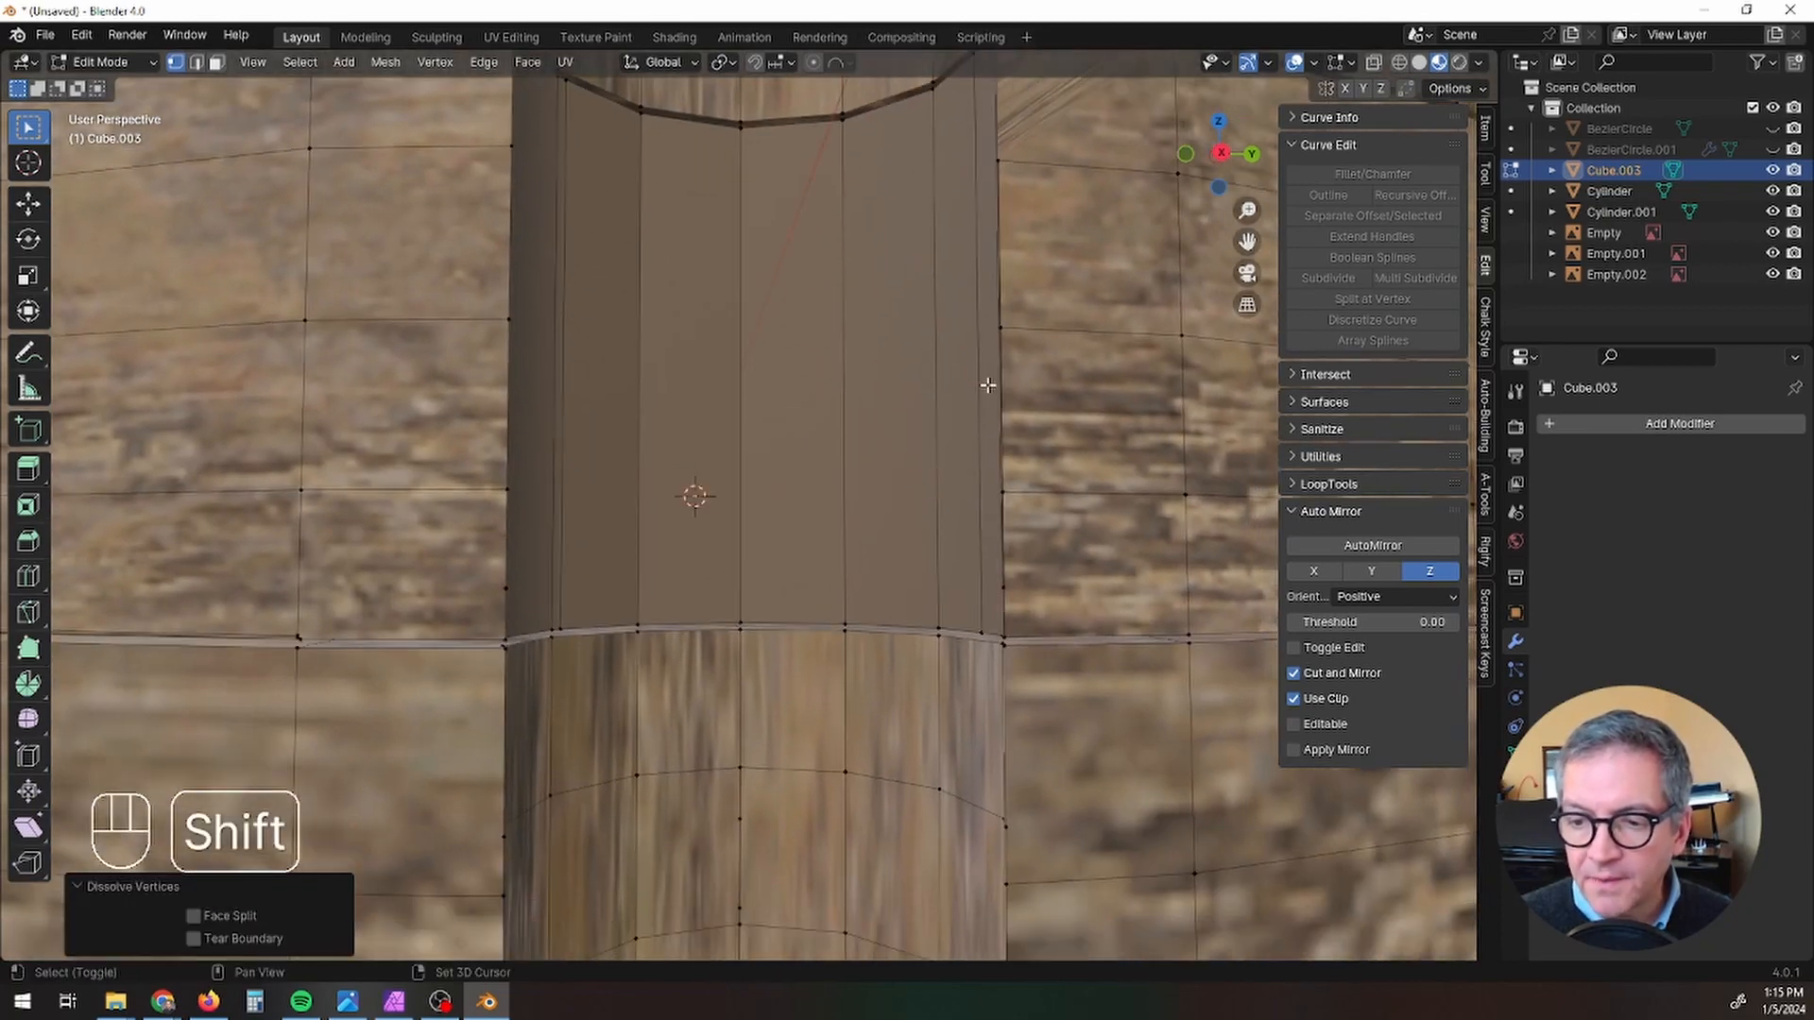
scroll(648, 482, up, 3)
shift+middle_drag(636, 478, 447, 603)
right_click(348, 603)
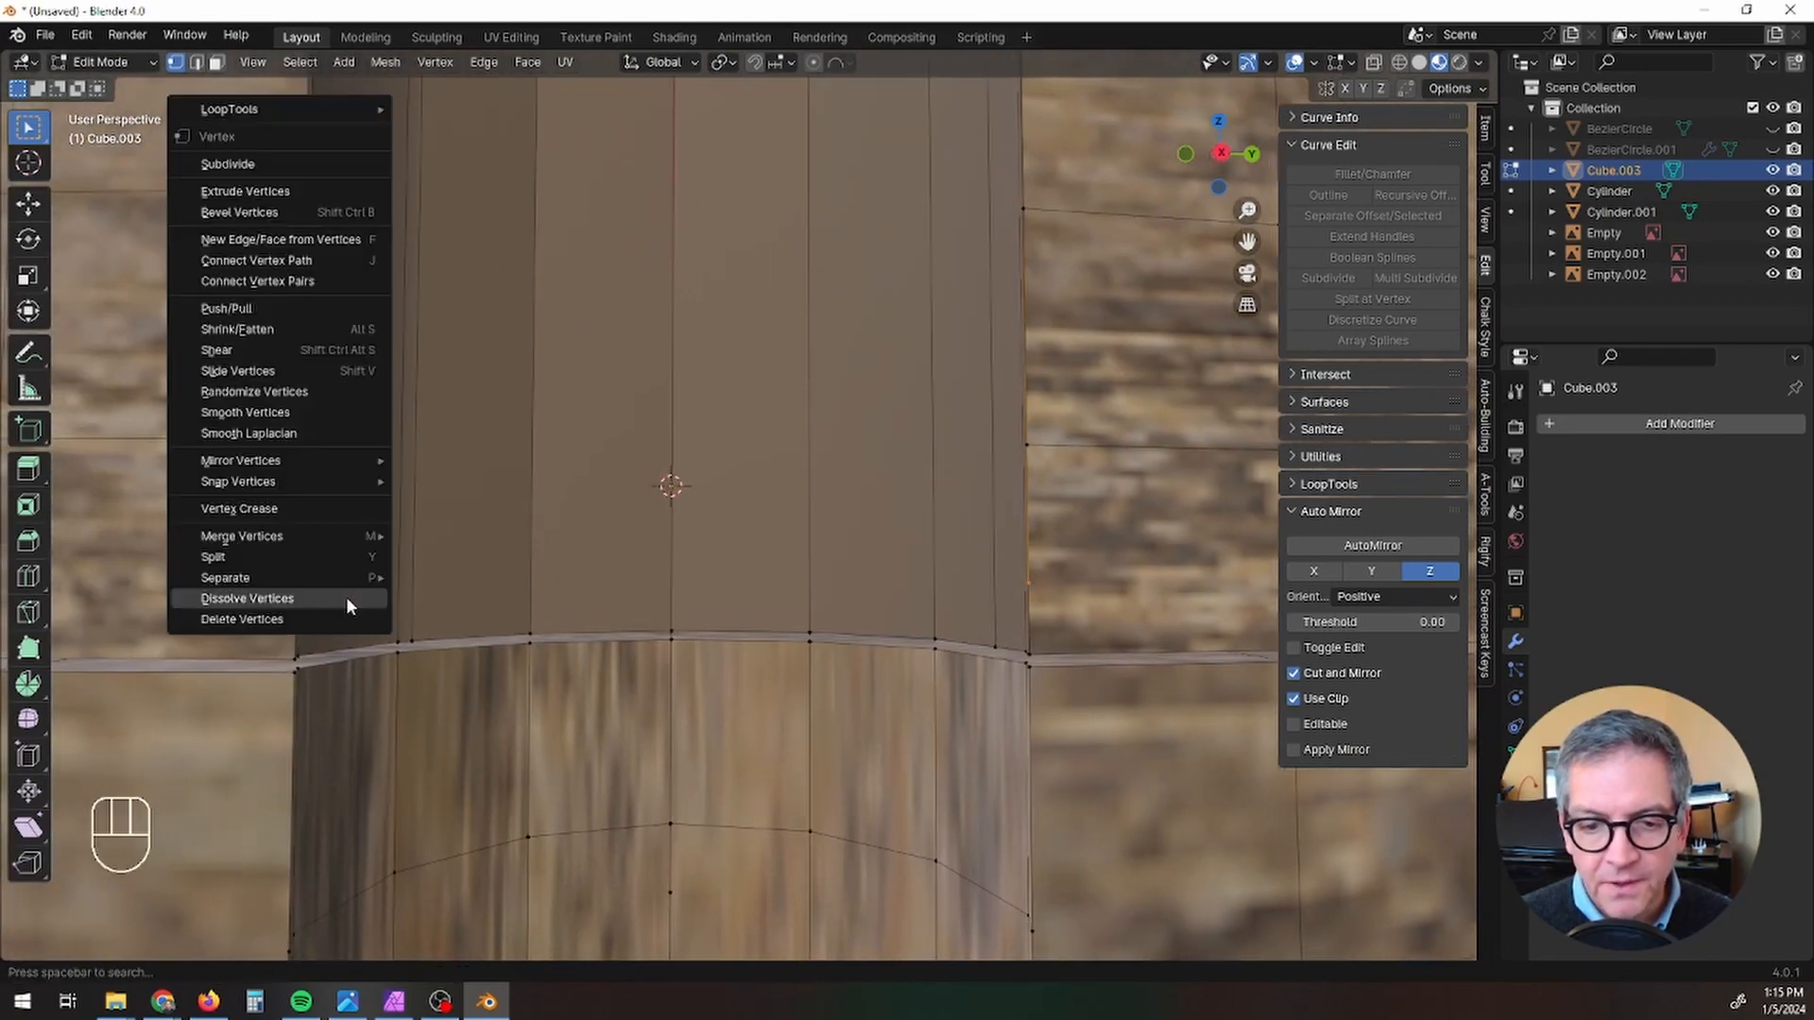
click(348, 597)
Step: Switch to face selection and select the strip of new faces filling the groove's opening
middle_drag(851, 689, 703, 697)
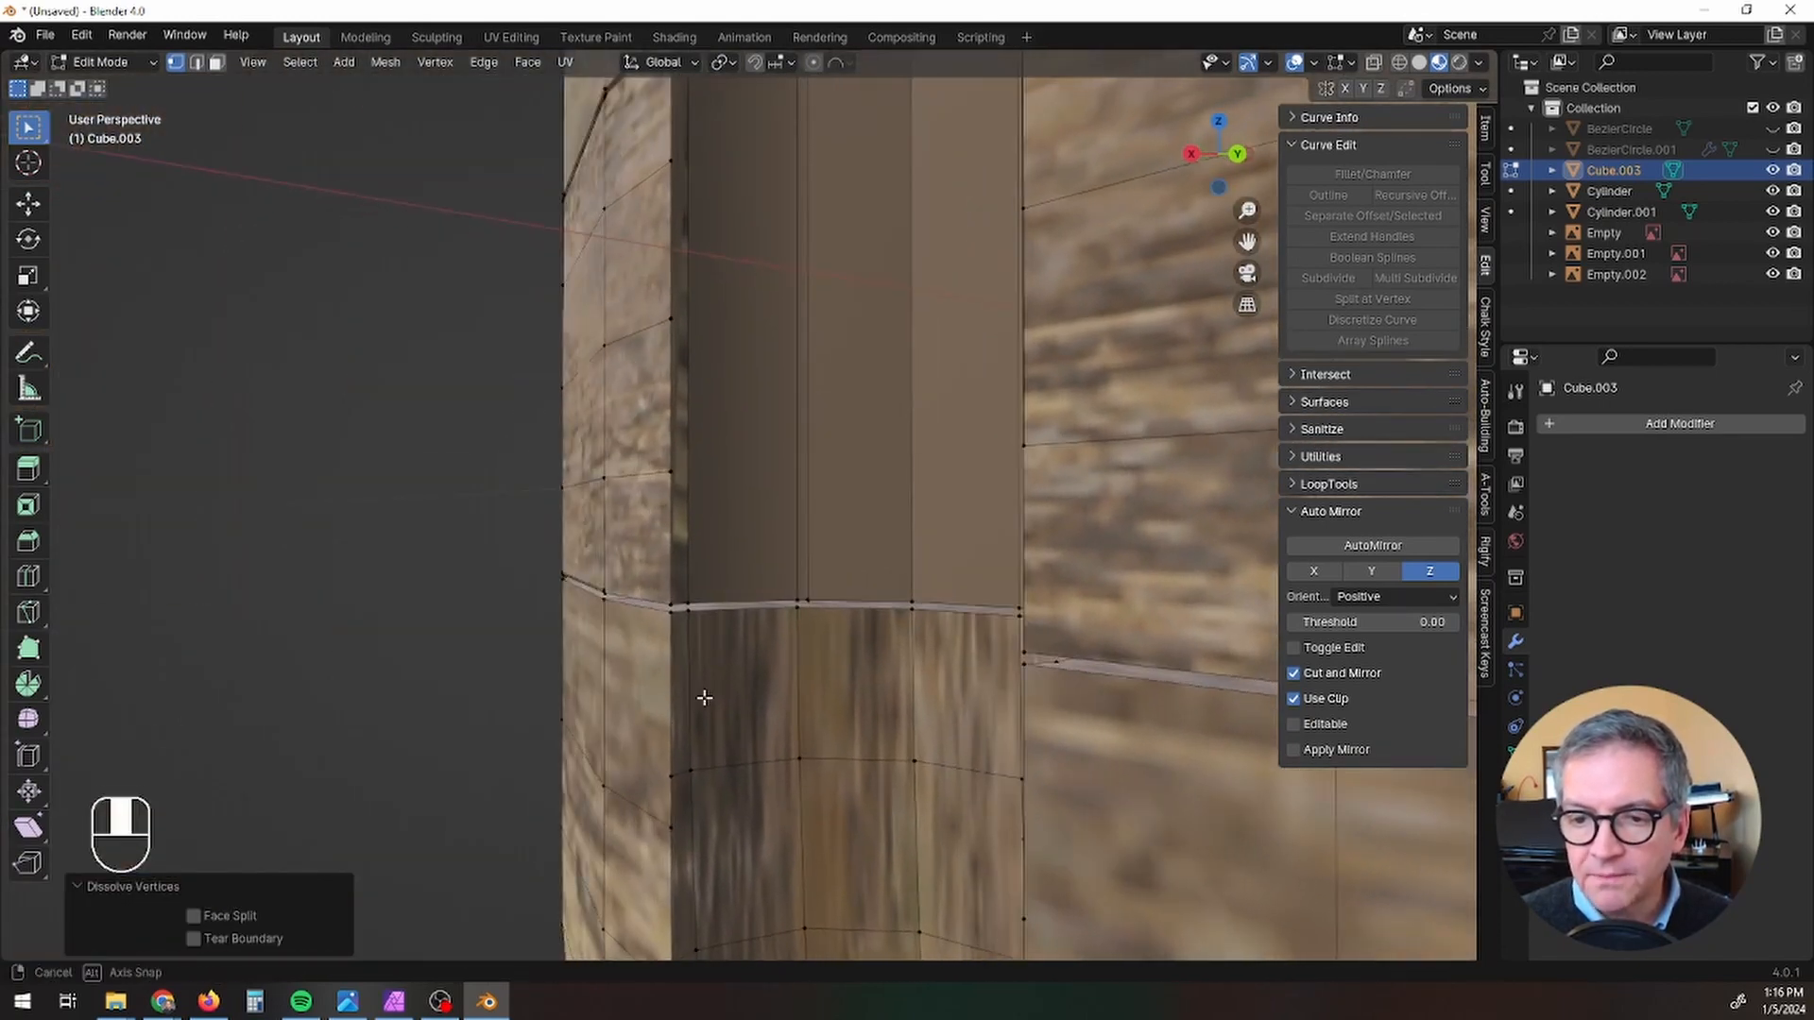
scroll(842, 566, down, 4)
middle_drag(842, 567, 870, 575)
middle_drag(870, 575, 930, 590)
key(3)
click(875, 427)
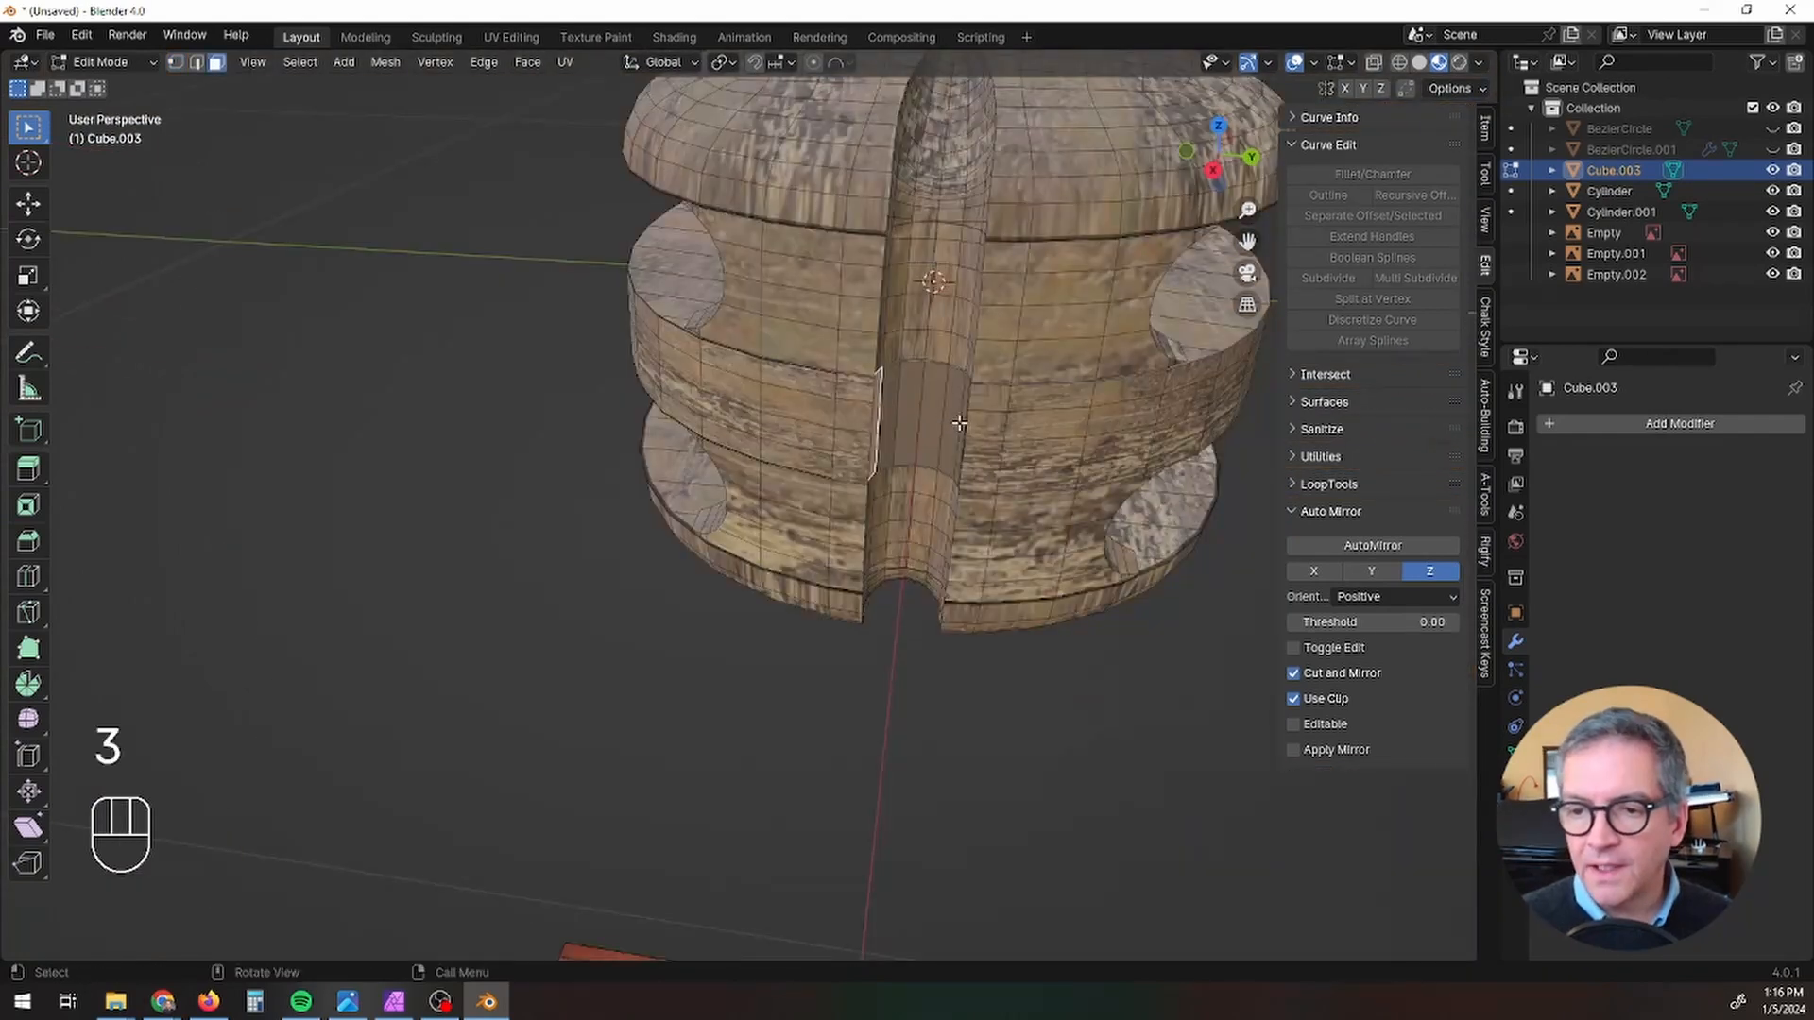
ctrl+click(962, 428)
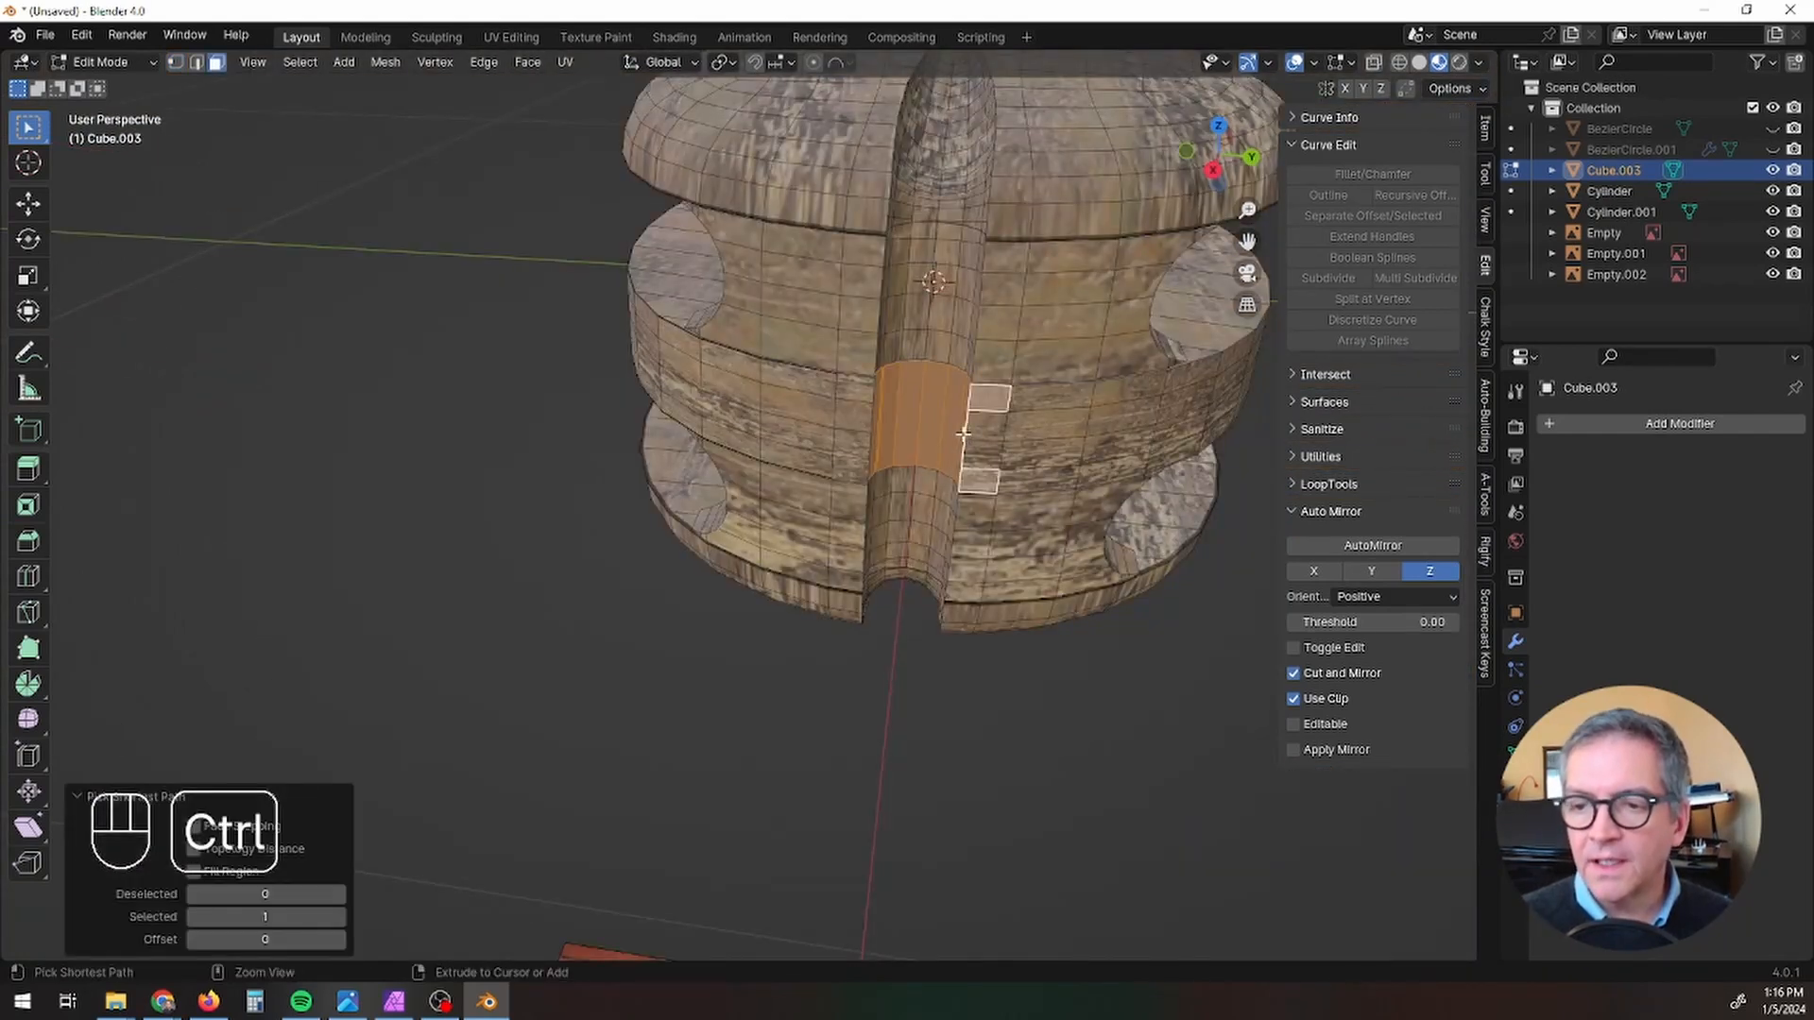
Step: Undo the last selection change and add the small rectangular faces beside the filled opening to the selected strip
middle_drag(1054, 443, 1074, 410)
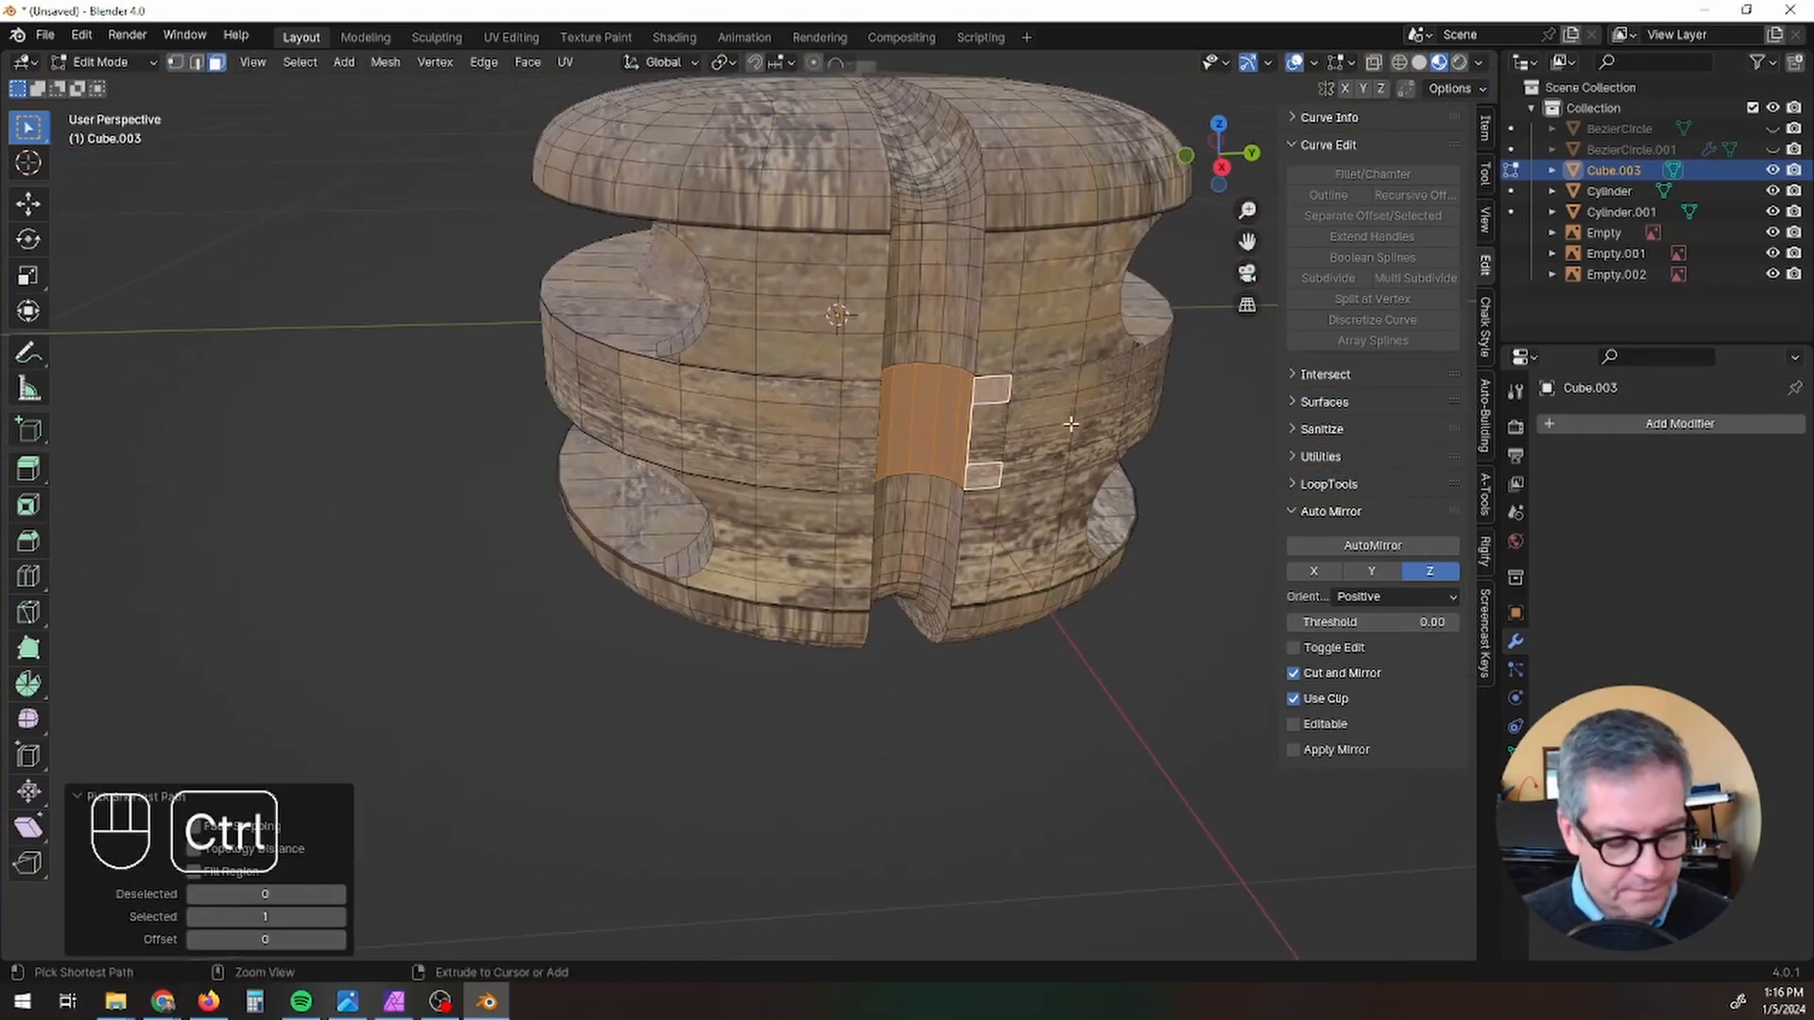
key(ctrl+z)
scroll(968, 420, up, 5)
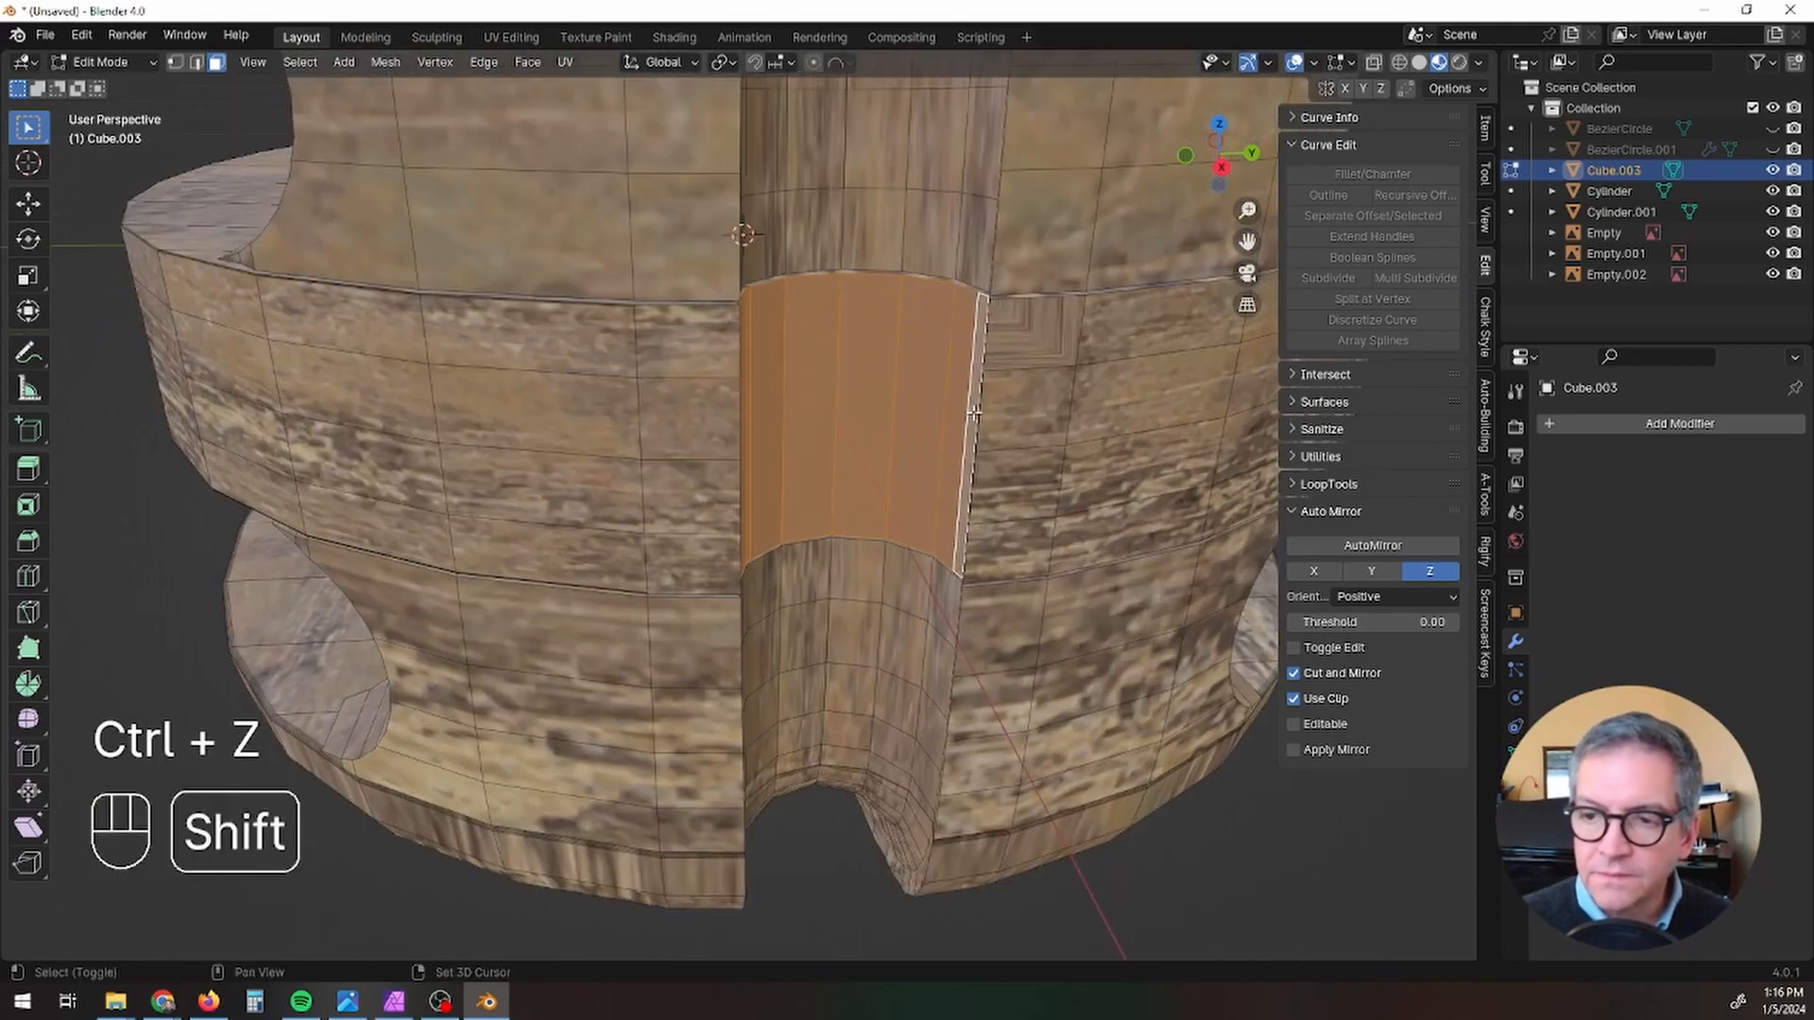
shift+click(1044, 323)
middle_drag(1044, 323, 970, 511)
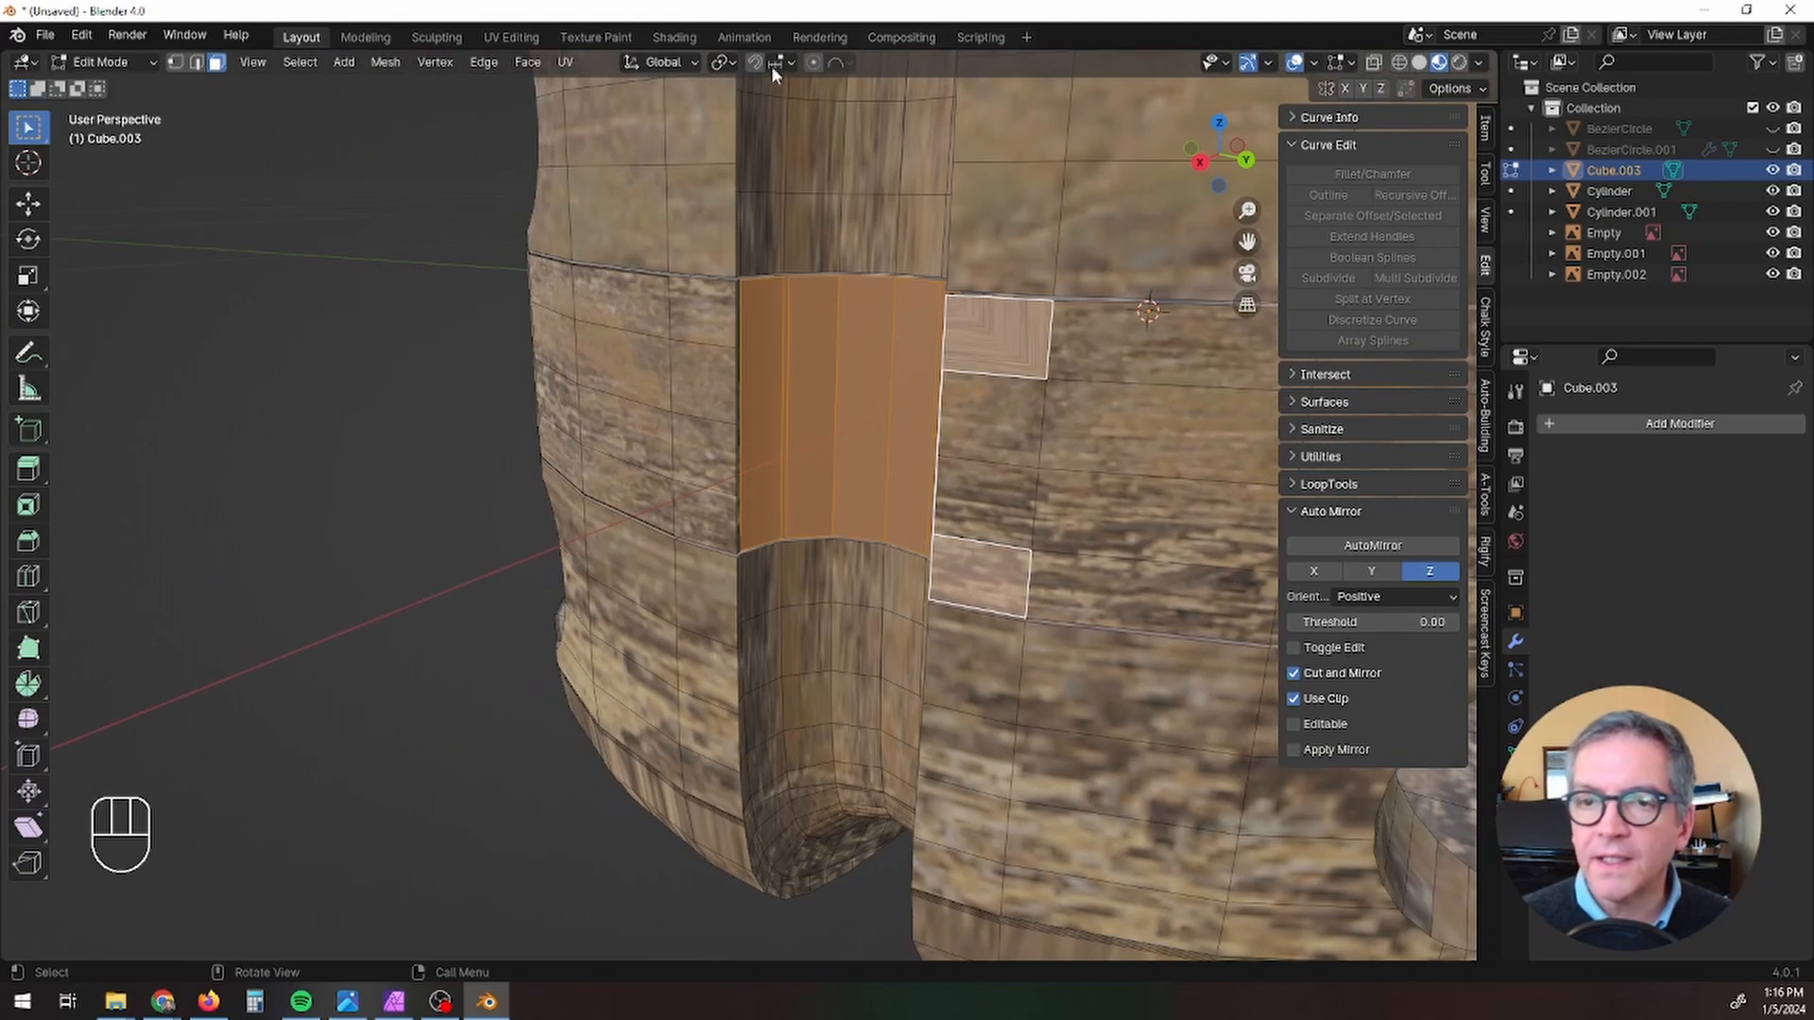
Step: Unwrap the selected faces with Smart UV Project
click(565, 61)
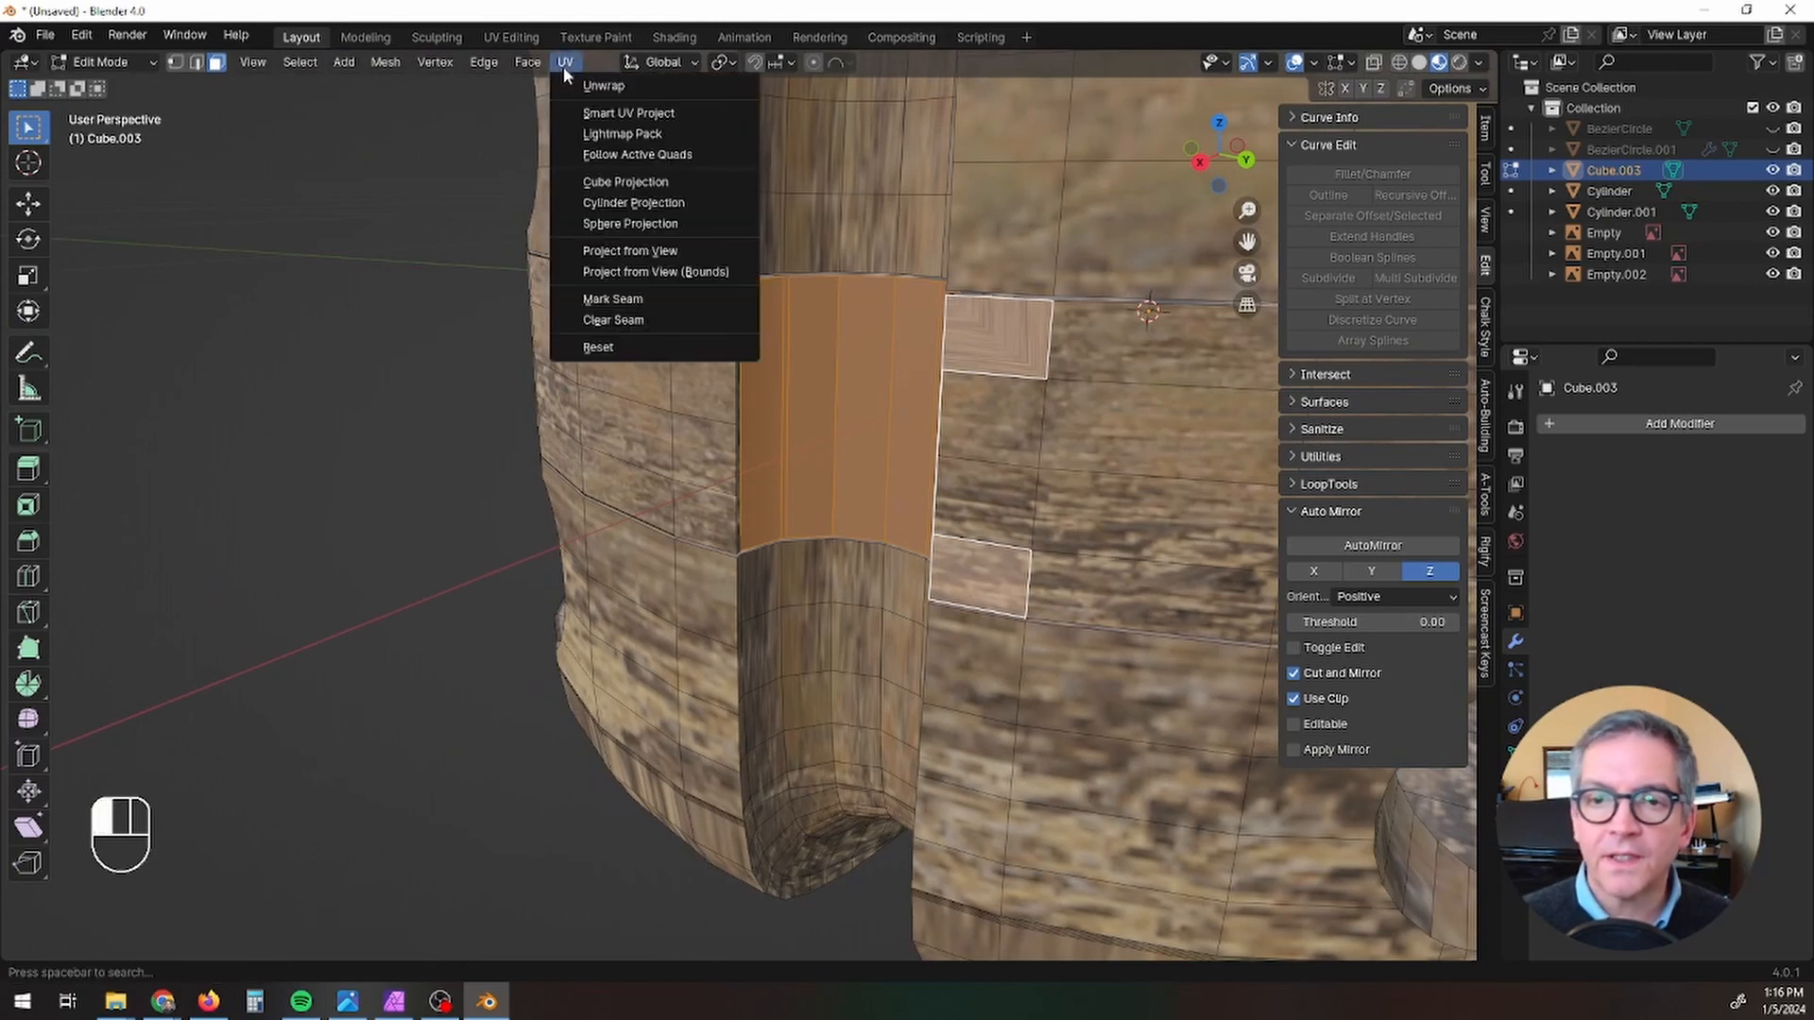
click(595, 108)
click(581, 303)
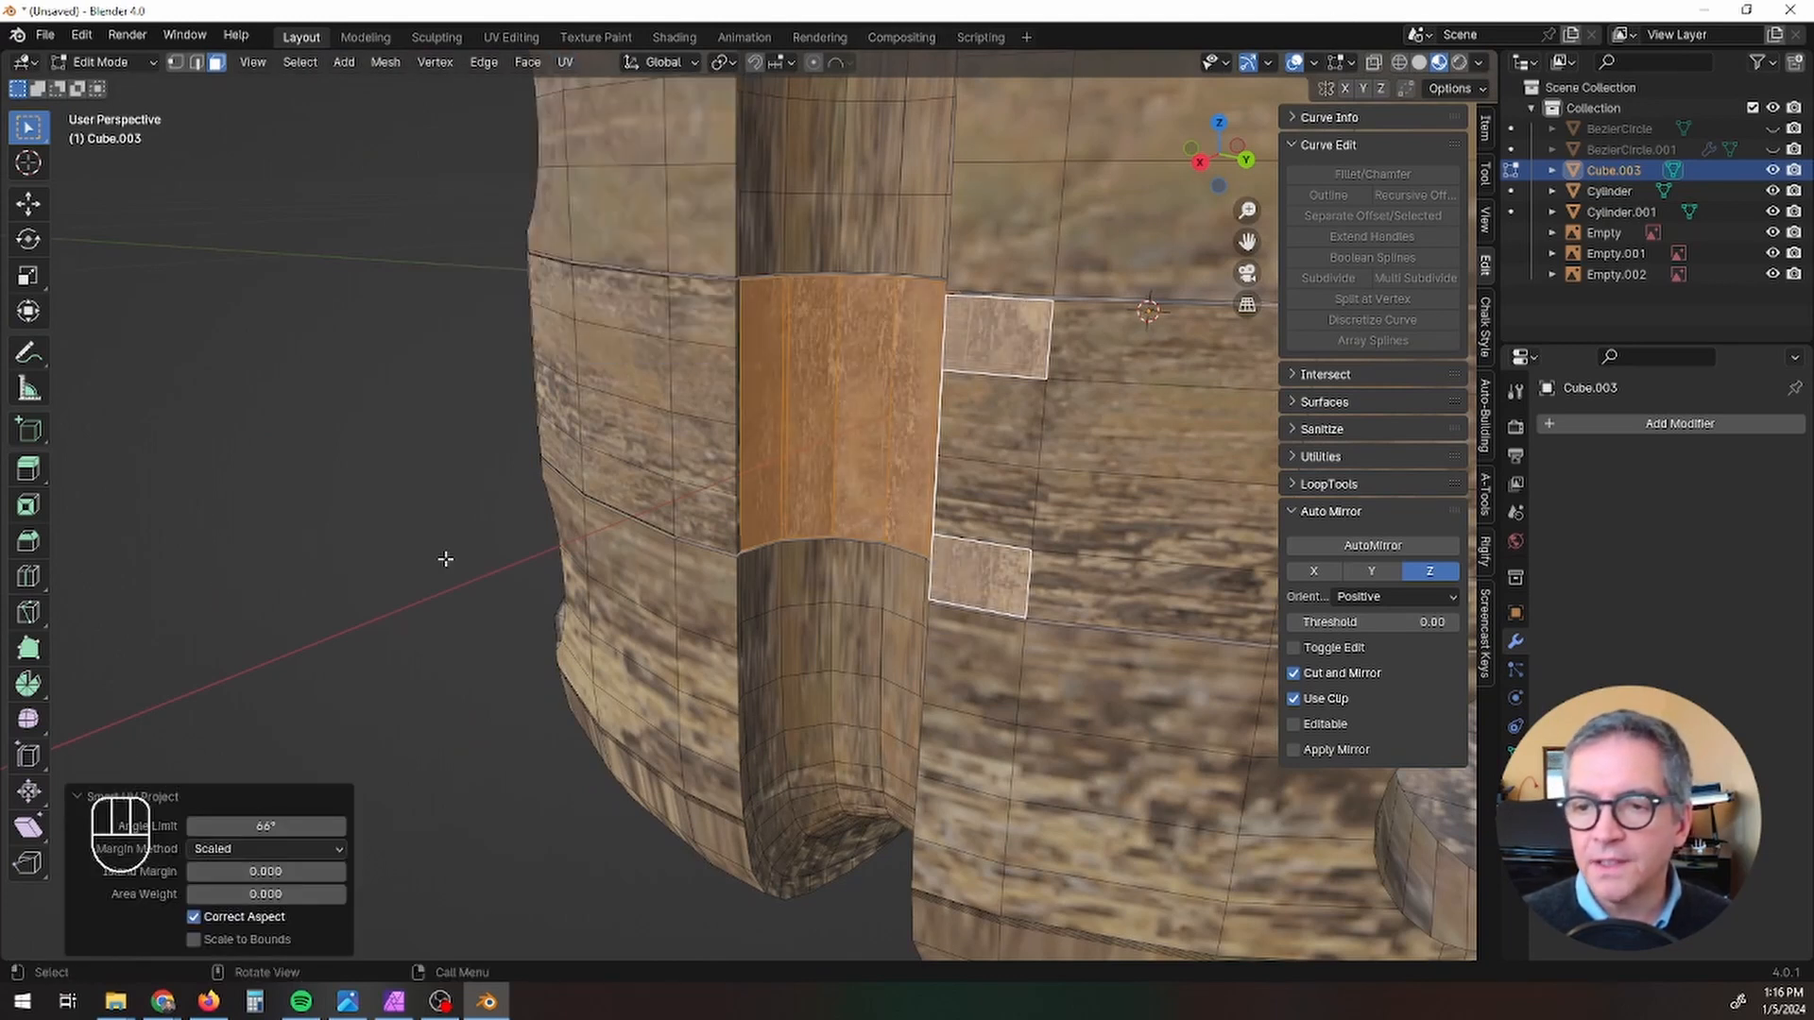
Step: In the UV Editing workspace, select all UVs of the new faces and scale them down to a small central patch of the wood texture
click(565, 62)
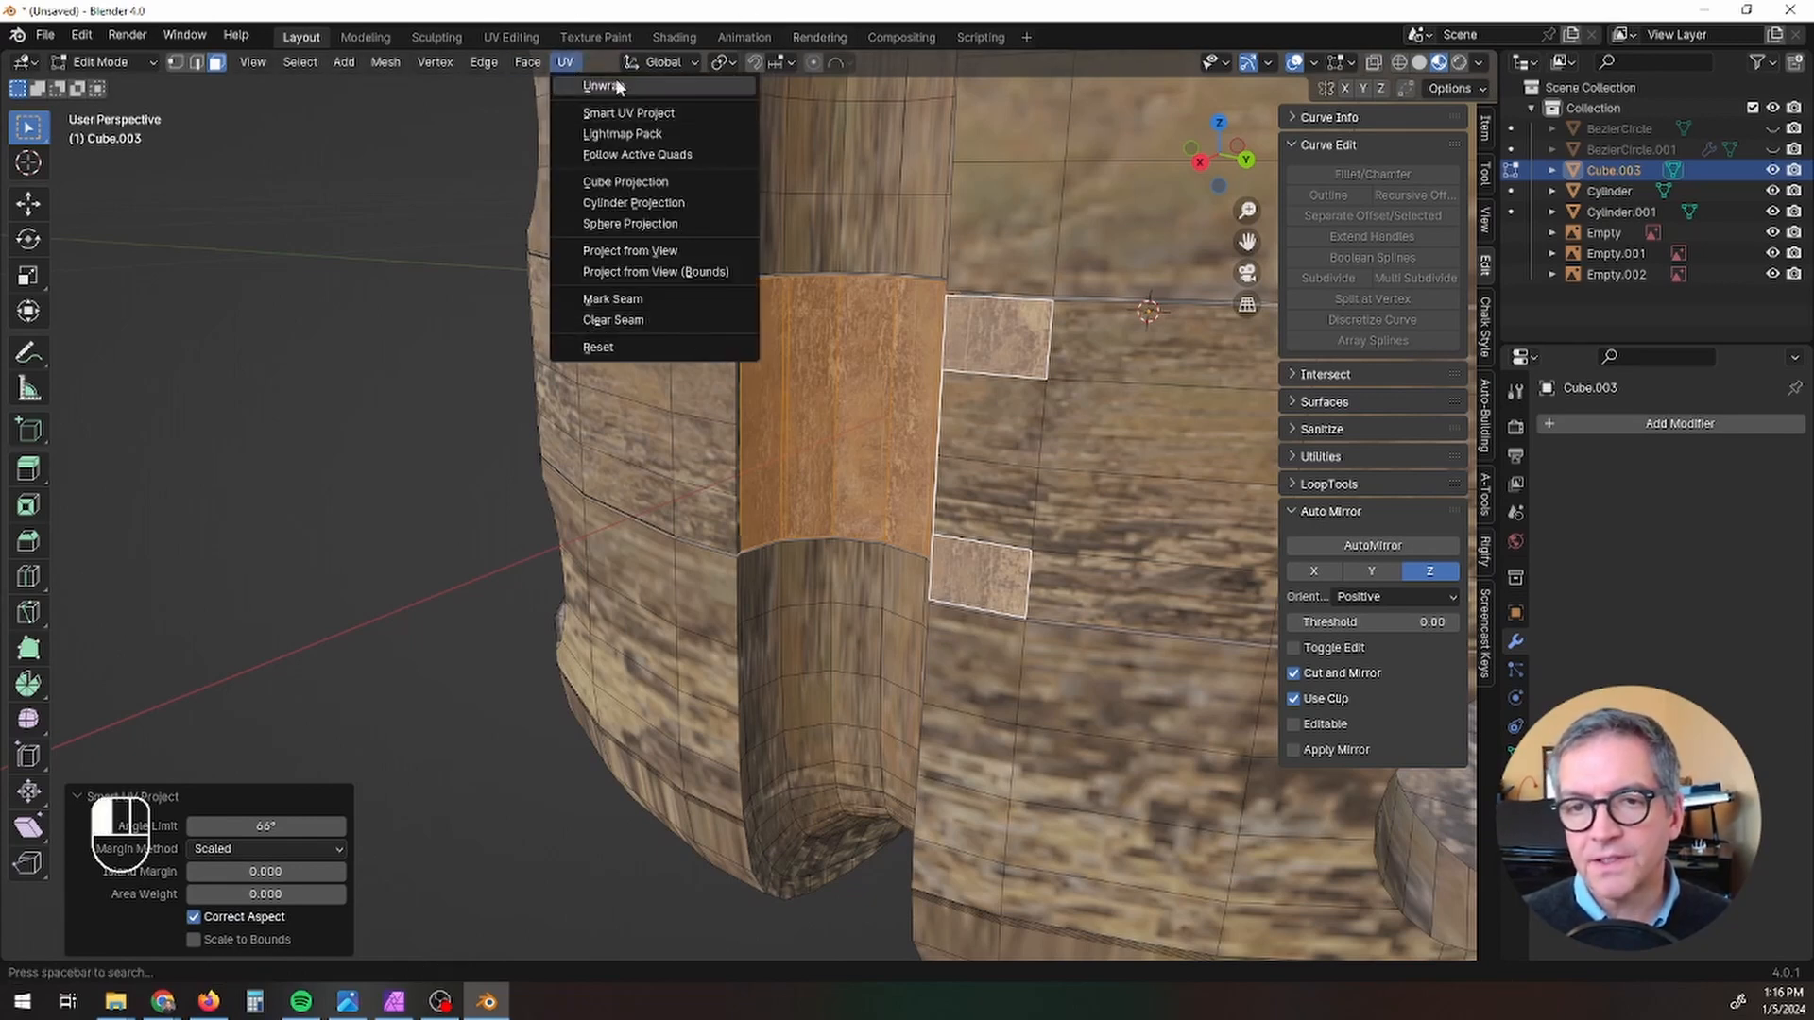
click(524, 34)
scroll(435, 614, down, 5)
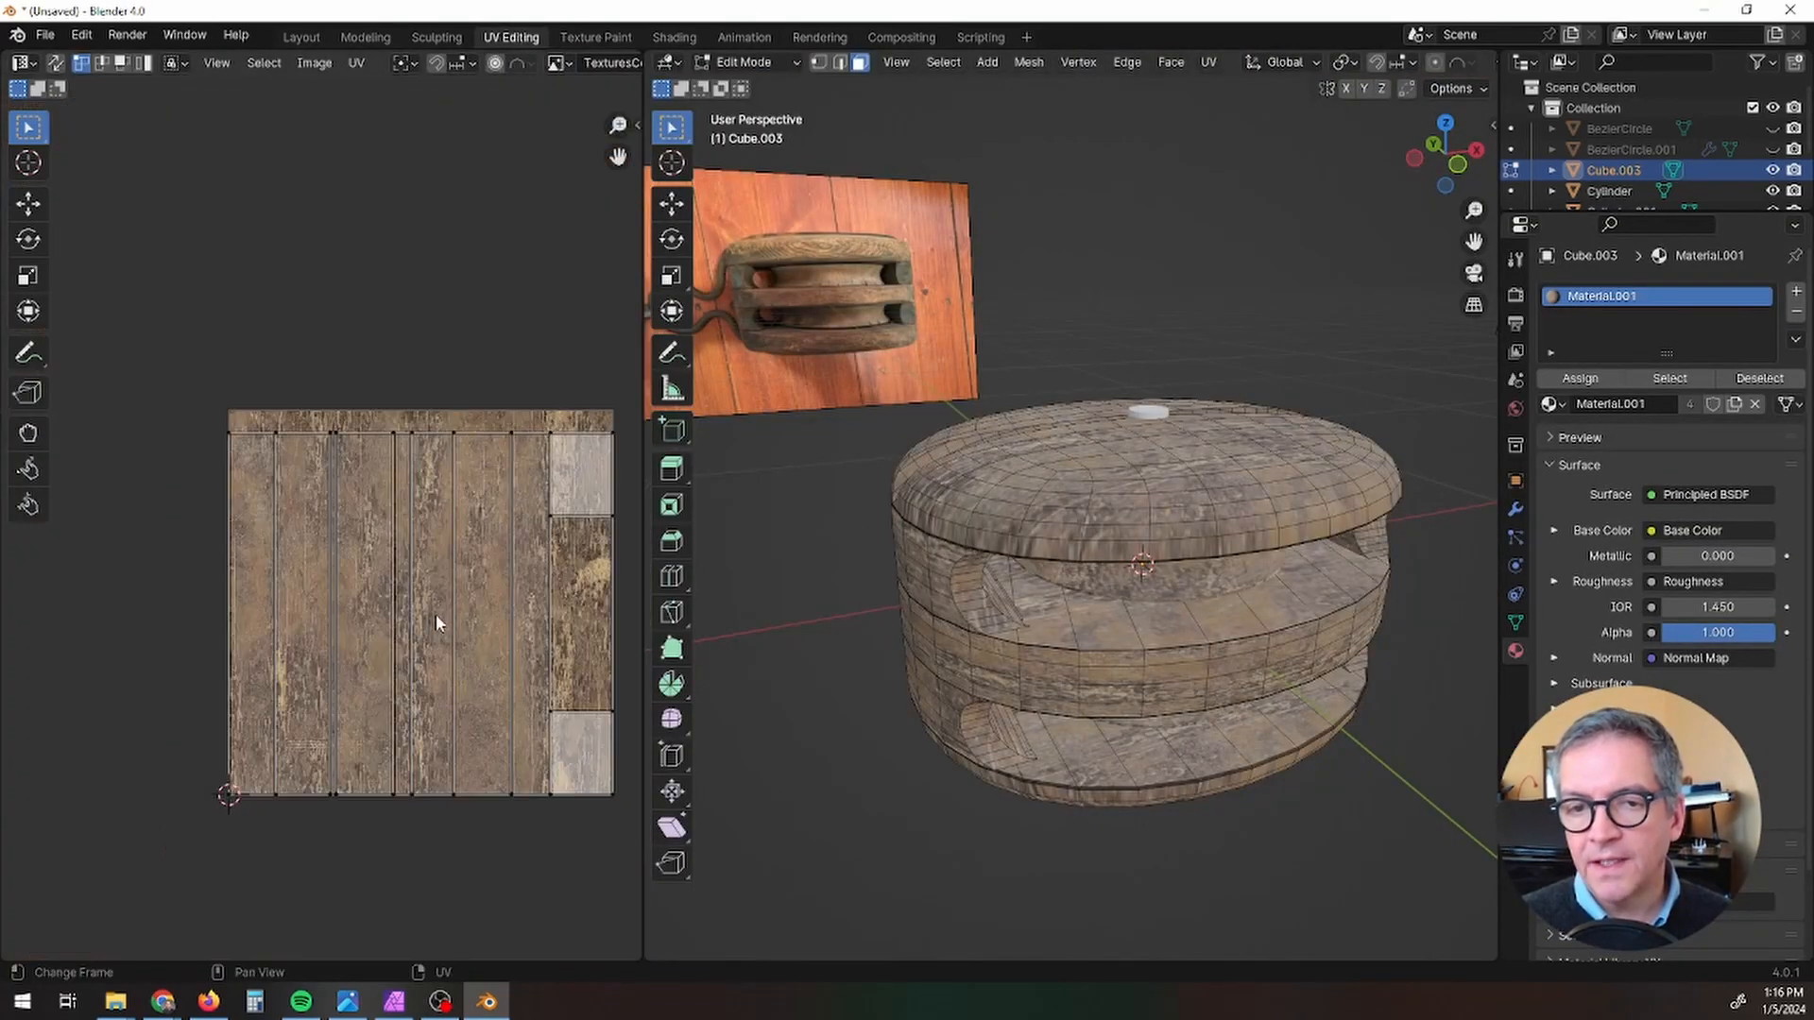
key(a)
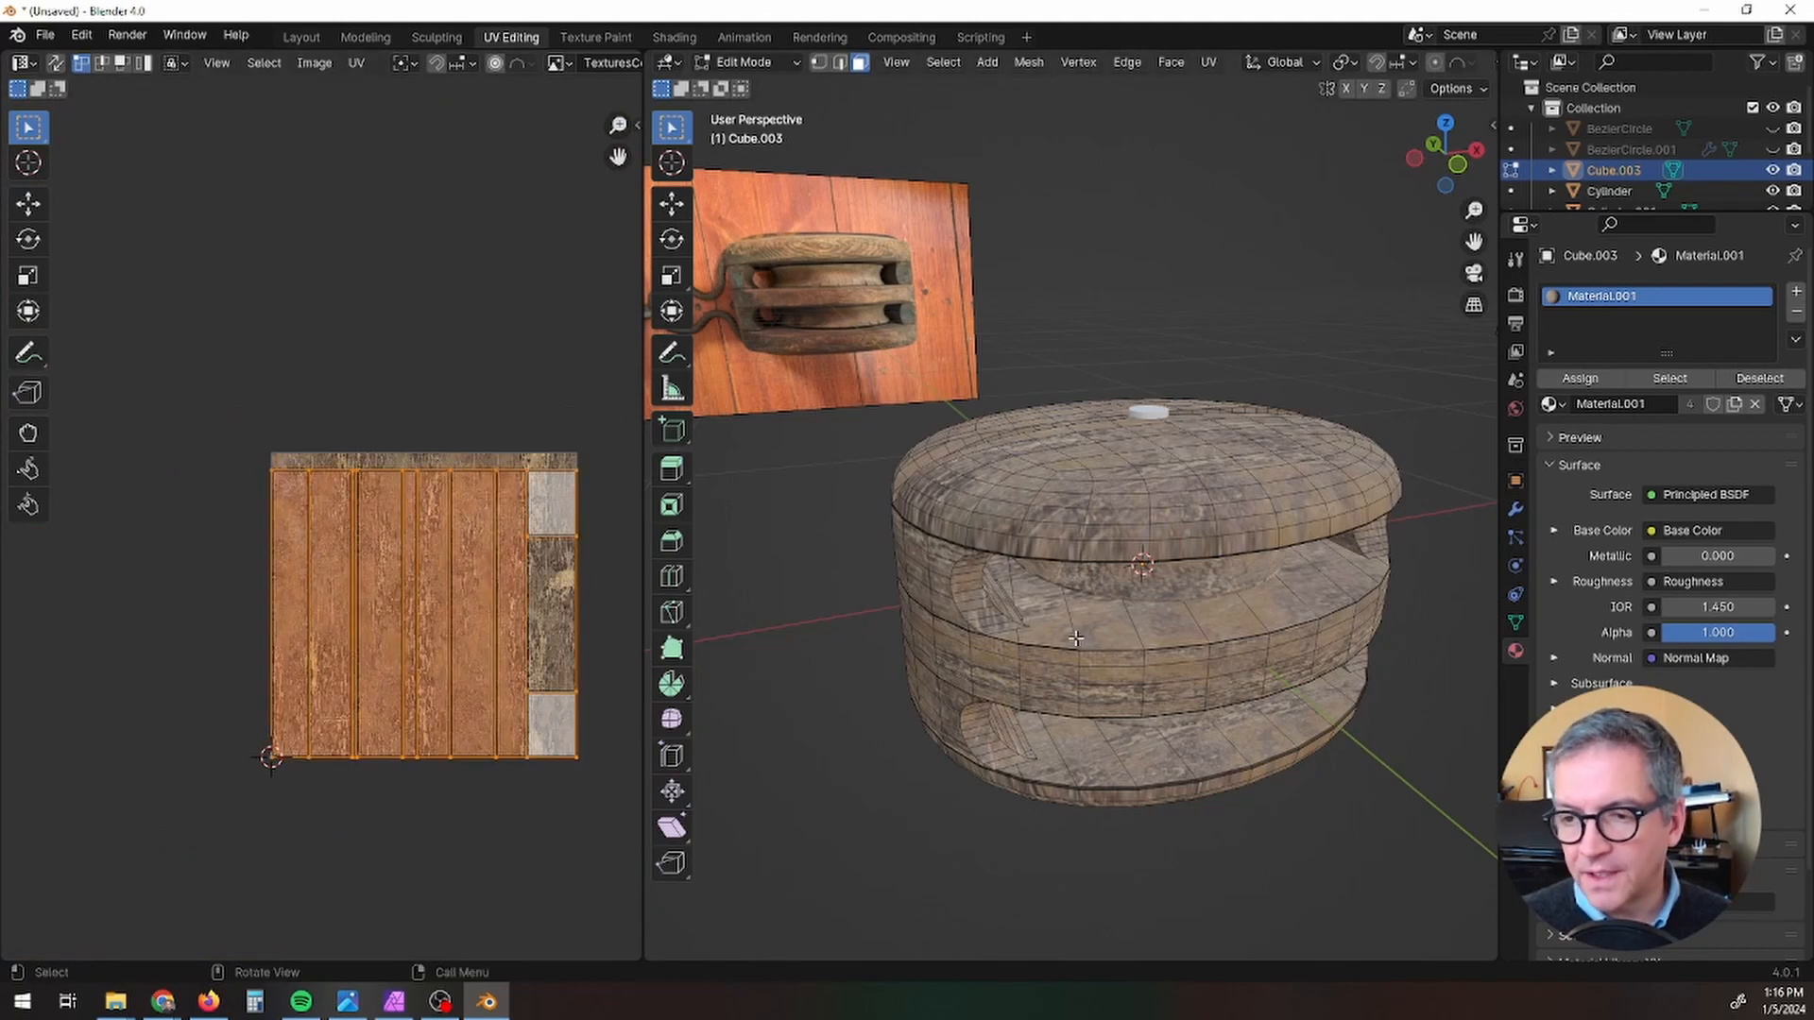
middle_drag(1077, 637, 813, 614)
scroll(1207, 549, up, 4)
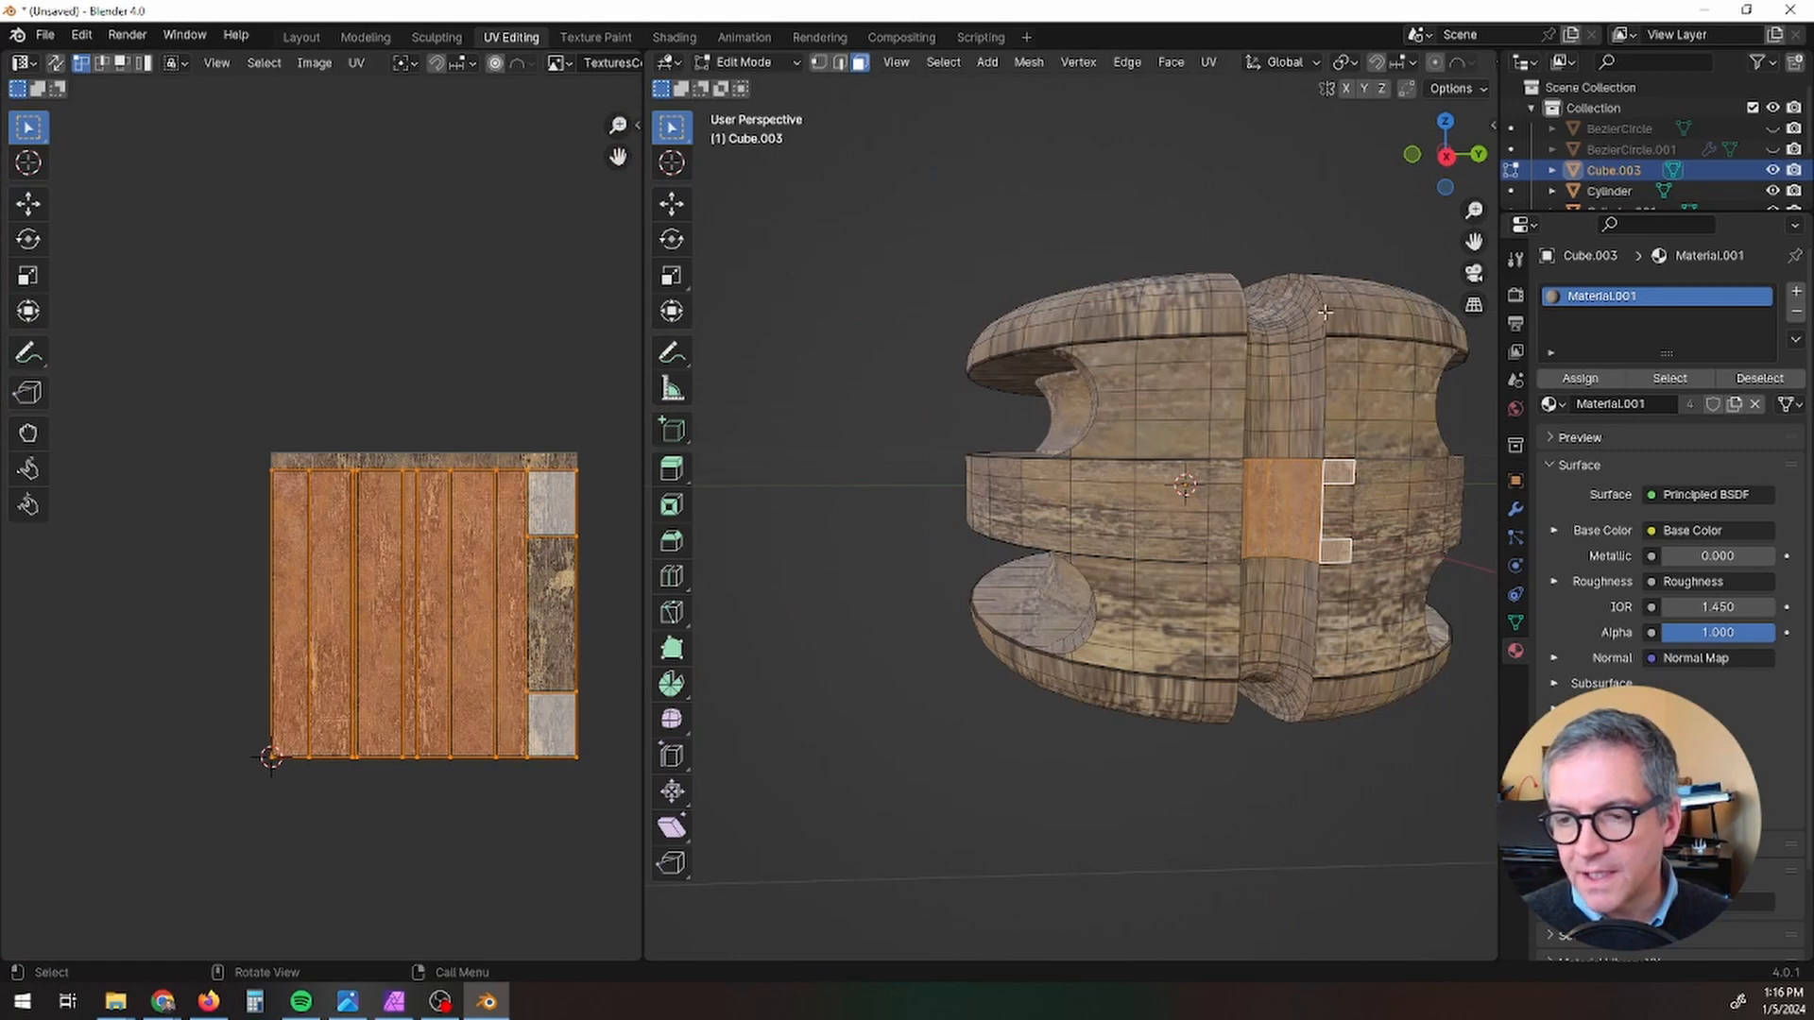
key(s)
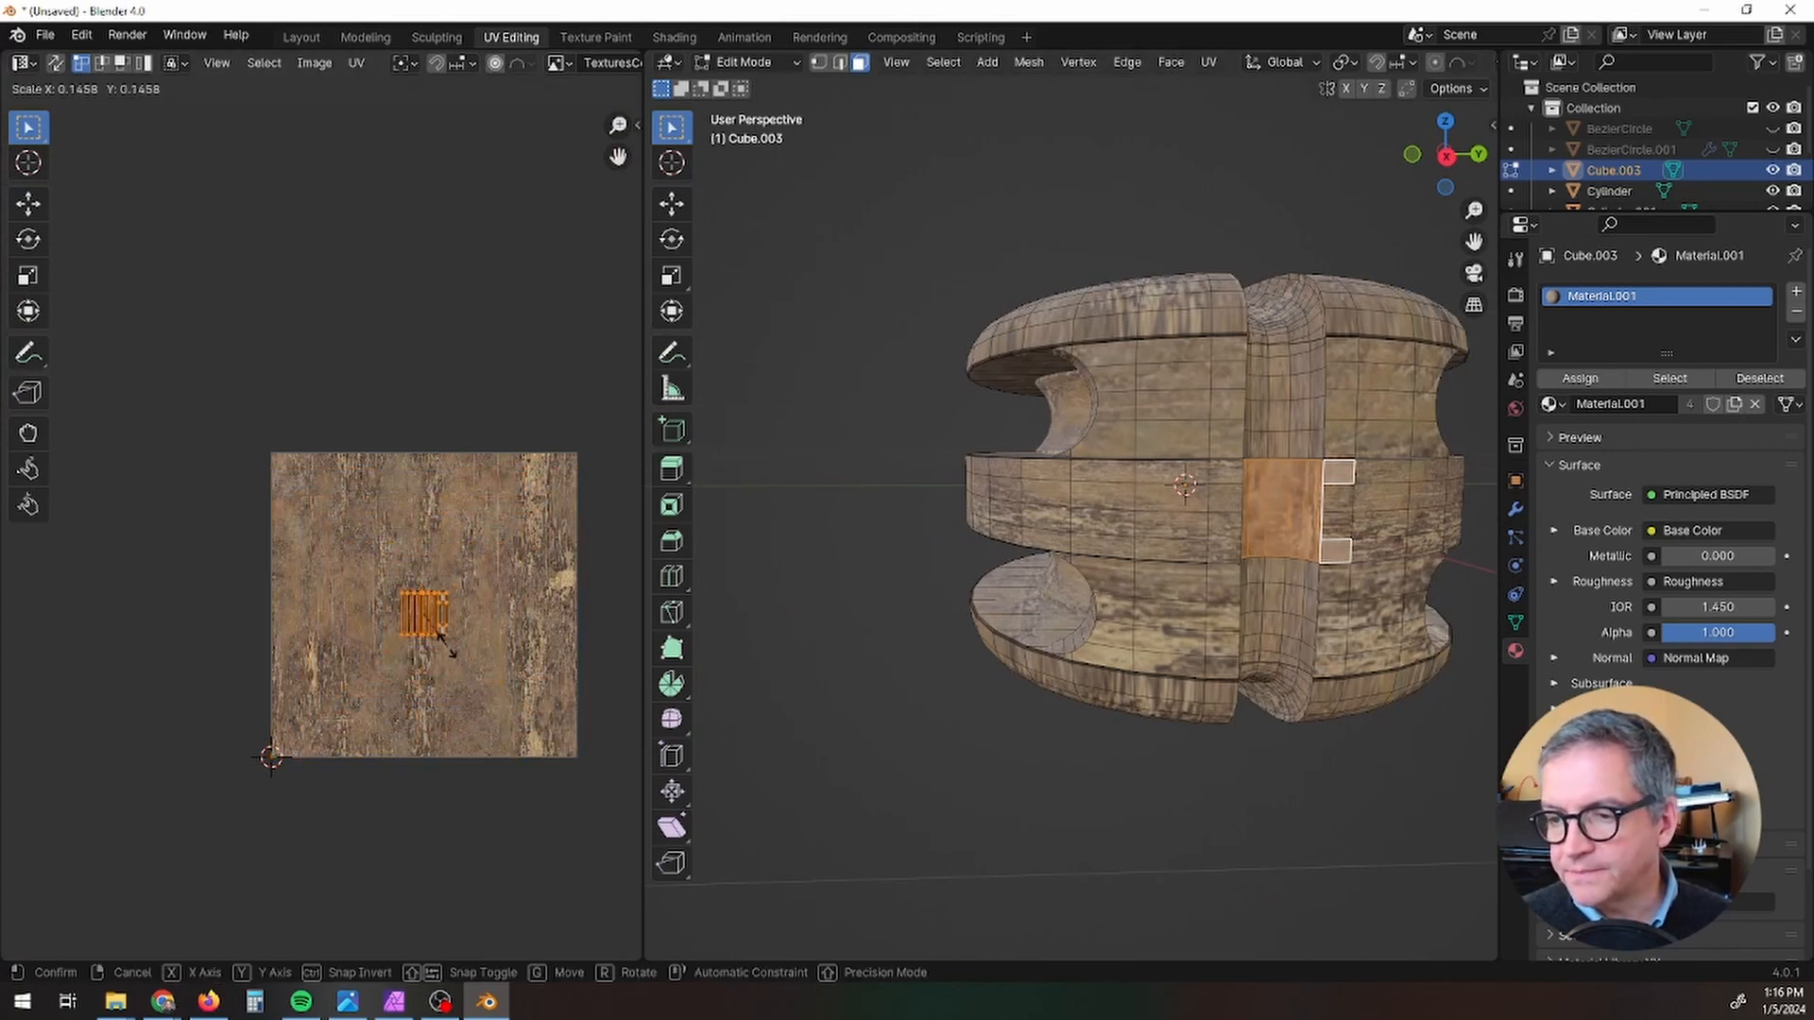
click(454, 660)
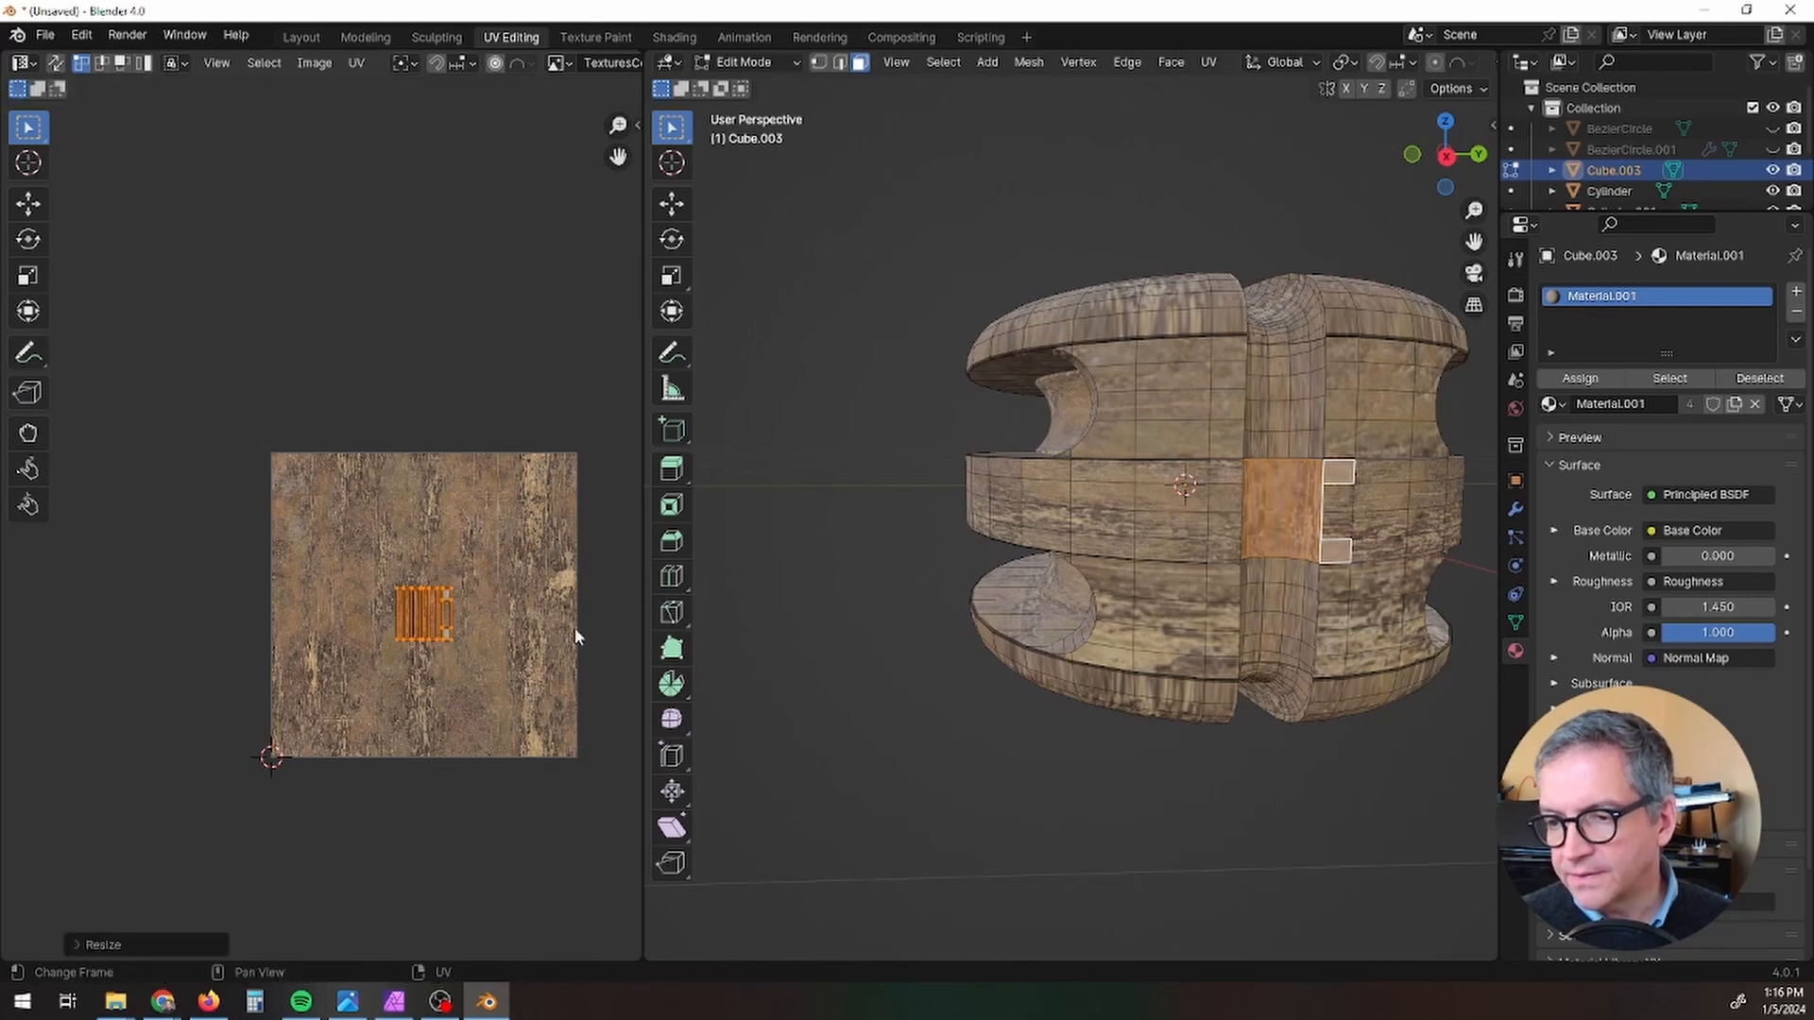
Step: Return to Object Mode, deselect the block and examine its retextured groove and overall shape beside the reference photo
scroll(1339, 487, up, 3)
key(Tab)
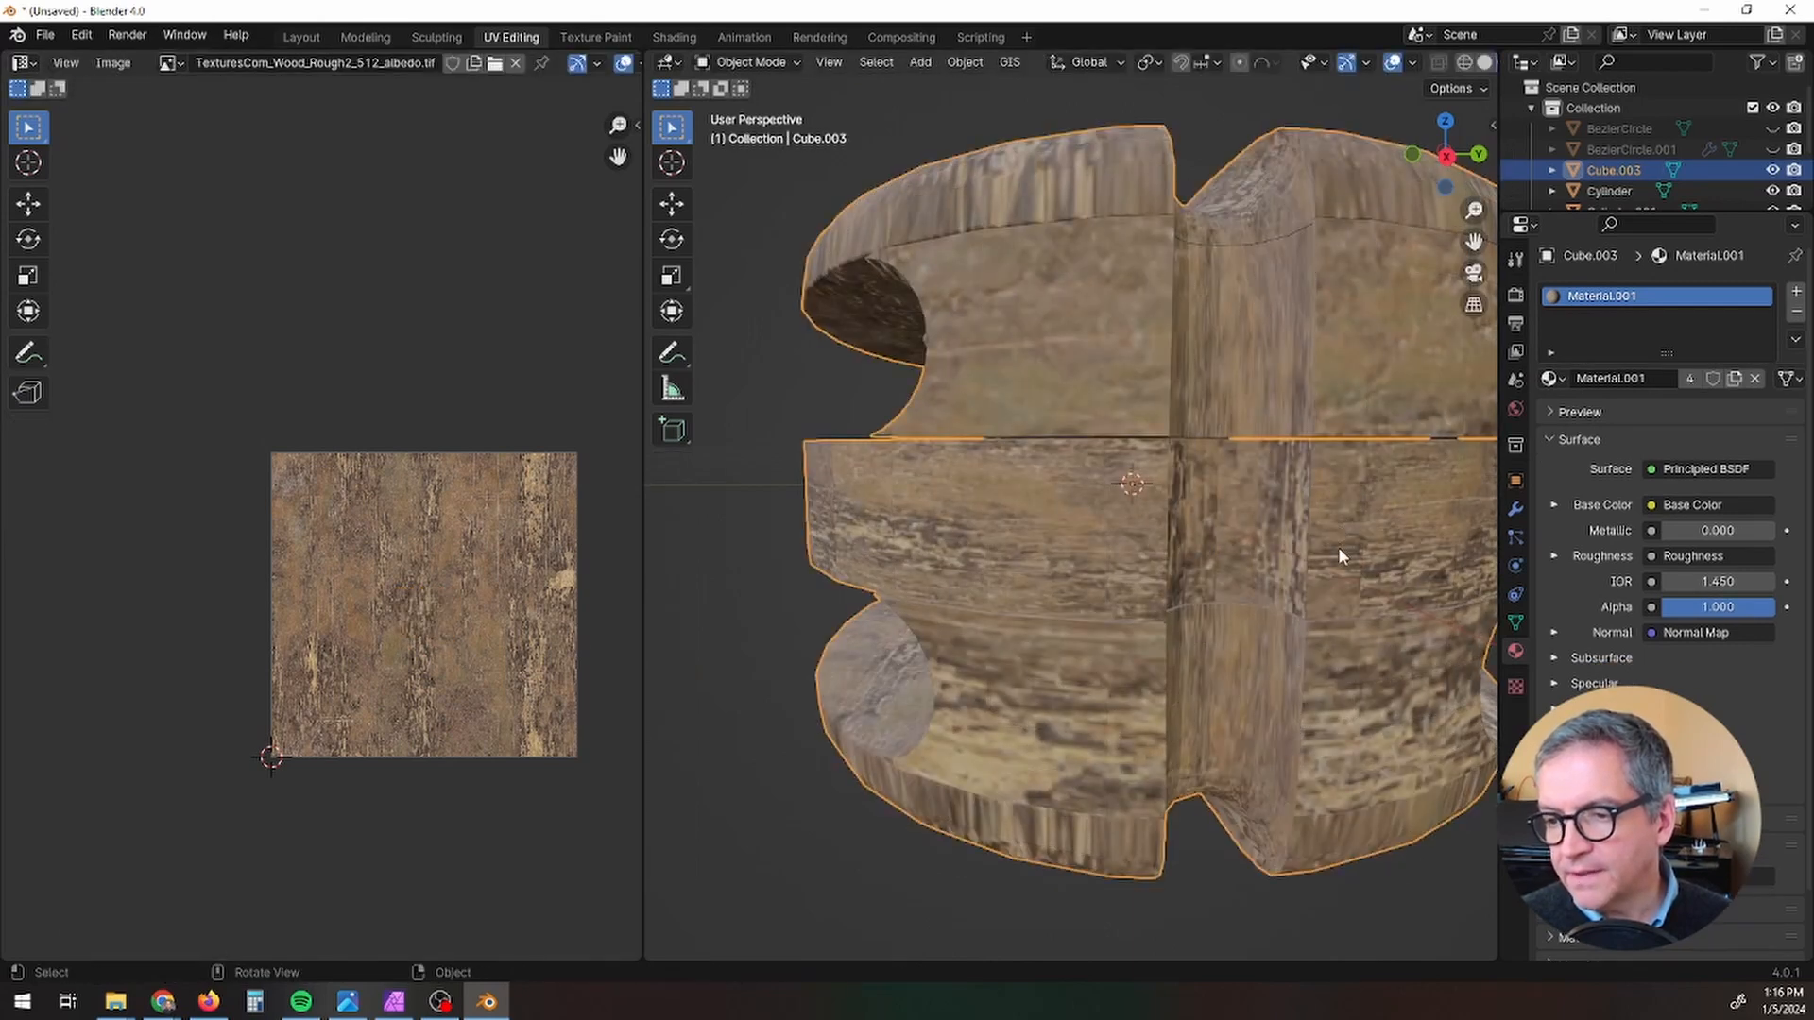
scroll(1337, 547, down, 3)
middle_drag(1337, 547, 1226, 541)
click(1175, 790)
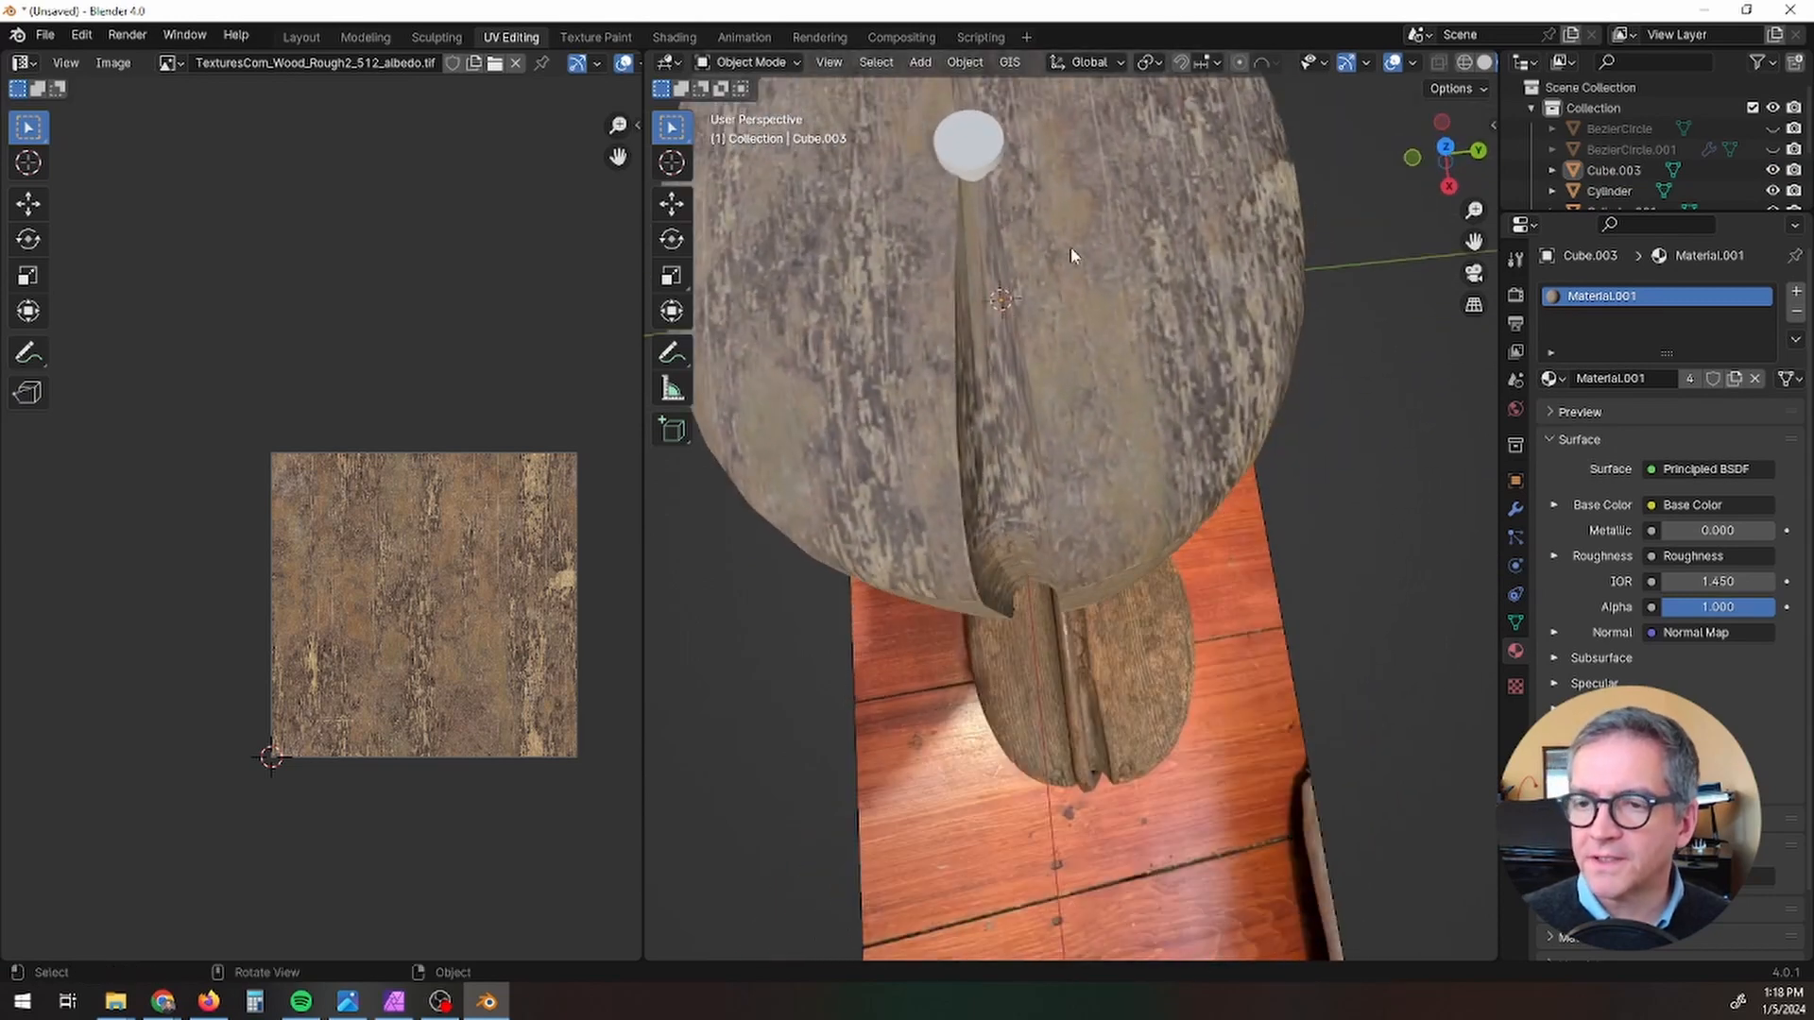
scroll(1067, 258, down, 4)
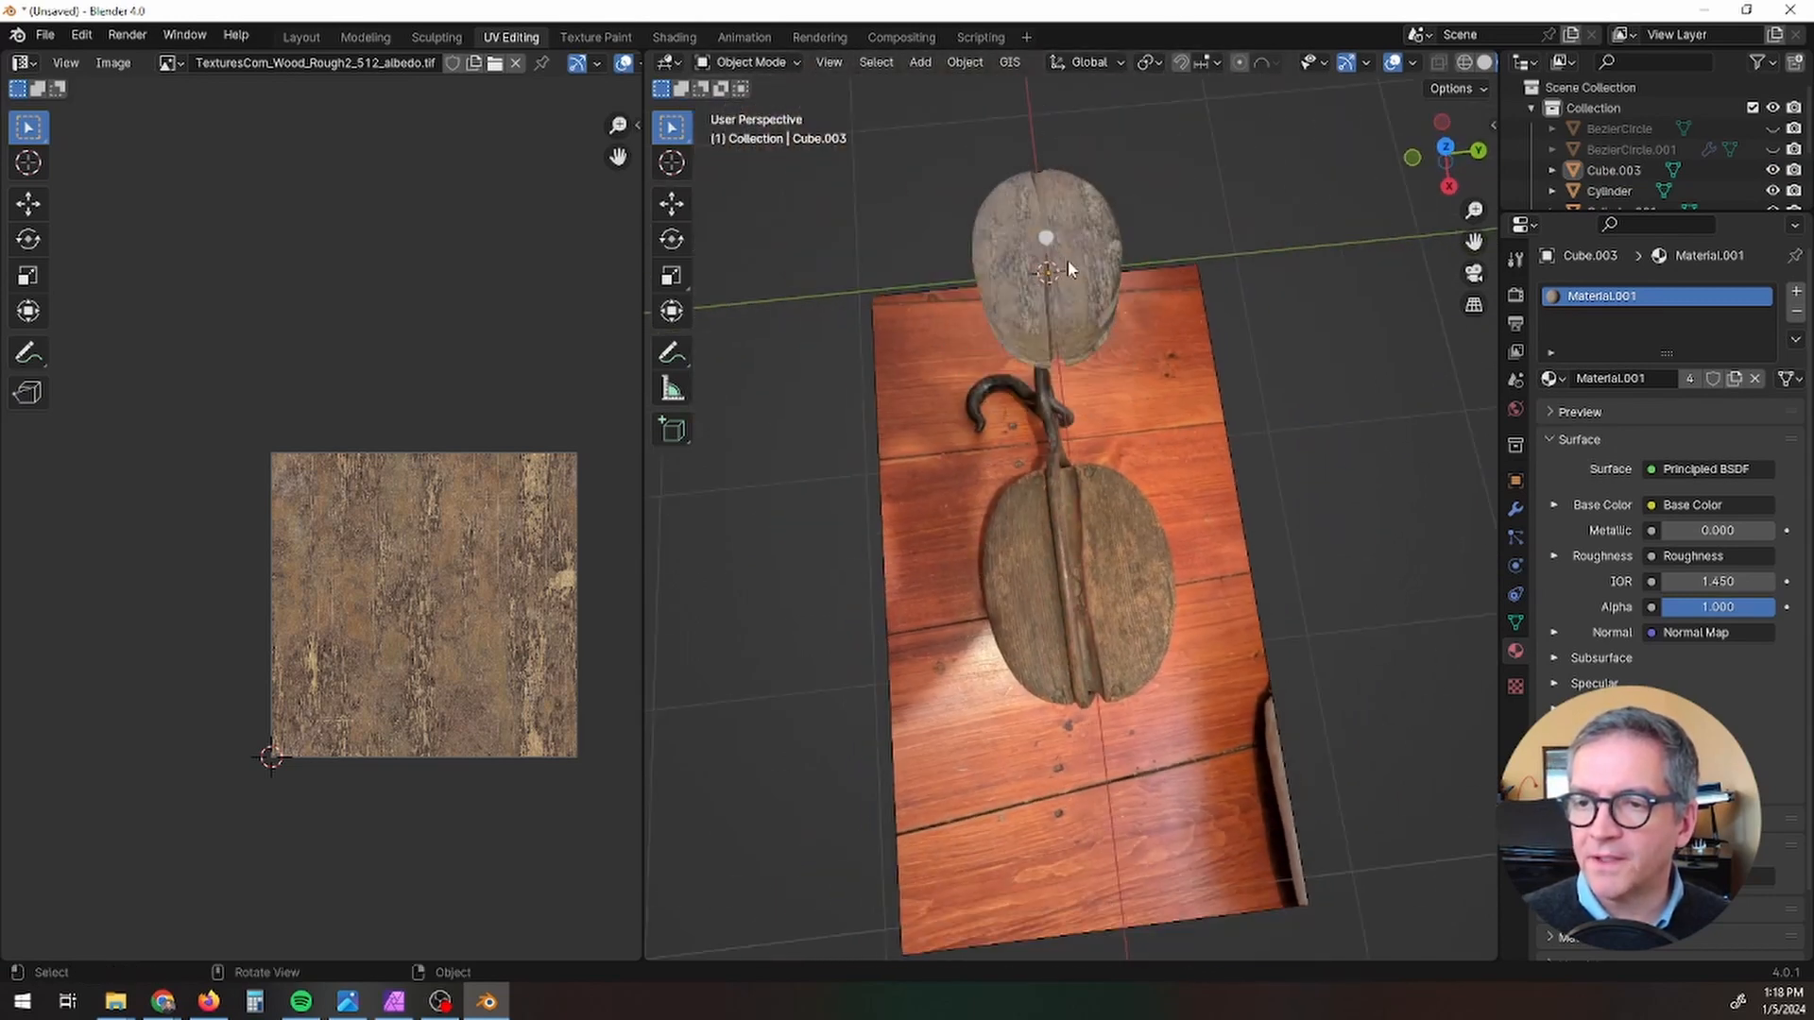
middle_drag(1068, 259, 1302, 248)
scroll(1199, 575, up, 5)
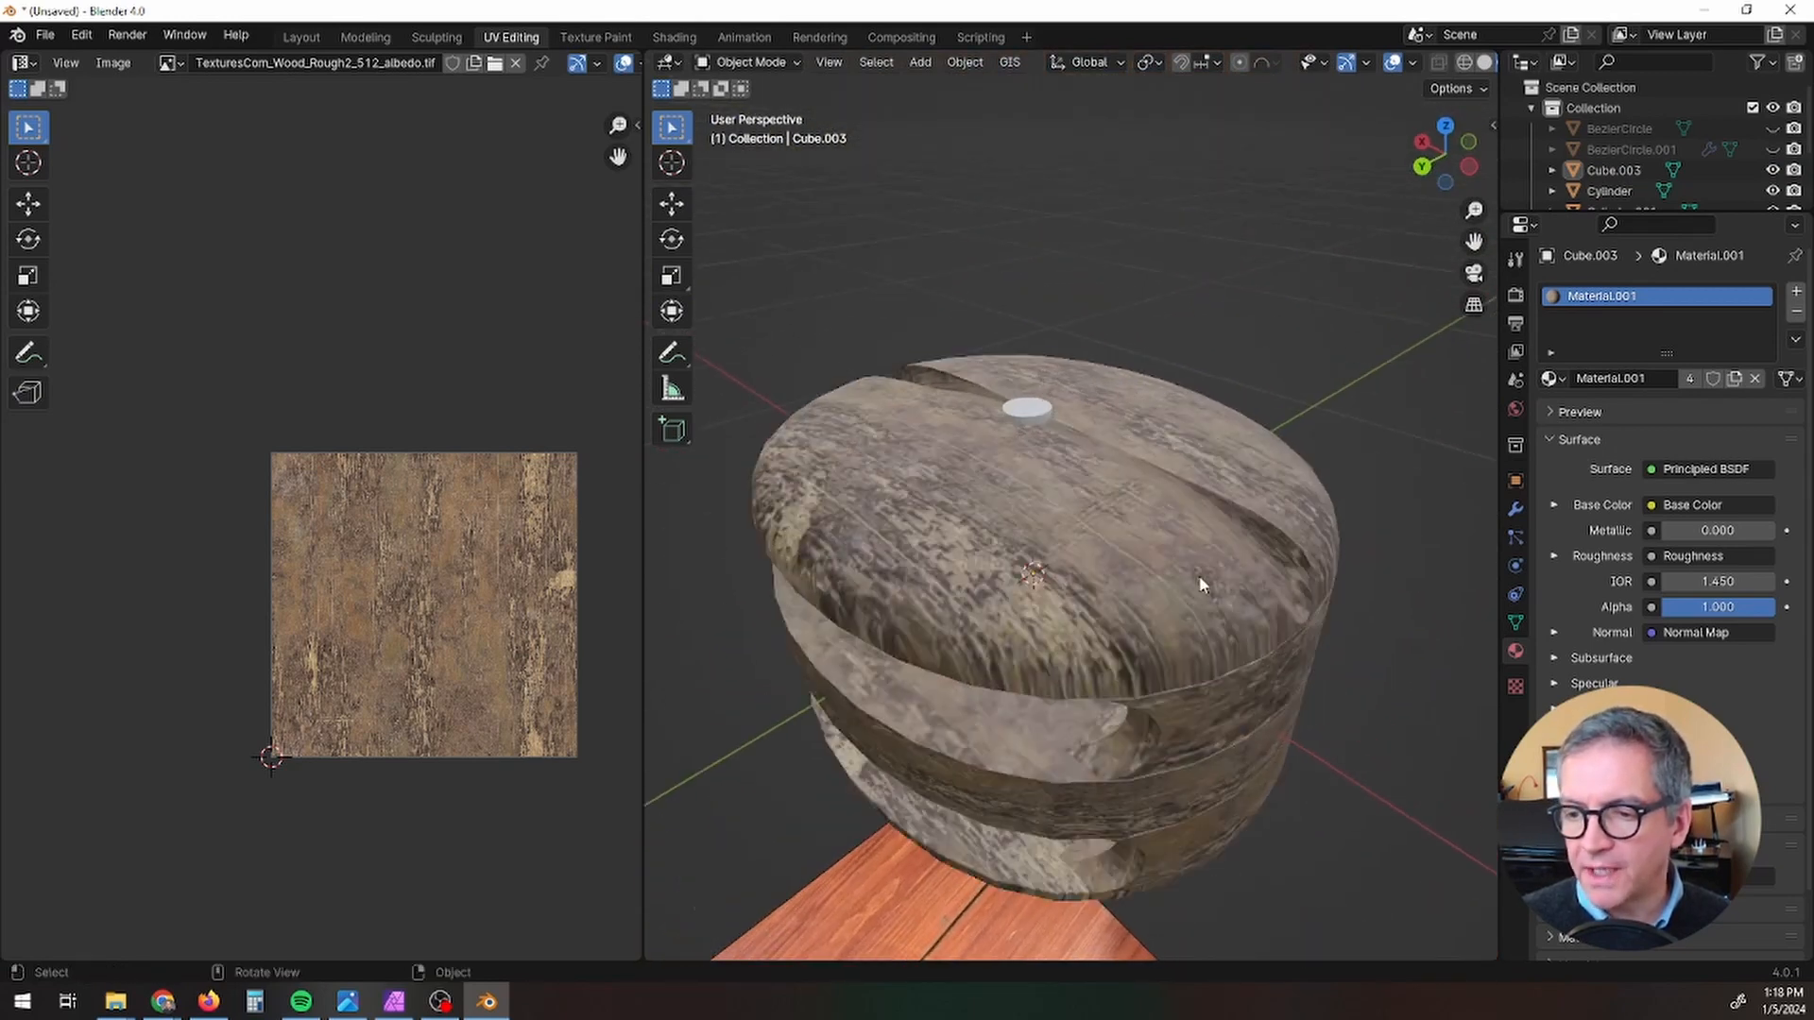
scroll(1187, 586, down, 4)
middle_drag(1186, 587, 1066, 557)
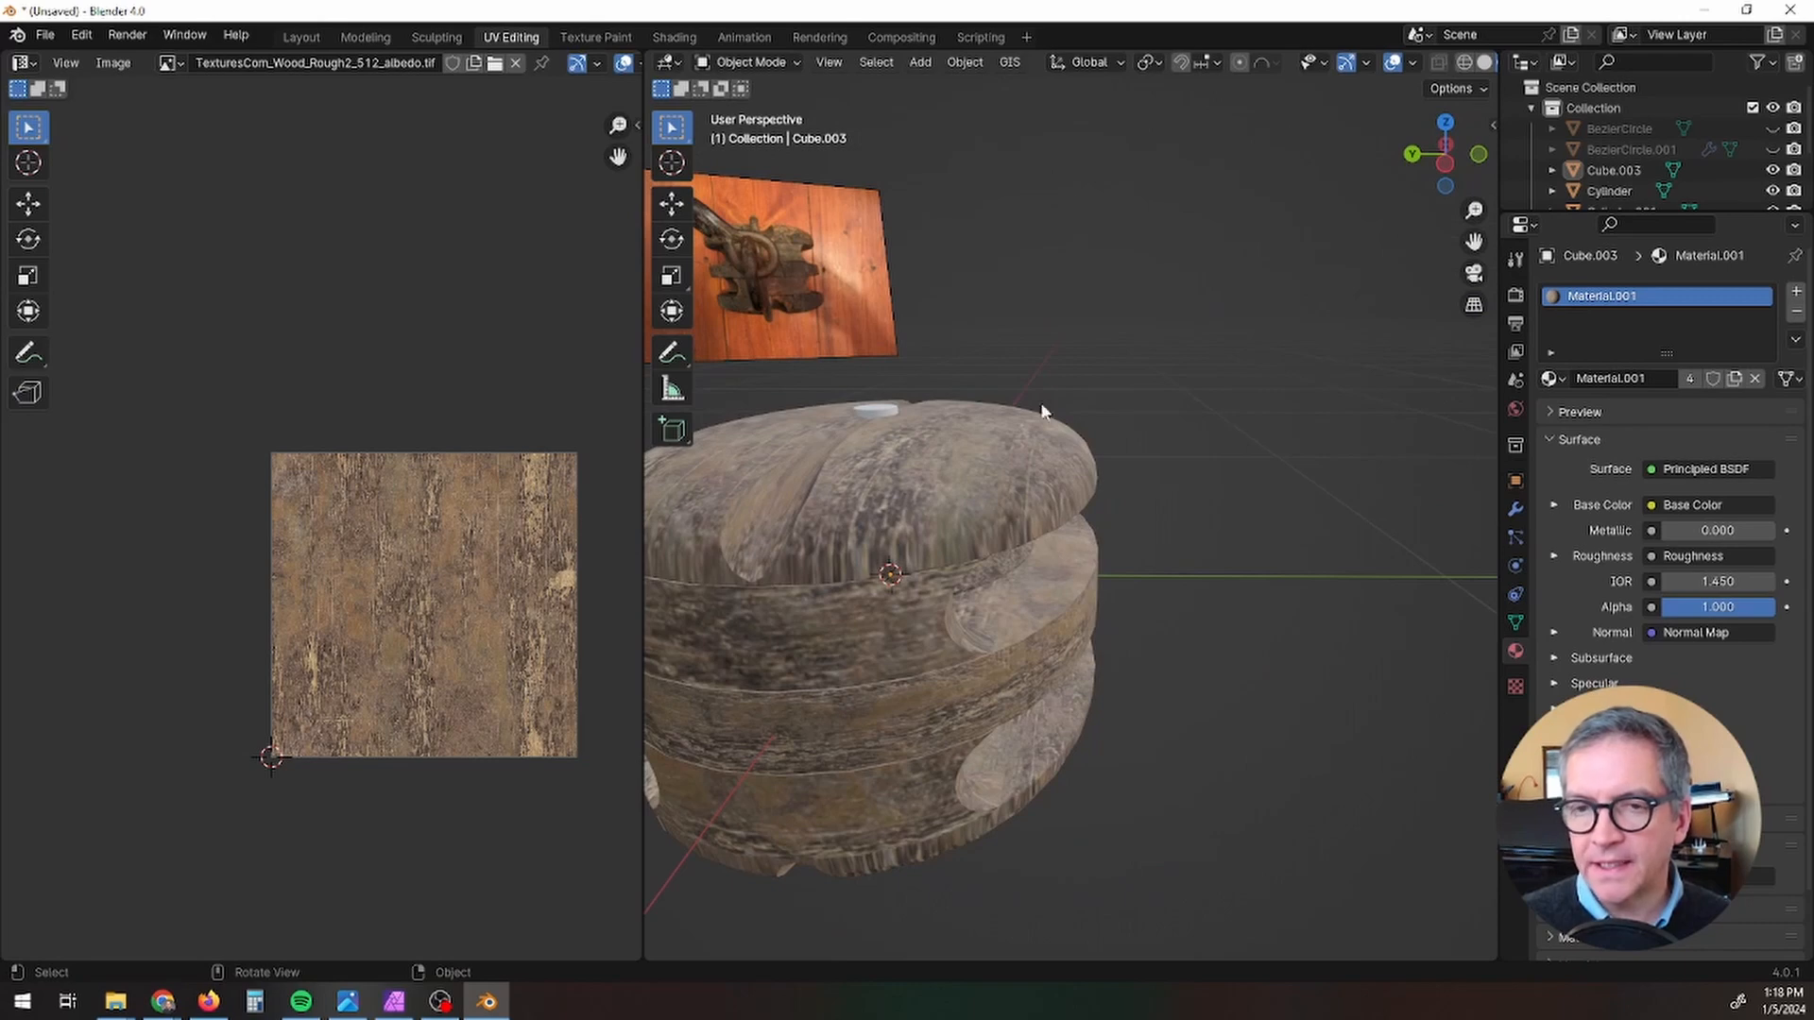
Step: Go back to the Layout workspace and display the pulley block in rendered viewport shading beside the reference photo
click(283, 32)
scroll(875, 661, down, 6)
shift+middle_drag(1073, 697, 480, 583)
middle_drag(484, 585, 796, 297)
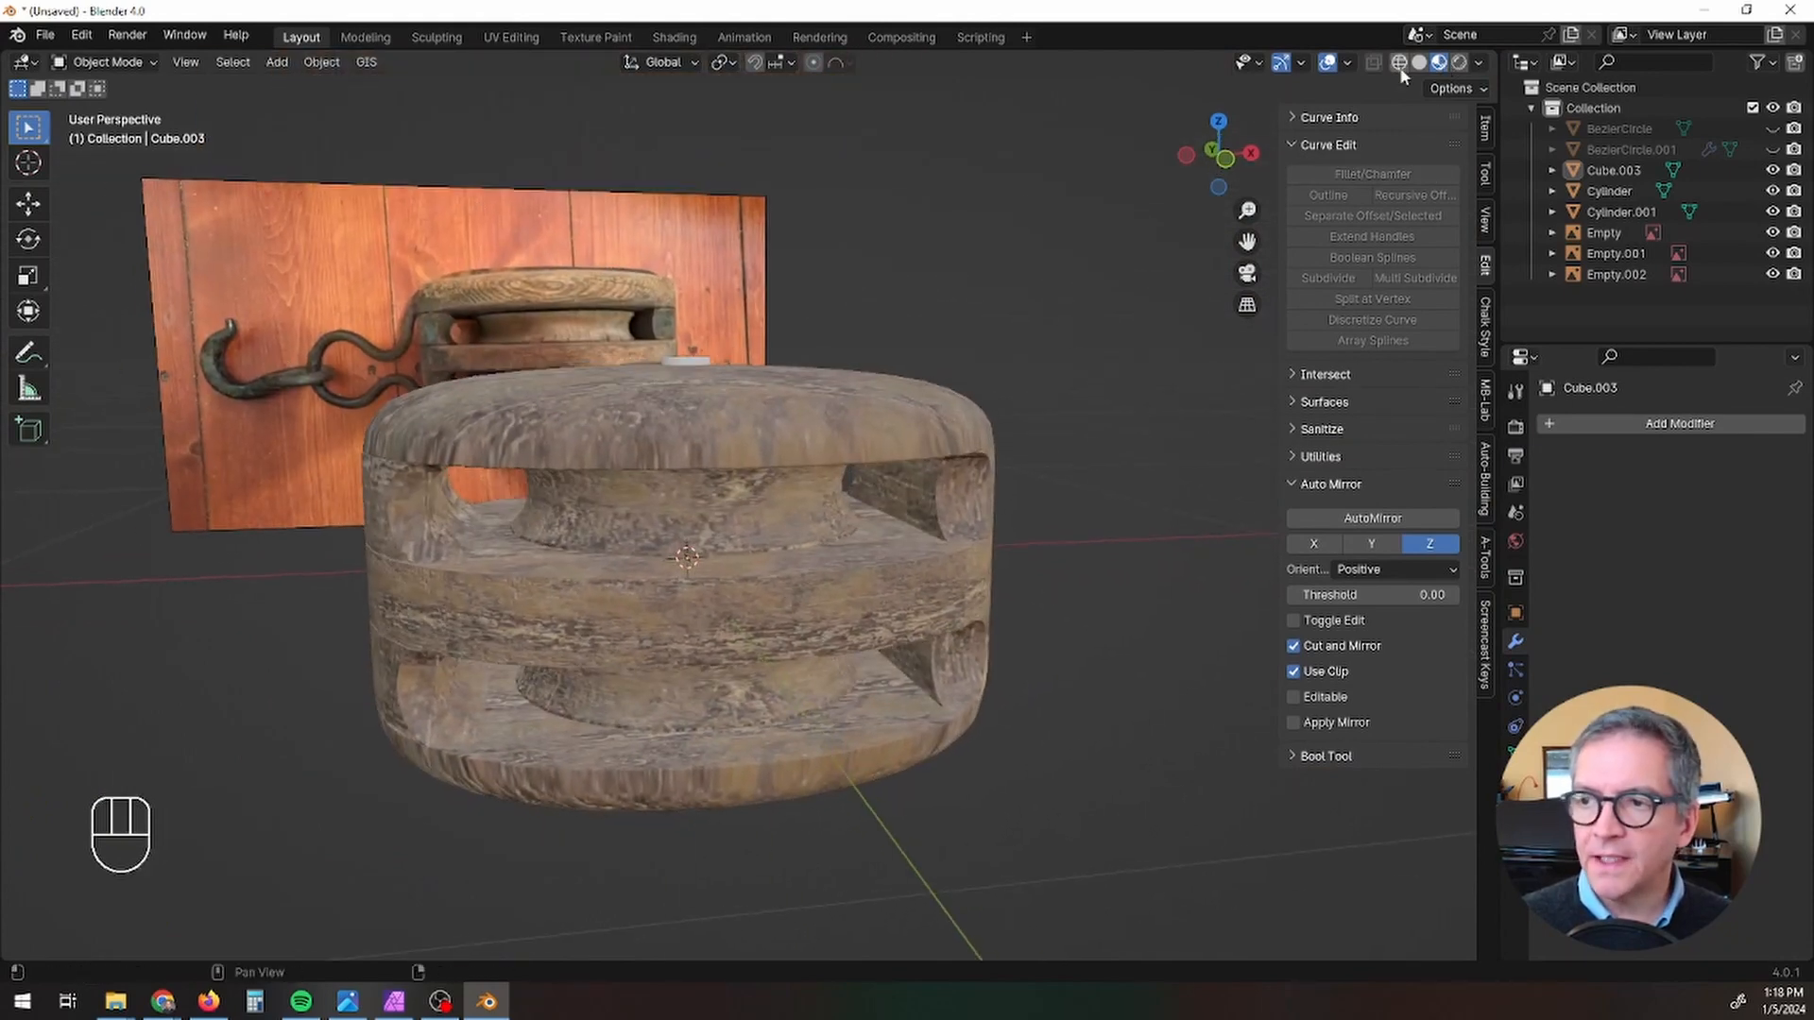
click(1460, 64)
mouse_move(723, 601)
middle_down()
mouse_move(736, 585)
mouse_move(828, 636)
mouse_move(950, 562)
mouse_move(727, 619)
middle_up()
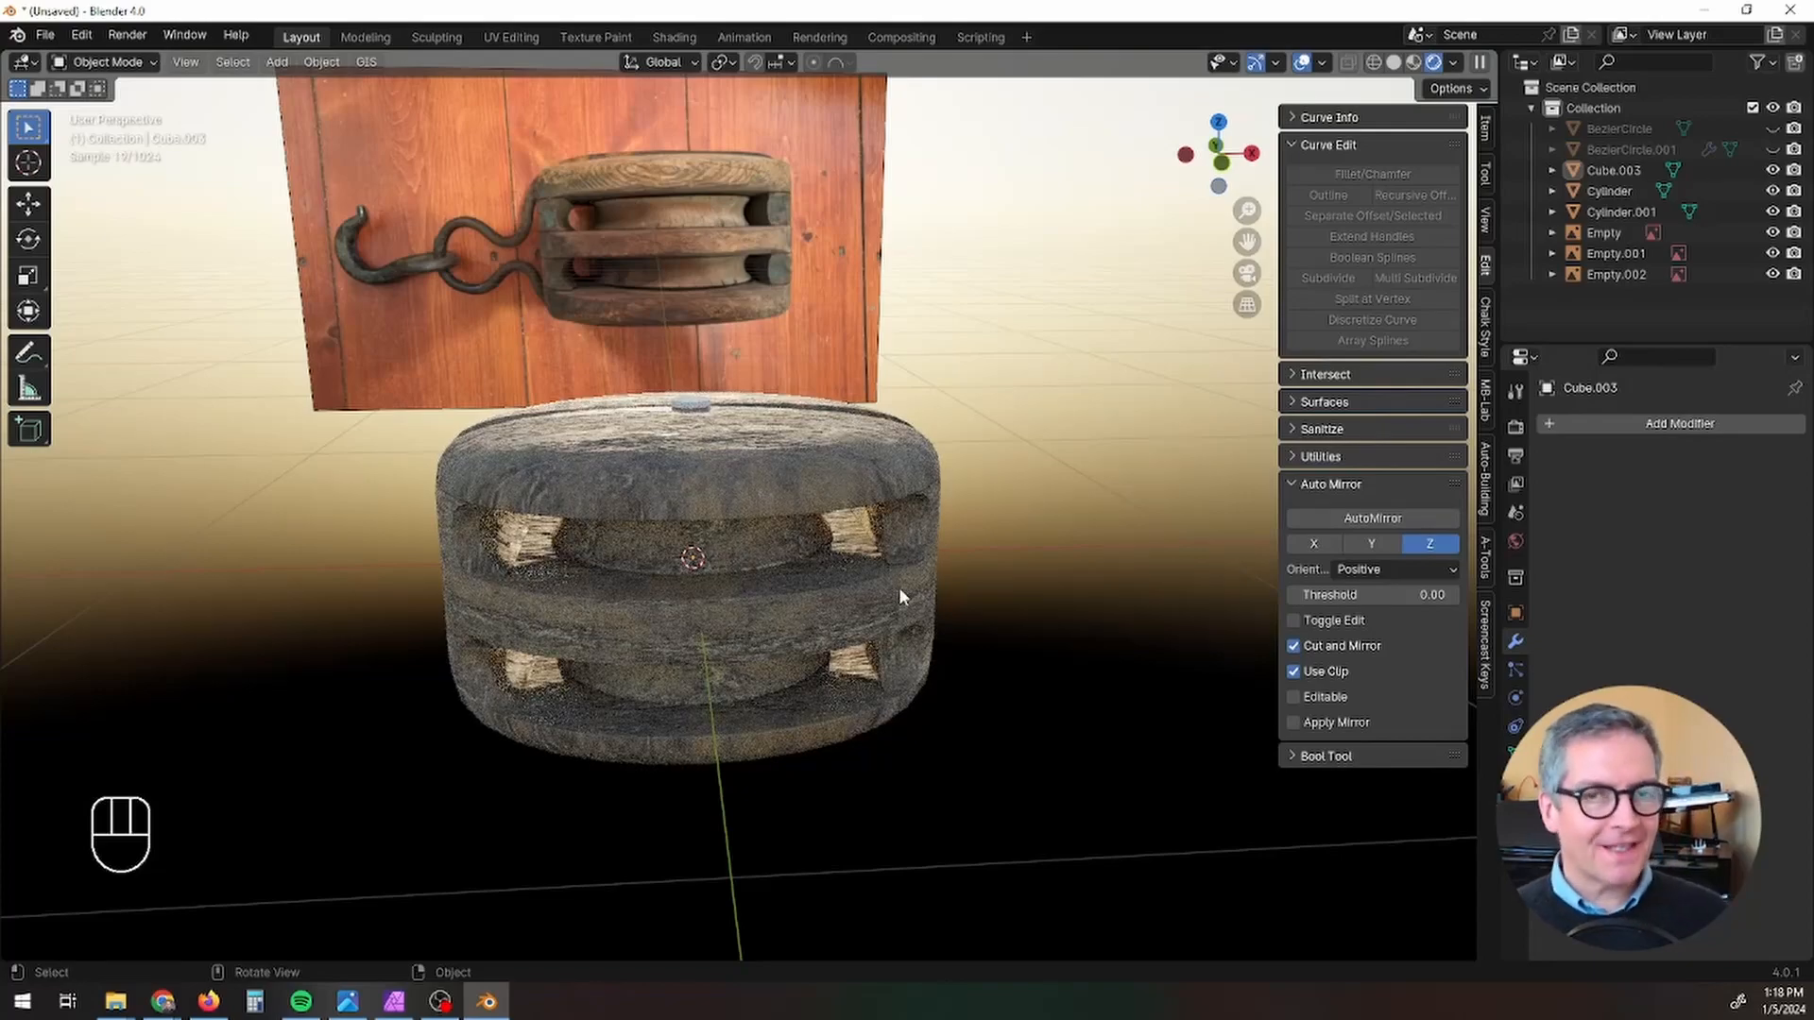